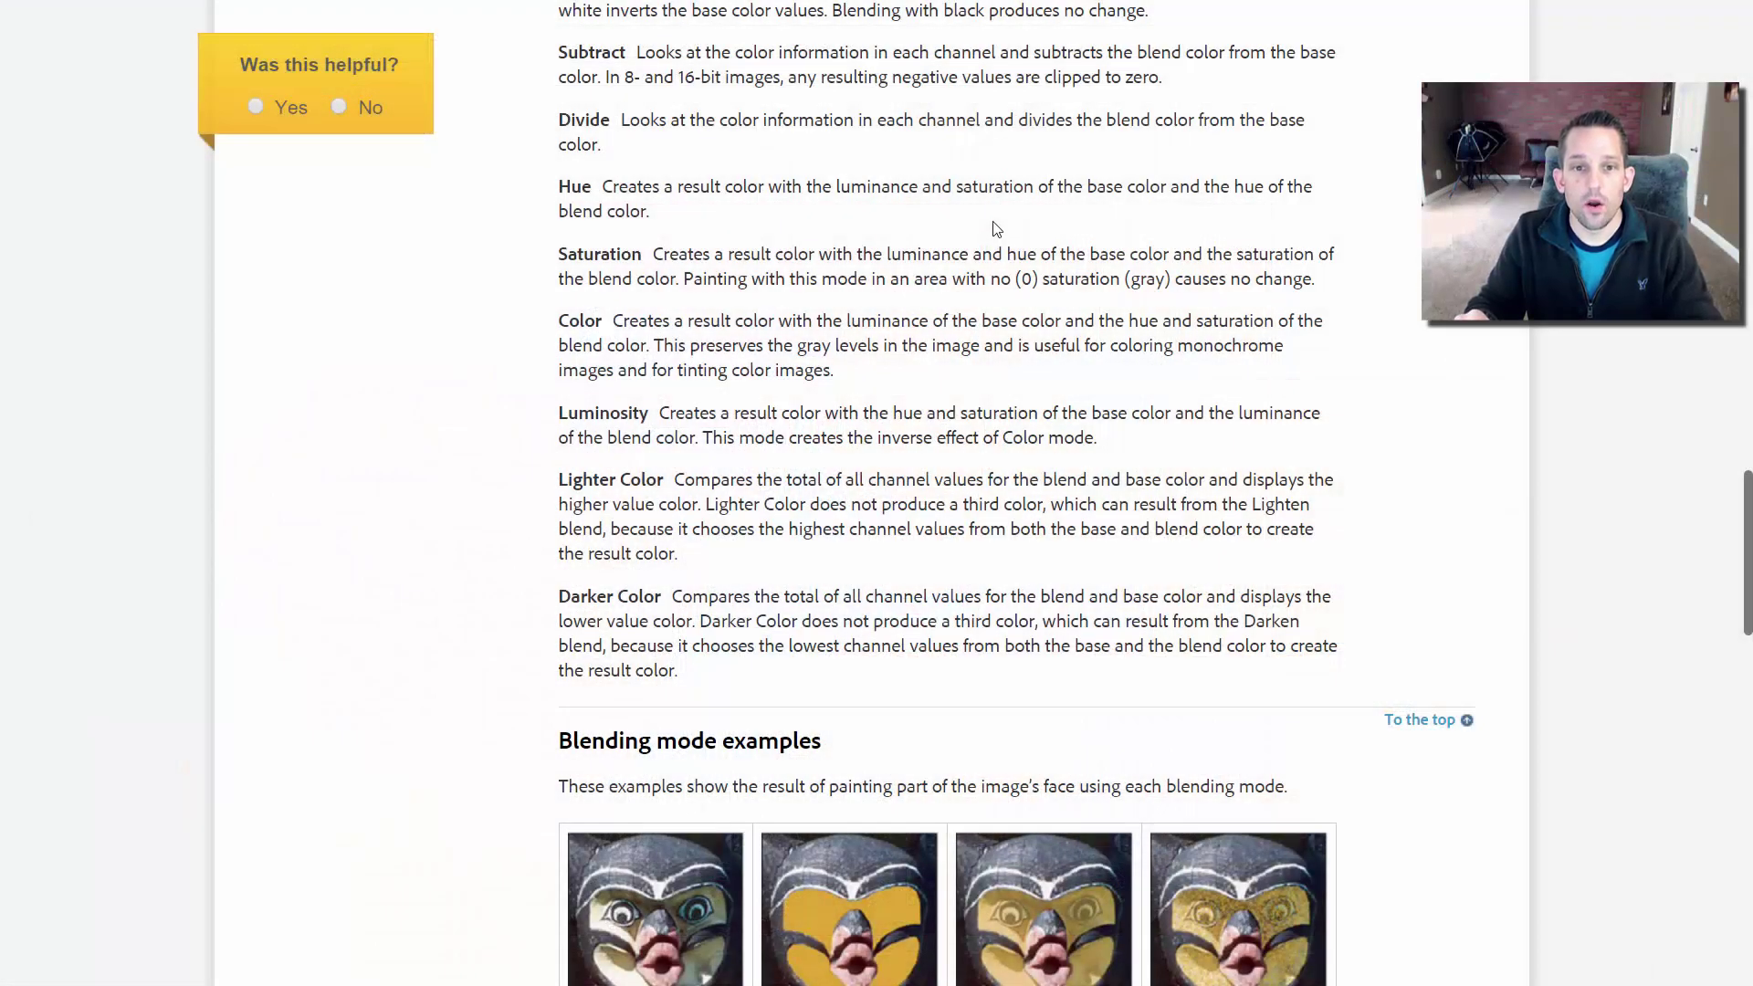
Step: Examine the description of the Color blending mode on the help page
{"action": "left_click_drag", "start_coordinate": [834, 370], "coordinate": [589, 320]}
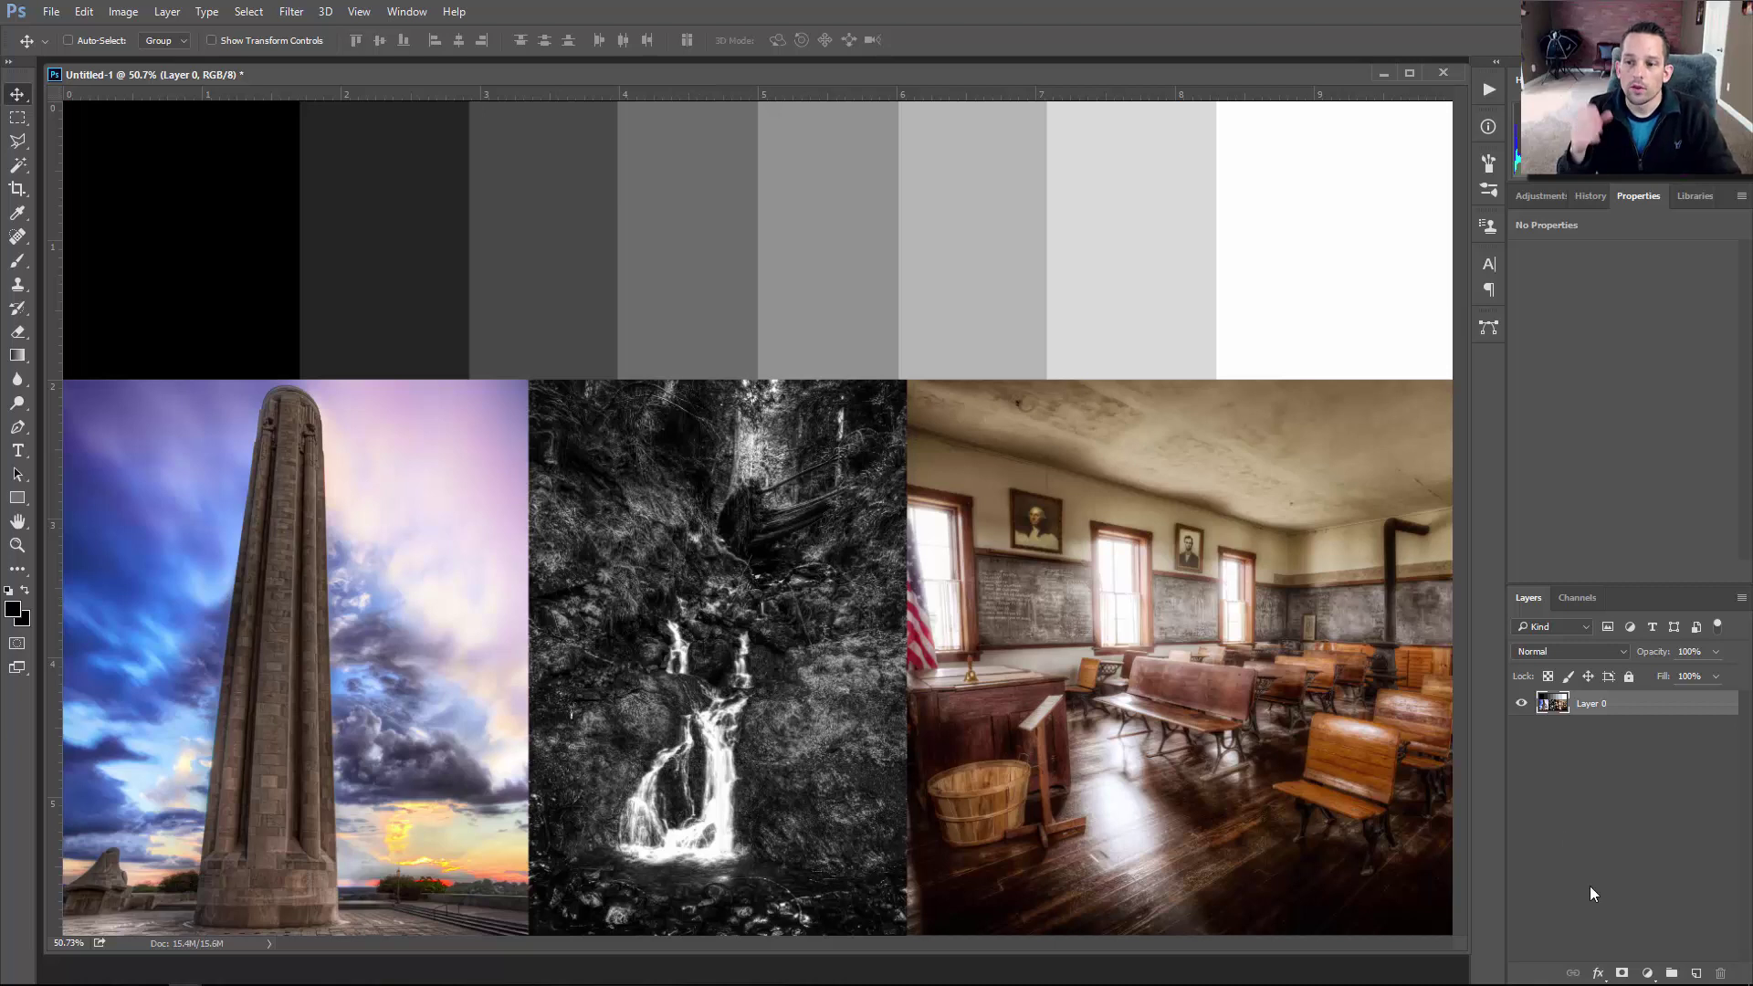
Step: Add a Solid Color fill layer above Layer 0 in blue-violet 4b3ac8
{"action": "left_click", "coordinate": [1646, 973]}
{"action": "left_click", "coordinate": [1625, 575]}
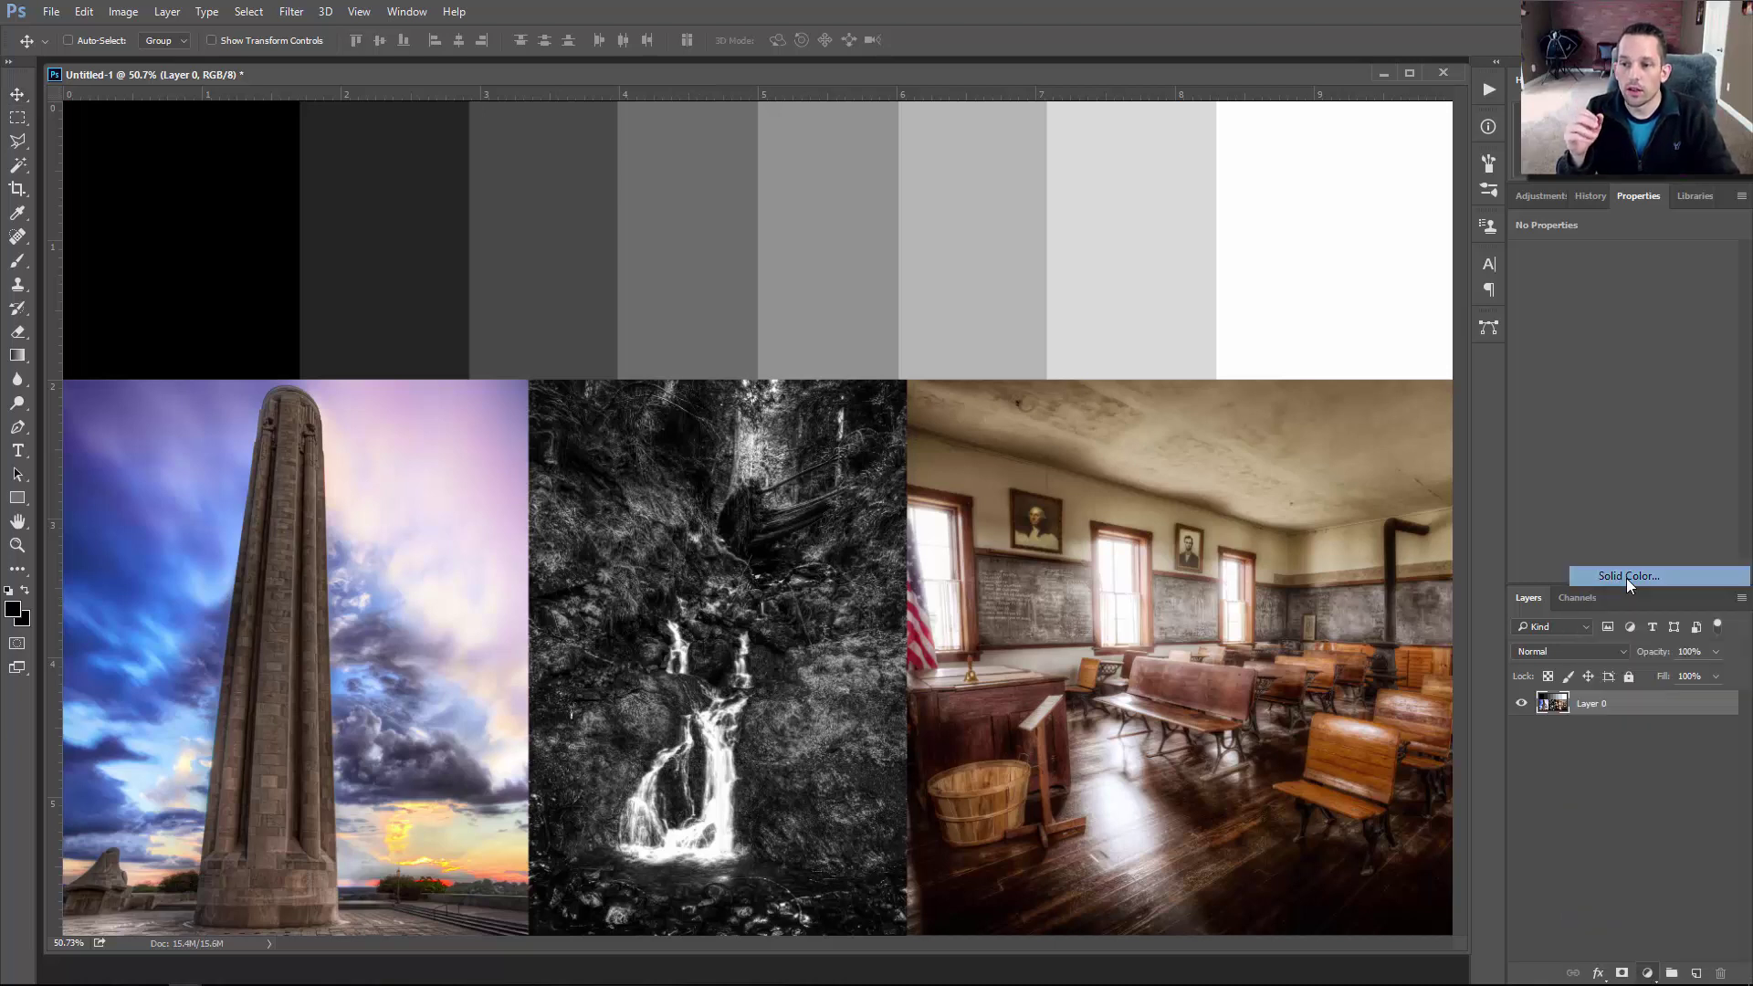
{"action": "left_click", "coordinate": [965, 295]}
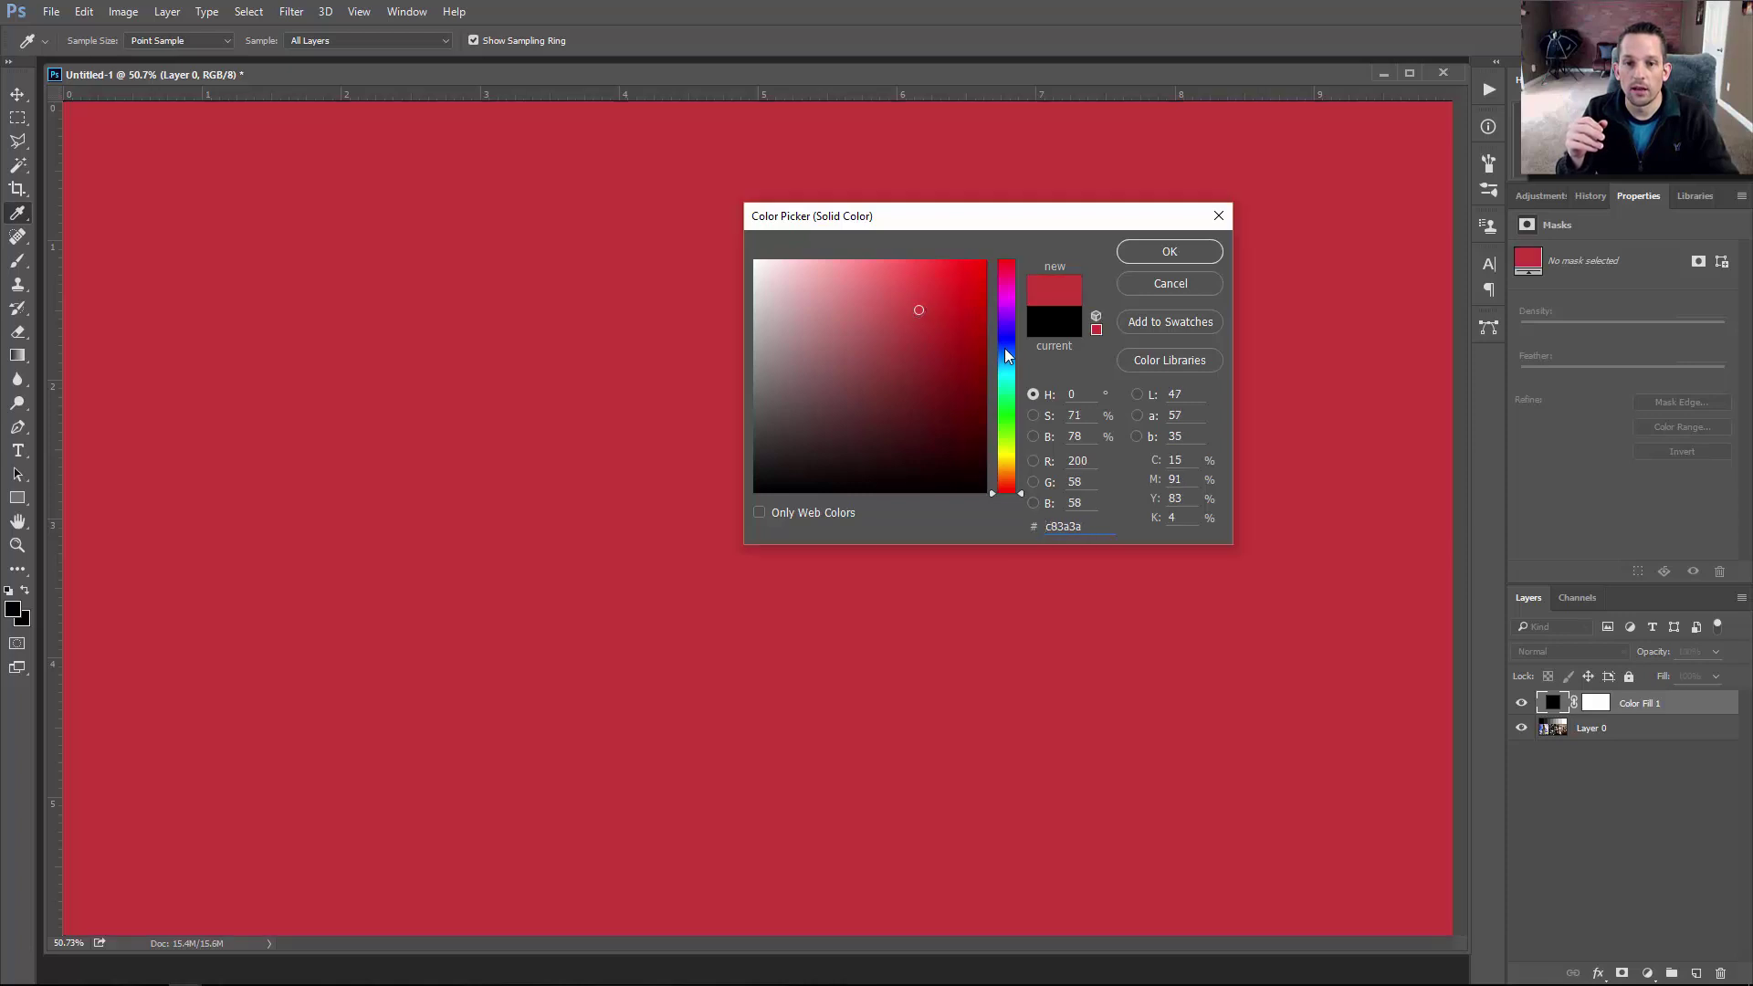
{"action": "left_click_drag", "start_coordinate": [1005, 348], "coordinate": [988, 331]}
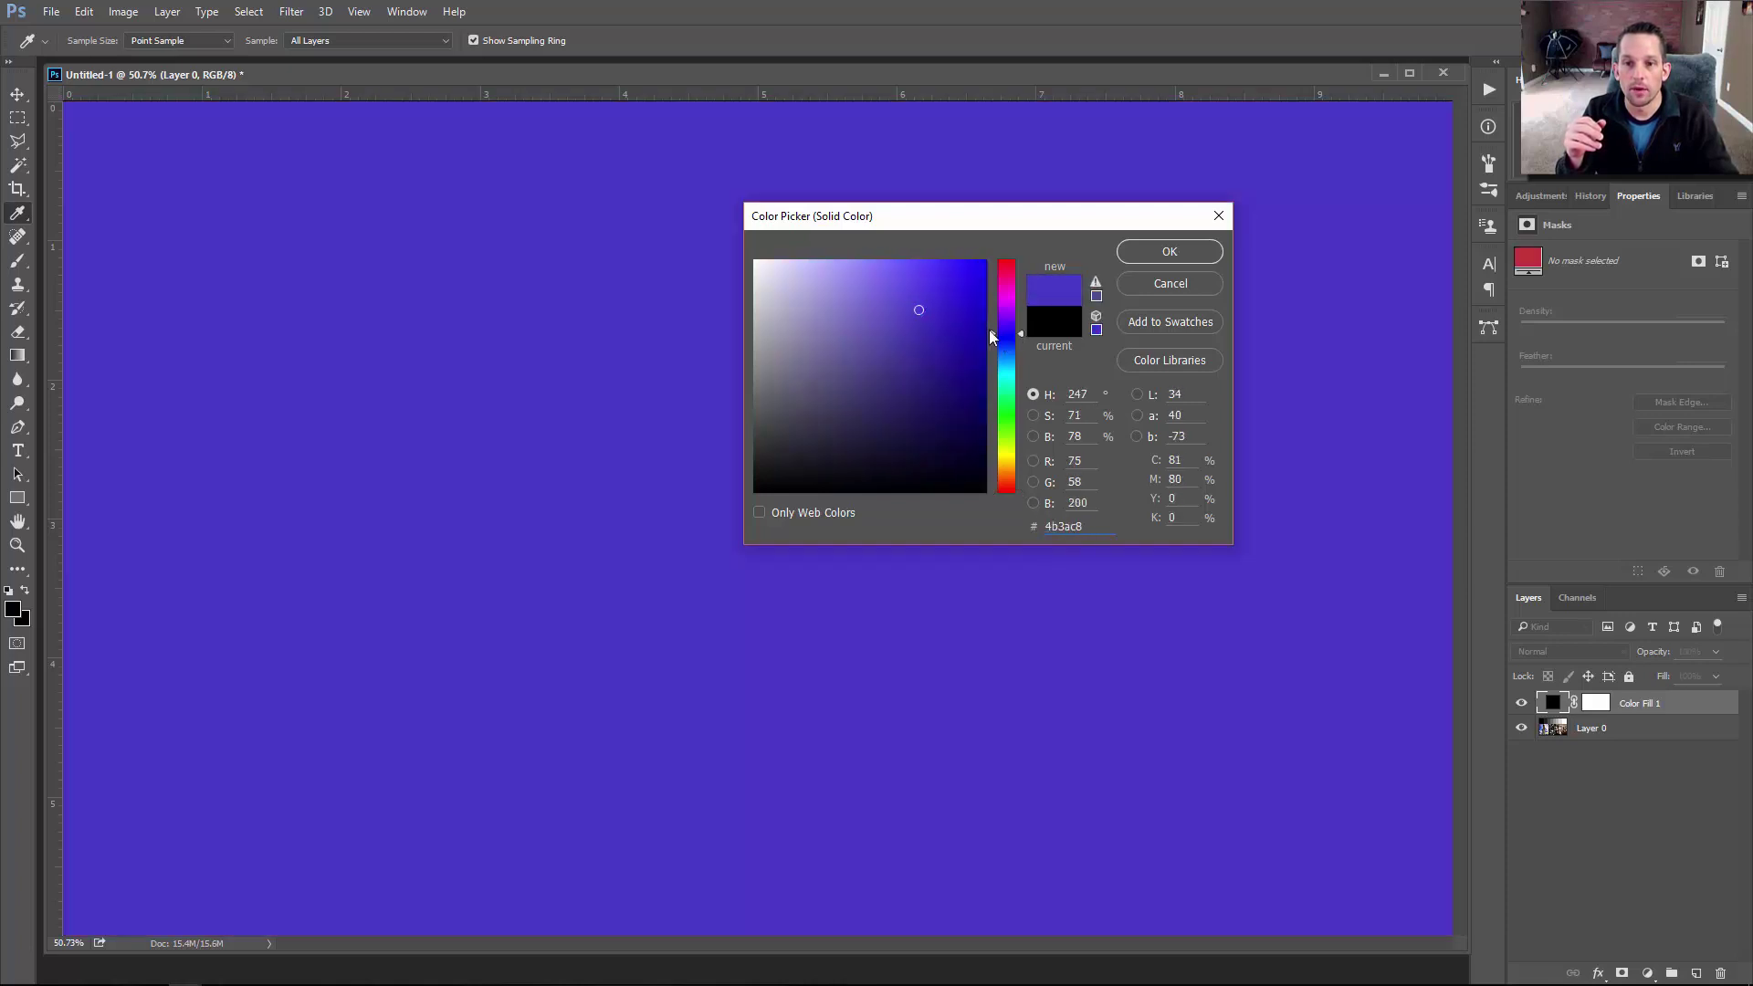
{"action": "left_click", "coordinate": [1138, 255]}
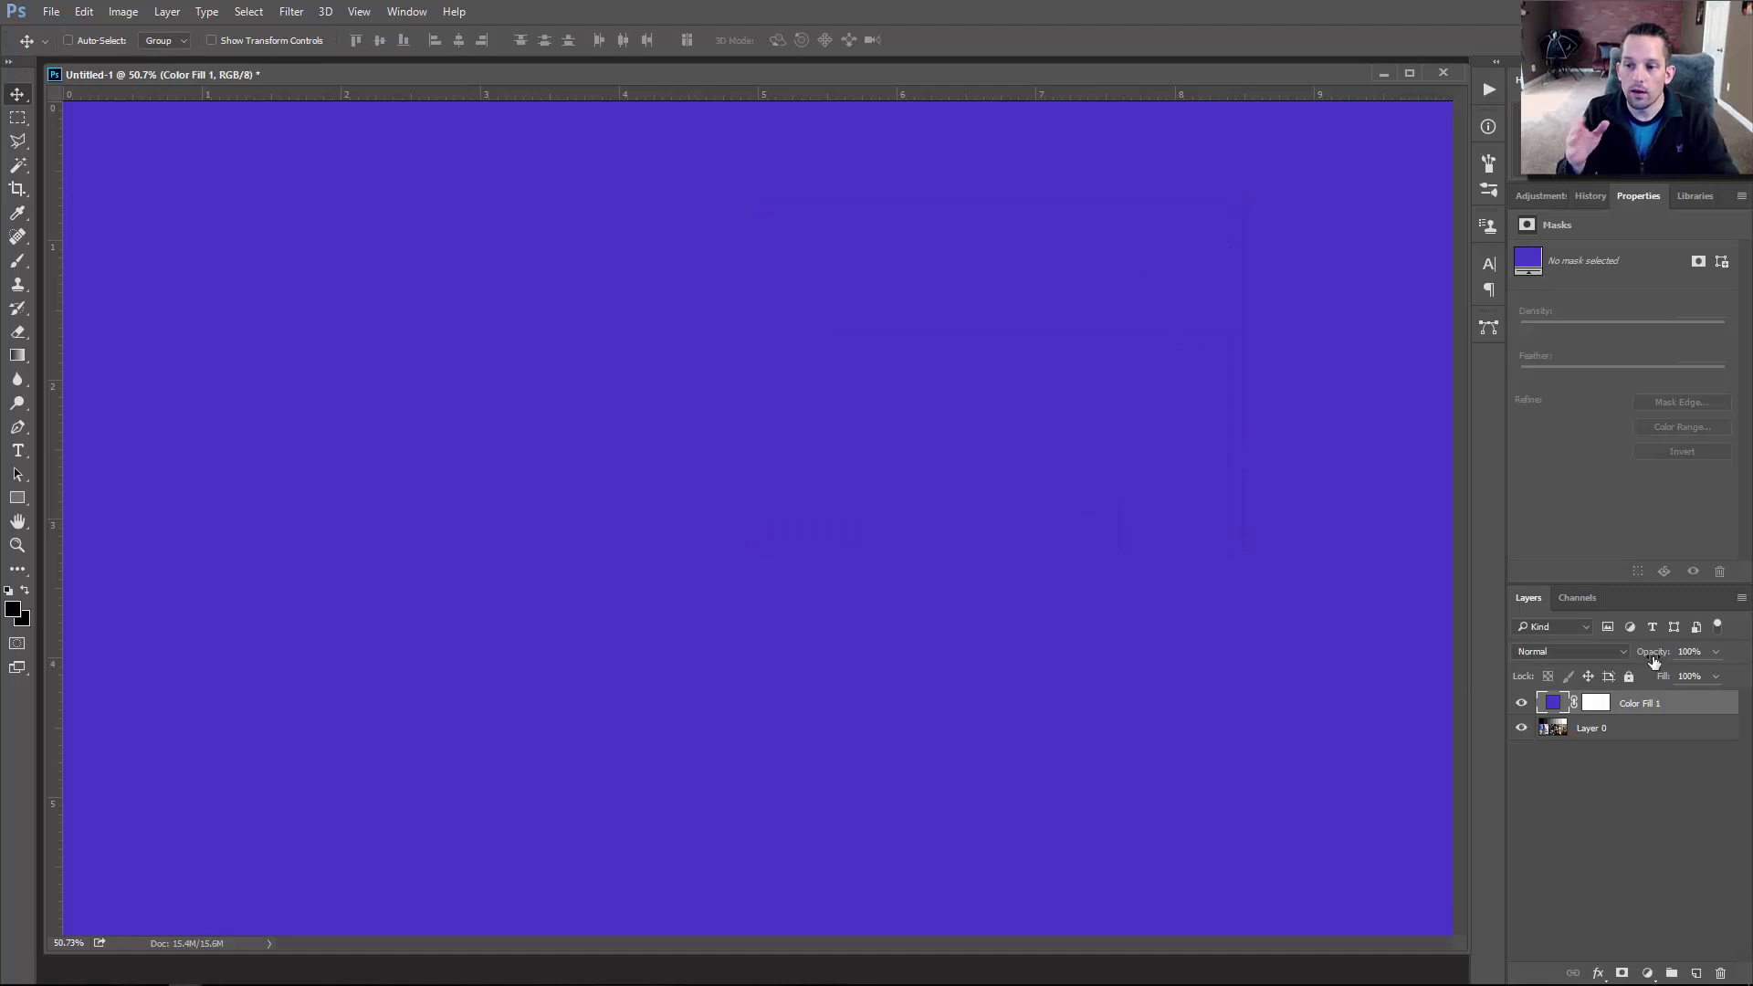
Step: Try the fill layer's opacity slider, keep it at 100%, and try the Soft Light blend mode
{"action": "left_click", "coordinate": [1716, 652]}
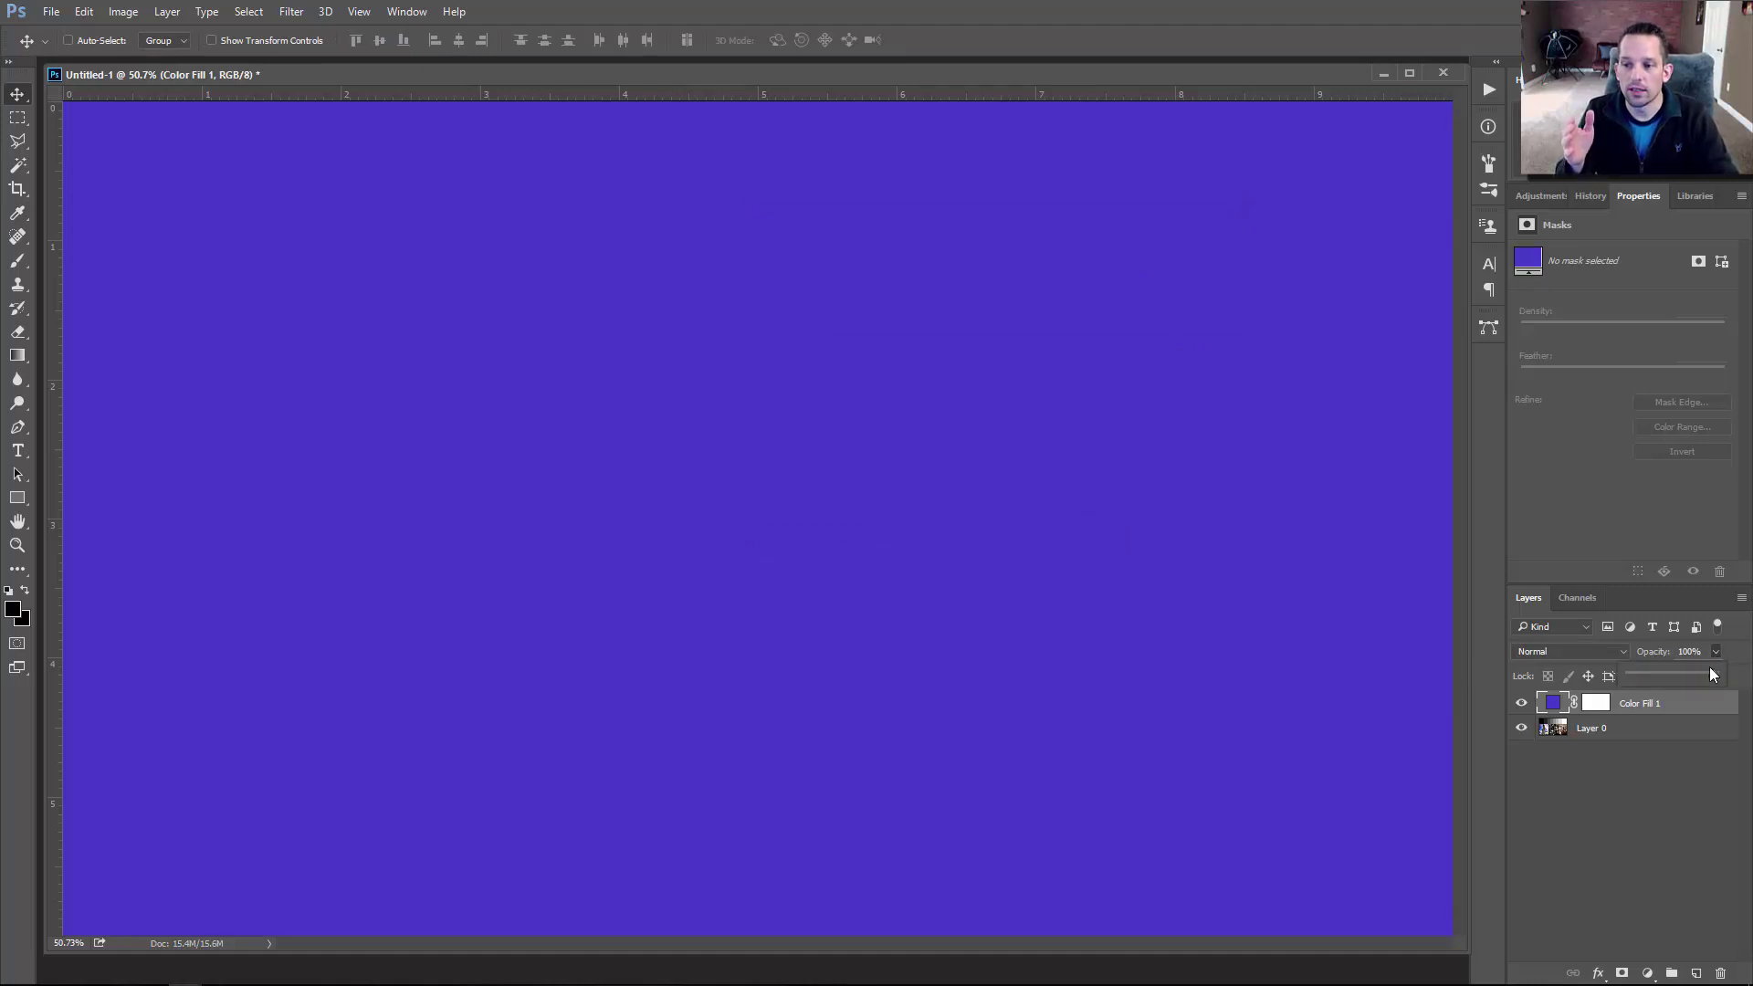
{"action": "left_click_drag", "start_coordinate": [1674, 676], "coordinate": [1722, 674]}
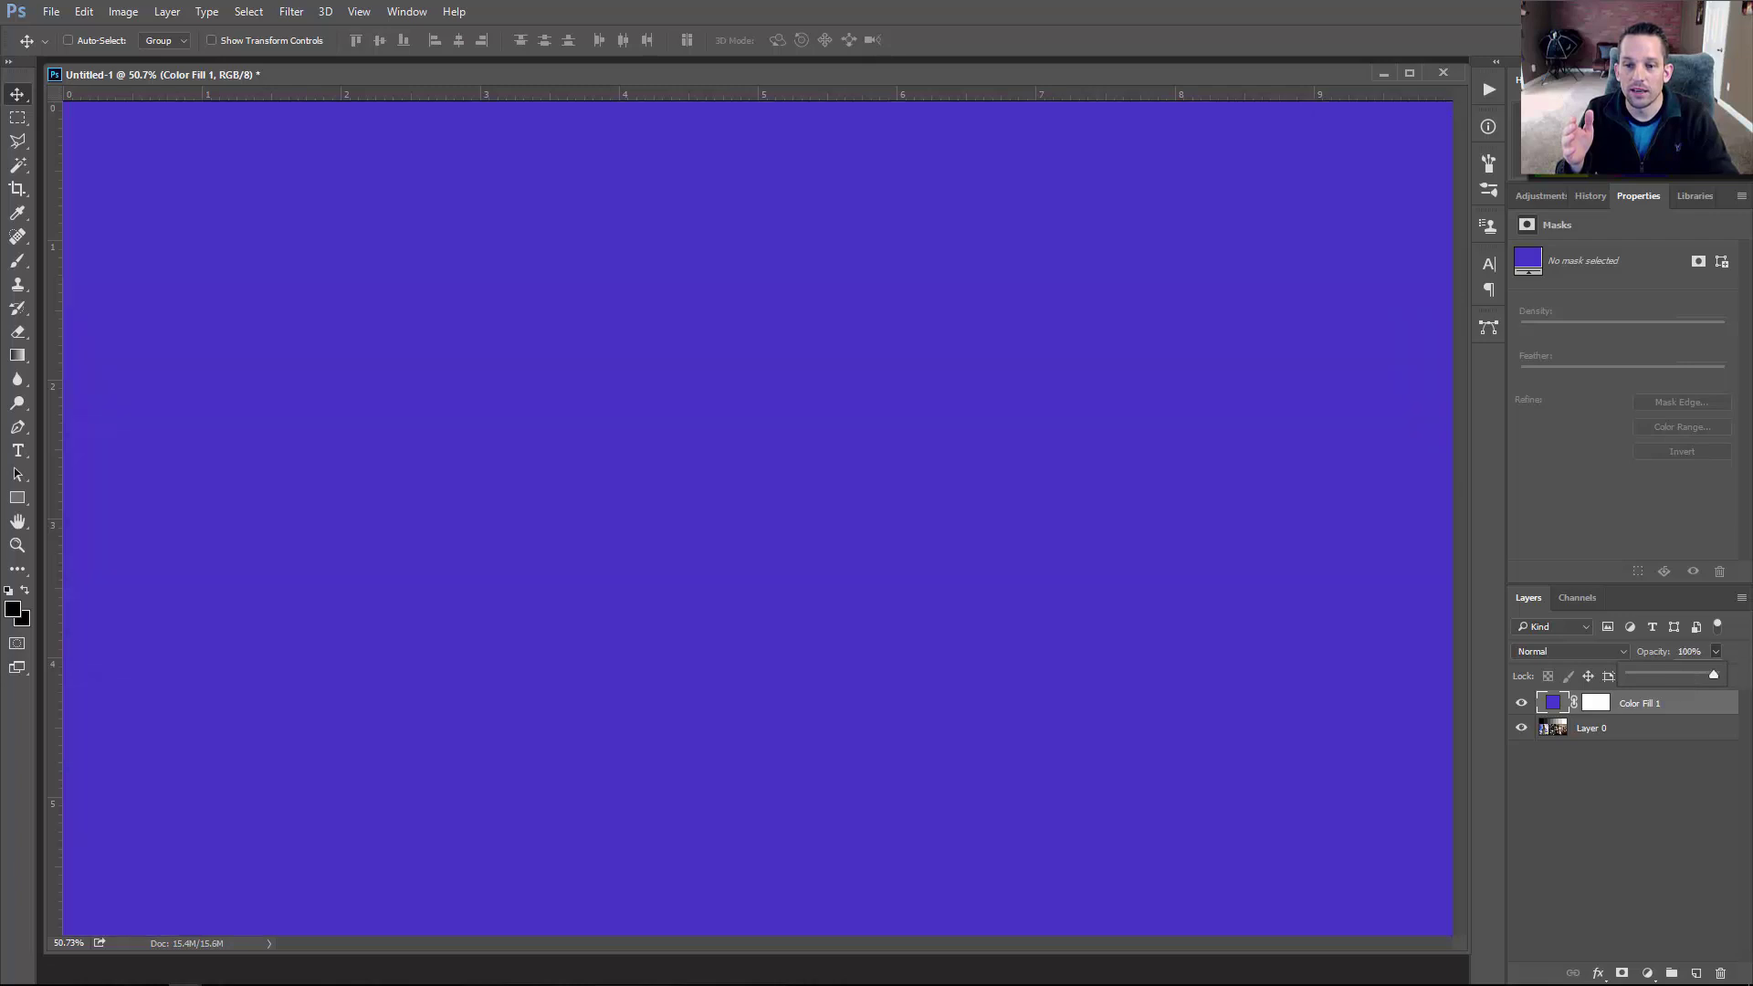
{"action": "left_click", "coordinate": [1618, 651]}
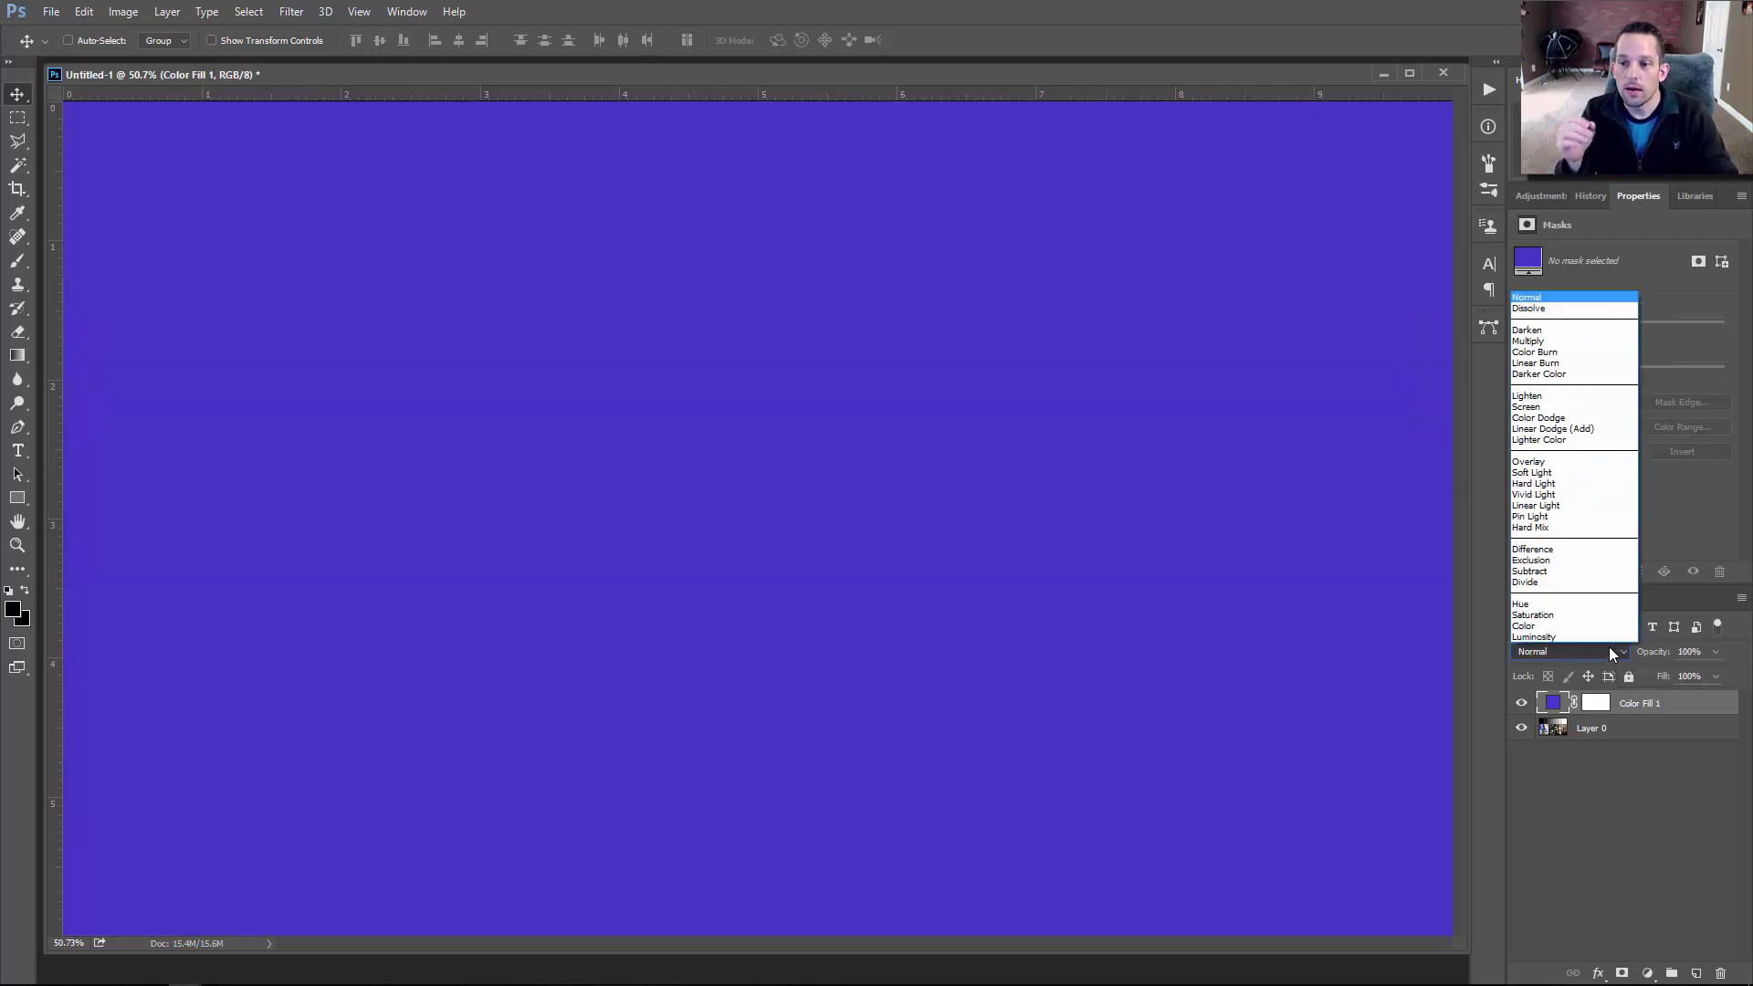
{"action": "left_click", "coordinate": [1536, 469]}
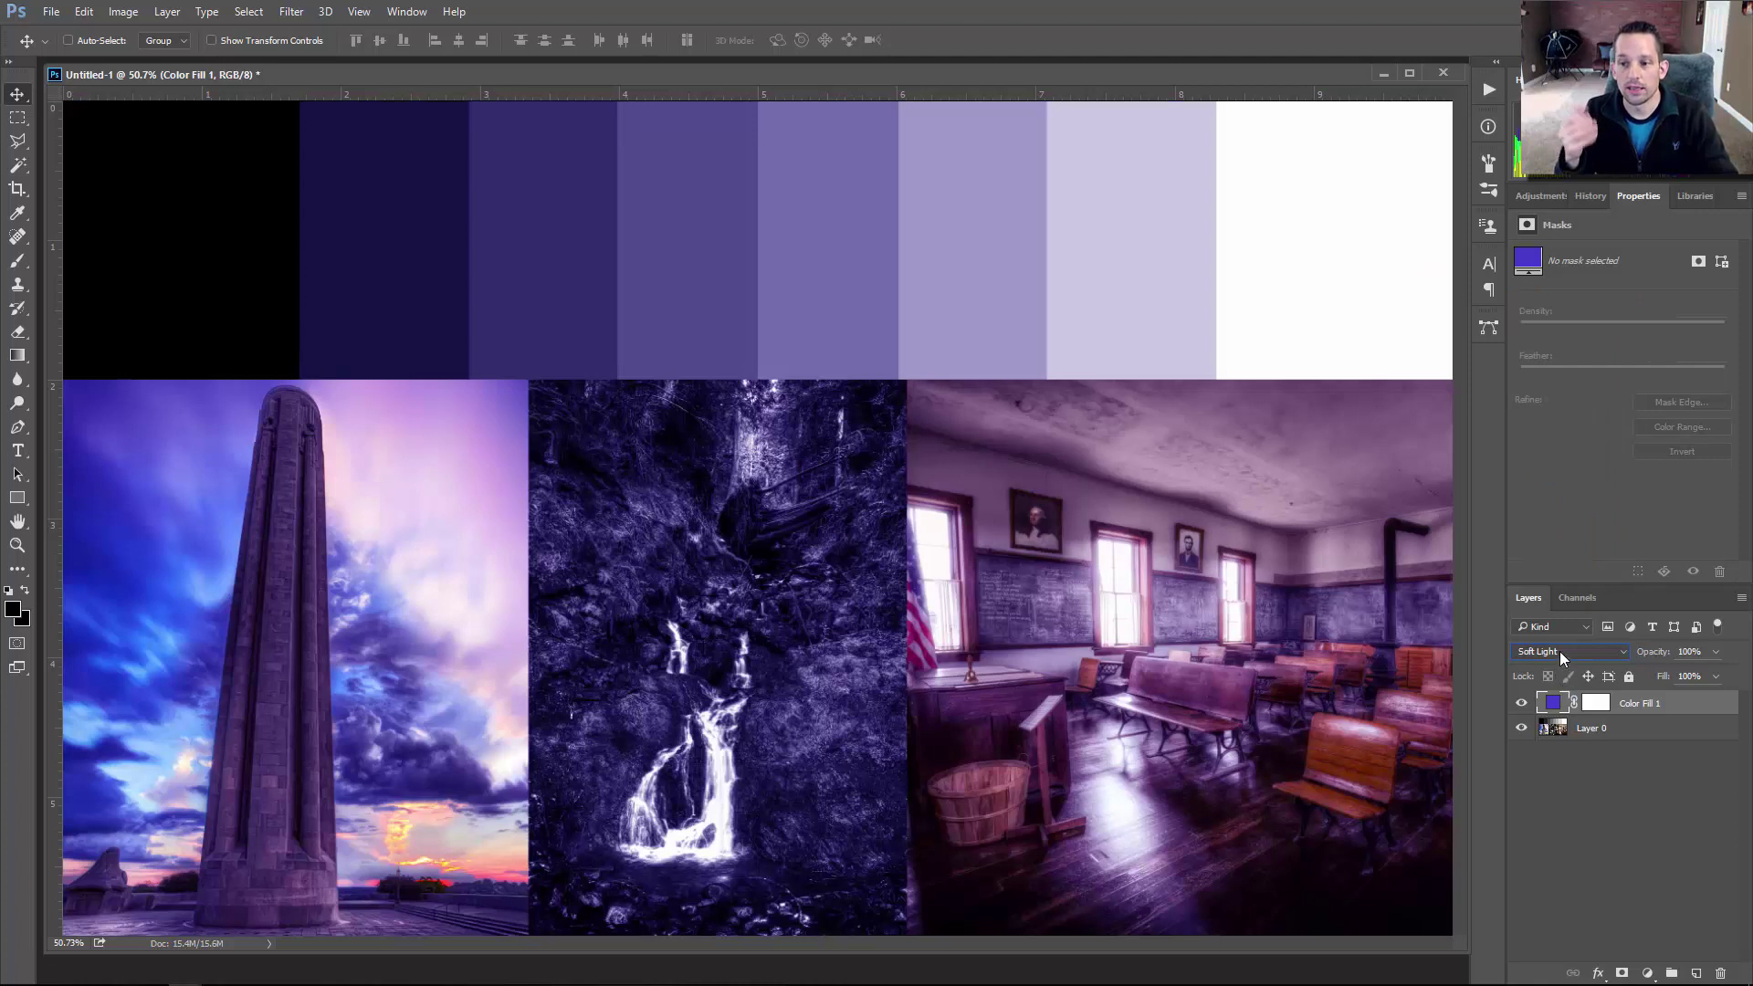
Step: Set the fill layer's blend mode to Color and toggle its visibility to compare with the original images
{"action": "left_click", "coordinate": [1559, 650]}
{"action": "left_click", "coordinate": [1545, 621]}
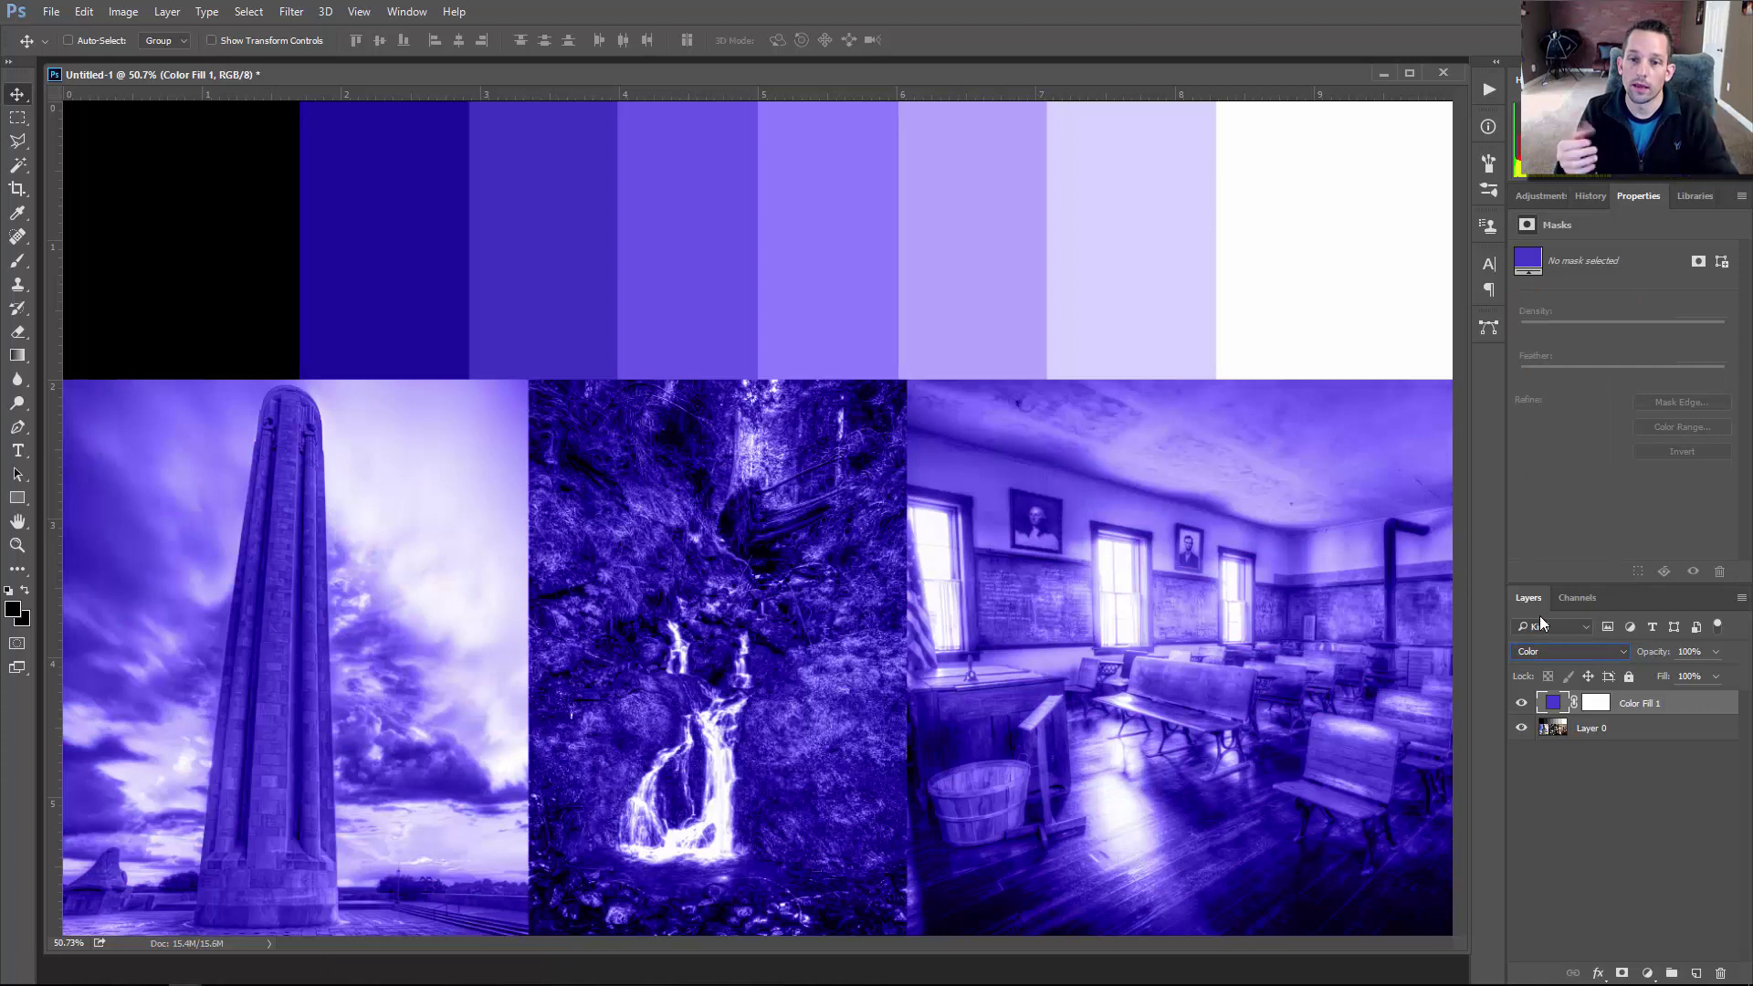
{"action": "left_click", "coordinate": [1521, 703]}
{"action": "left_click", "coordinate": [1521, 703]}
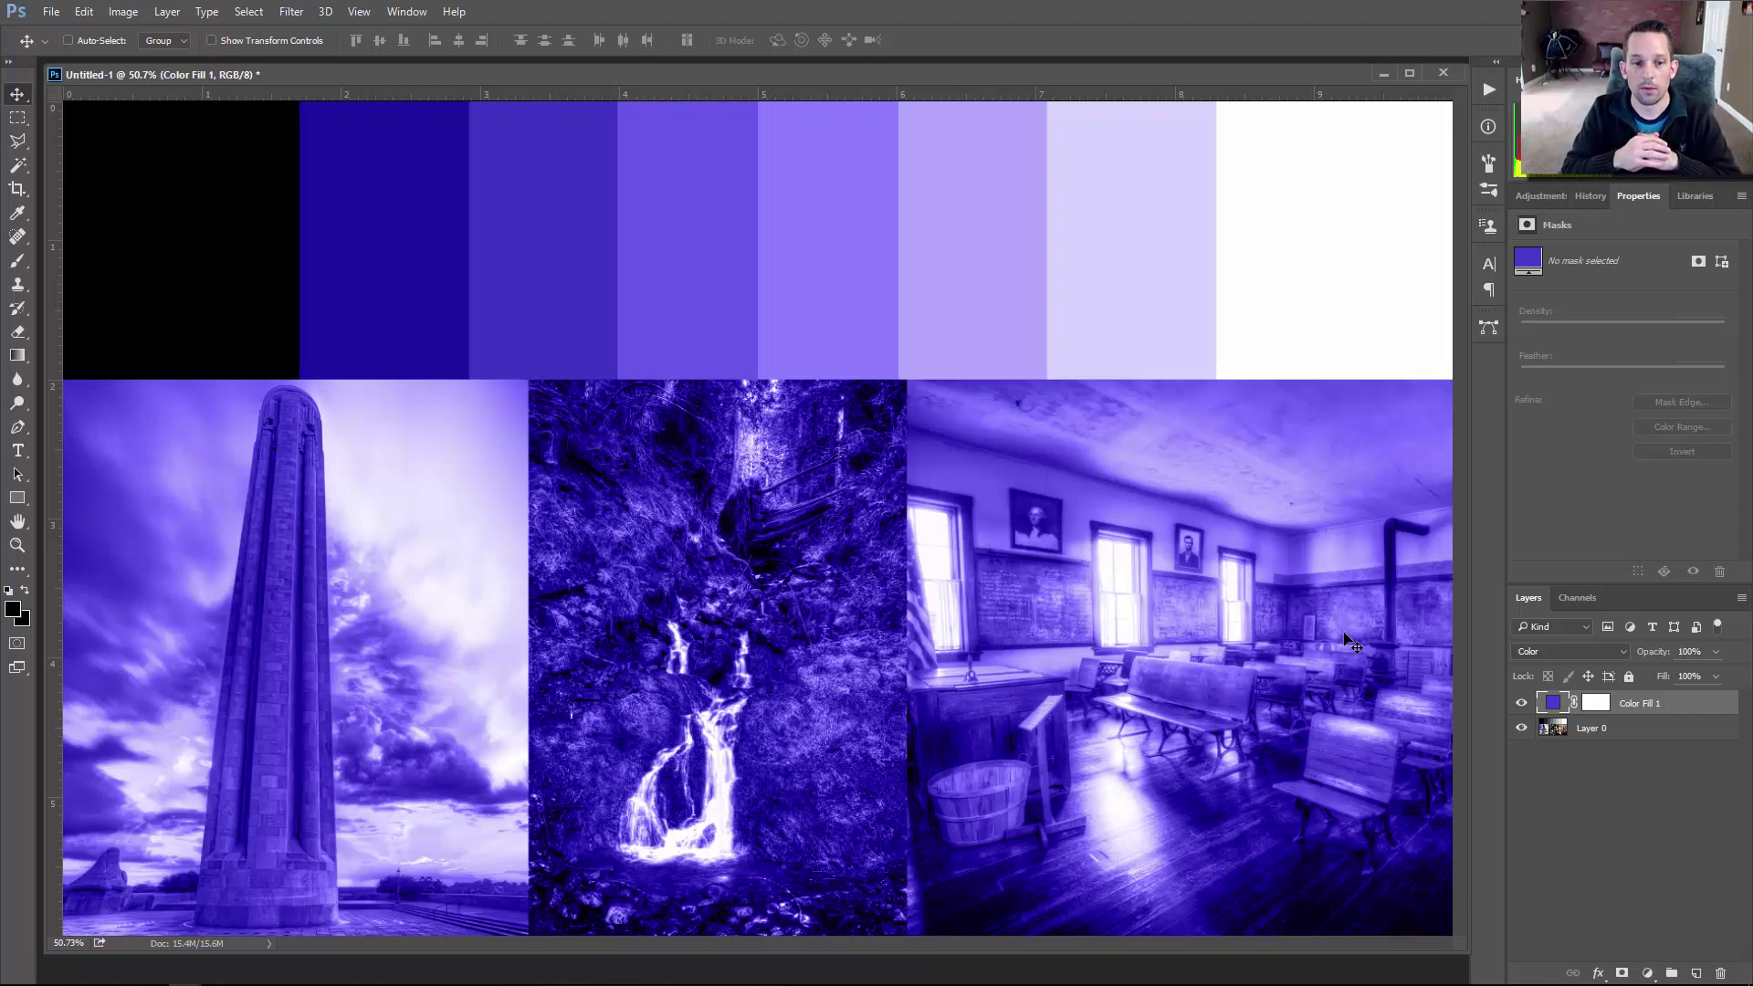
{"action": "left_click", "coordinate": [1522, 704]}
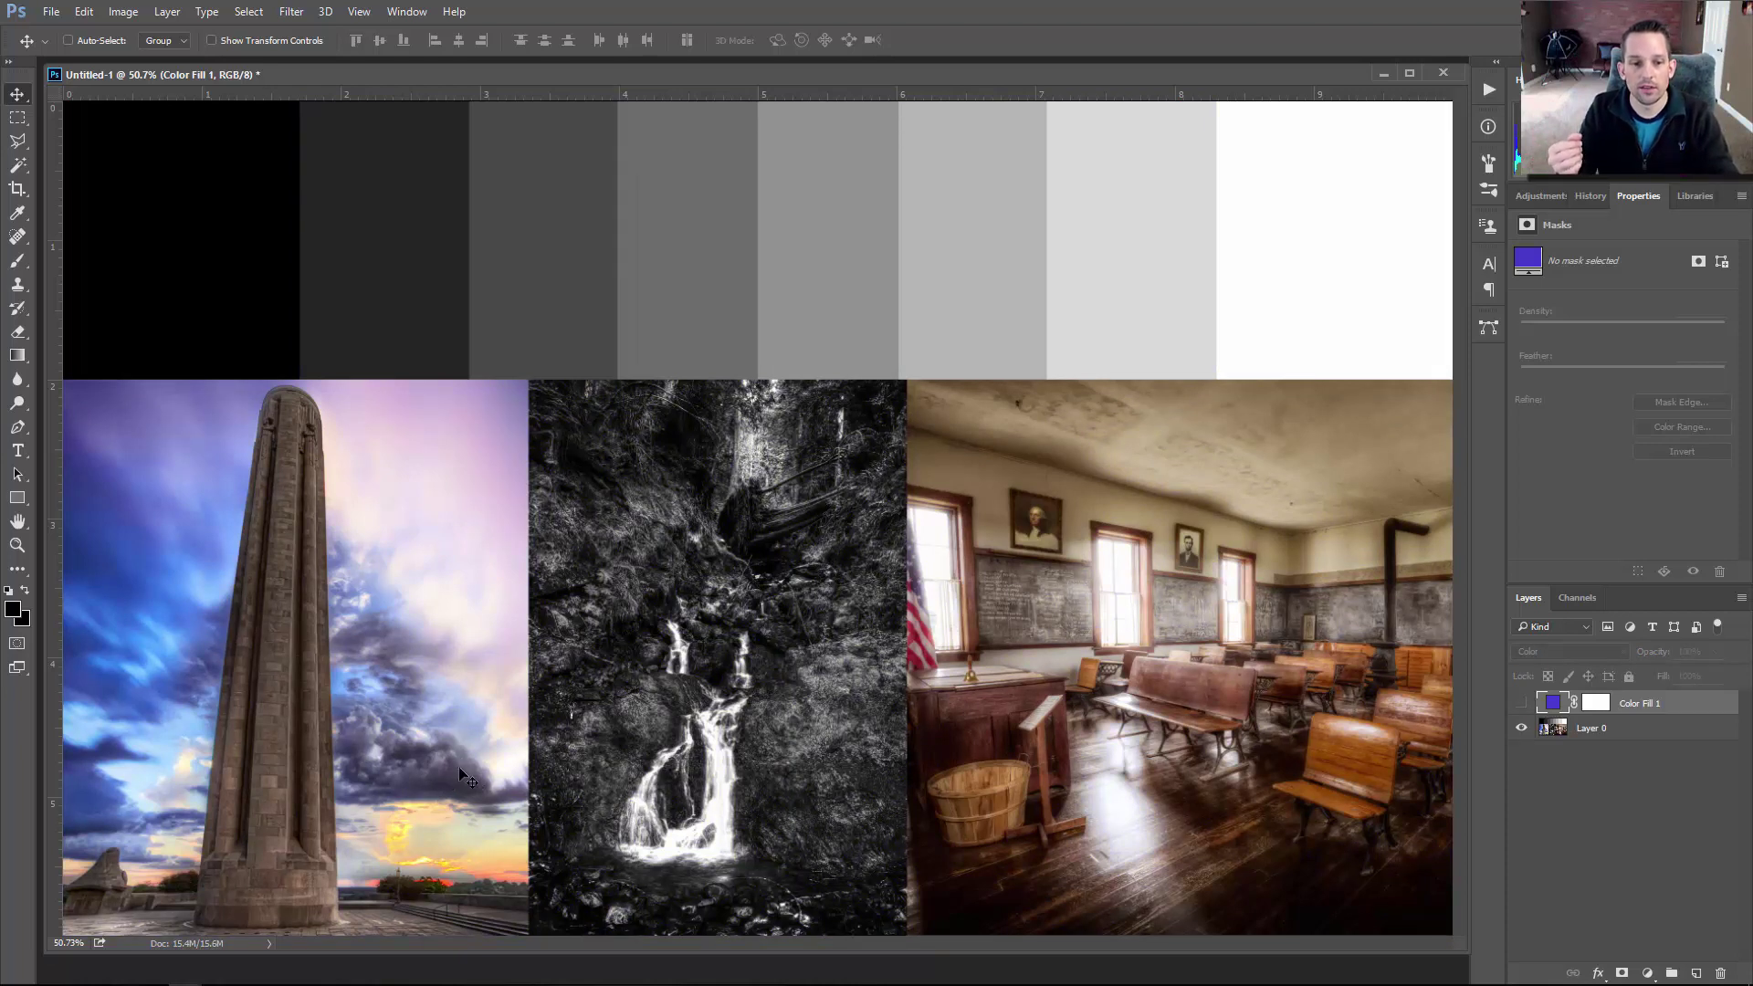
{"action": "left_click", "coordinate": [1522, 704]}
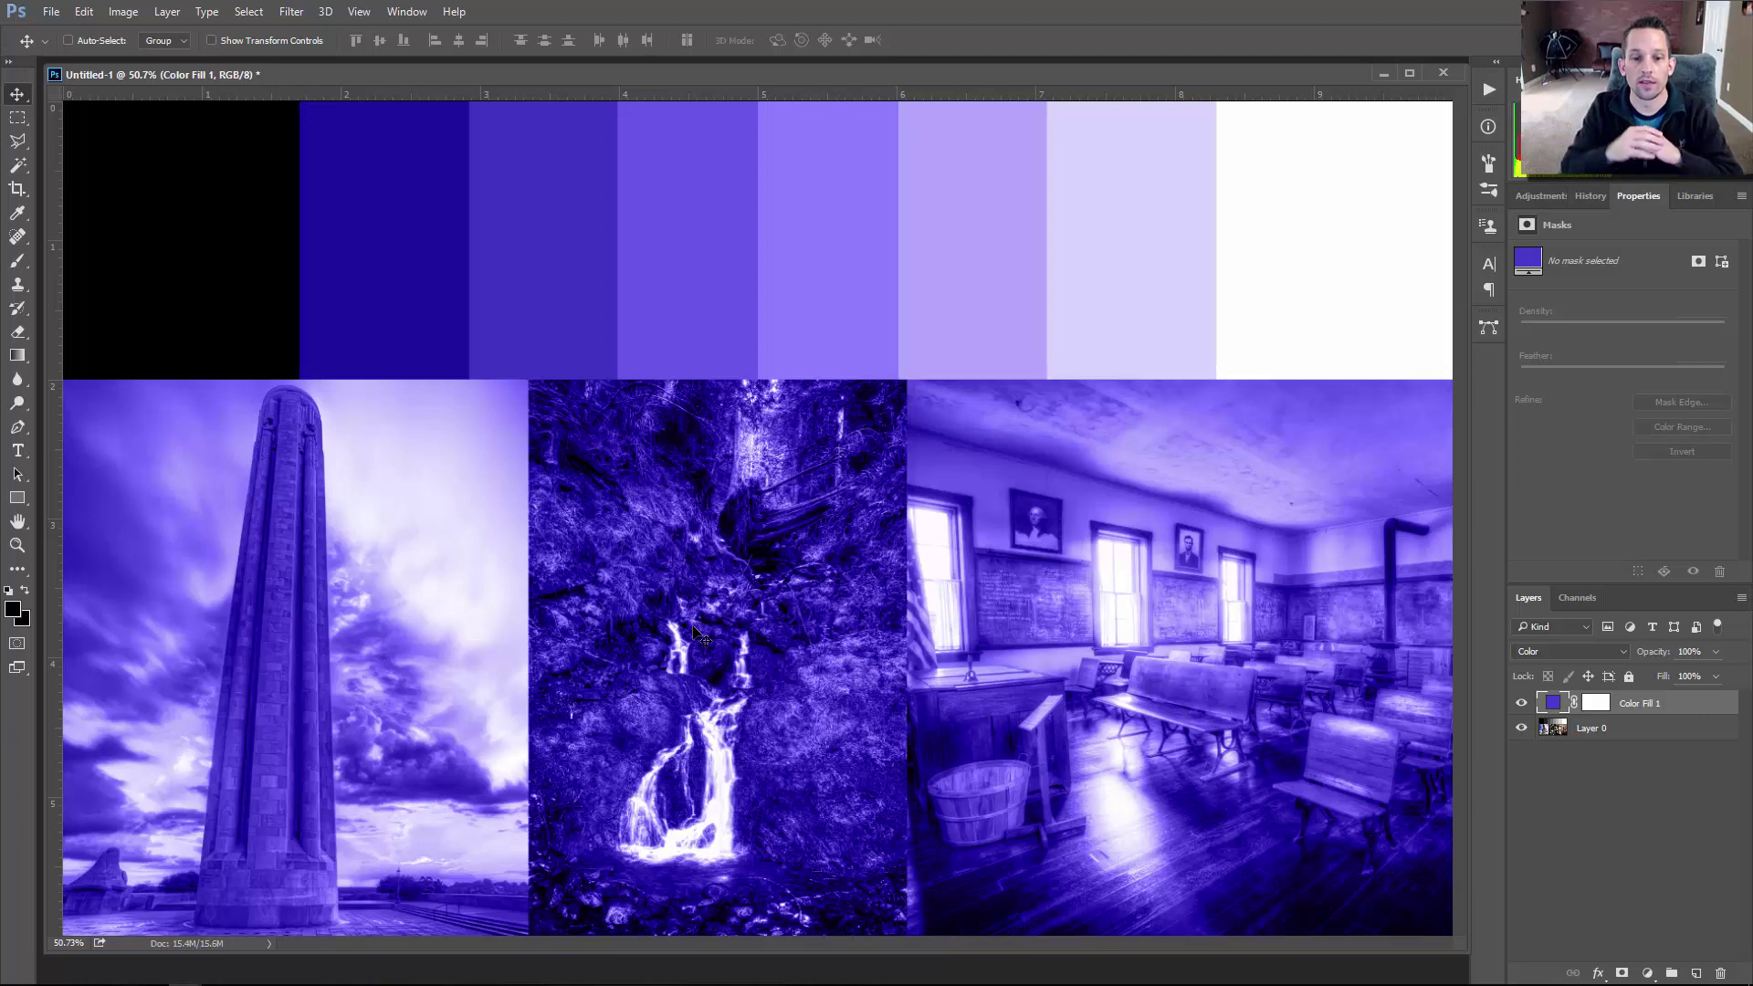
{"action": "left_click", "coordinate": [1521, 704]}
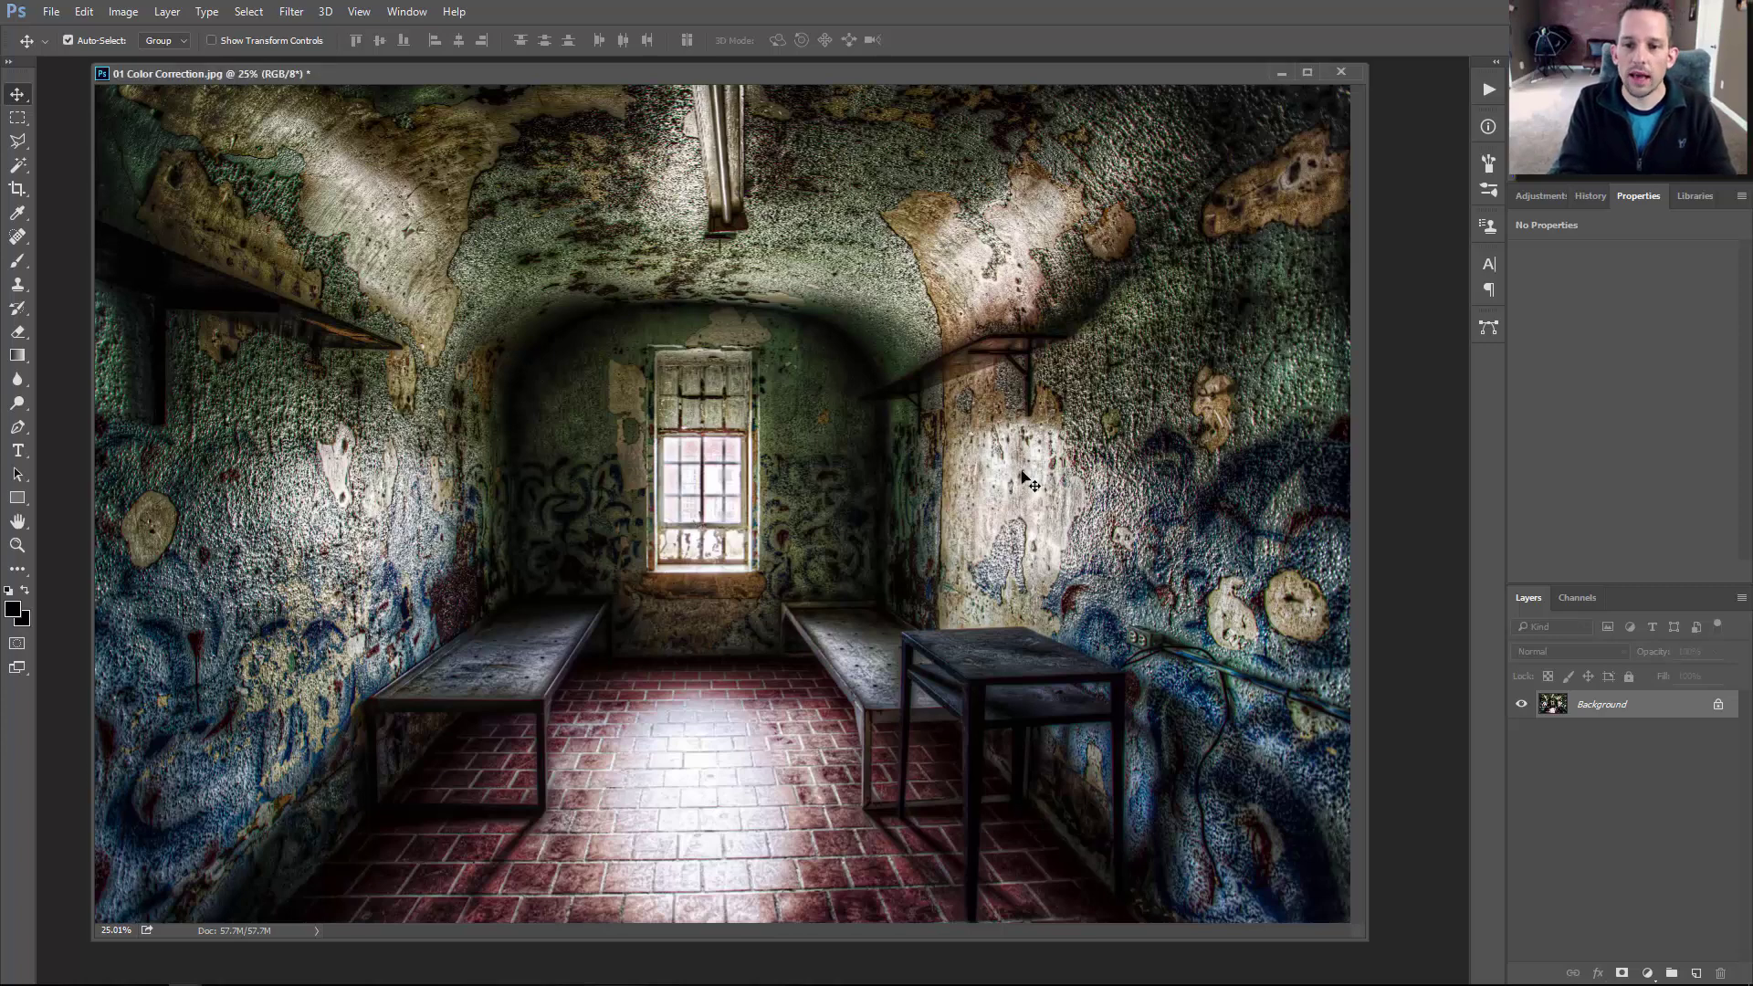
Step: Examine the bright wall patch and the brick floor of 01 Color Correction.jpg up close, and return to the whole image
{"action": "left_click_drag", "start_coordinate": [1023, 464], "coordinate": [1115, 557]}
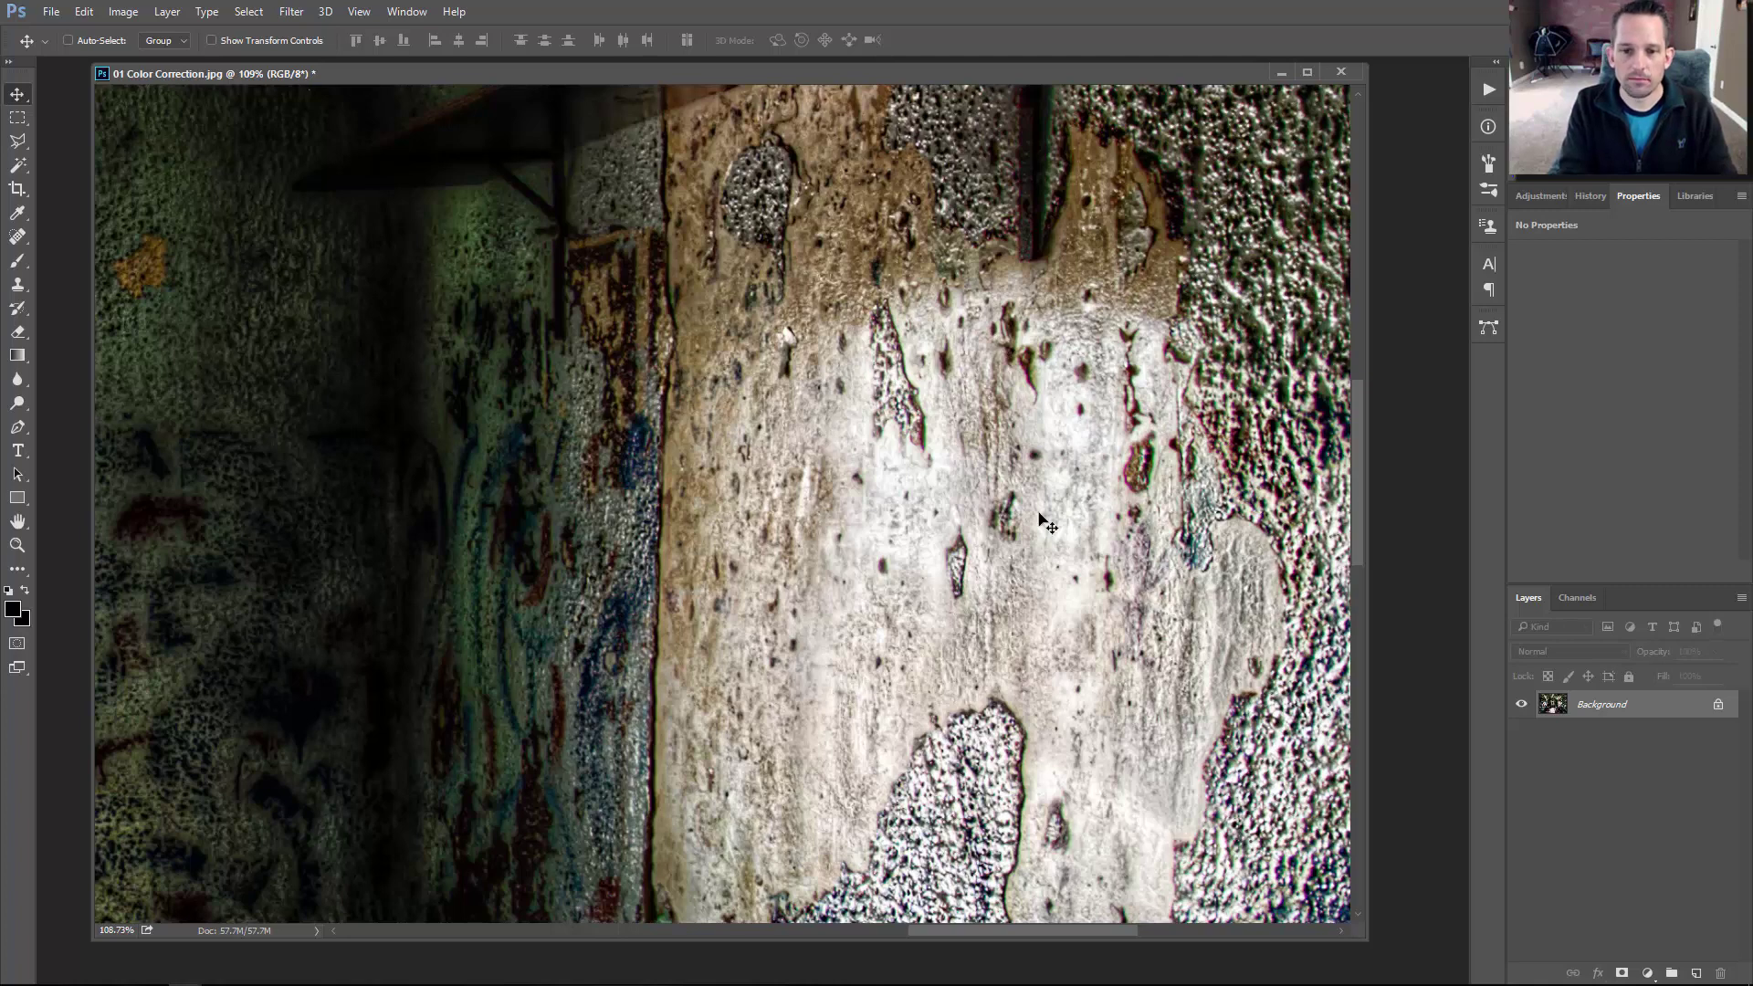
{"action": "key", "text": "ctrl+space"}
{"action": "right_click", "coordinate": [991, 486]}
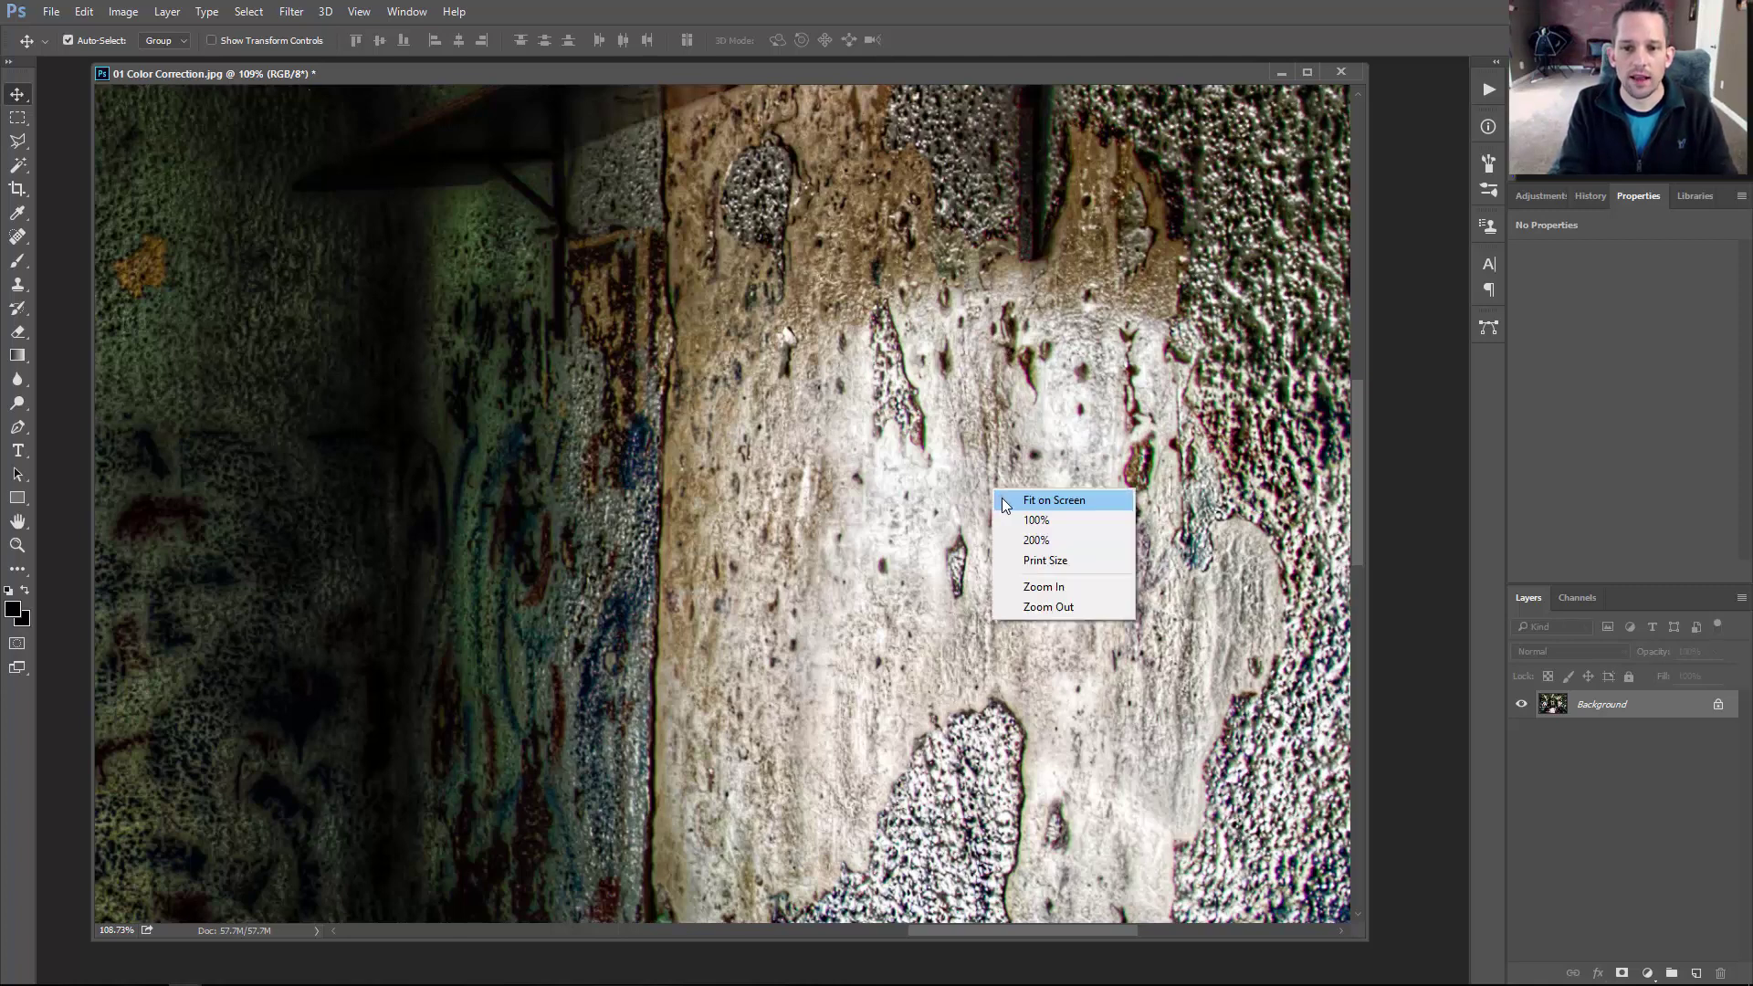
{"action": "left_click", "coordinate": [1059, 501]}
{"action": "left_click_drag", "start_coordinate": [721, 822], "coordinate": [794, 810]}
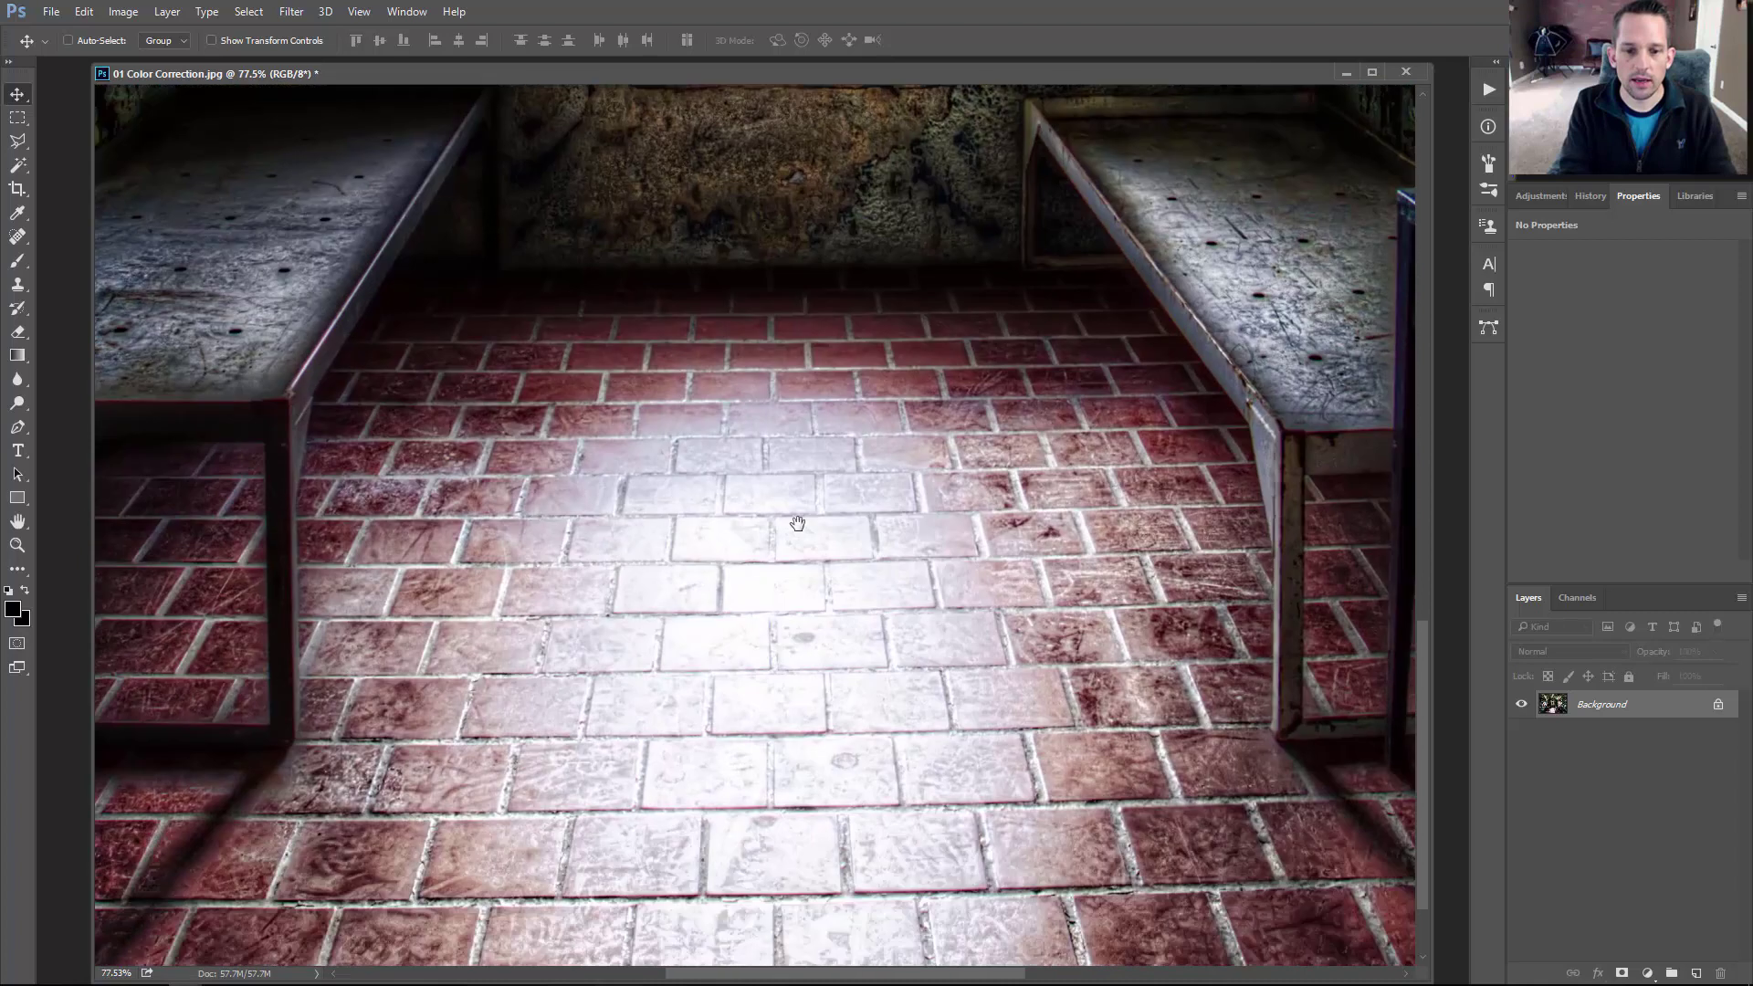
{"action": "scroll", "coordinate": [794, 548], "scroll_direction": "down", "scroll_amount": 5}
{"action": "right_click", "coordinate": [719, 611]}
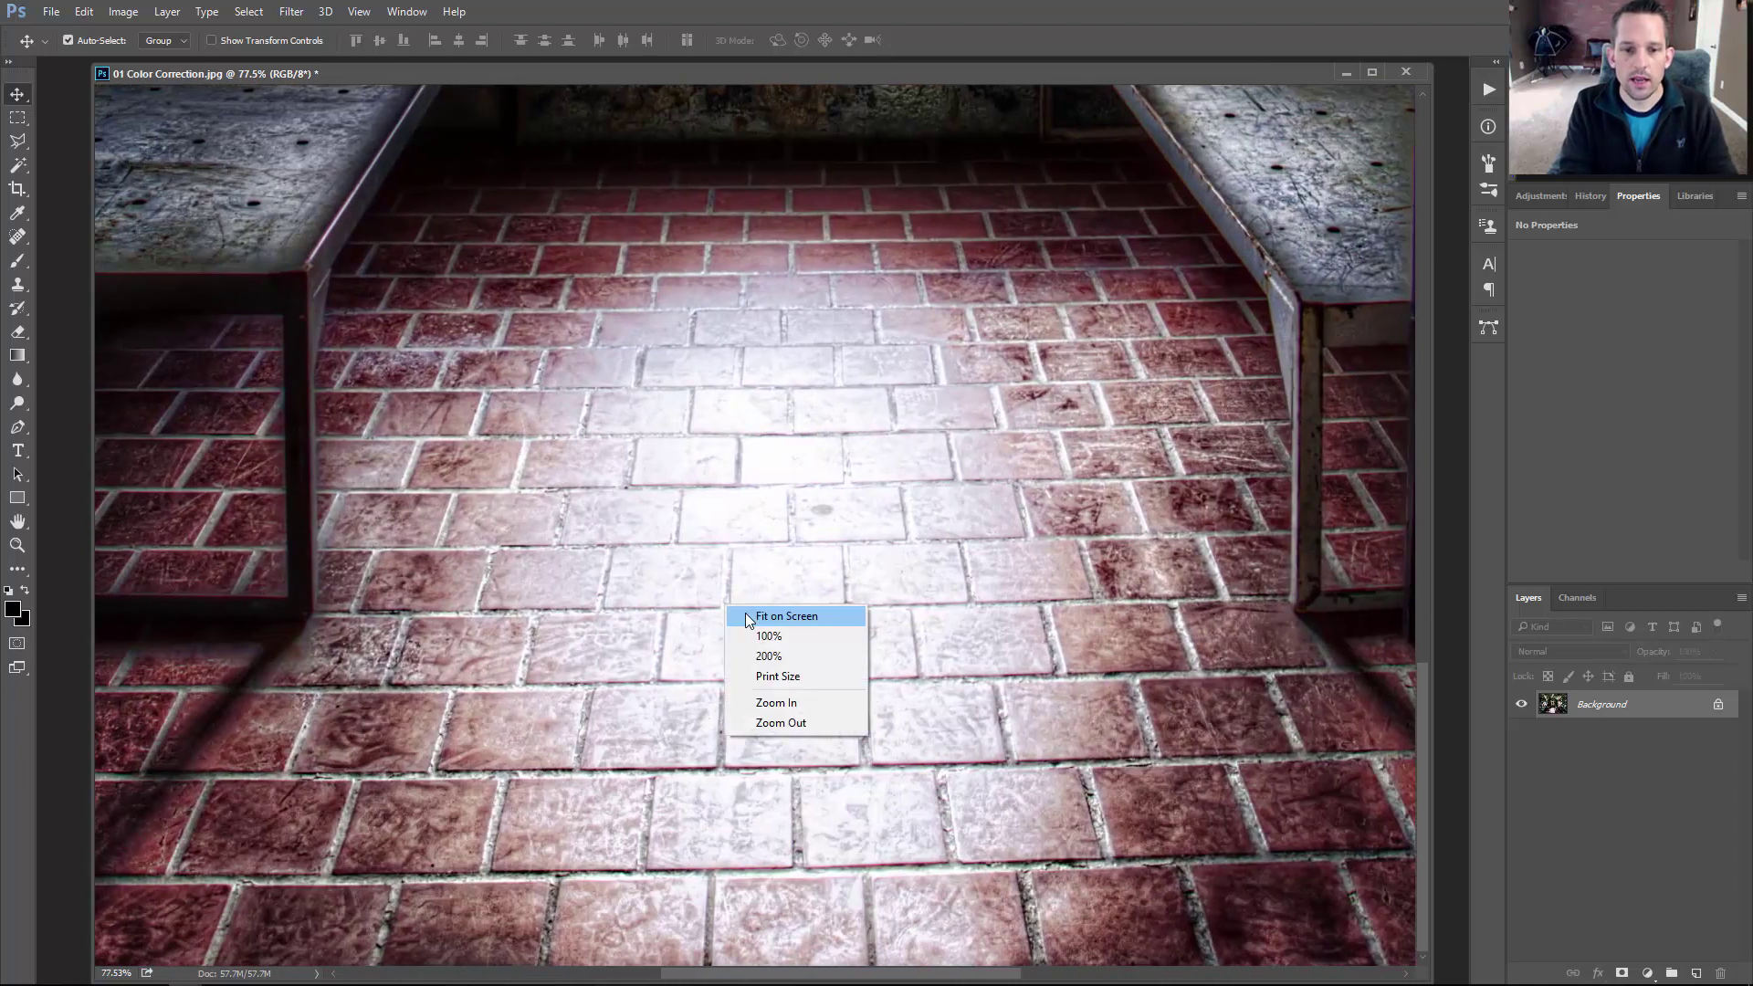
{"action": "left_click", "coordinate": [758, 615]}
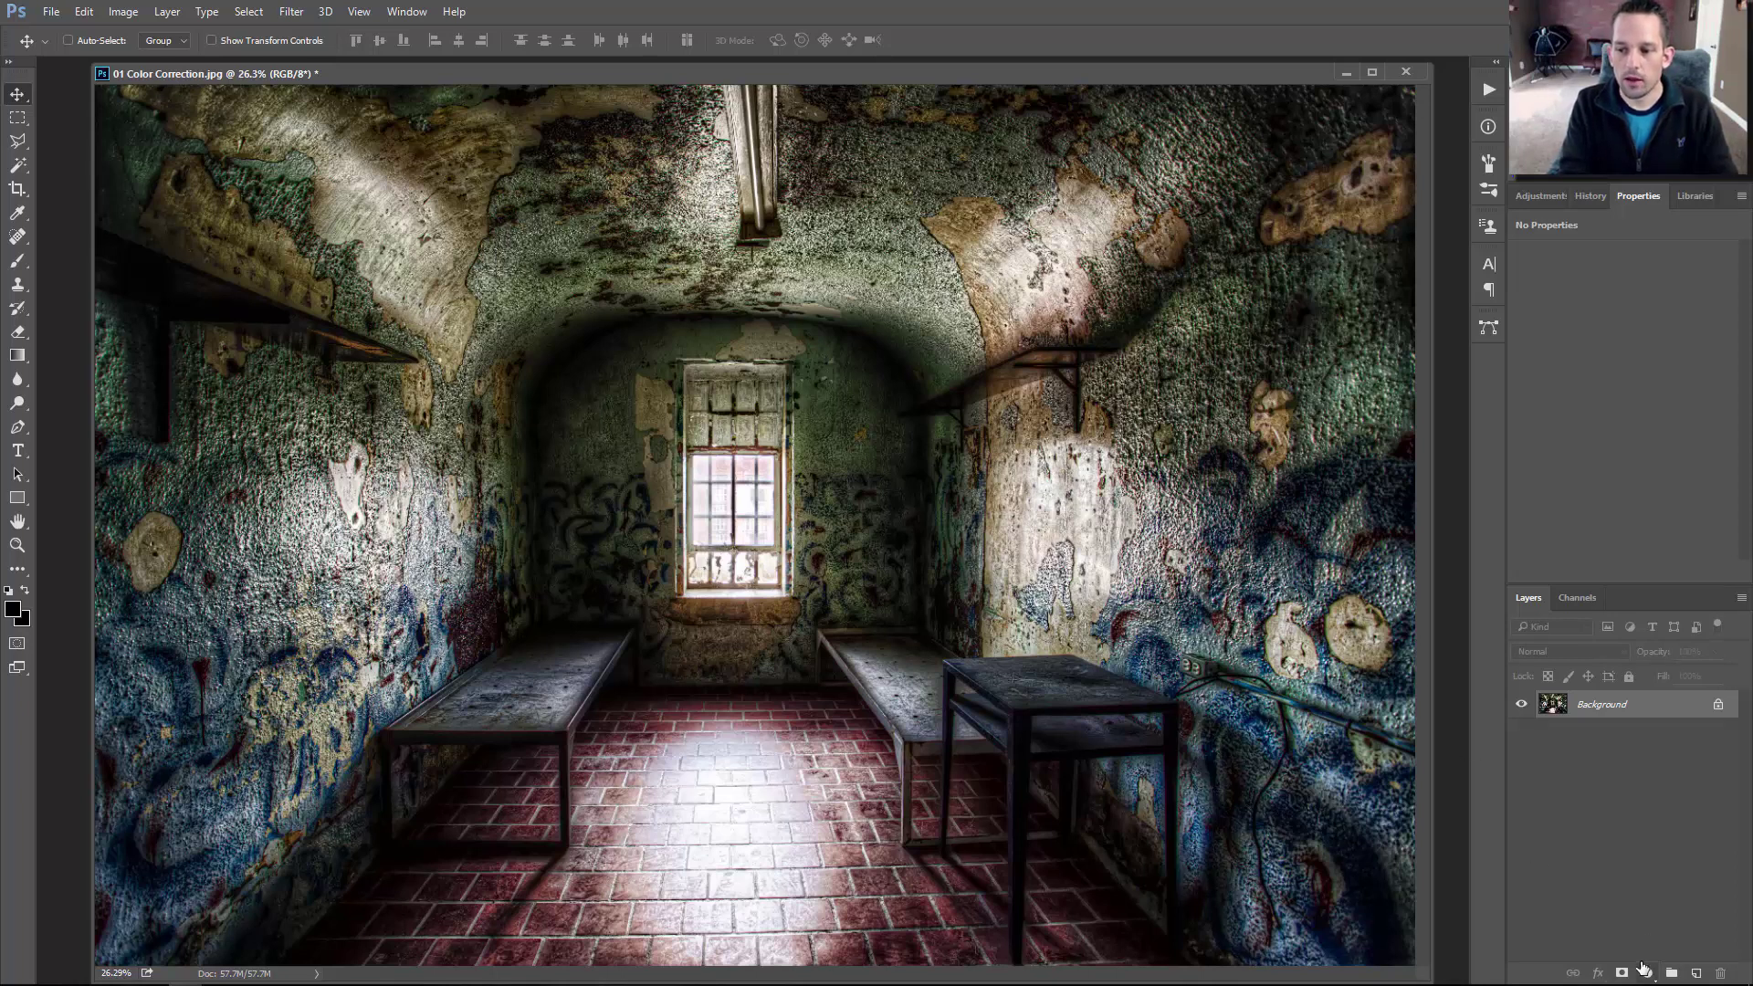
Step: Add a Curves adjustment layer with a contrast S-curve, pulling the RGB shadow point to input 76, output 27
{"action": "left_click", "coordinate": [1644, 970]}
{"action": "left_click", "coordinate": [1621, 662]}
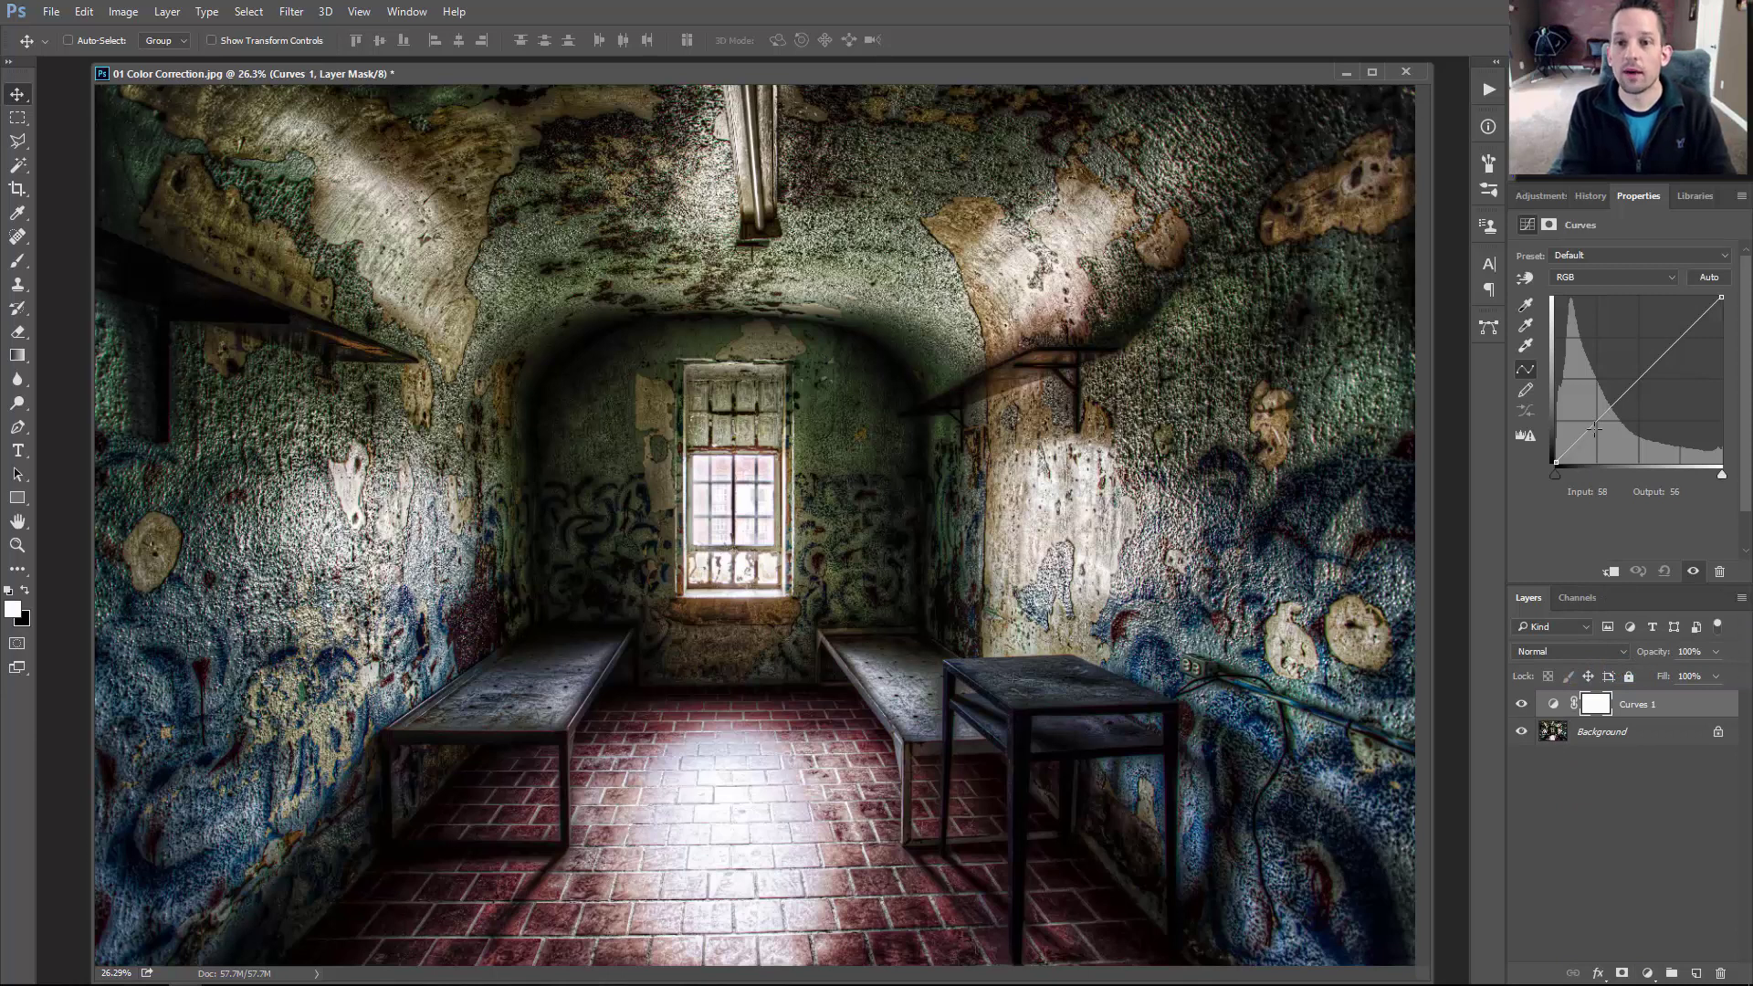
{"action": "left_click_drag", "start_coordinate": [1595, 419], "coordinate": [1602, 439]}
{"action": "left_click", "coordinate": [1682, 341]}
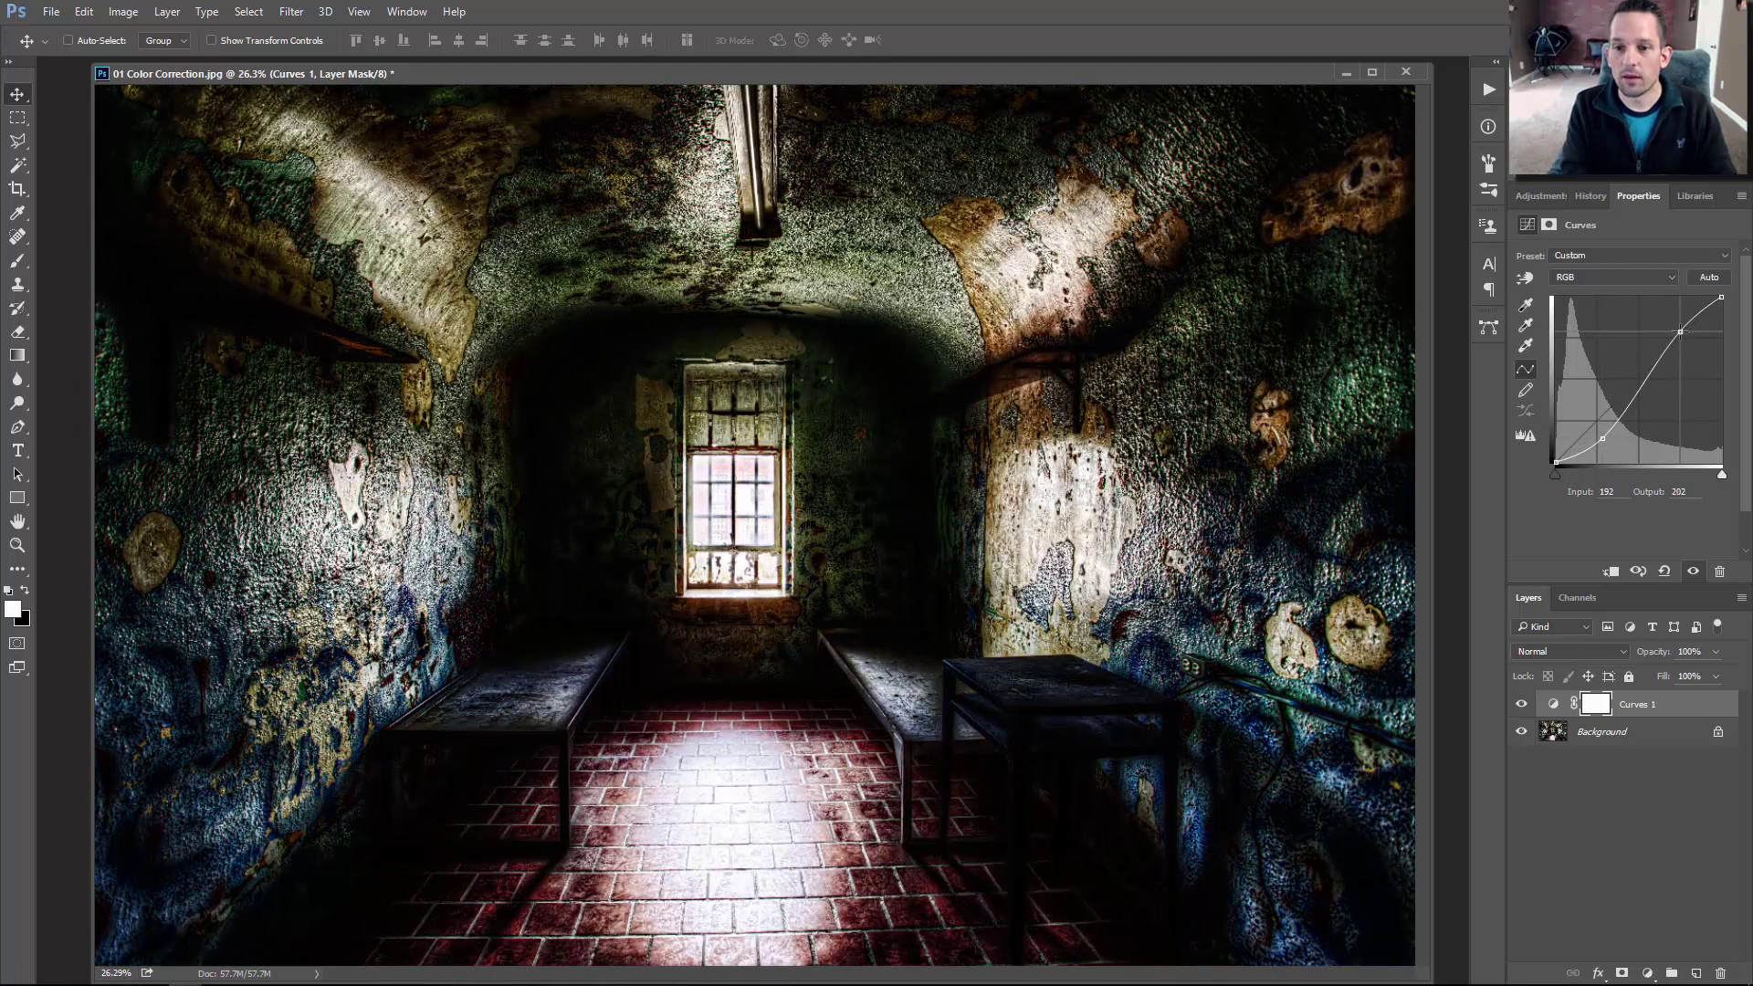
{"action": "left_click_drag", "start_coordinate": [1602, 442], "coordinate": [1606, 446]}
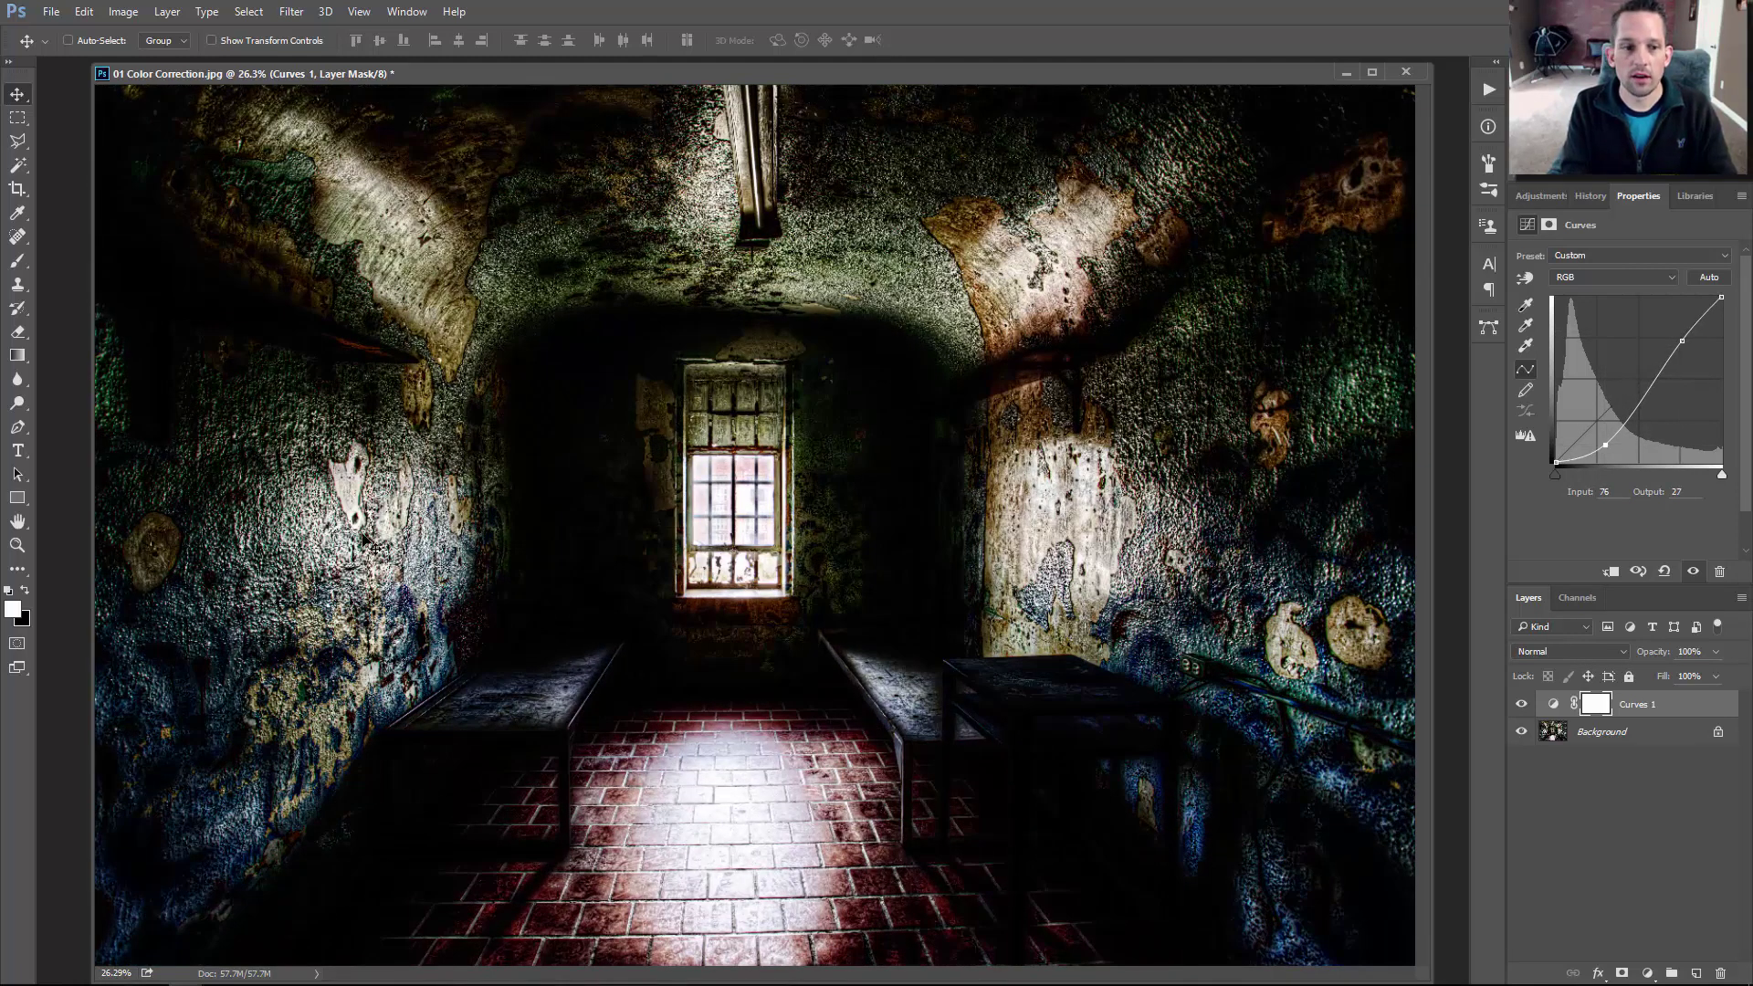
Step: Set the contrast Curves layer's blend mode to Color and toggle its visibility to compare
{"action": "left_click", "coordinate": [1532, 650]}
{"action": "left_click", "coordinate": [1527, 628]}
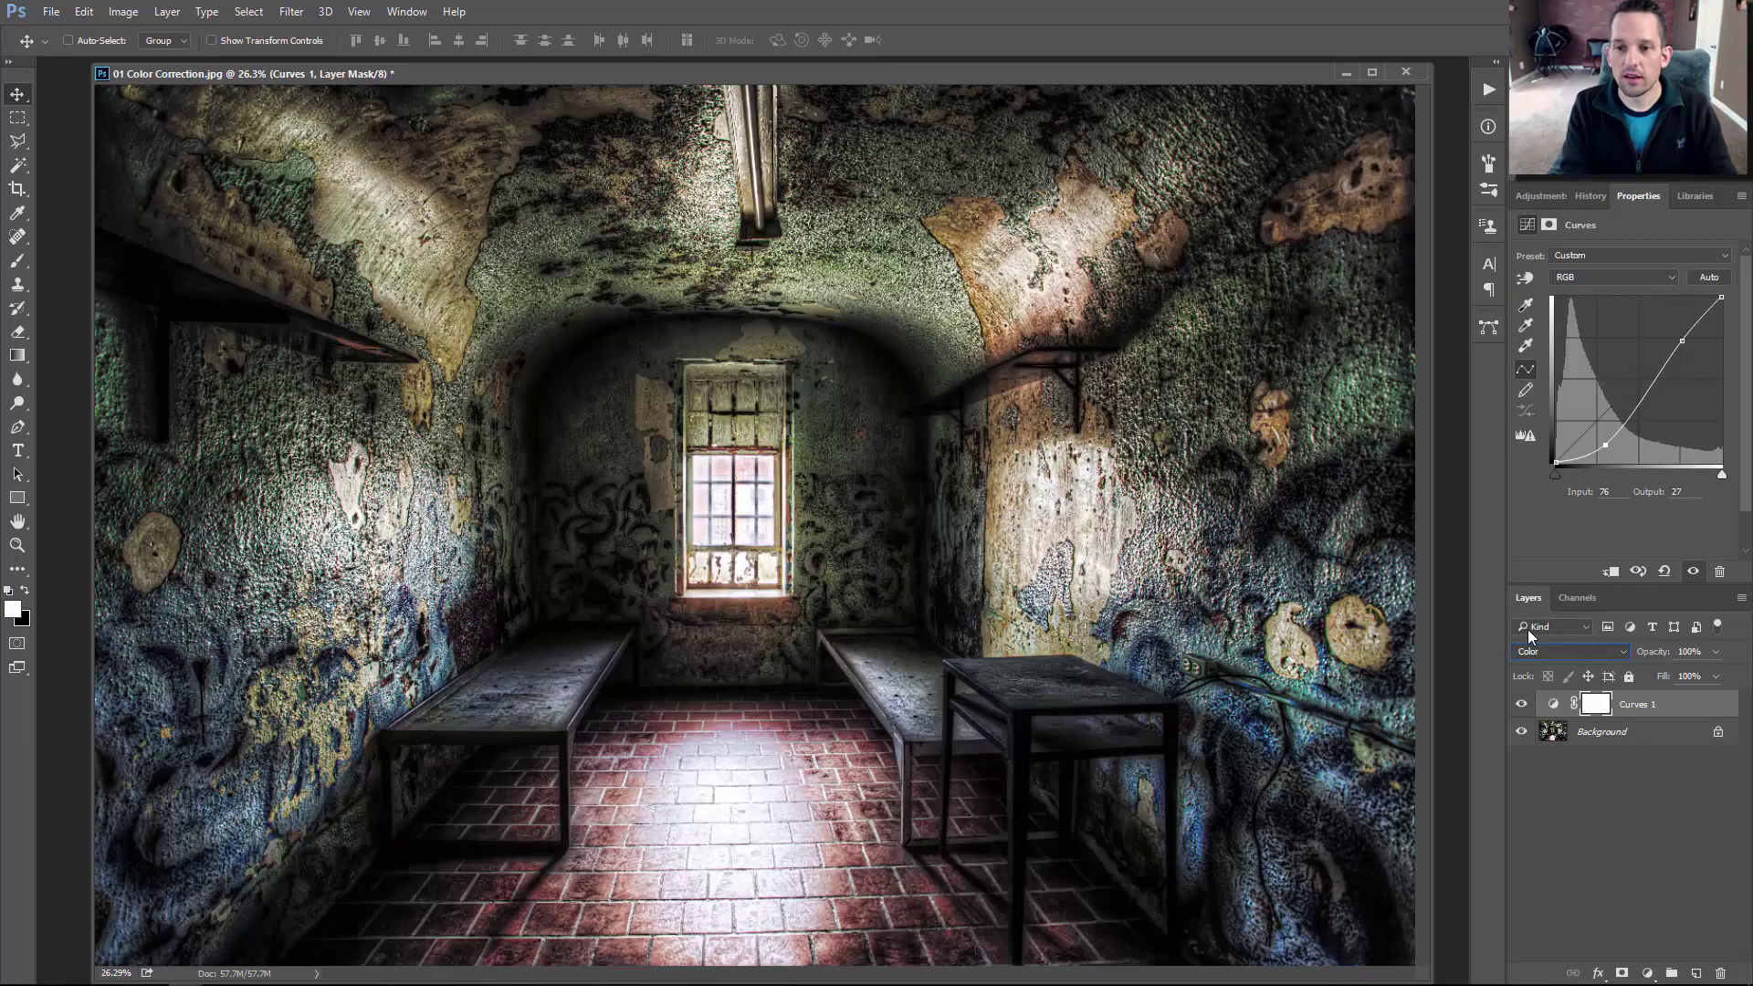
{"action": "left_click", "coordinate": [1522, 704]}
{"action": "left_click", "coordinate": [1522, 705]}
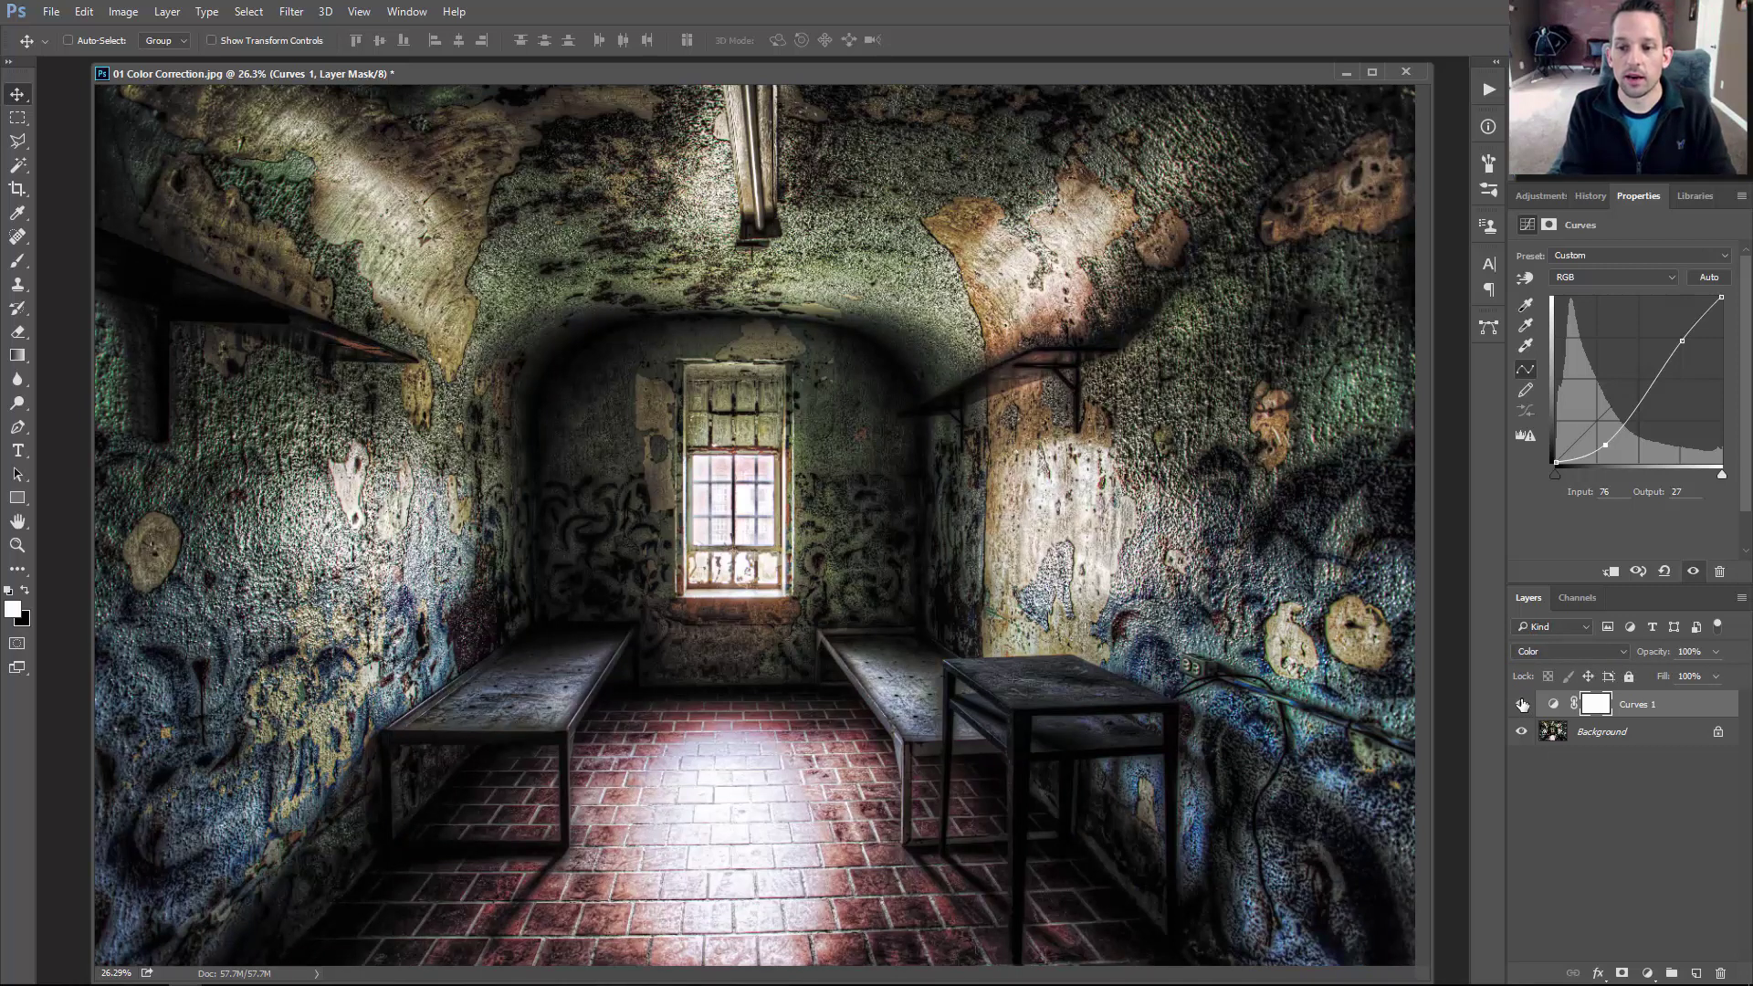
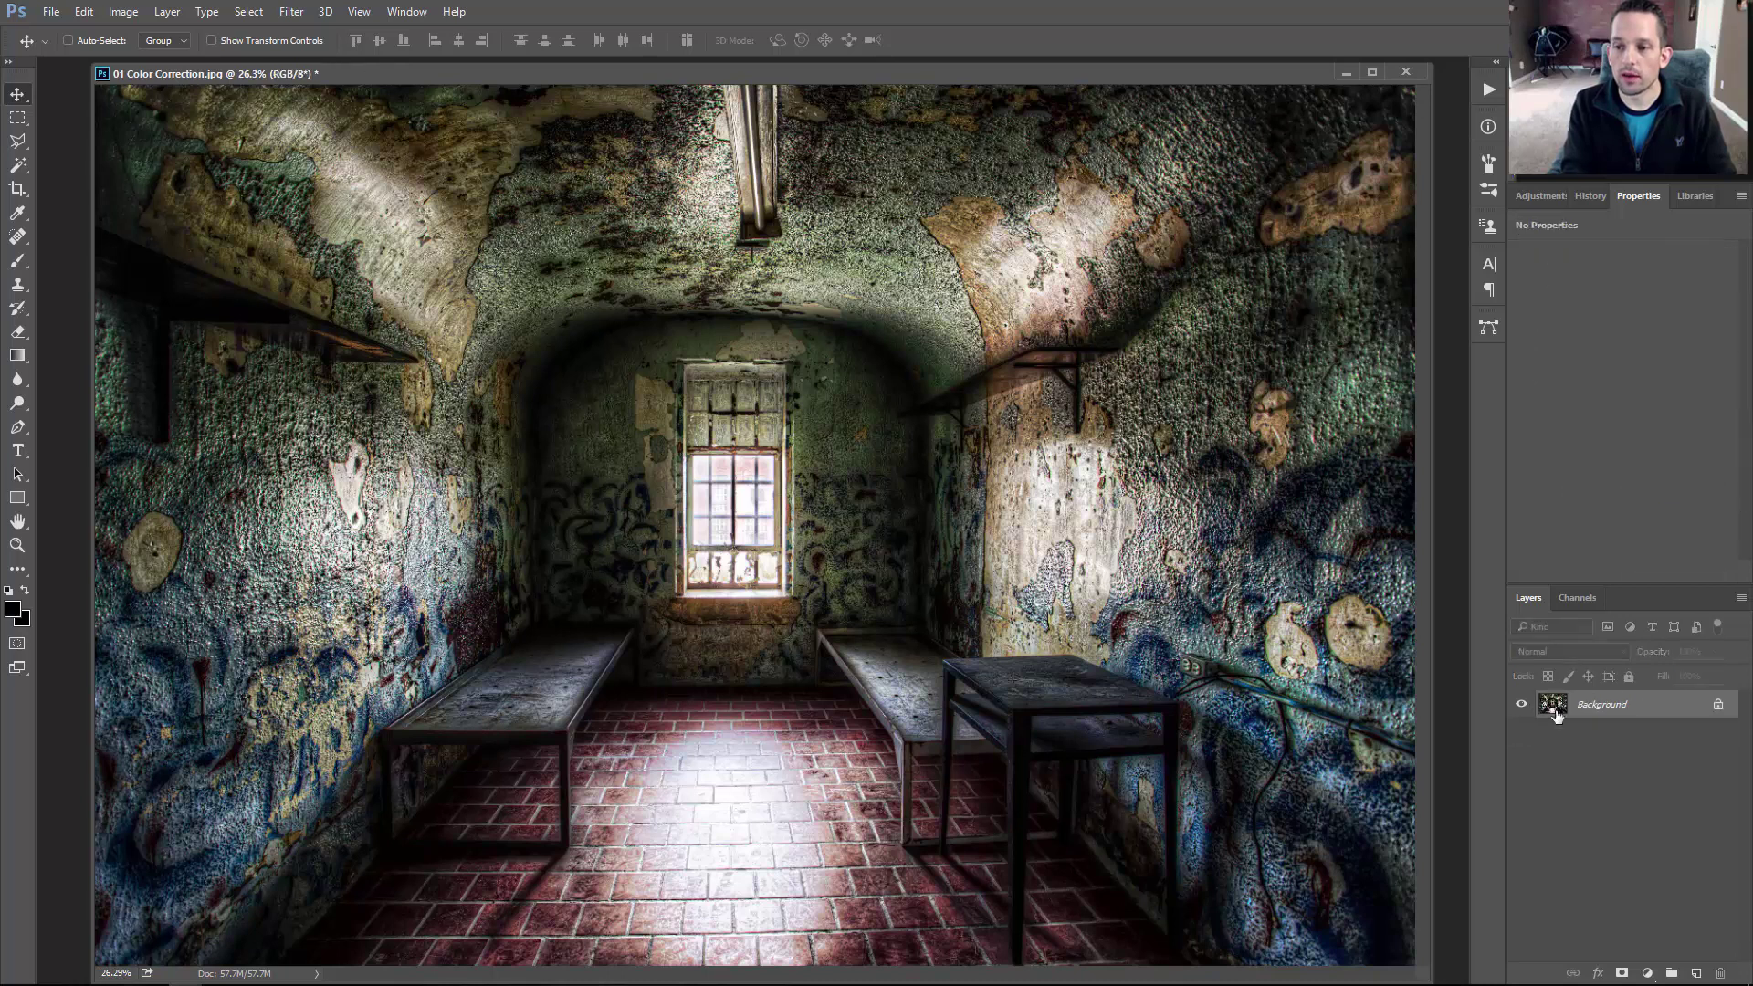
Step: Add a Curves adjustment layer and shape its red channel with points at input 178, output 218 and input 95, output 101
{"action": "left_click", "coordinate": [1647, 969]}
{"action": "left_click", "coordinate": [1613, 683]}
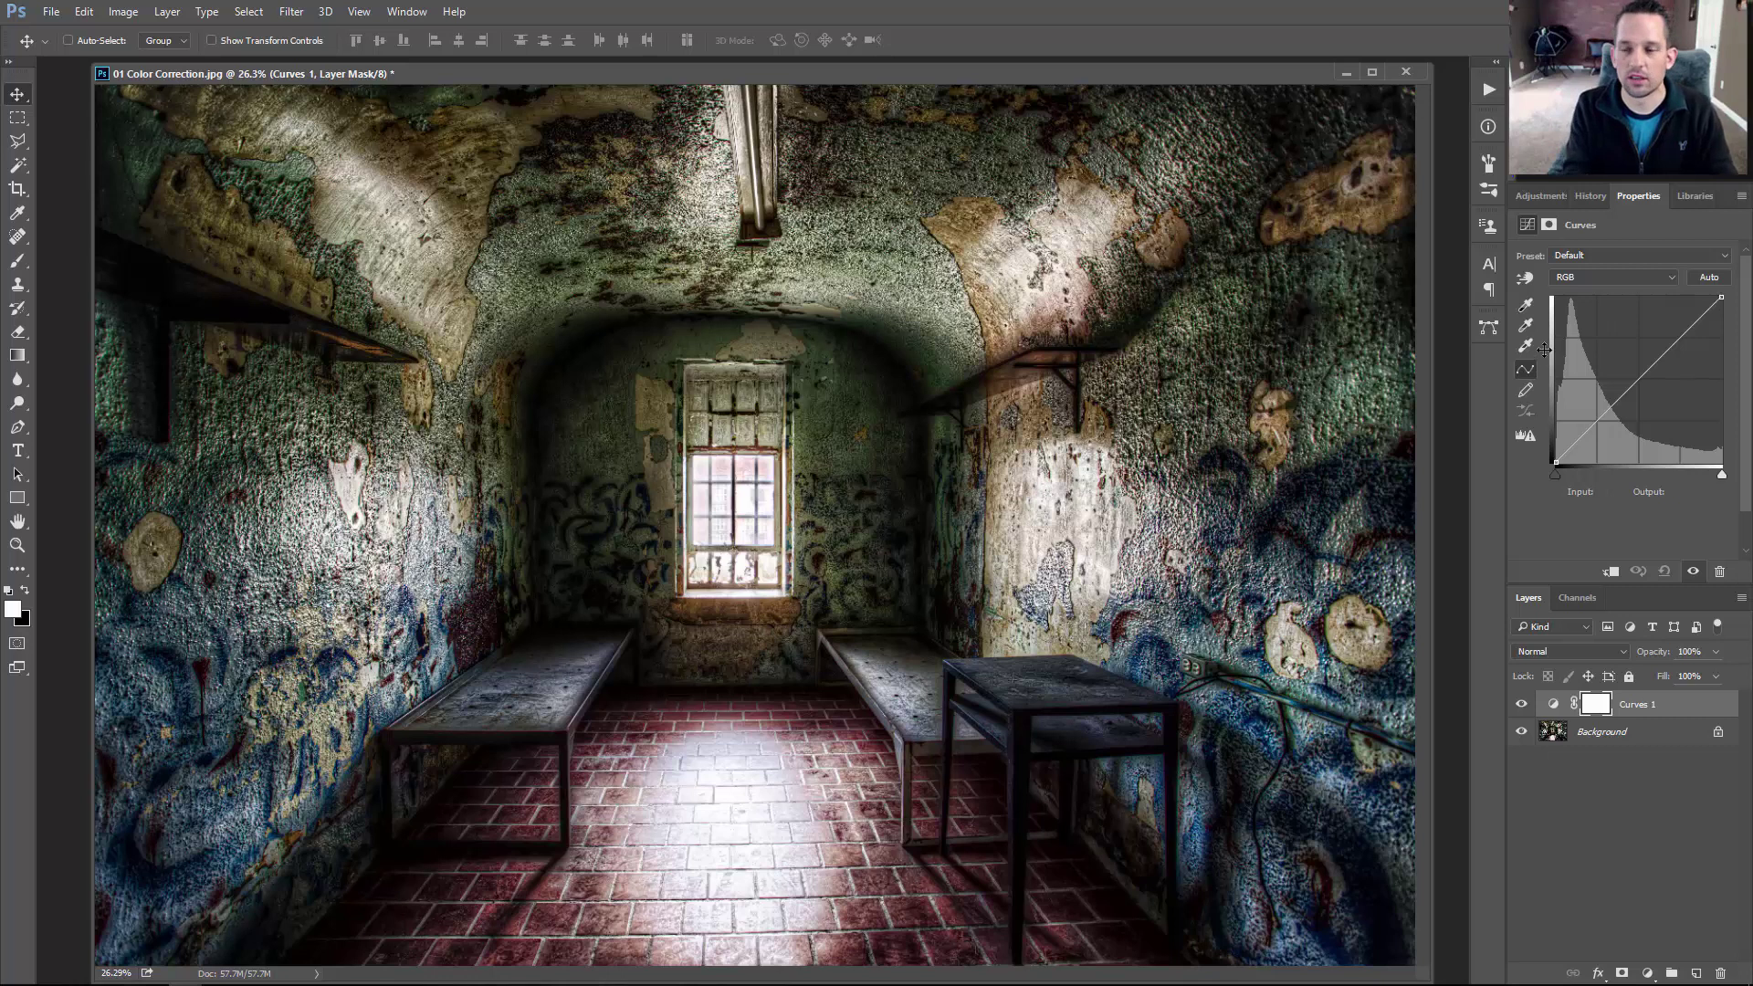
{"action": "left_click", "coordinate": [1596, 279]}
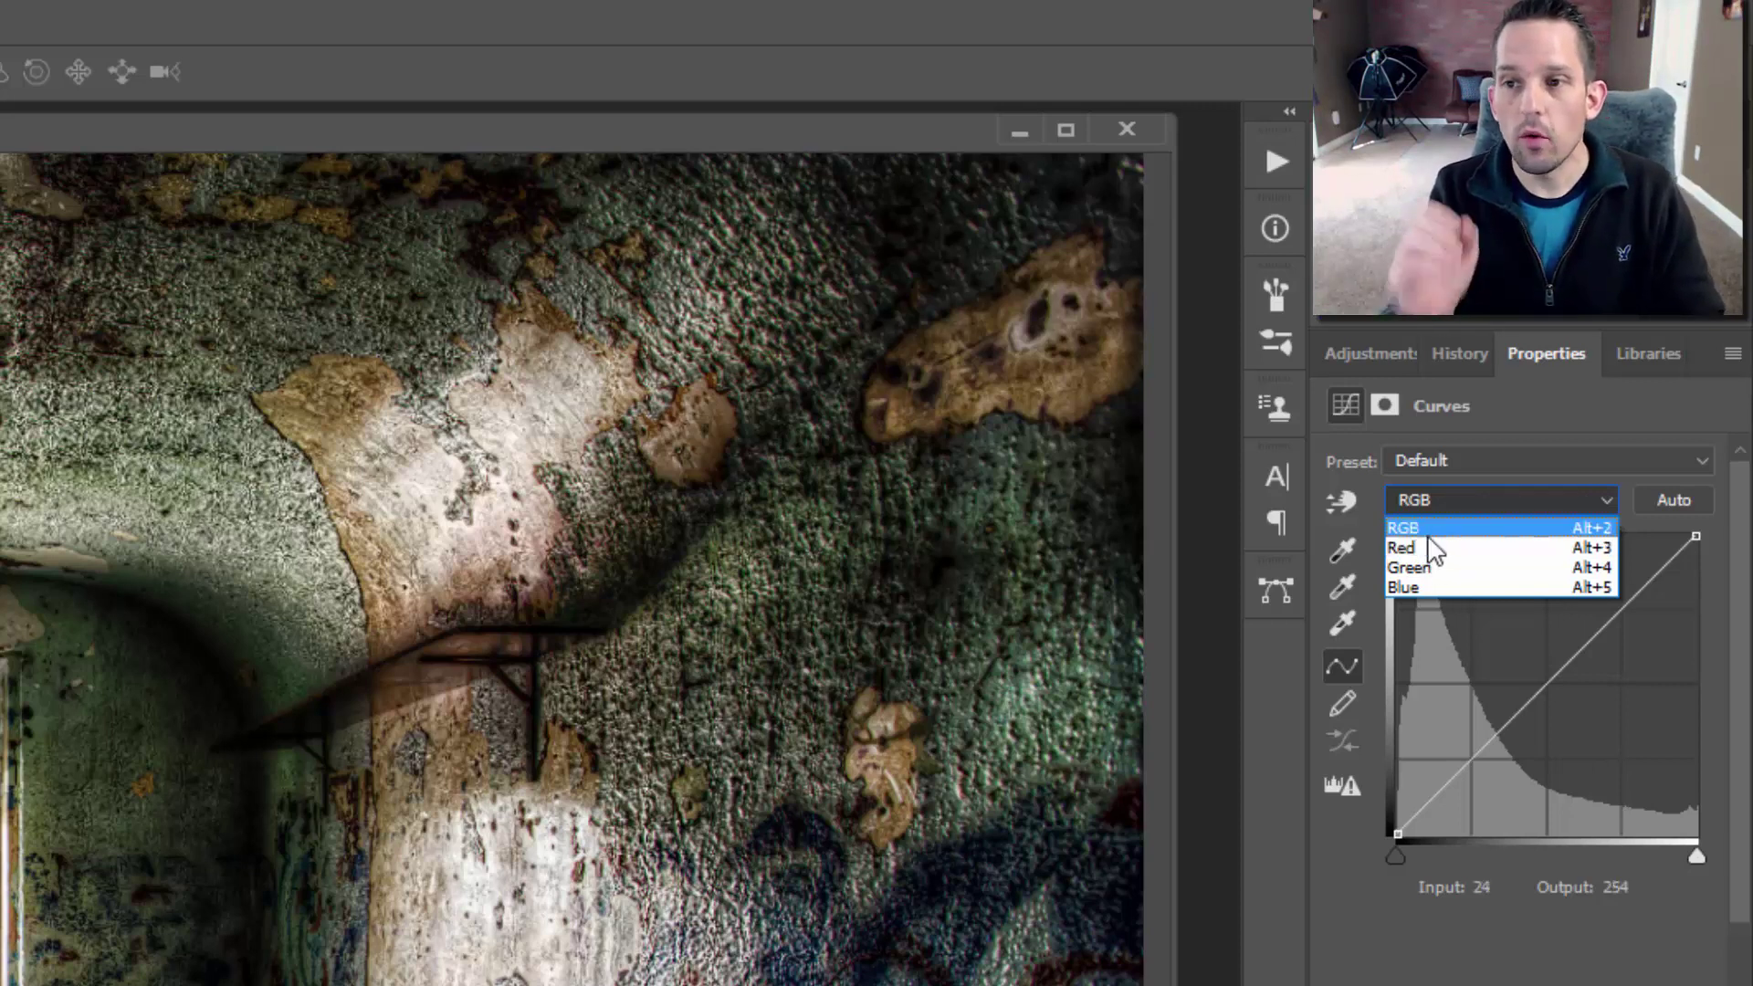
{"action": "left_click", "coordinate": [1429, 548]}
{"action": "left_click_drag", "start_coordinate": [1547, 683], "coordinate": [1513, 657]}
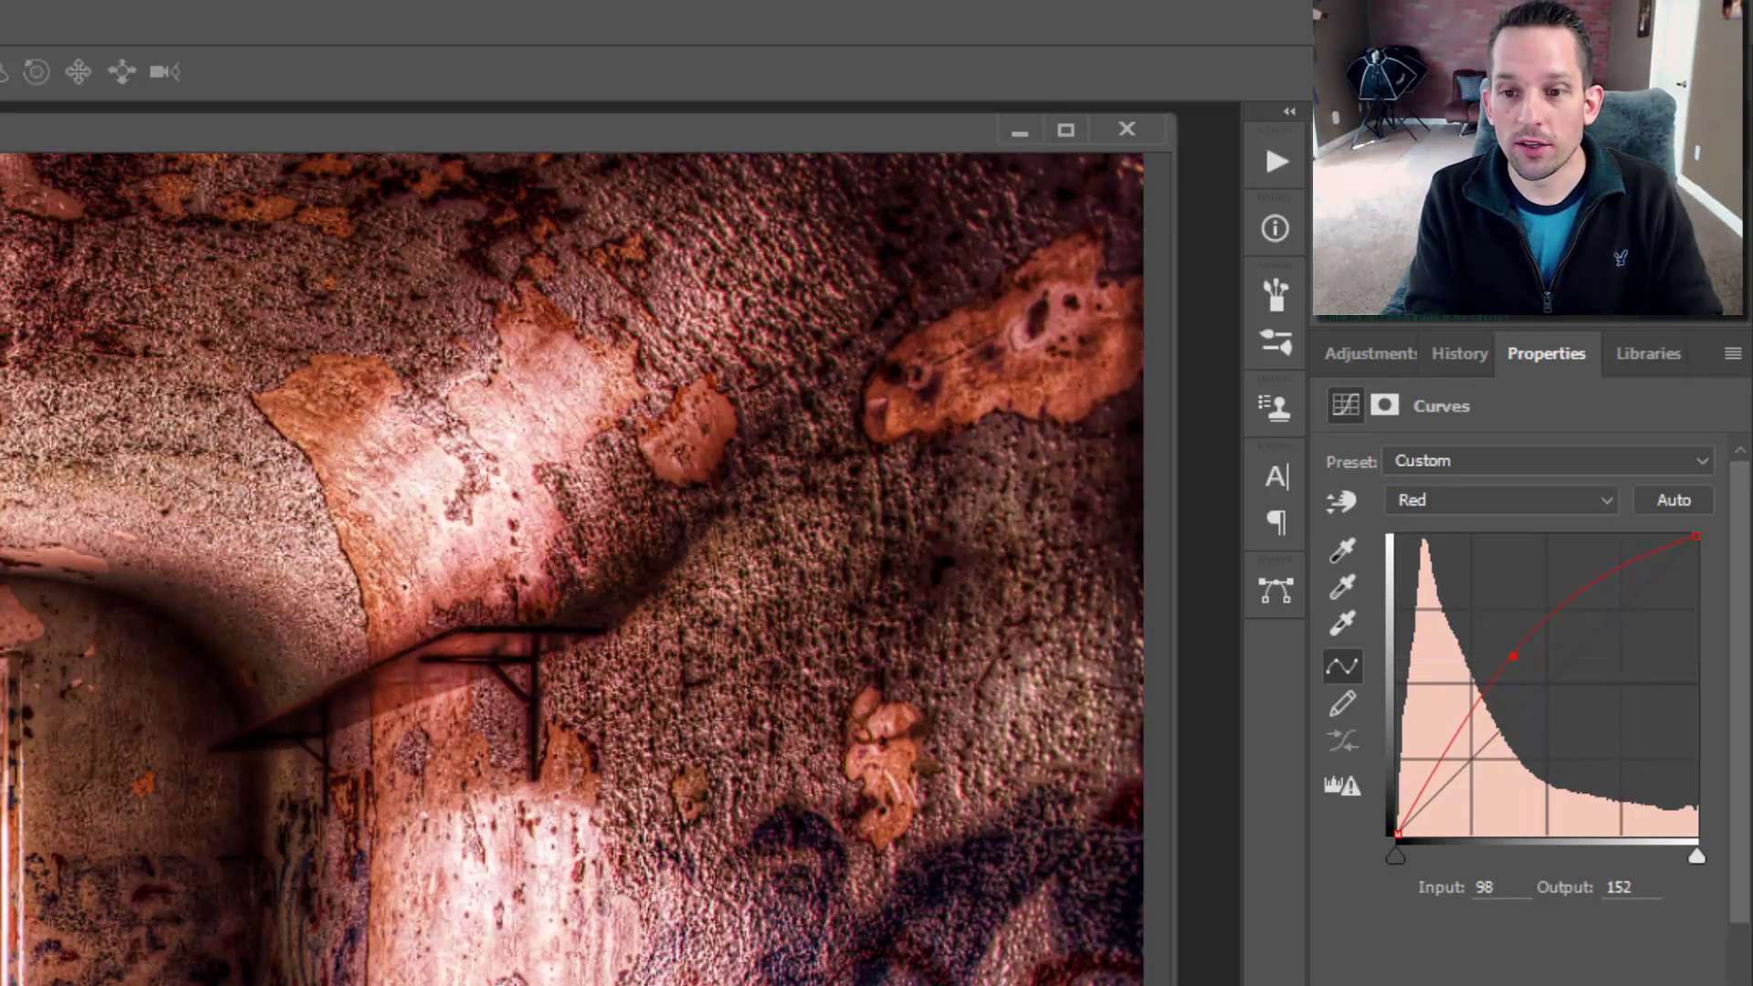
{"action": "left_click_drag", "start_coordinate": [1513, 657], "coordinate": [1614, 612]}
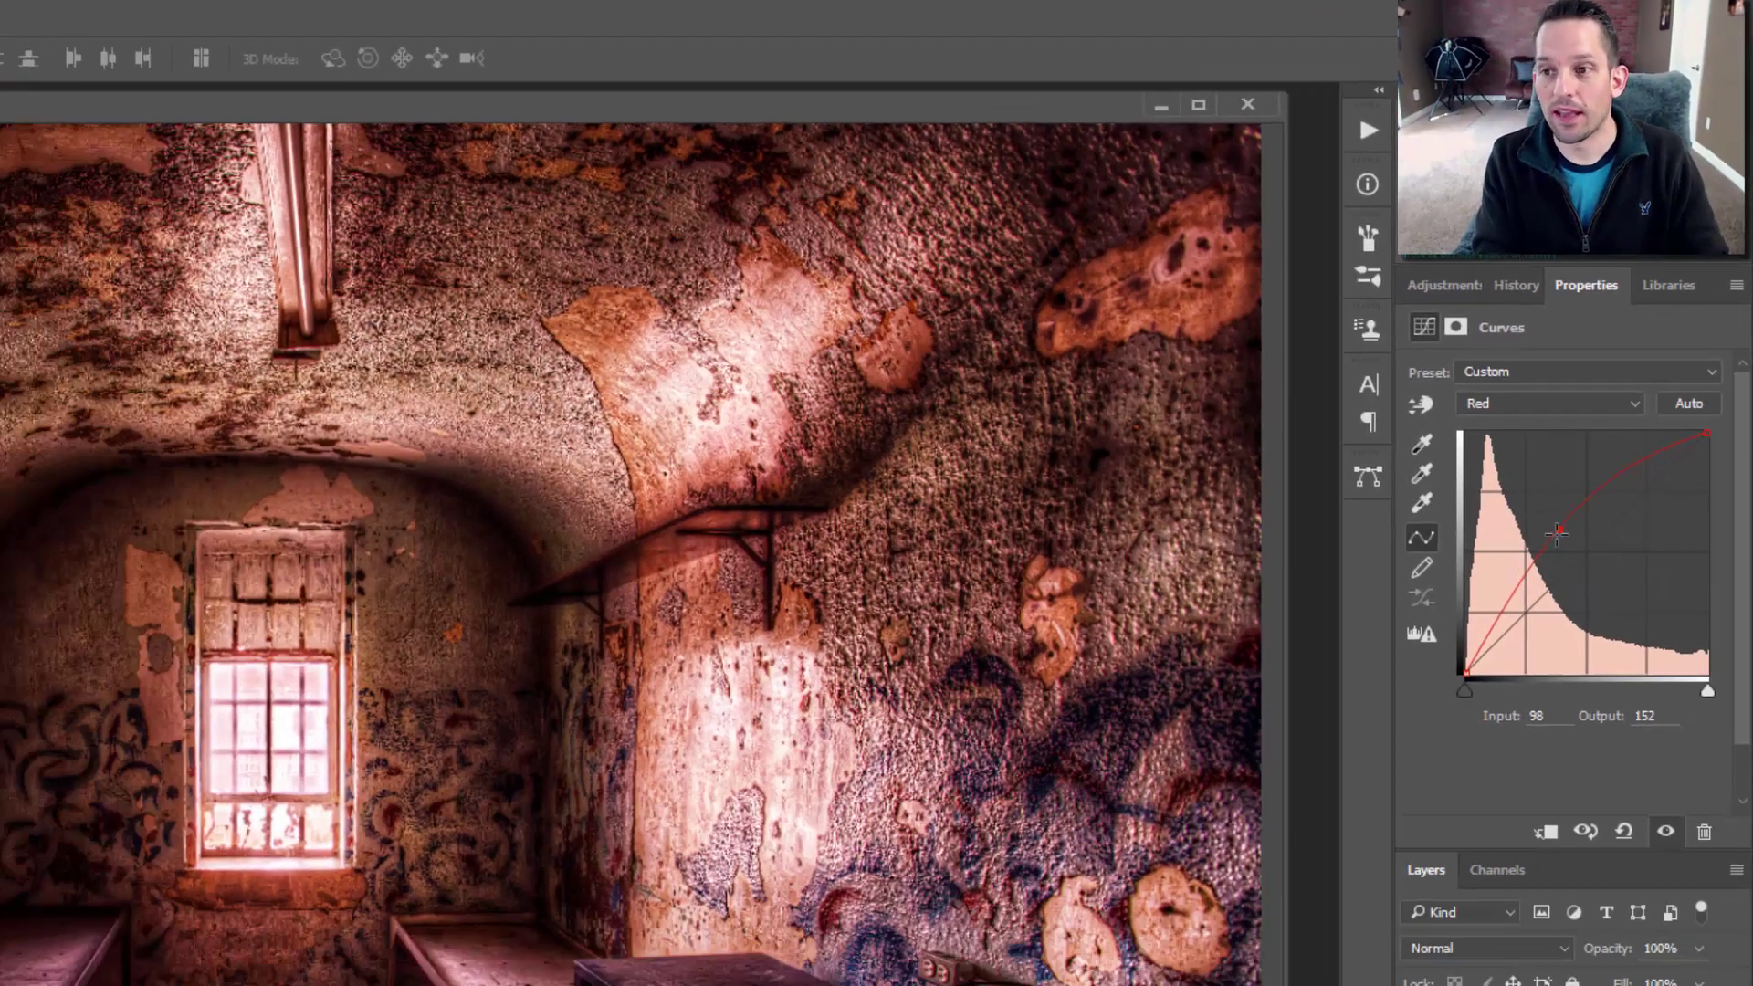
{"action": "left_click_drag", "start_coordinate": [1673, 341], "coordinate": [1671, 321]}
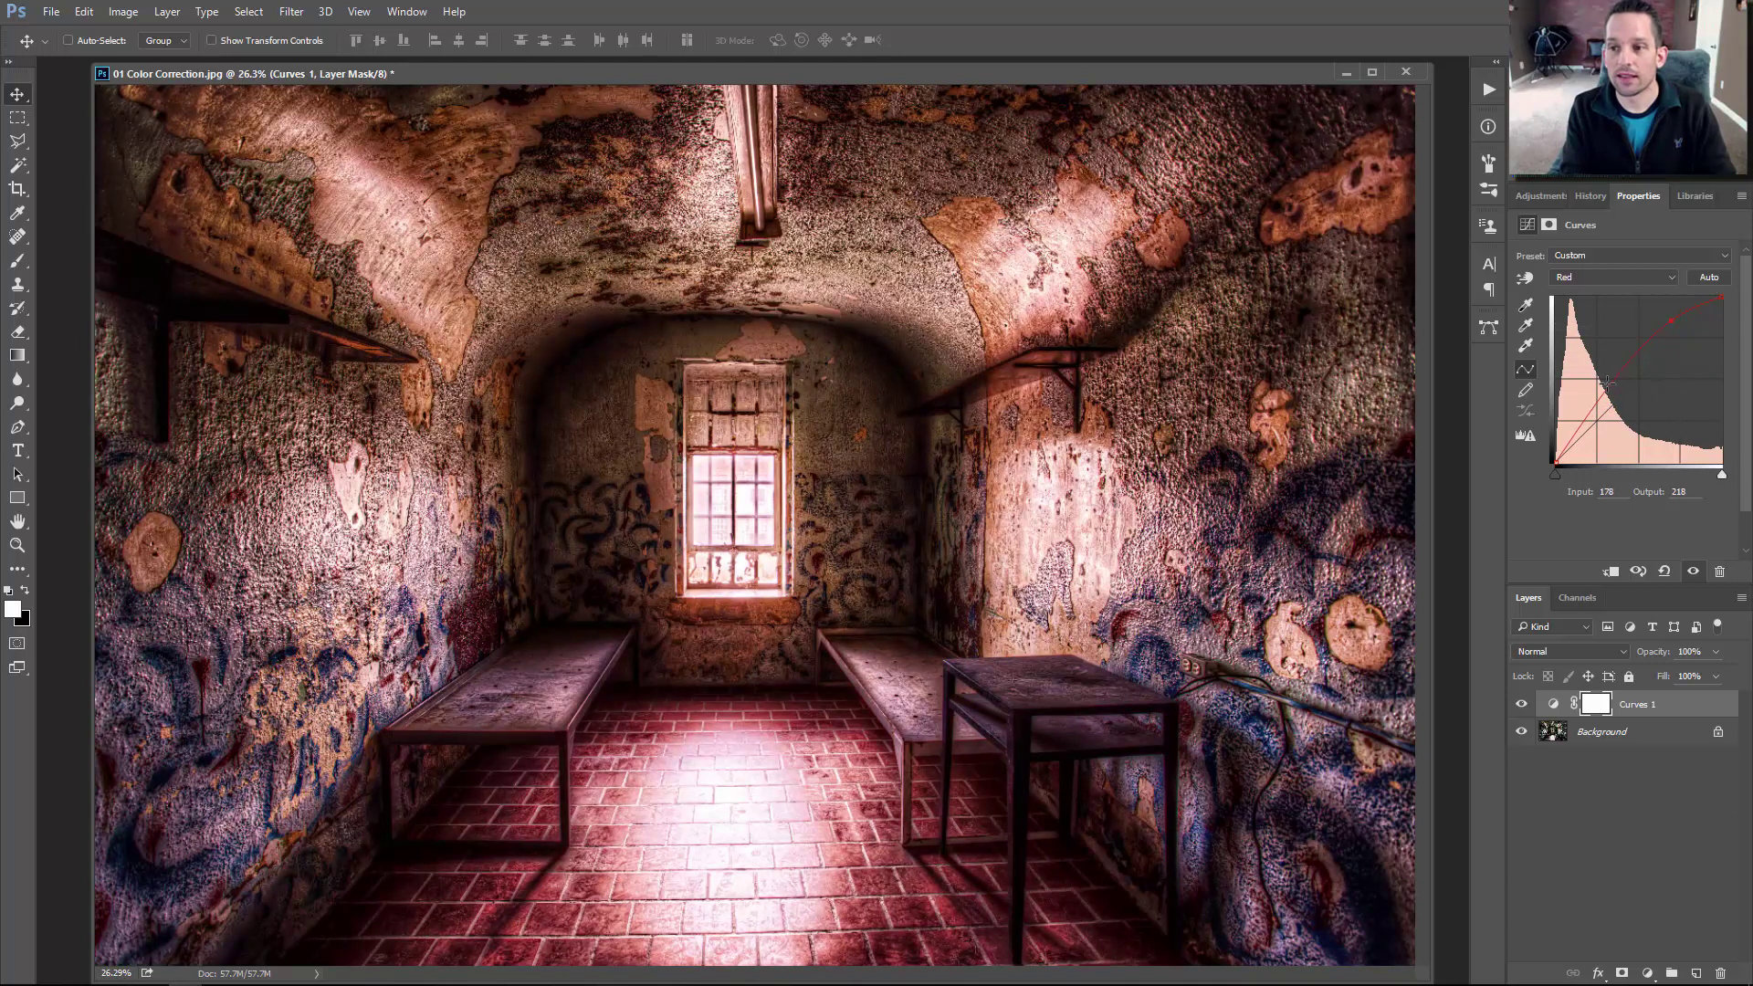
{"action": "left_click_drag", "start_coordinate": [1607, 383], "coordinate": [1615, 395]}
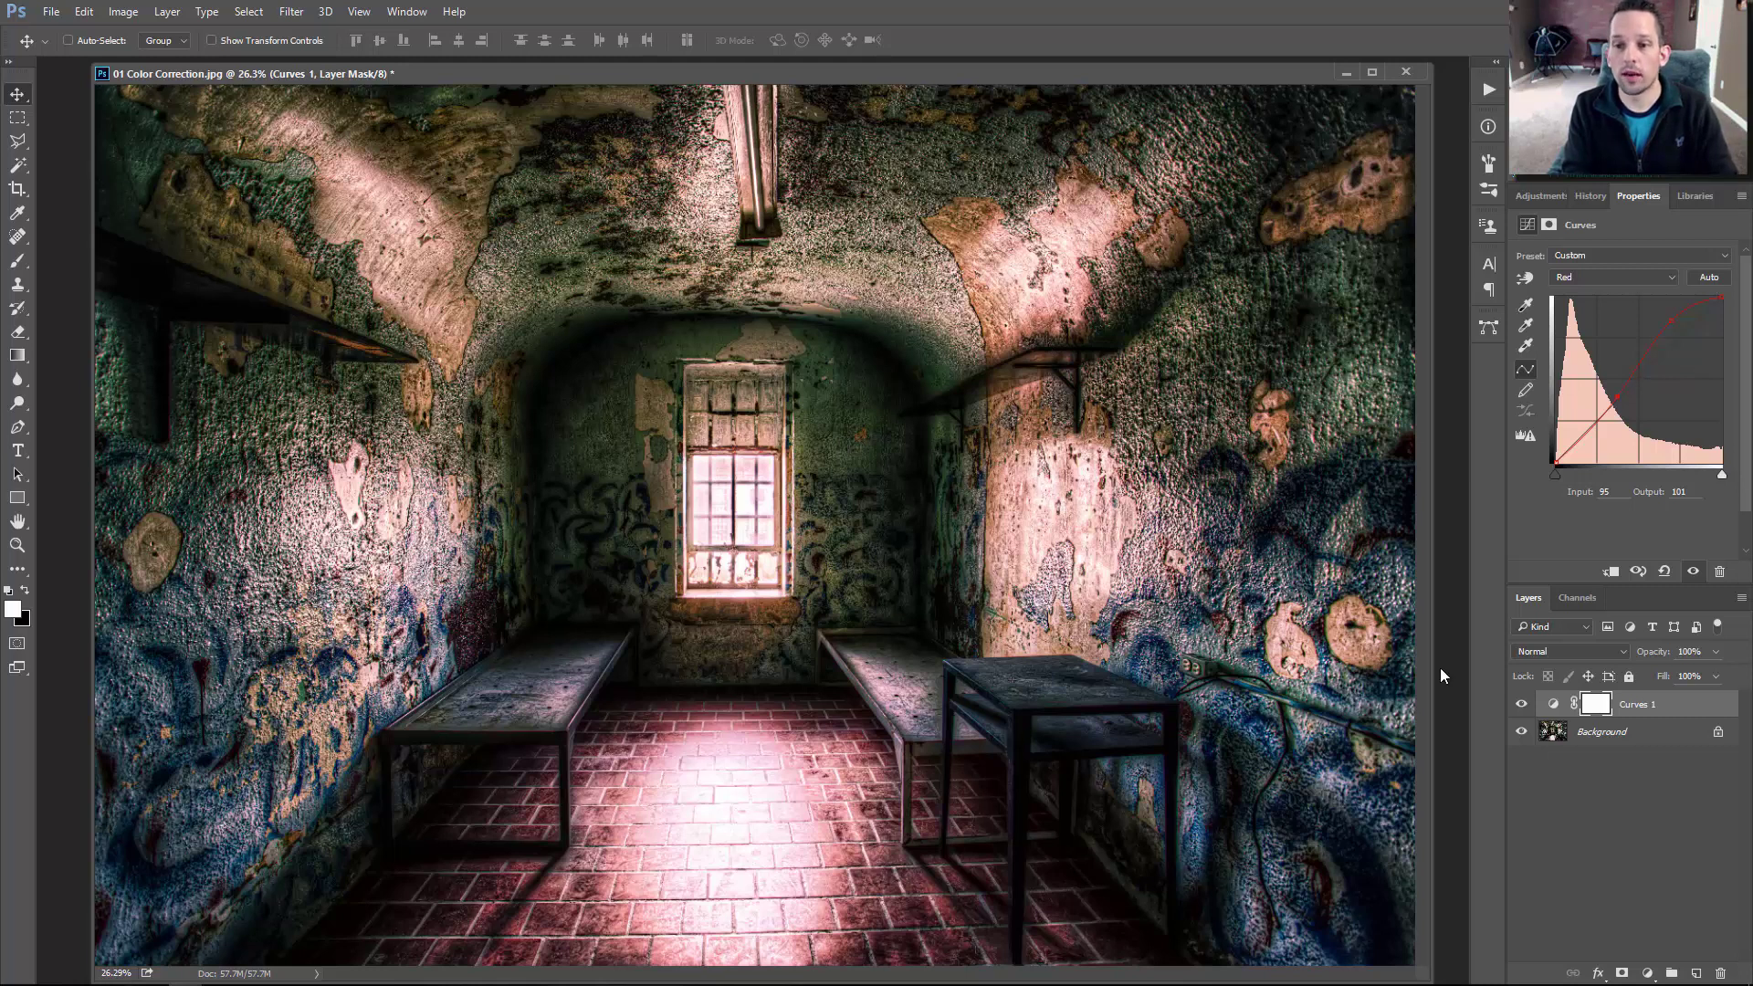
Step: Try the Color blend mode on the red-channel Curves layer and return it to Normal
{"action": "left_click", "coordinate": [1557, 650]}
{"action": "left_click", "coordinate": [1536, 628]}
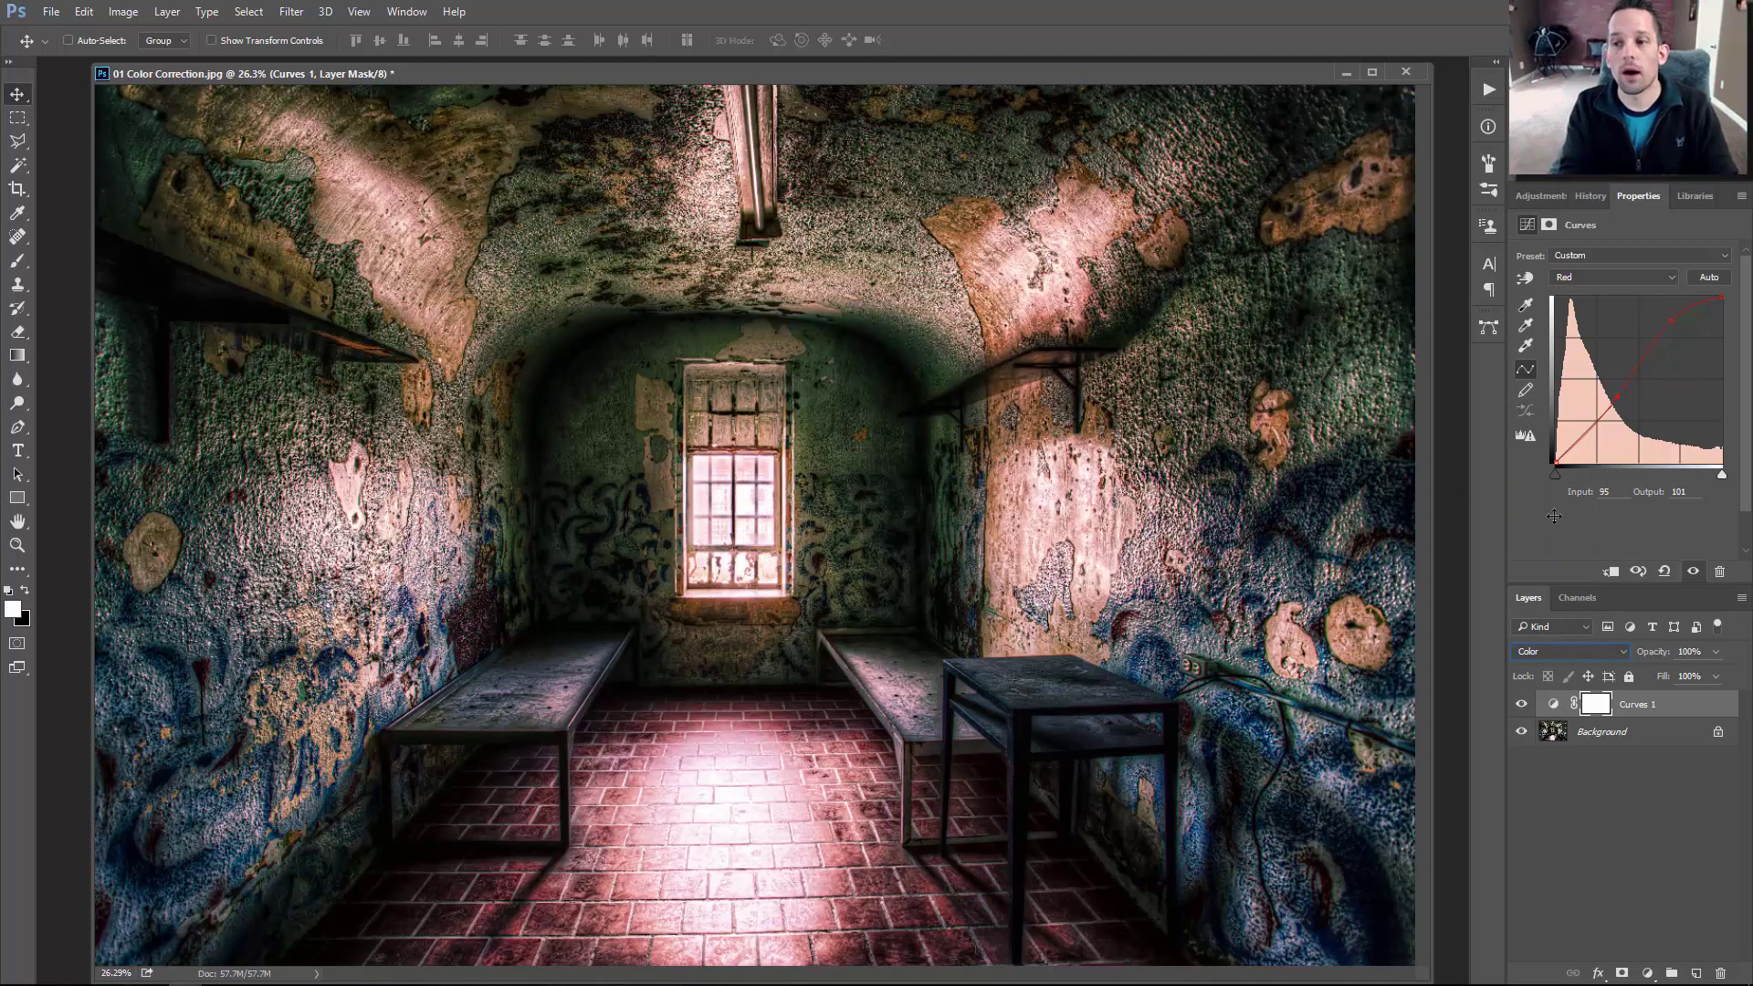
{"action": "left_click", "coordinate": [1563, 651]}
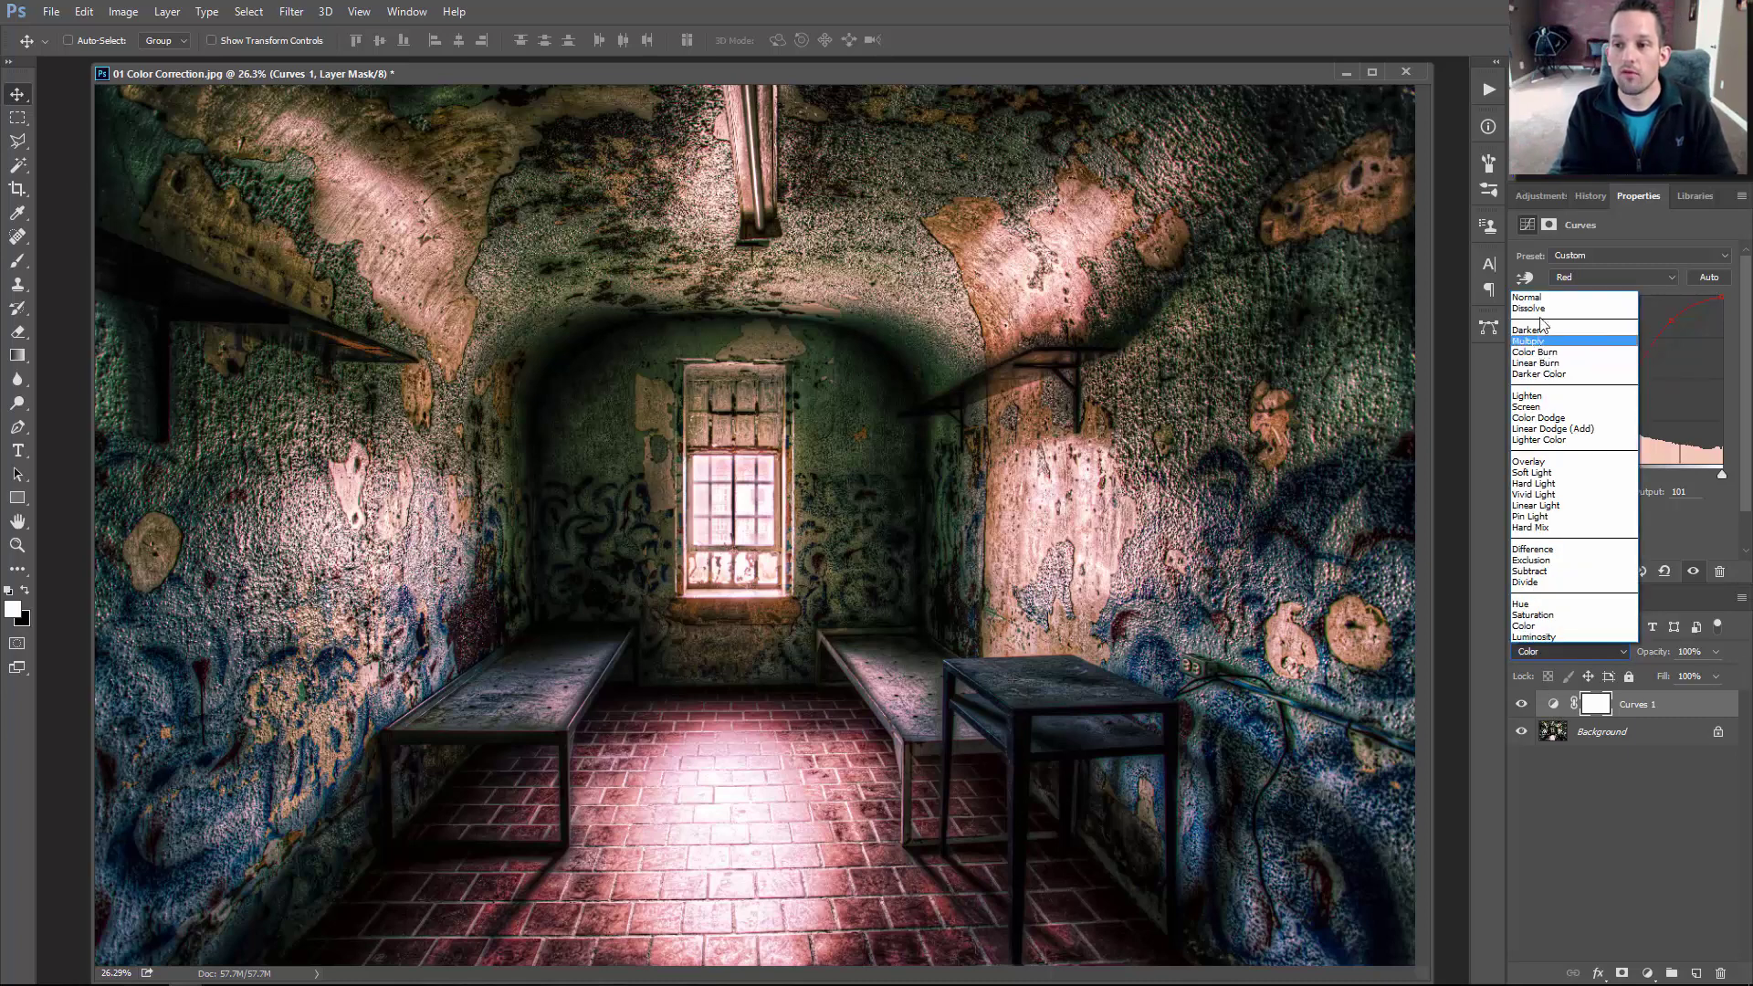
{"action": "left_click", "coordinate": [1552, 301]}
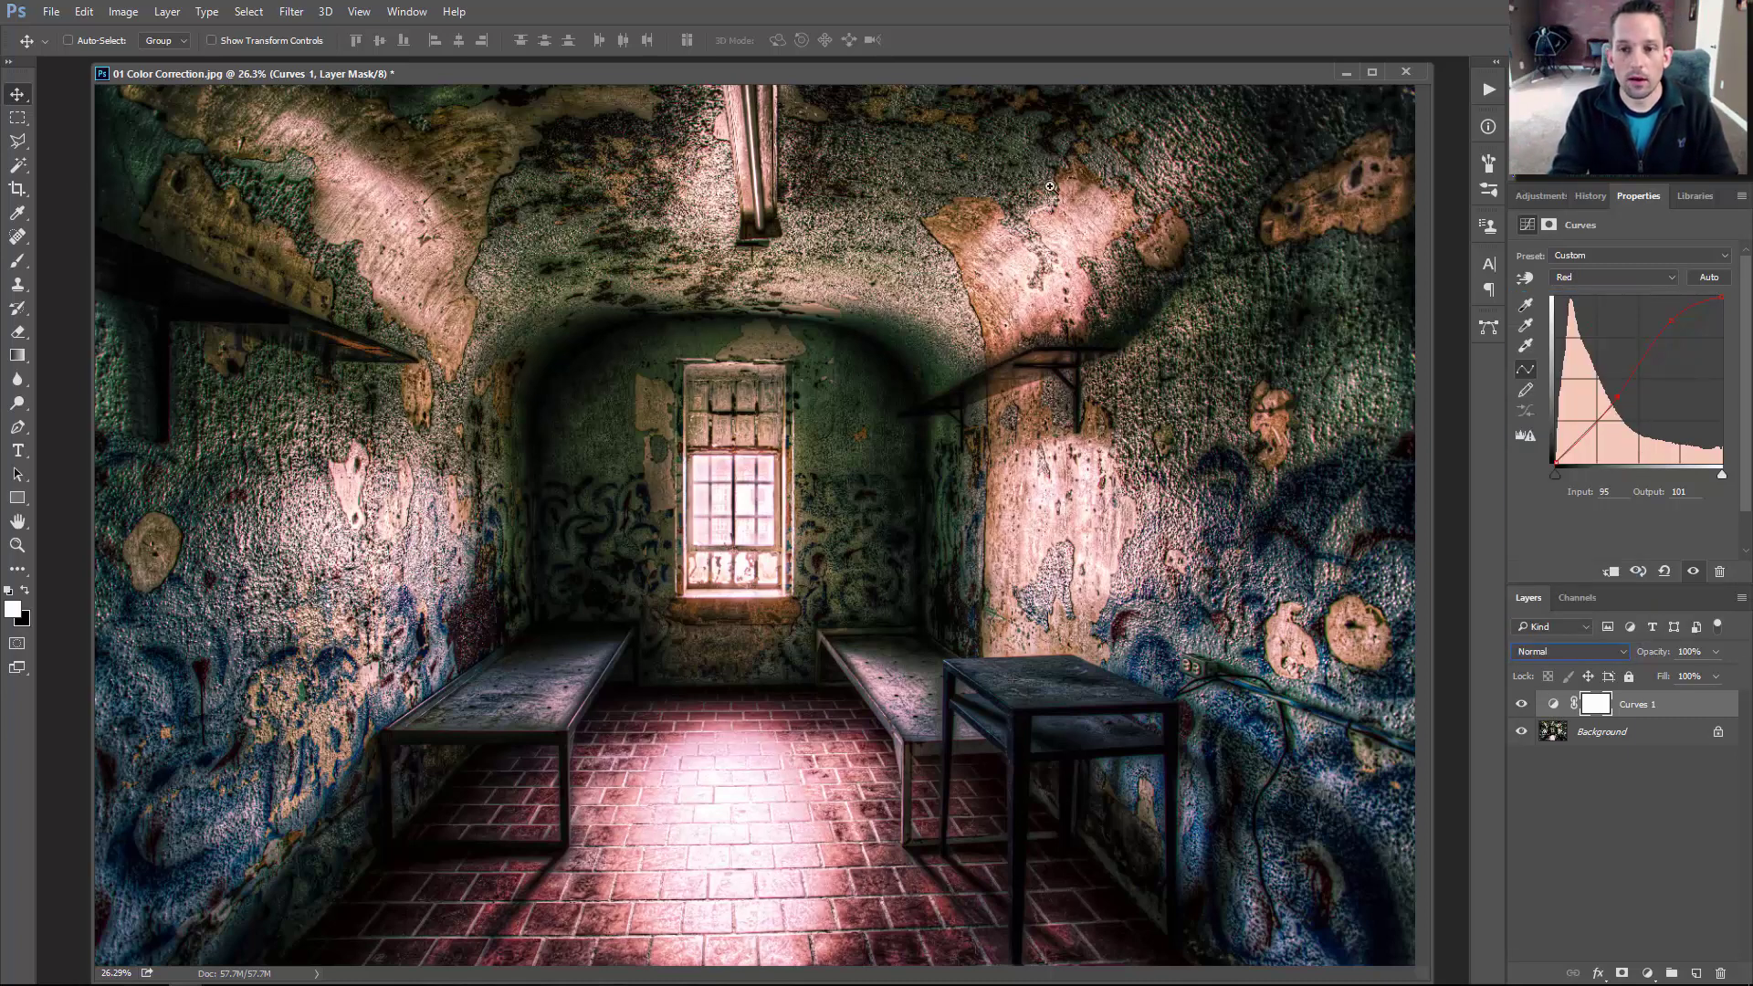
Step: Set the Curves layer's blend mode to Color while inspecting the peeling wall up close, and return to the full image
{"action": "left_click_drag", "start_coordinate": [1040, 236], "coordinate": [1135, 322]}
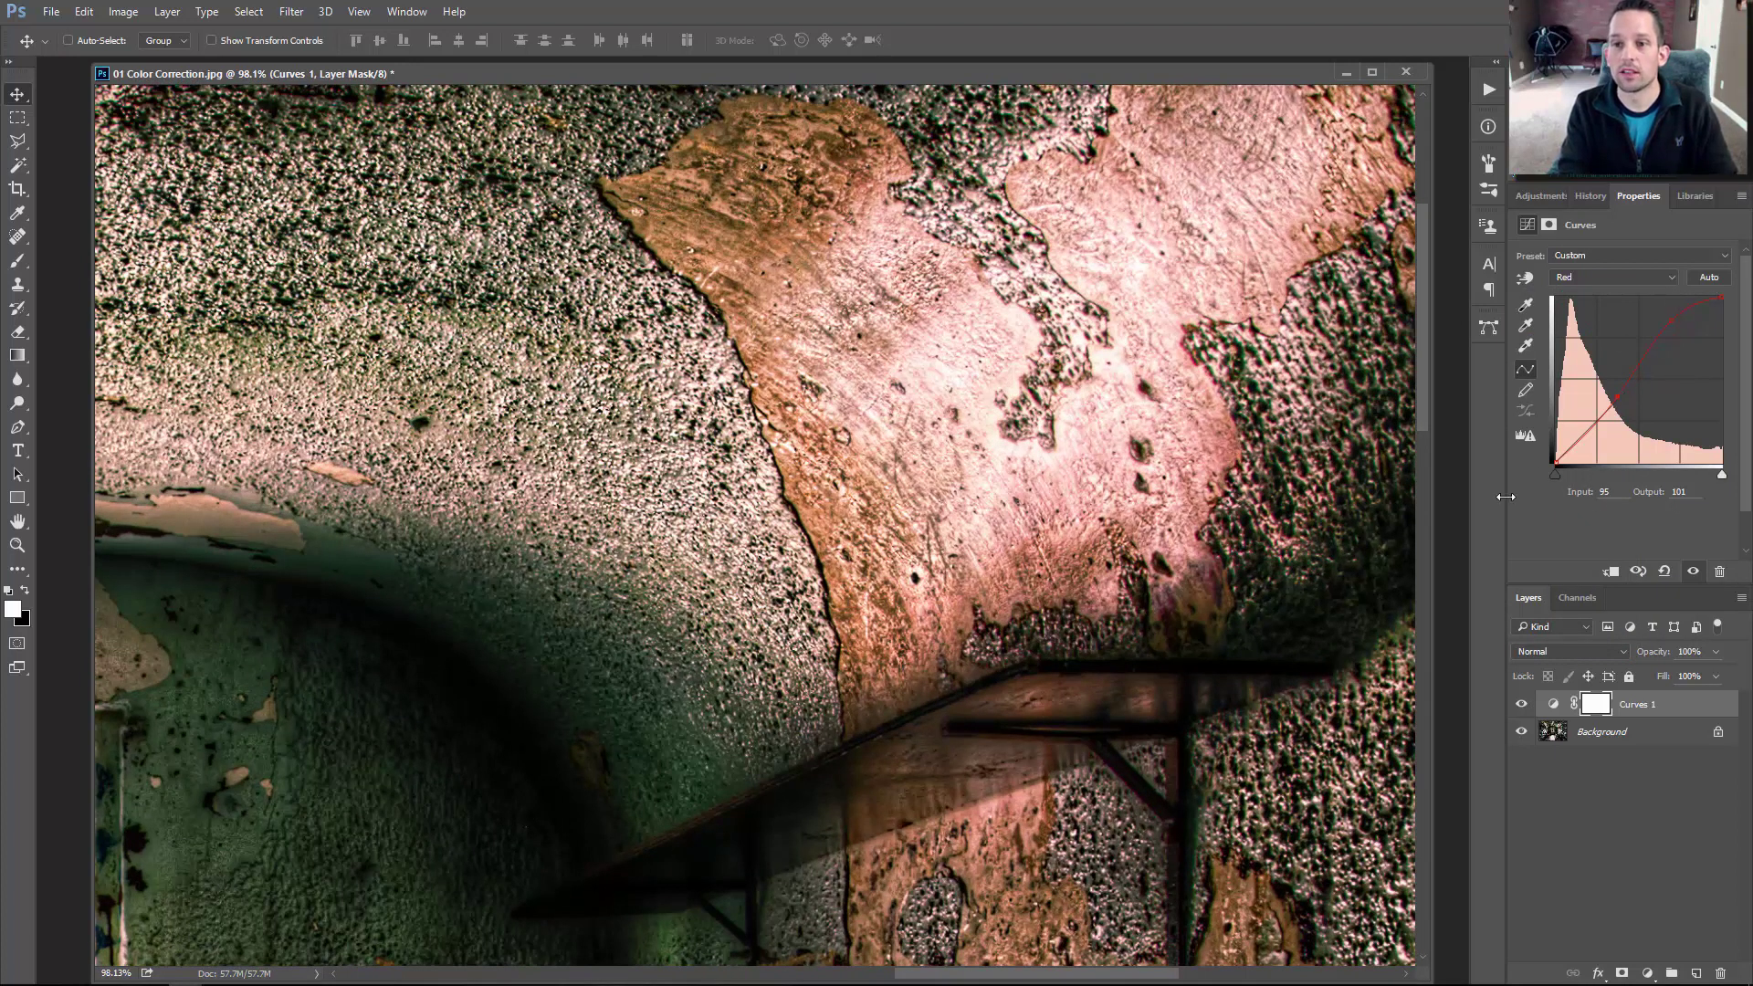
{"action": "left_click", "coordinate": [1558, 651]}
{"action": "left_click", "coordinate": [1543, 623]}
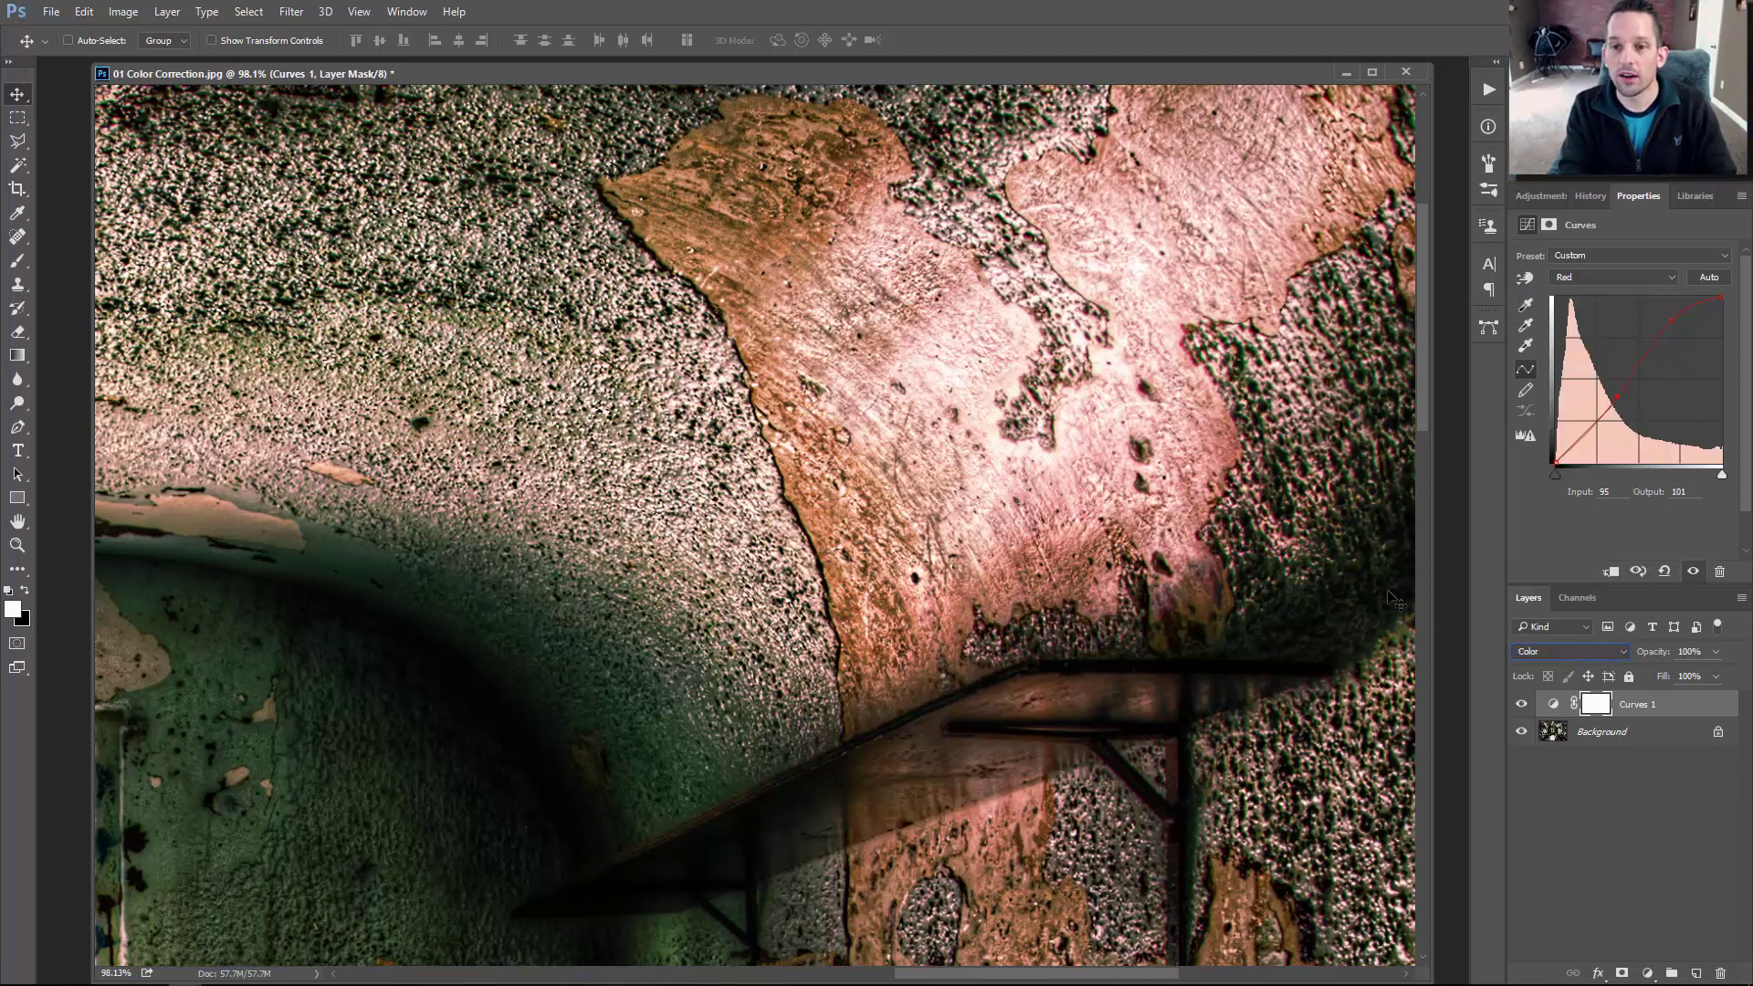
{"action": "key", "text": "ctrl"}
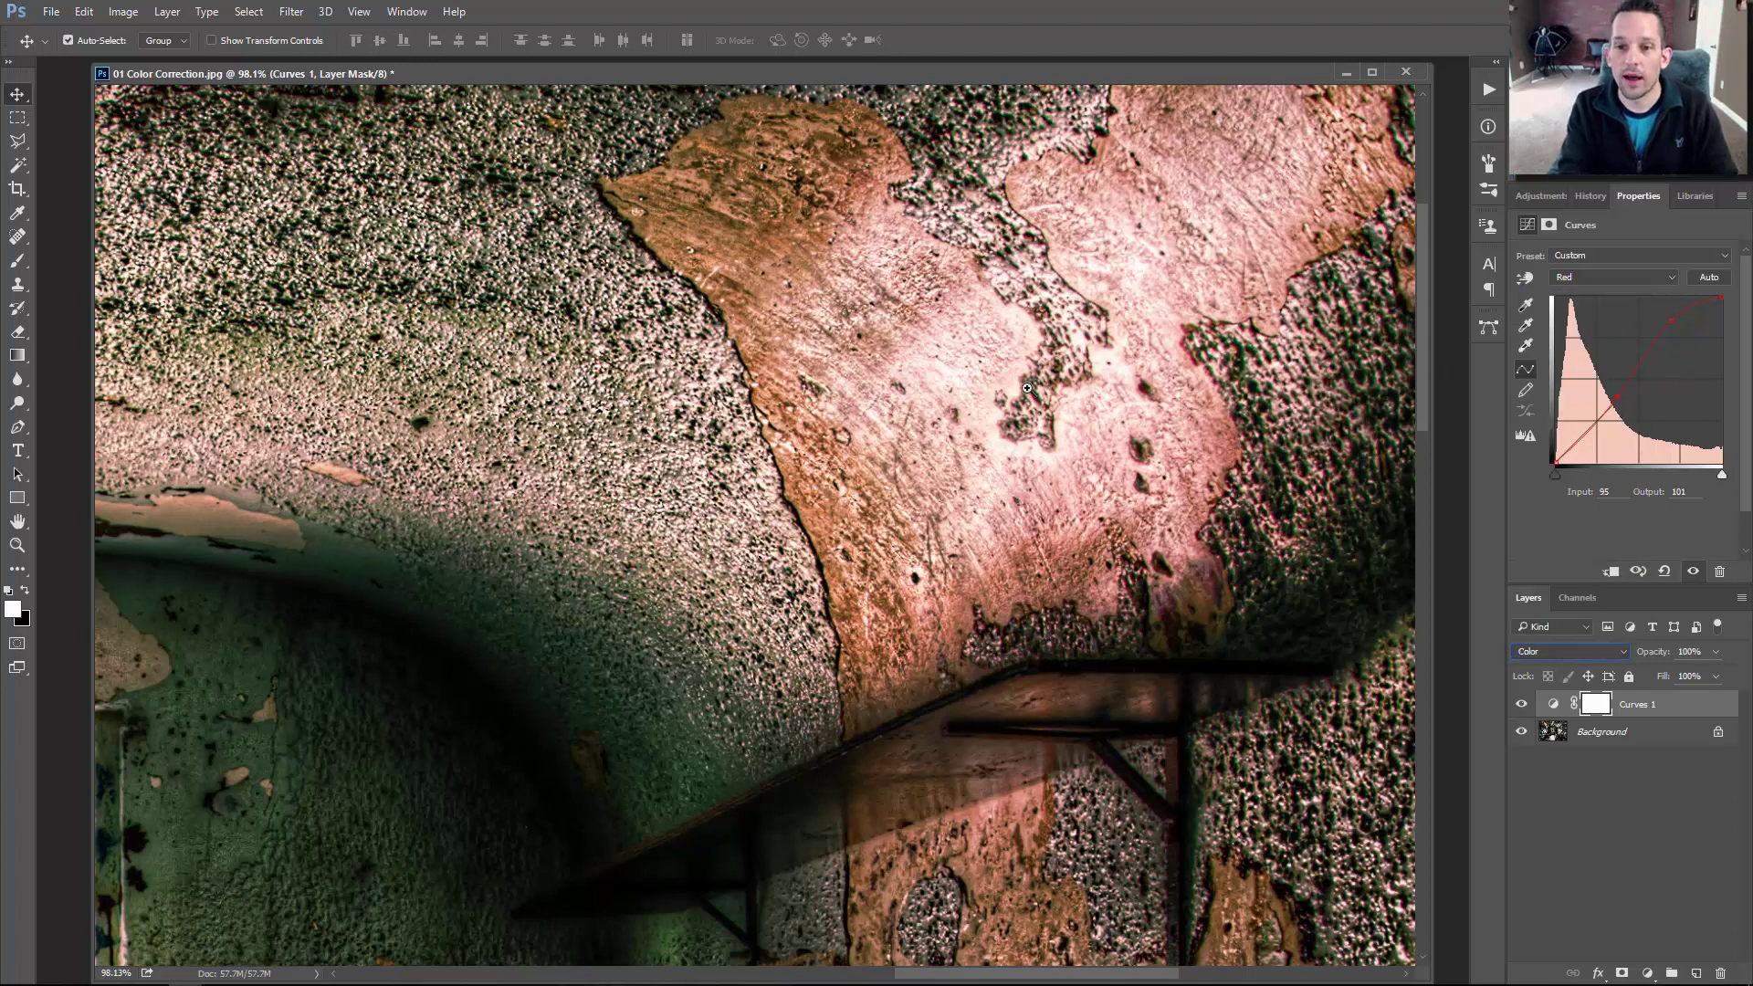
{"action": "right_click", "coordinate": [1027, 388]}
{"action": "left_click", "coordinate": [1059, 397]}
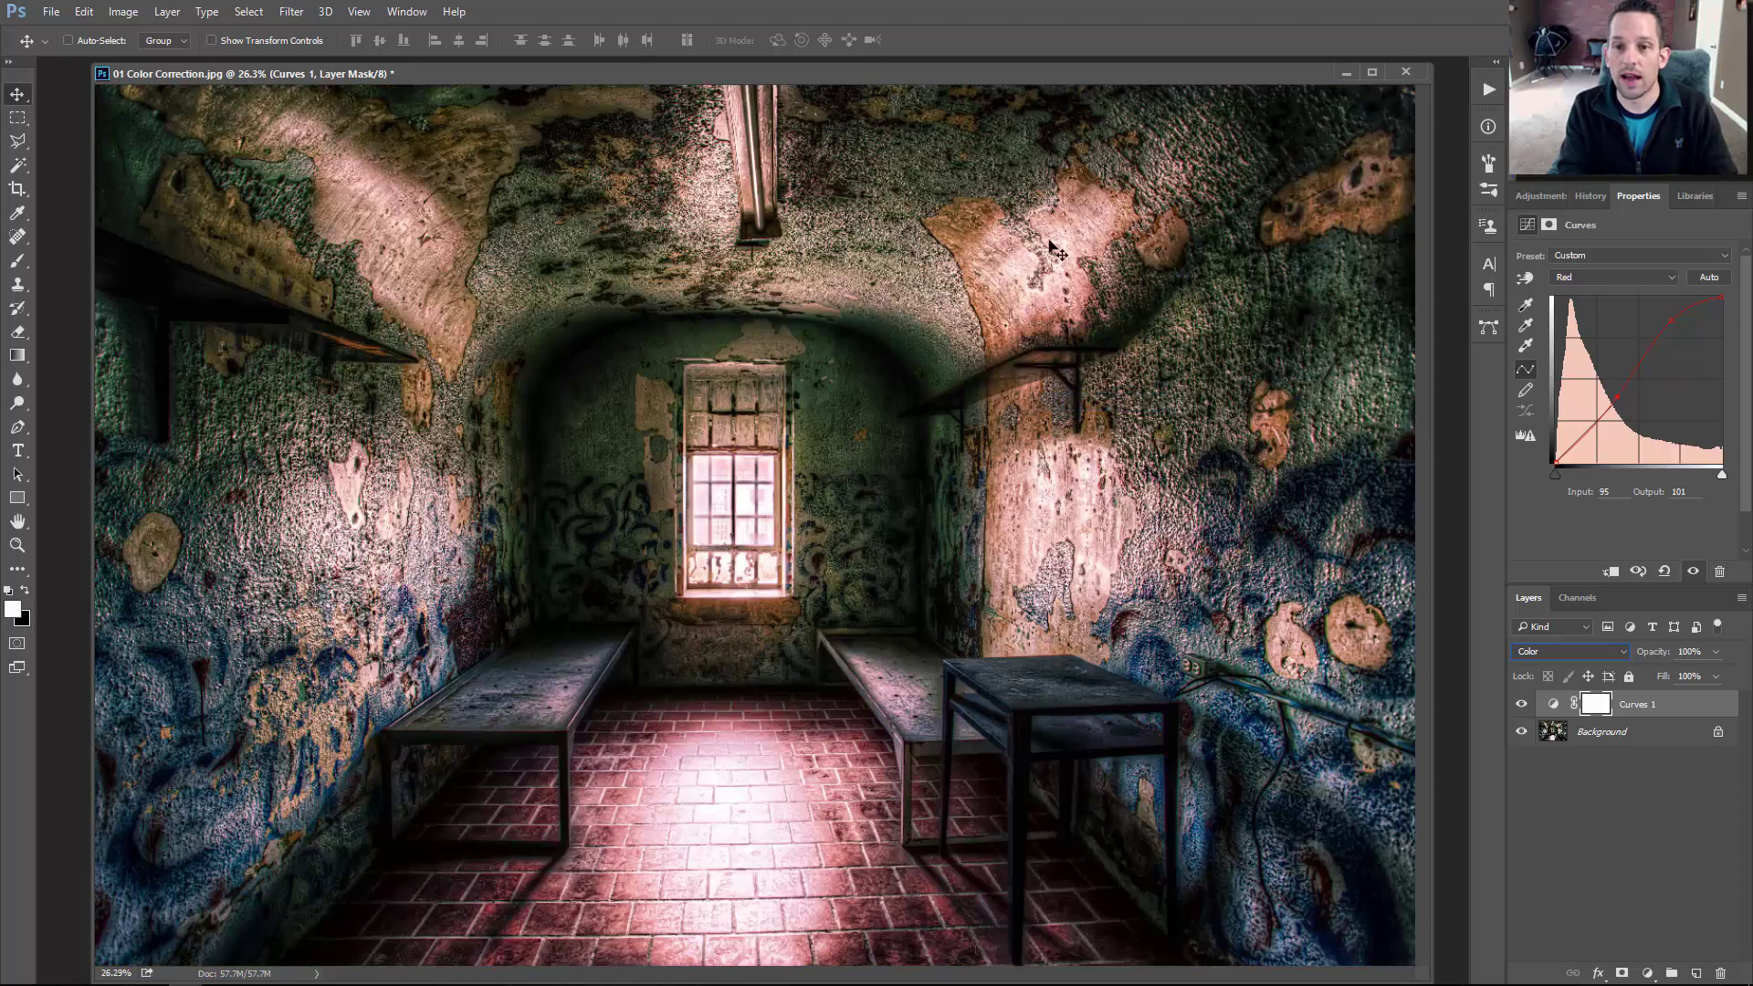
Step: Anchor the blue curve's midpoint, lower its highlights to input 197, output 175, and toggle the Curves layer to compare
{"action": "left_click", "coordinate": [1589, 281]}
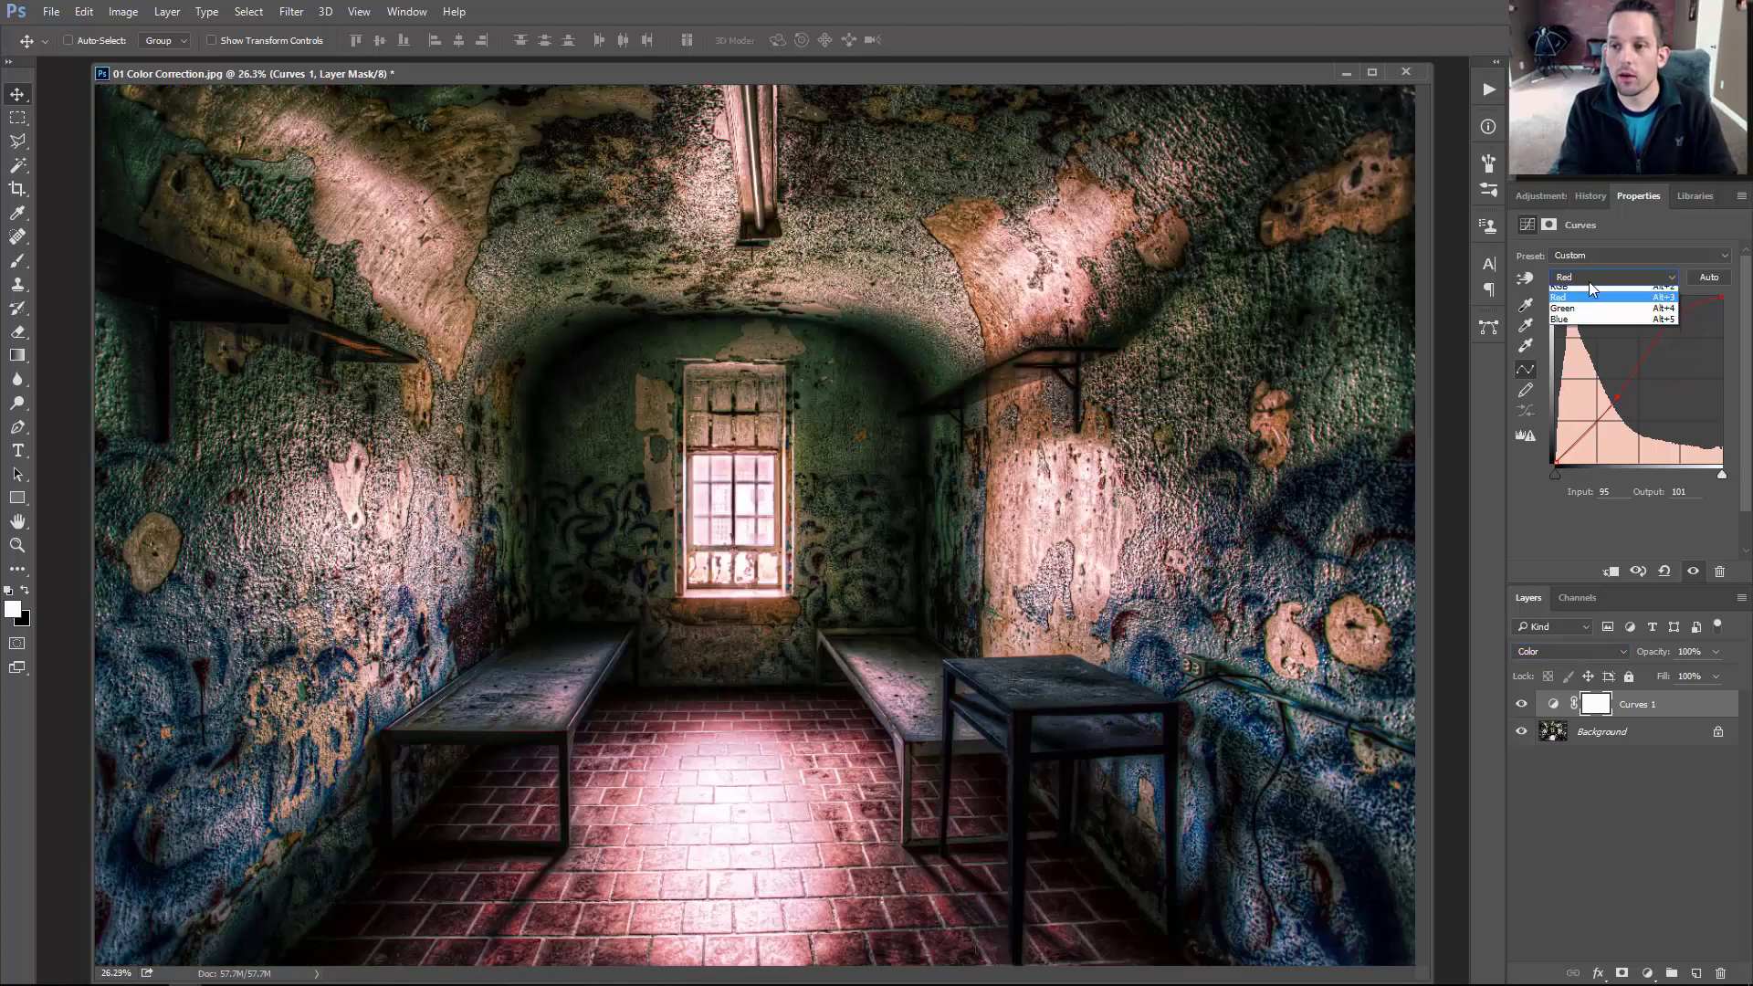
{"action": "left_click", "coordinate": [1565, 326]}
{"action": "mouse_move", "coordinate": [1639, 388]}
{"action": "left_mouse_down"}
{"action": "mouse_move", "coordinate": [1606, 344]}
{"action": "mouse_move", "coordinate": [1637, 382]}
{"action": "left_mouse_up"}
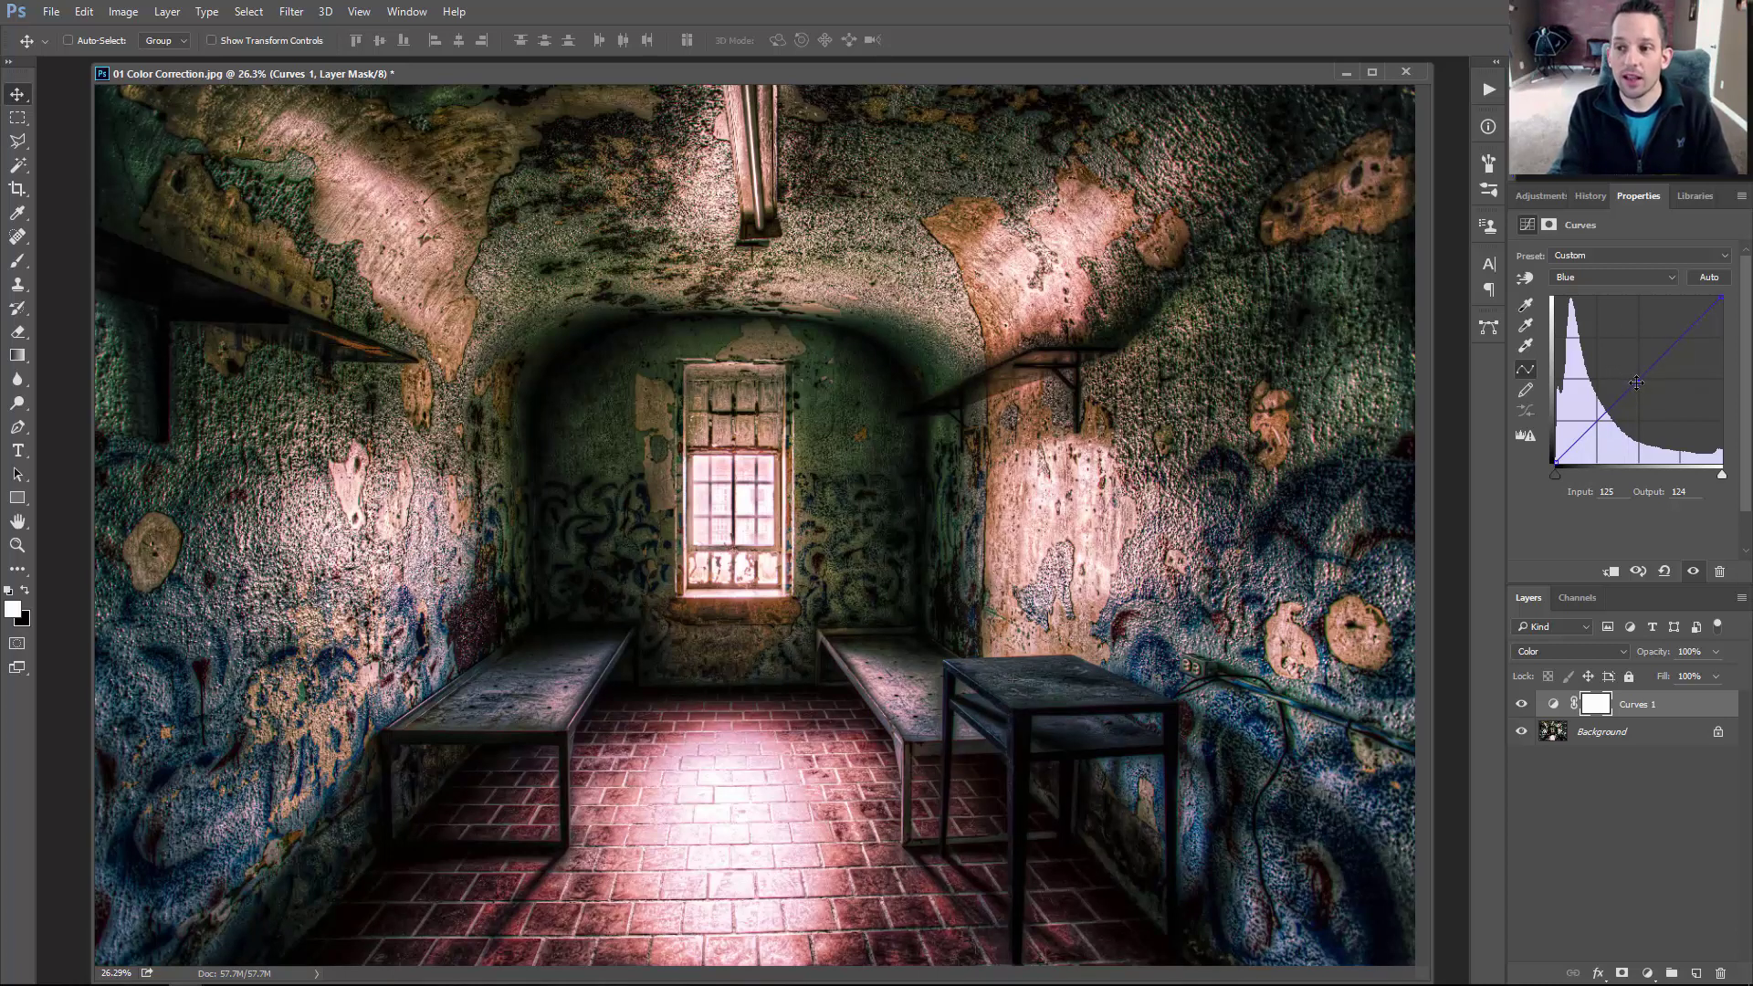
{"action": "mouse_move", "coordinate": [1637, 382]}
{"action": "left_mouse_down"}
{"action": "mouse_move", "coordinate": [1682, 340]}
{"action": "mouse_move", "coordinate": [1639, 381]}
{"action": "left_mouse_up"}
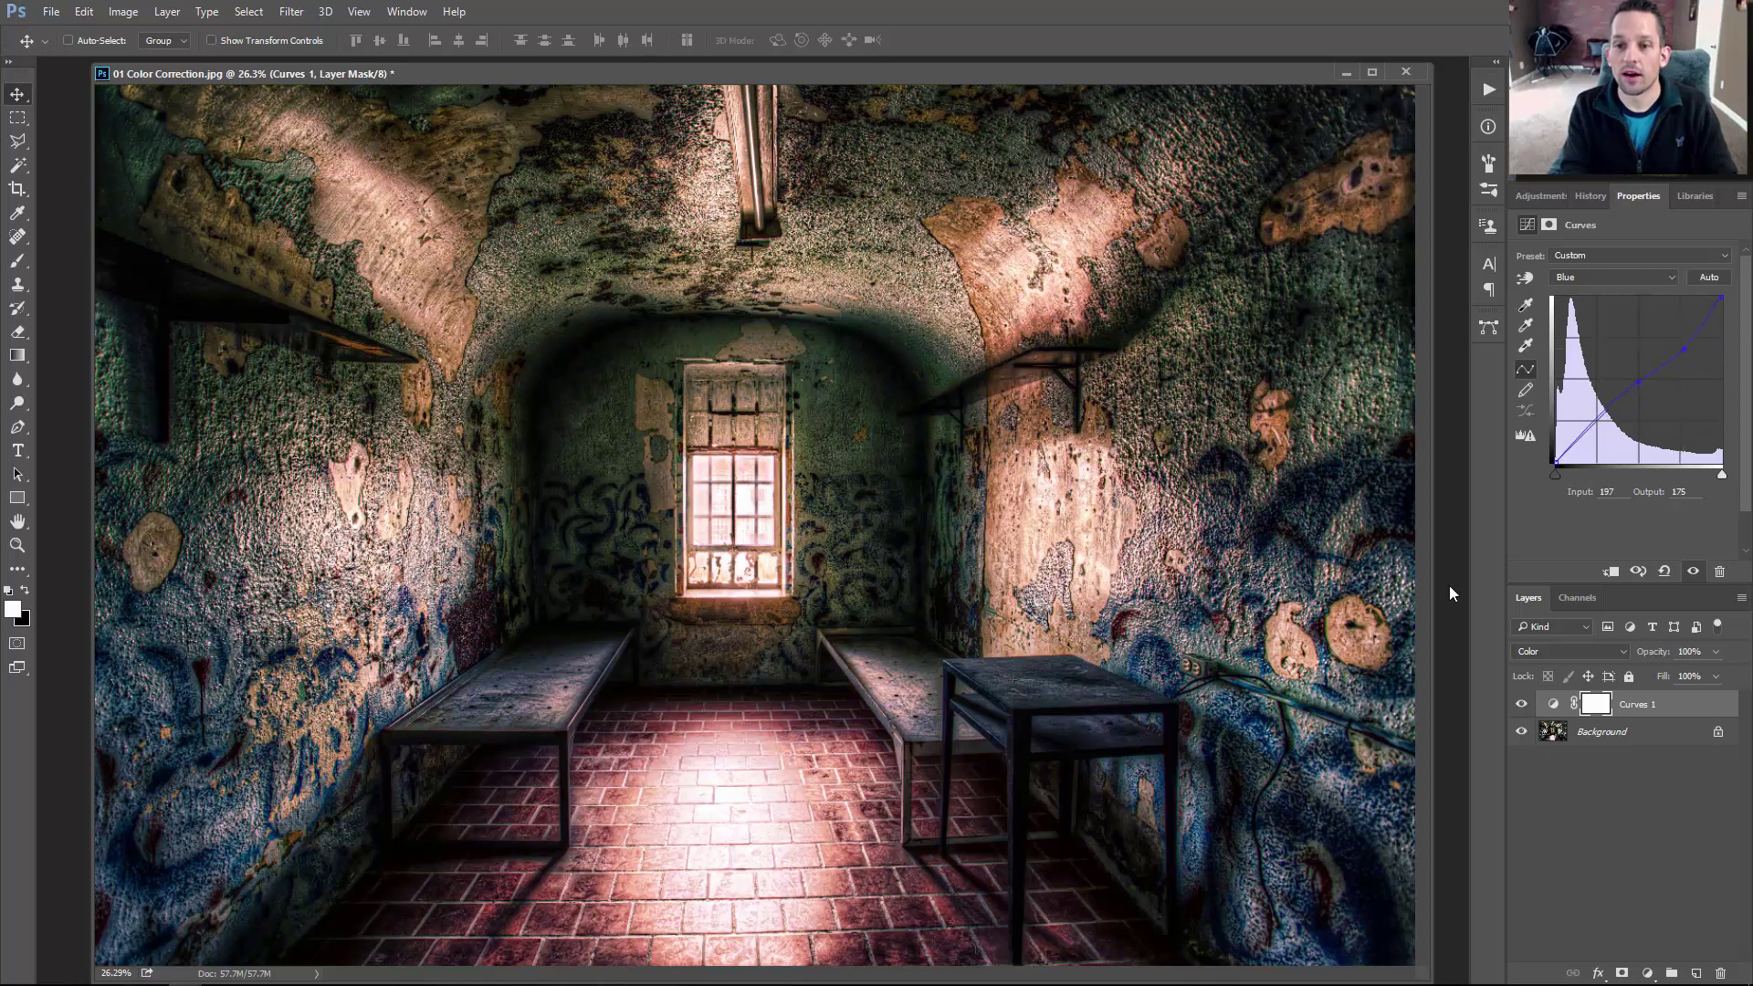
{"action": "left_click", "coordinate": [1522, 705]}
{"action": "left_click", "coordinate": [1522, 706]}
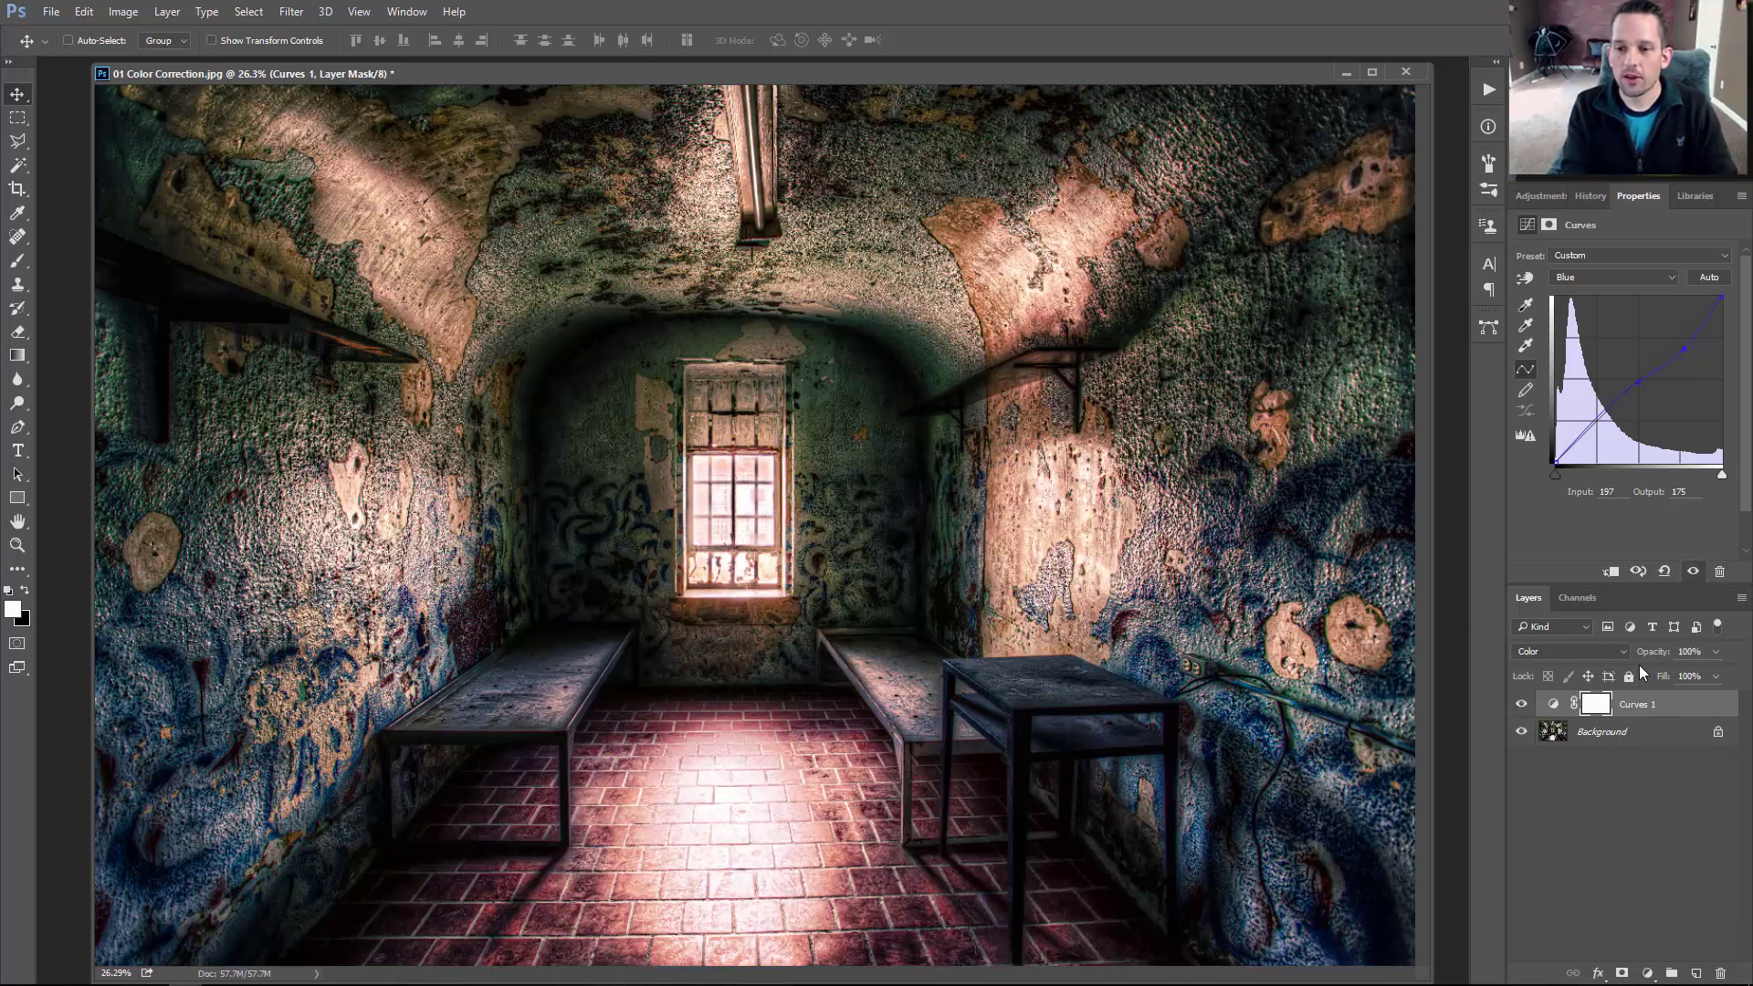
Step: Open the Curves layer's Blending Options and set Blend If to the Blue channel
{"action": "double_click", "coordinate": [1708, 709]}
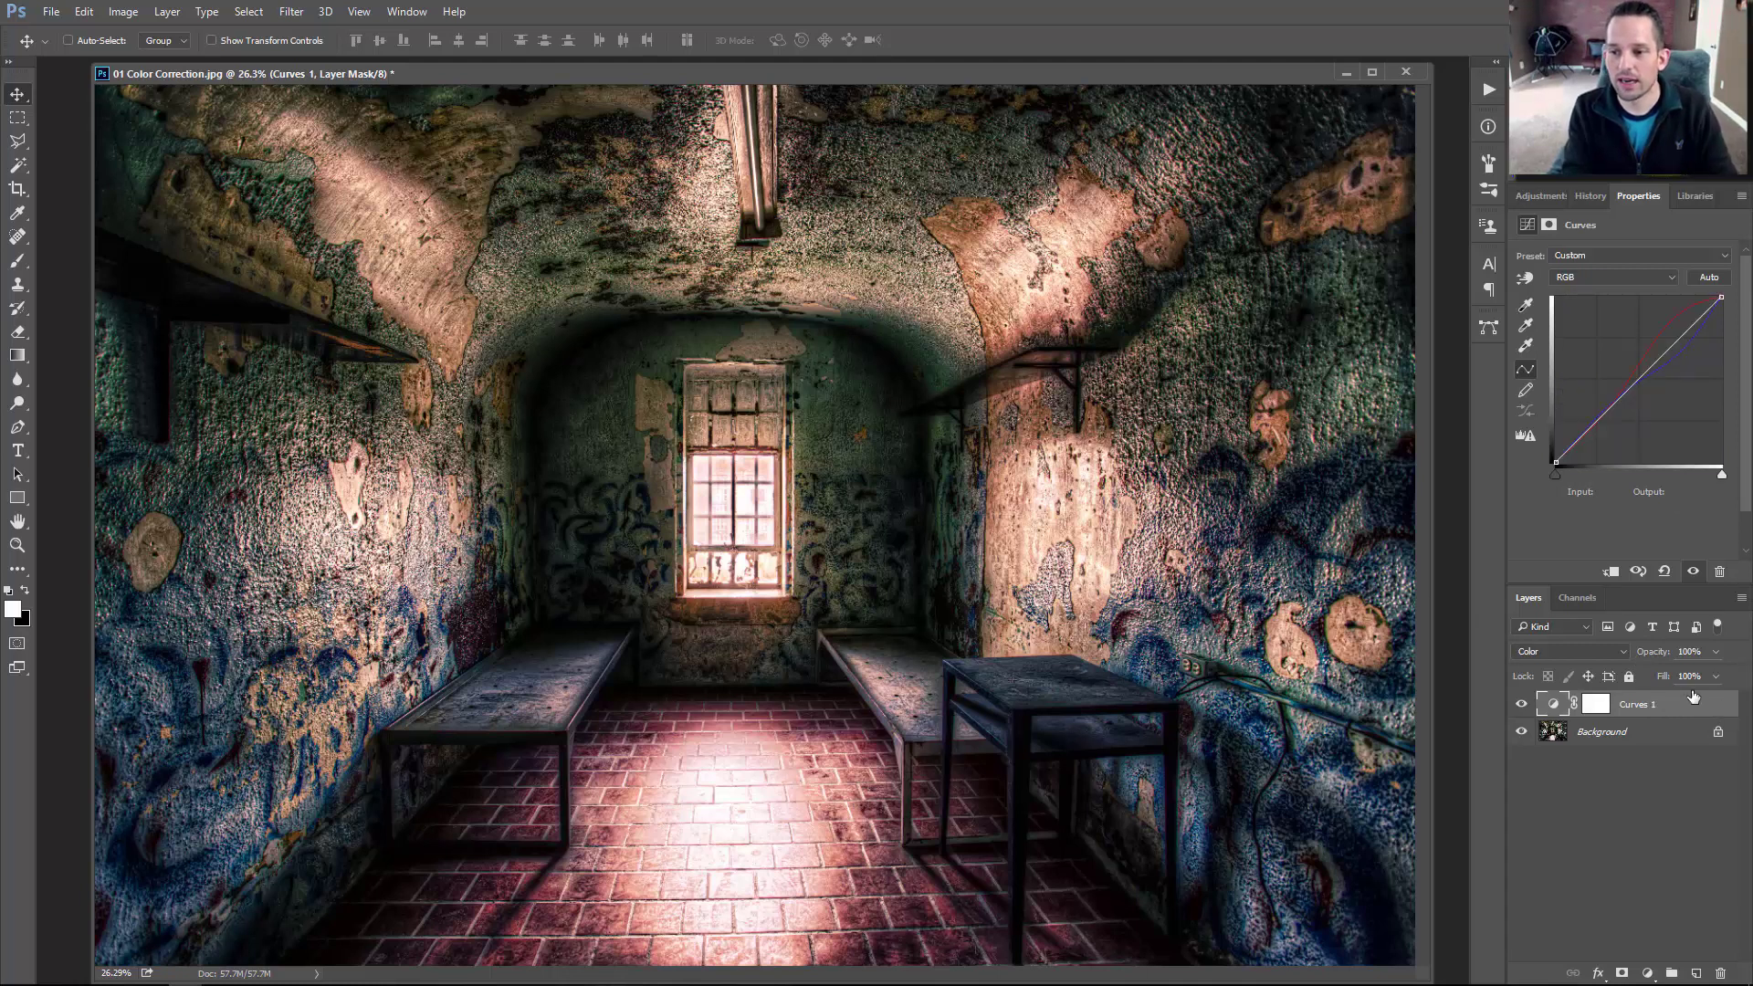
{"action": "left_click_drag", "start_coordinate": [1239, 162], "coordinate": [489, 377]}
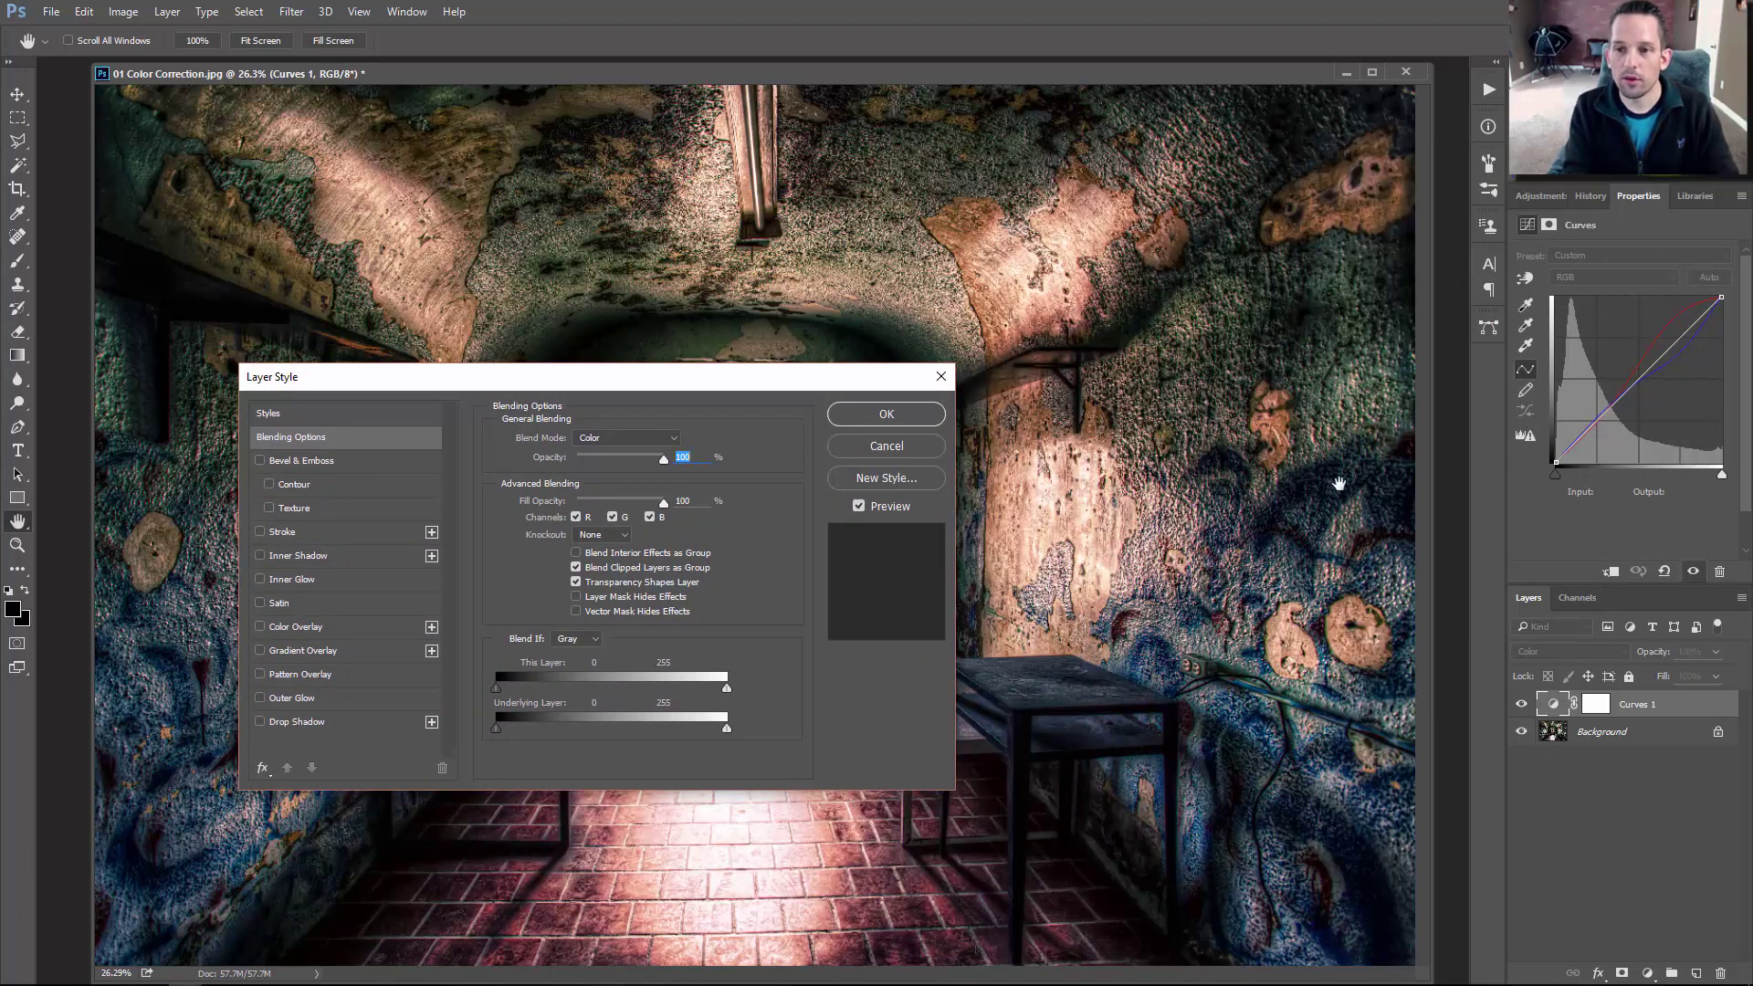
{"action": "left_click", "coordinate": [594, 641]}
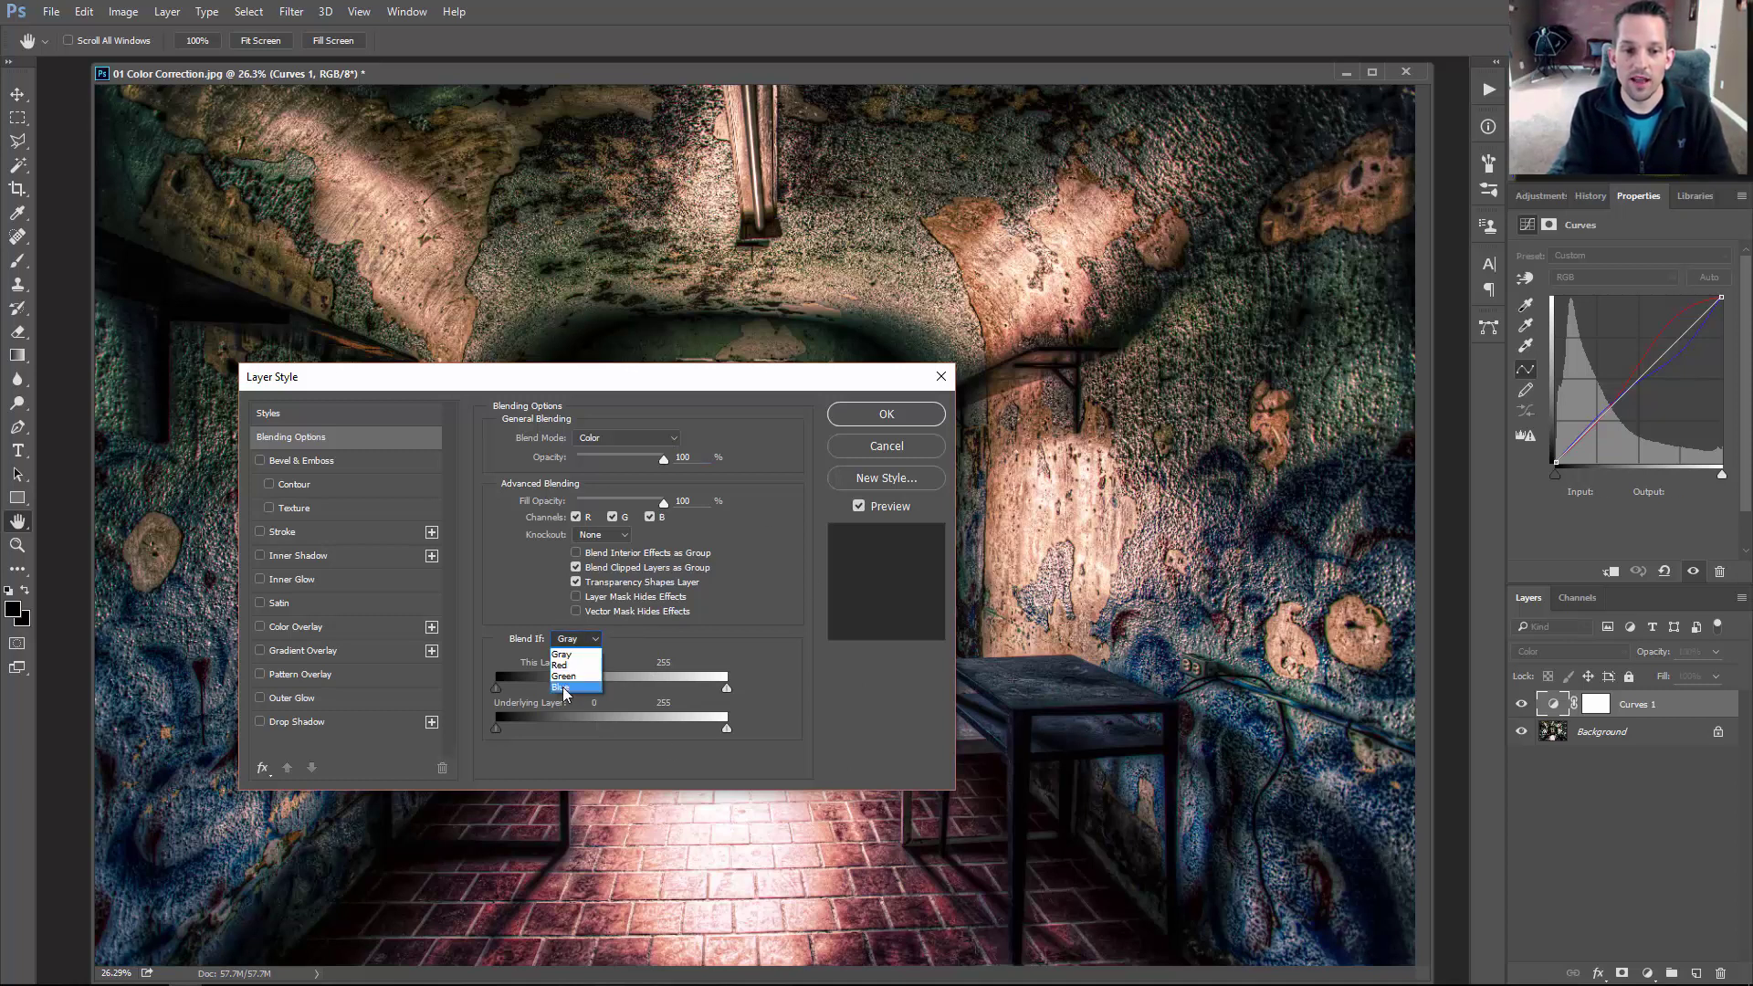
{"action": "left_click", "coordinate": [563, 688]}
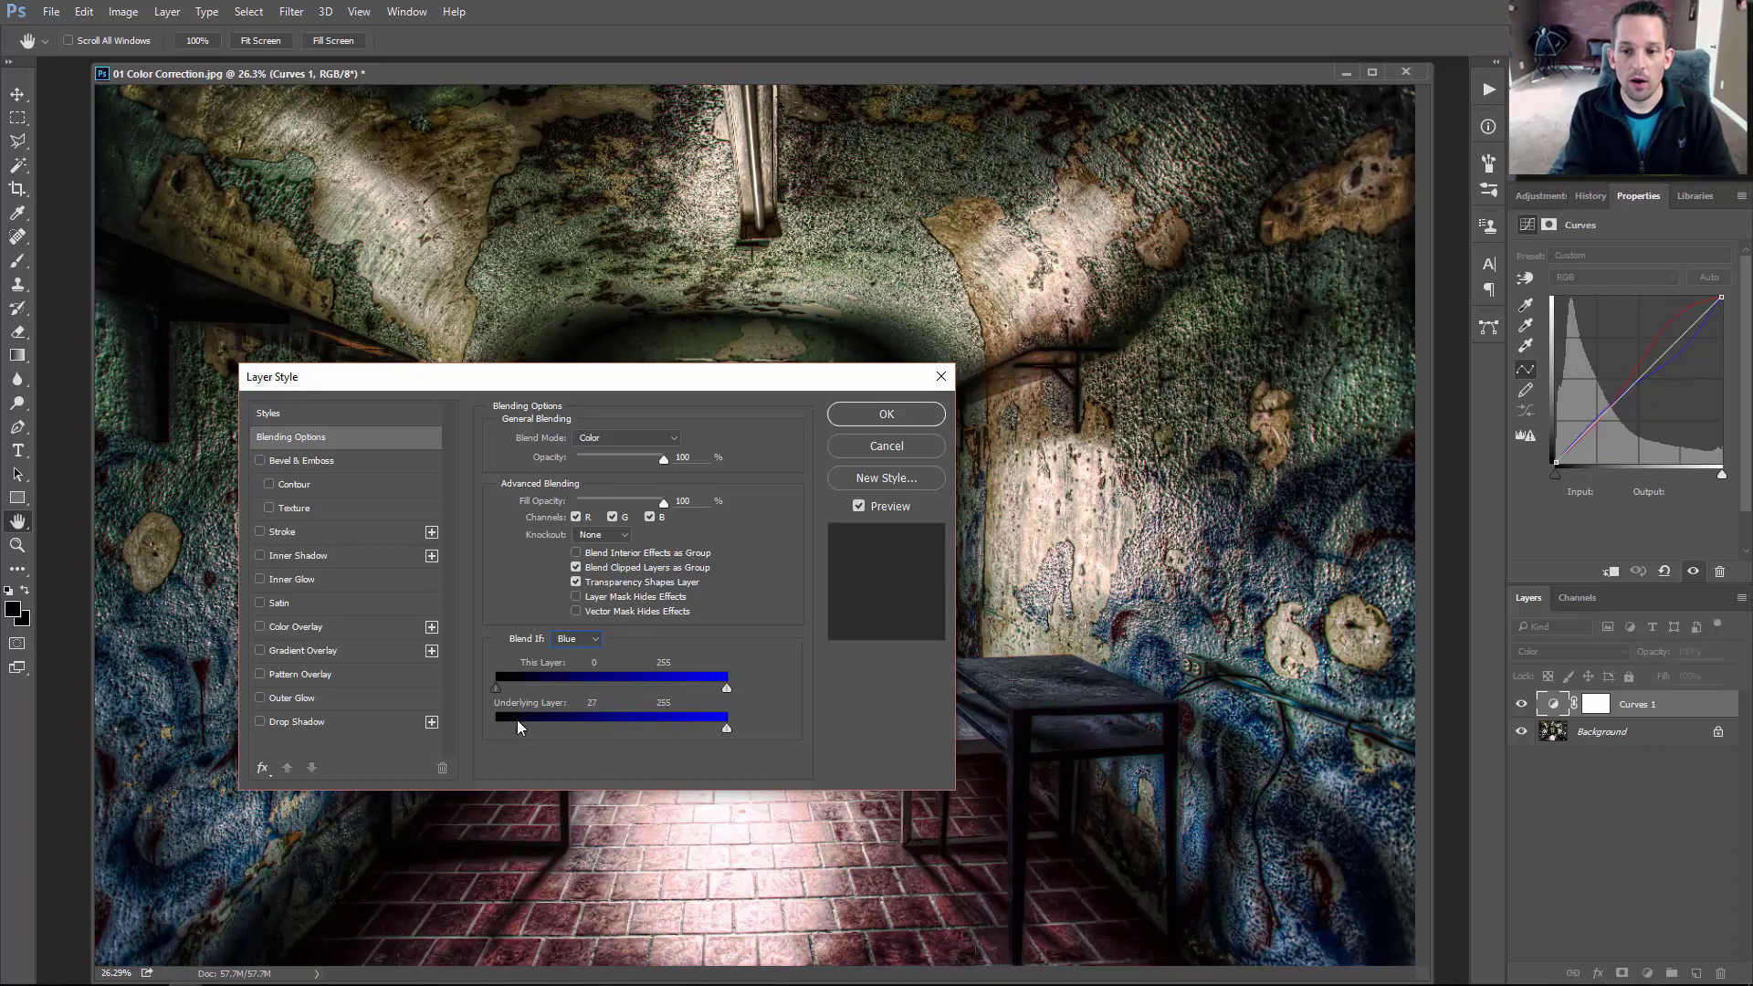
Step: Split the blue channel's Underlying Layer shadow slider to 57 / 164 and compare the result with the preview
{"action": "left_click_drag", "start_coordinate": [1222, 594], "coordinate": [1296, 634]}
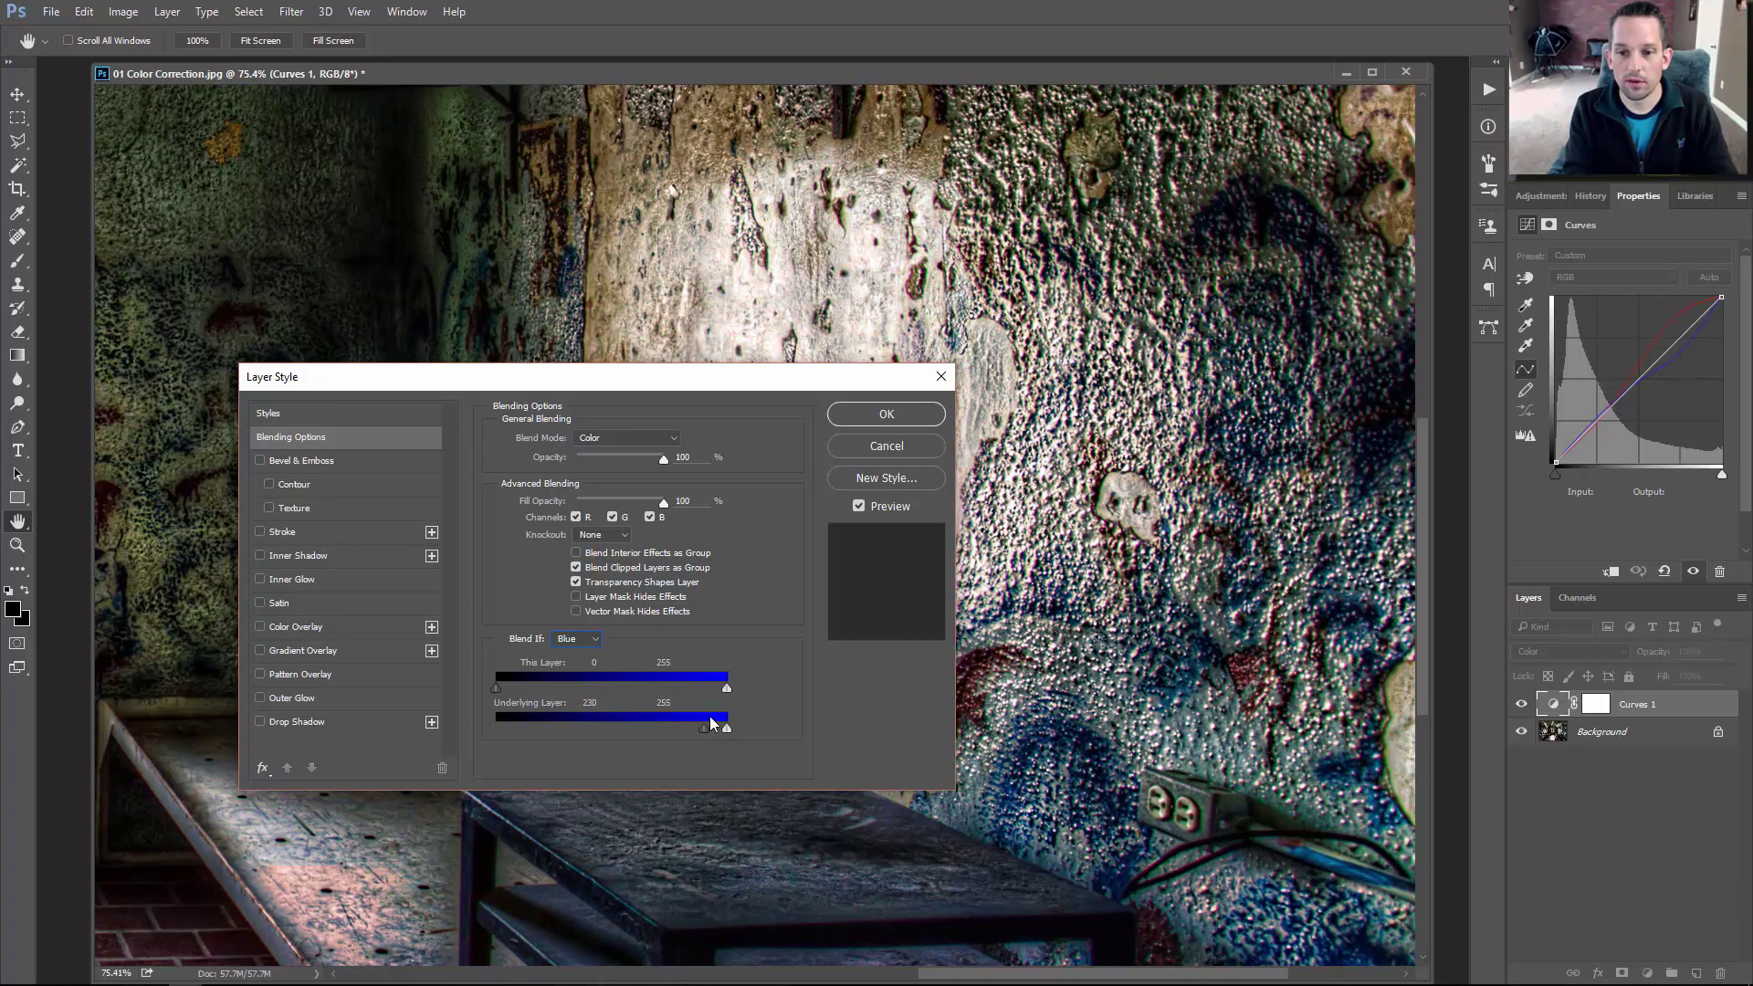
{"action": "left_click_drag", "start_coordinate": [709, 725], "coordinate": [727, 727]}
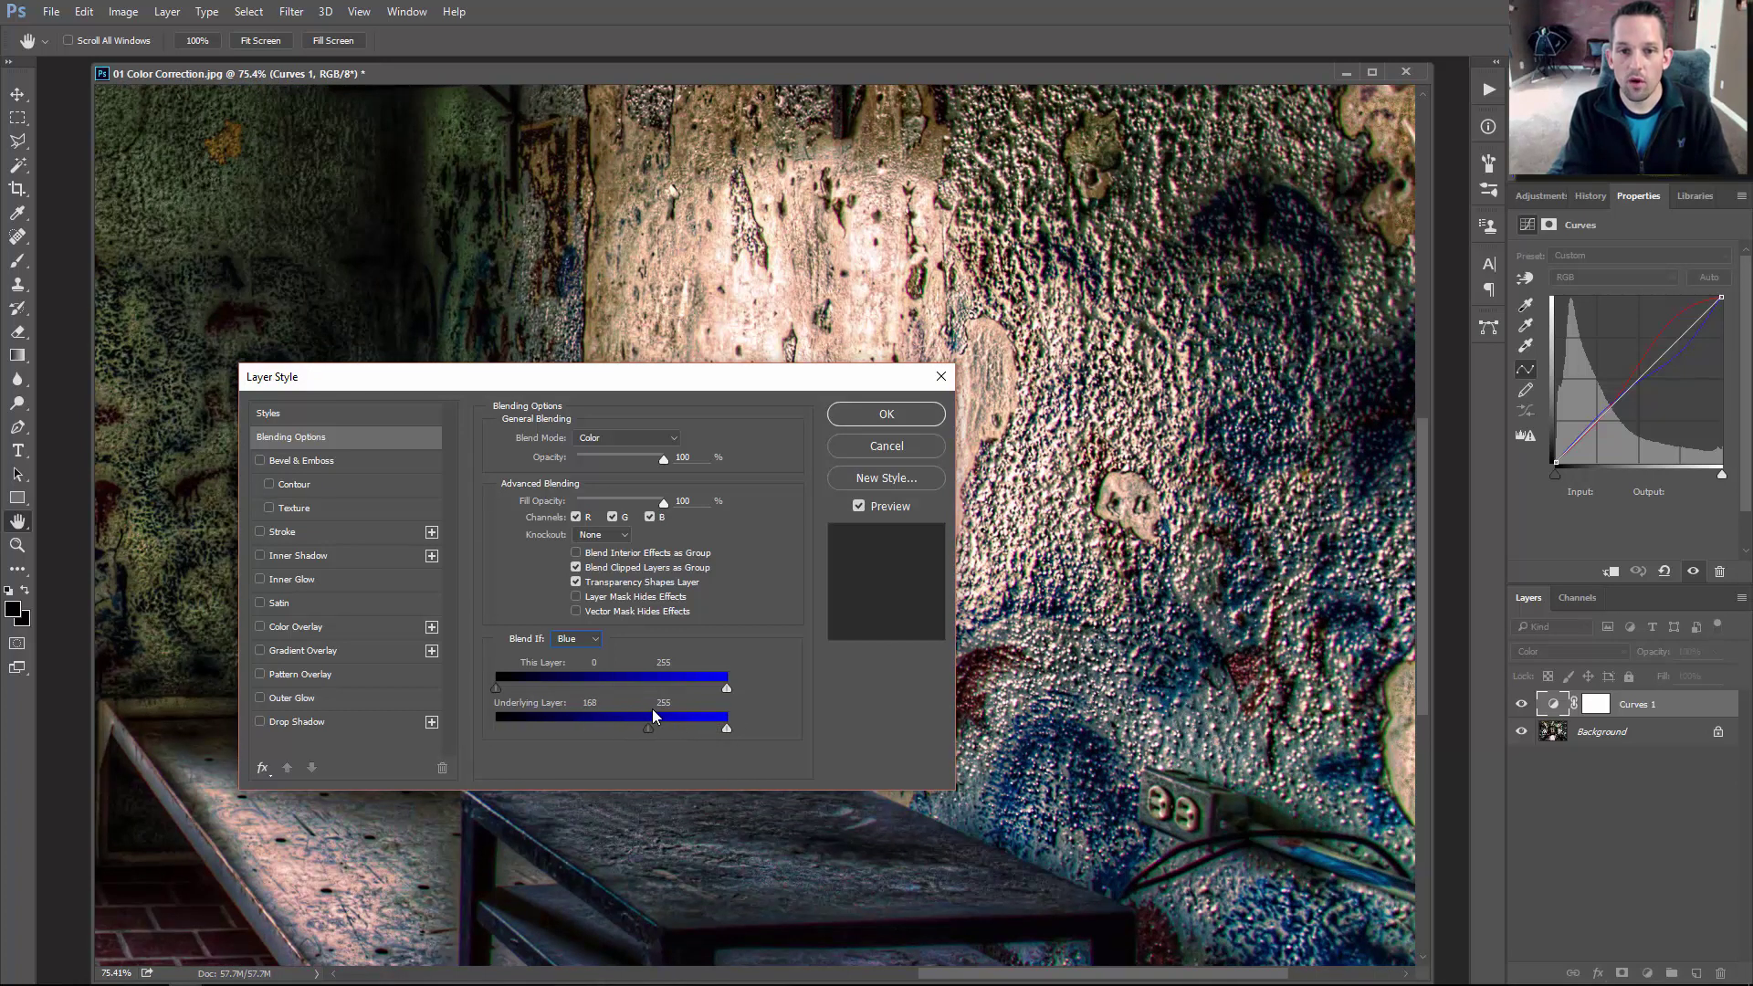
{"action": "left_click_drag", "start_coordinate": [638, 391], "coordinate": [1059, 460]}
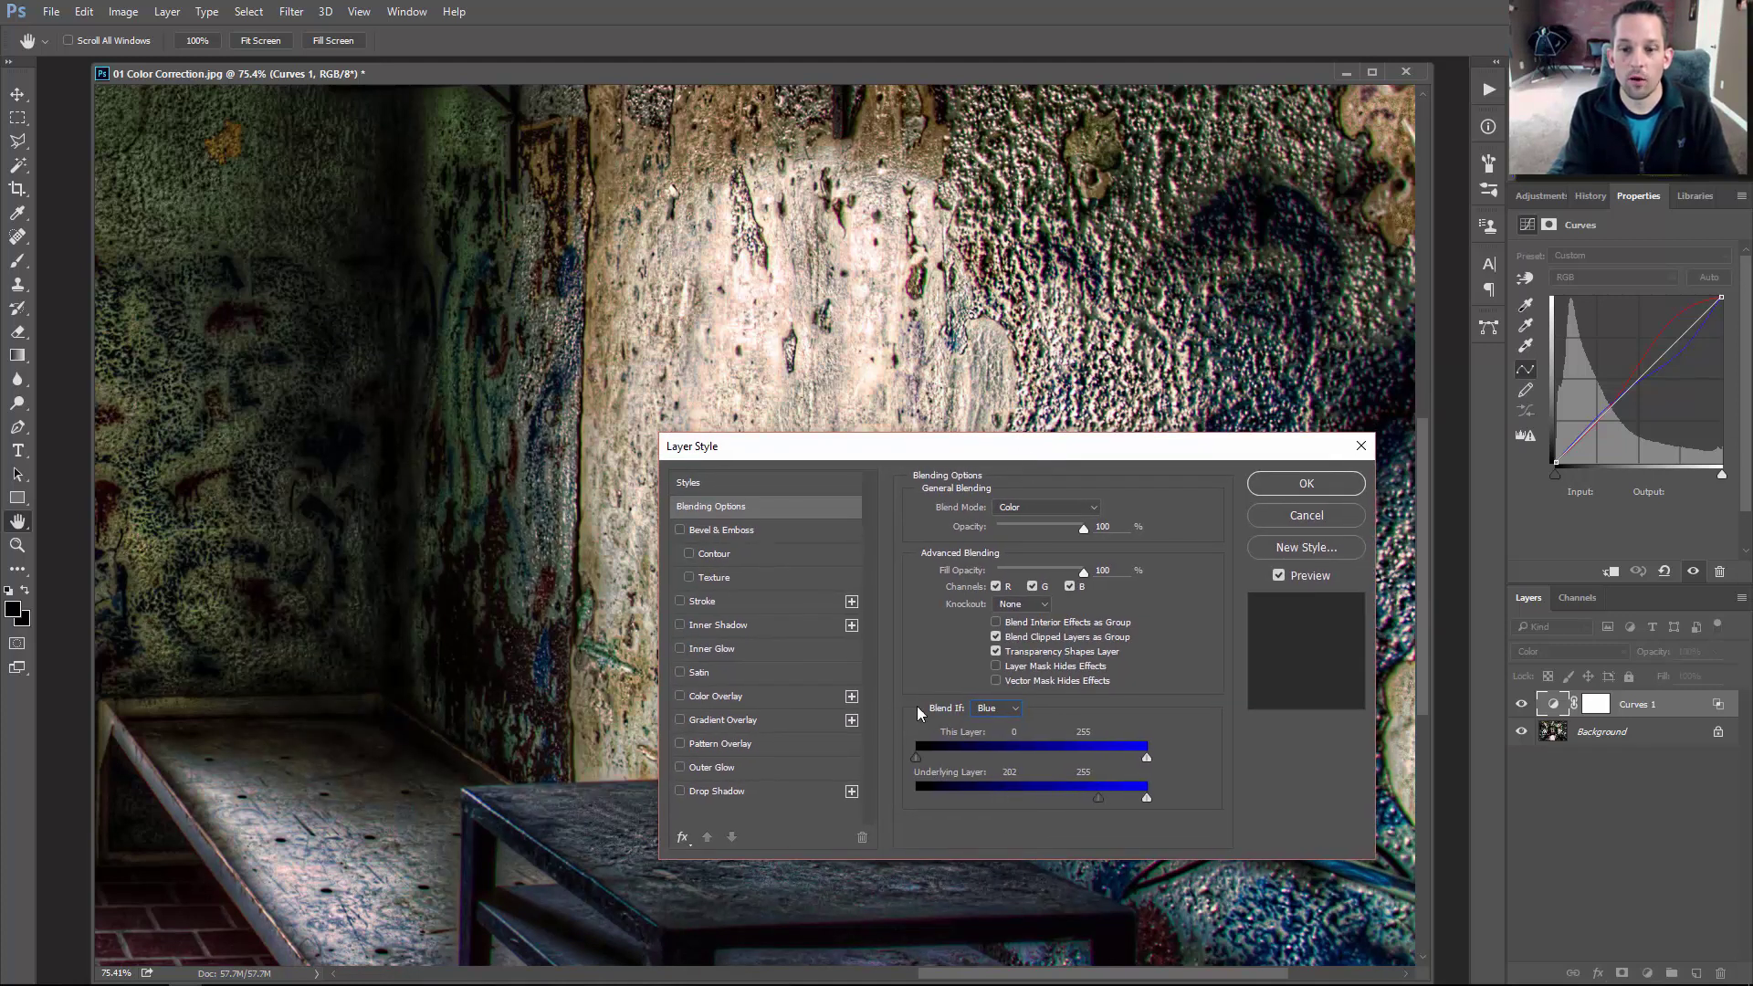
{"action": "left_click_drag", "start_coordinate": [1091, 795], "coordinate": [1068, 796]}
{"action": "left_click_drag", "start_coordinate": [1062, 797], "coordinate": [967, 796]}
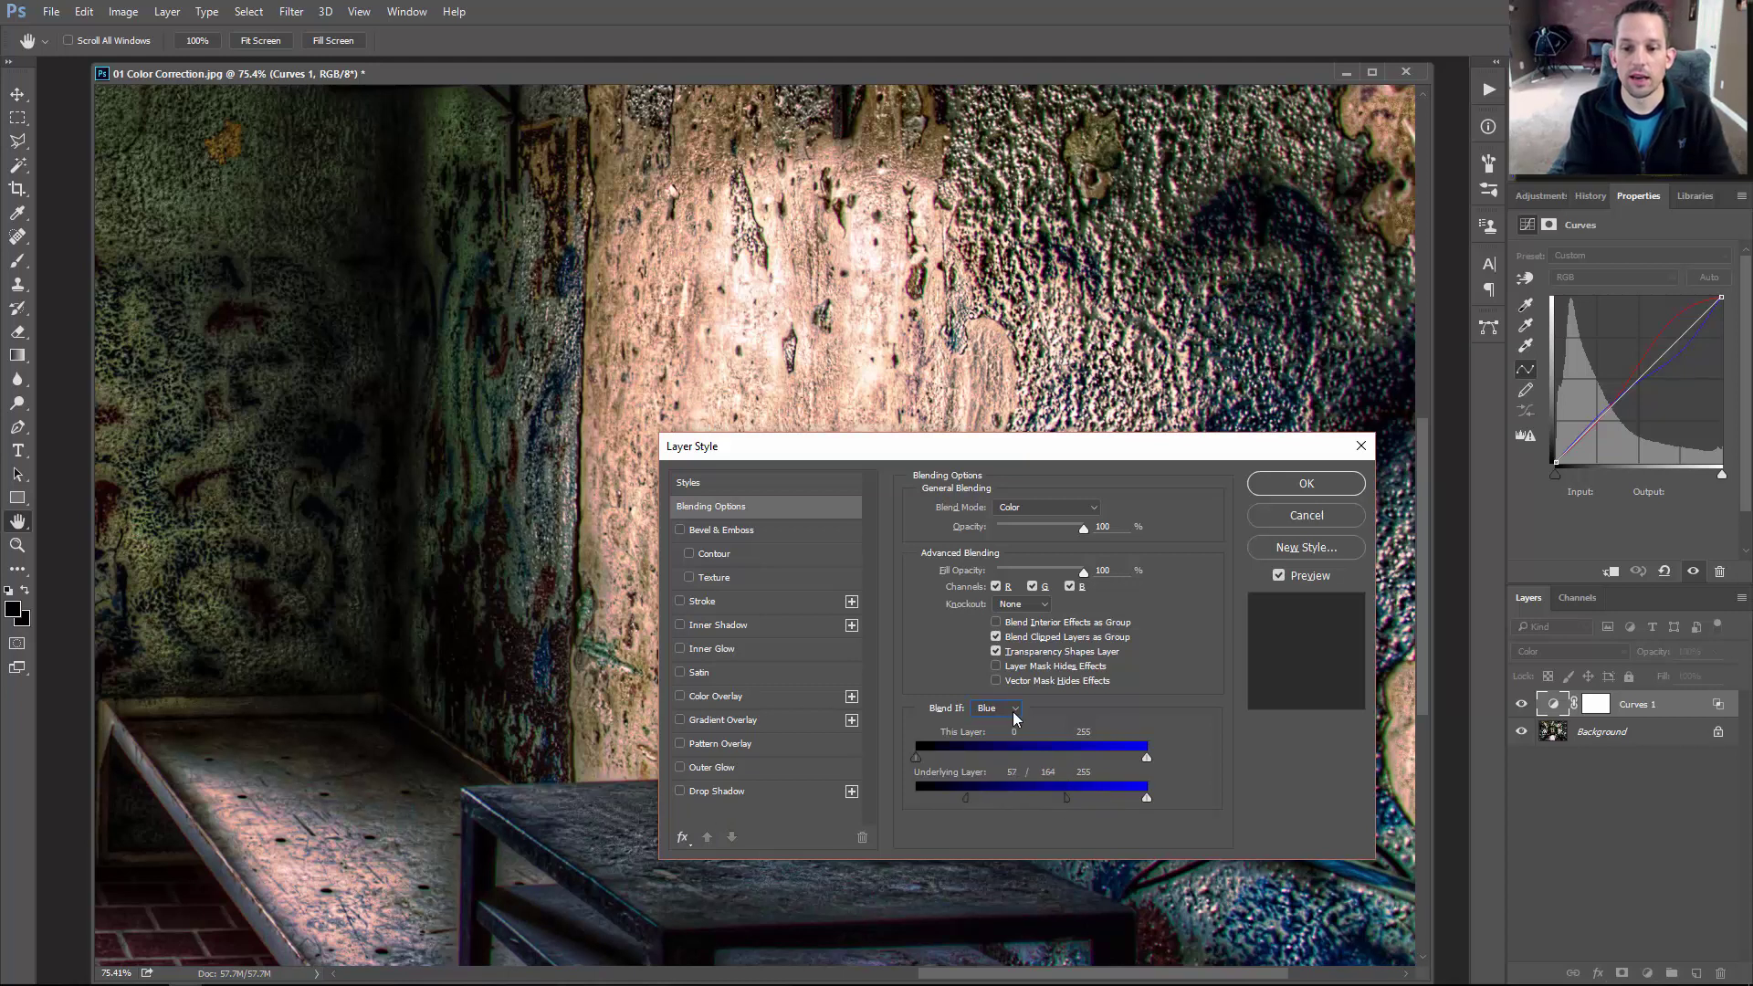
{"action": "right_click", "coordinate": [794, 353]}
{"action": "left_click", "coordinate": [812, 352]}
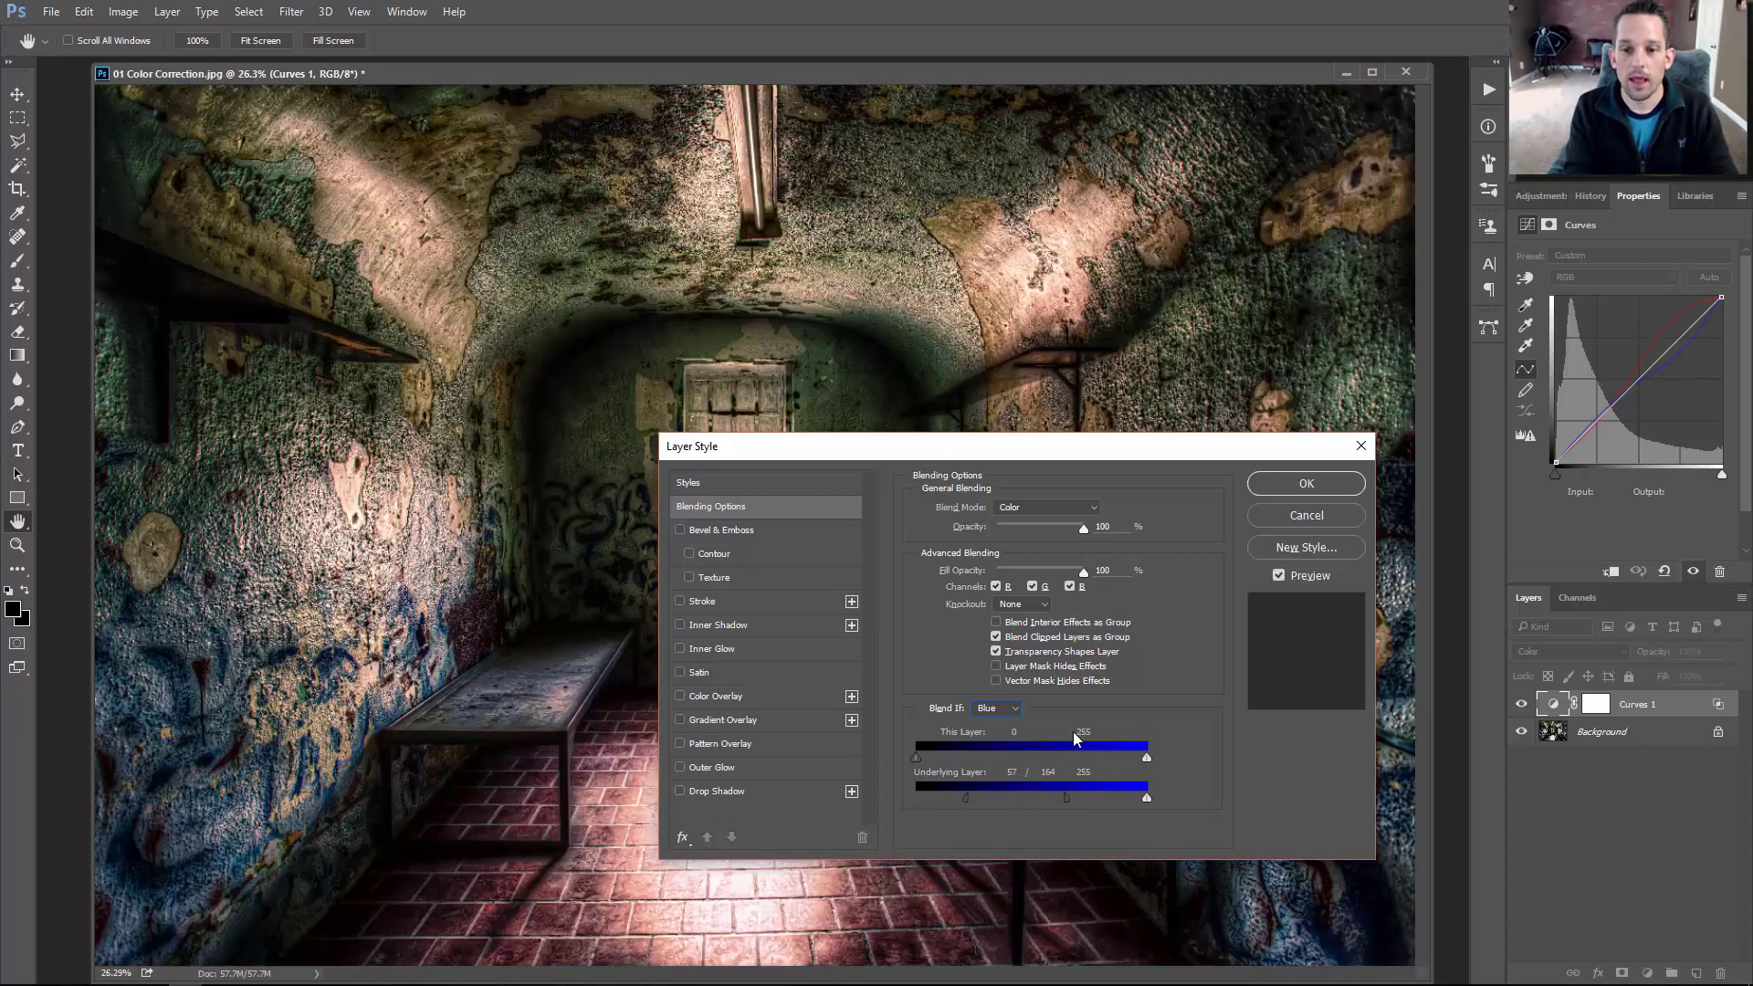
{"action": "left_click", "coordinate": [1282, 582]}
Step: Switch Blend If to Green, raise and split its Underlying Layer shadow slider for a soft transition, and apply the layer style
{"action": "left_click", "coordinate": [1005, 710]}
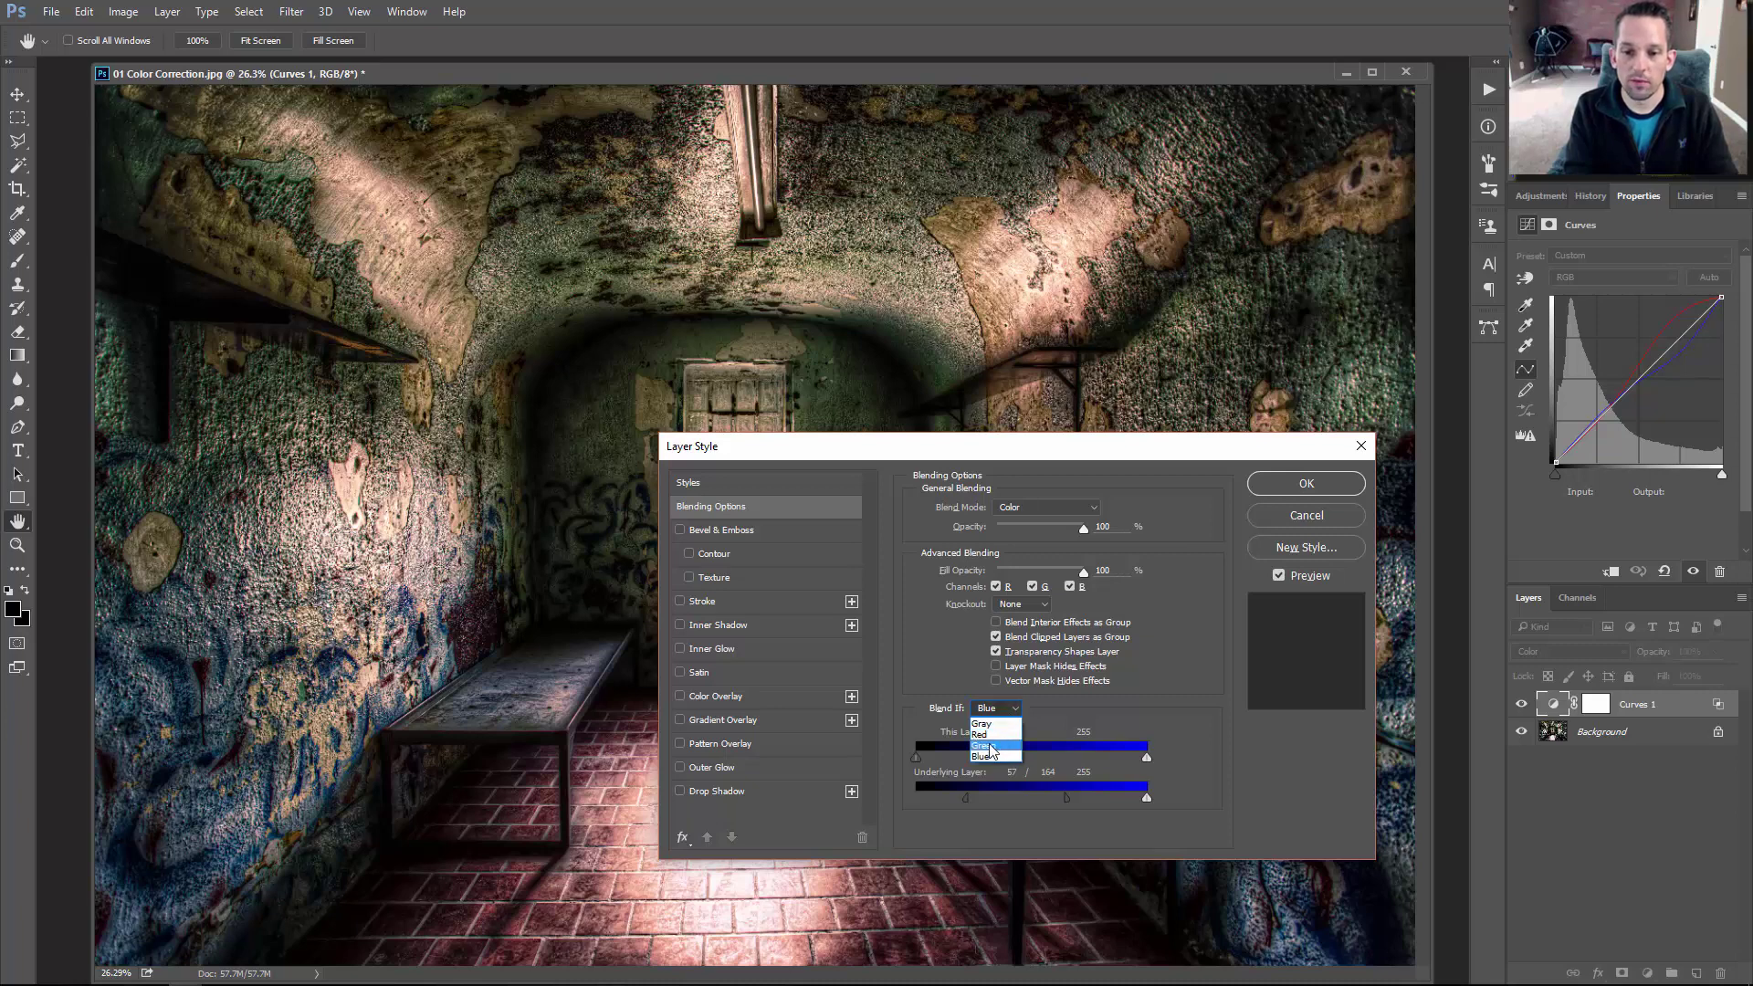
{"action": "left_click", "coordinate": [983, 747]}
{"action": "scroll", "coordinate": [913, 795], "scroll_direction": "up", "scroll_amount": 5}
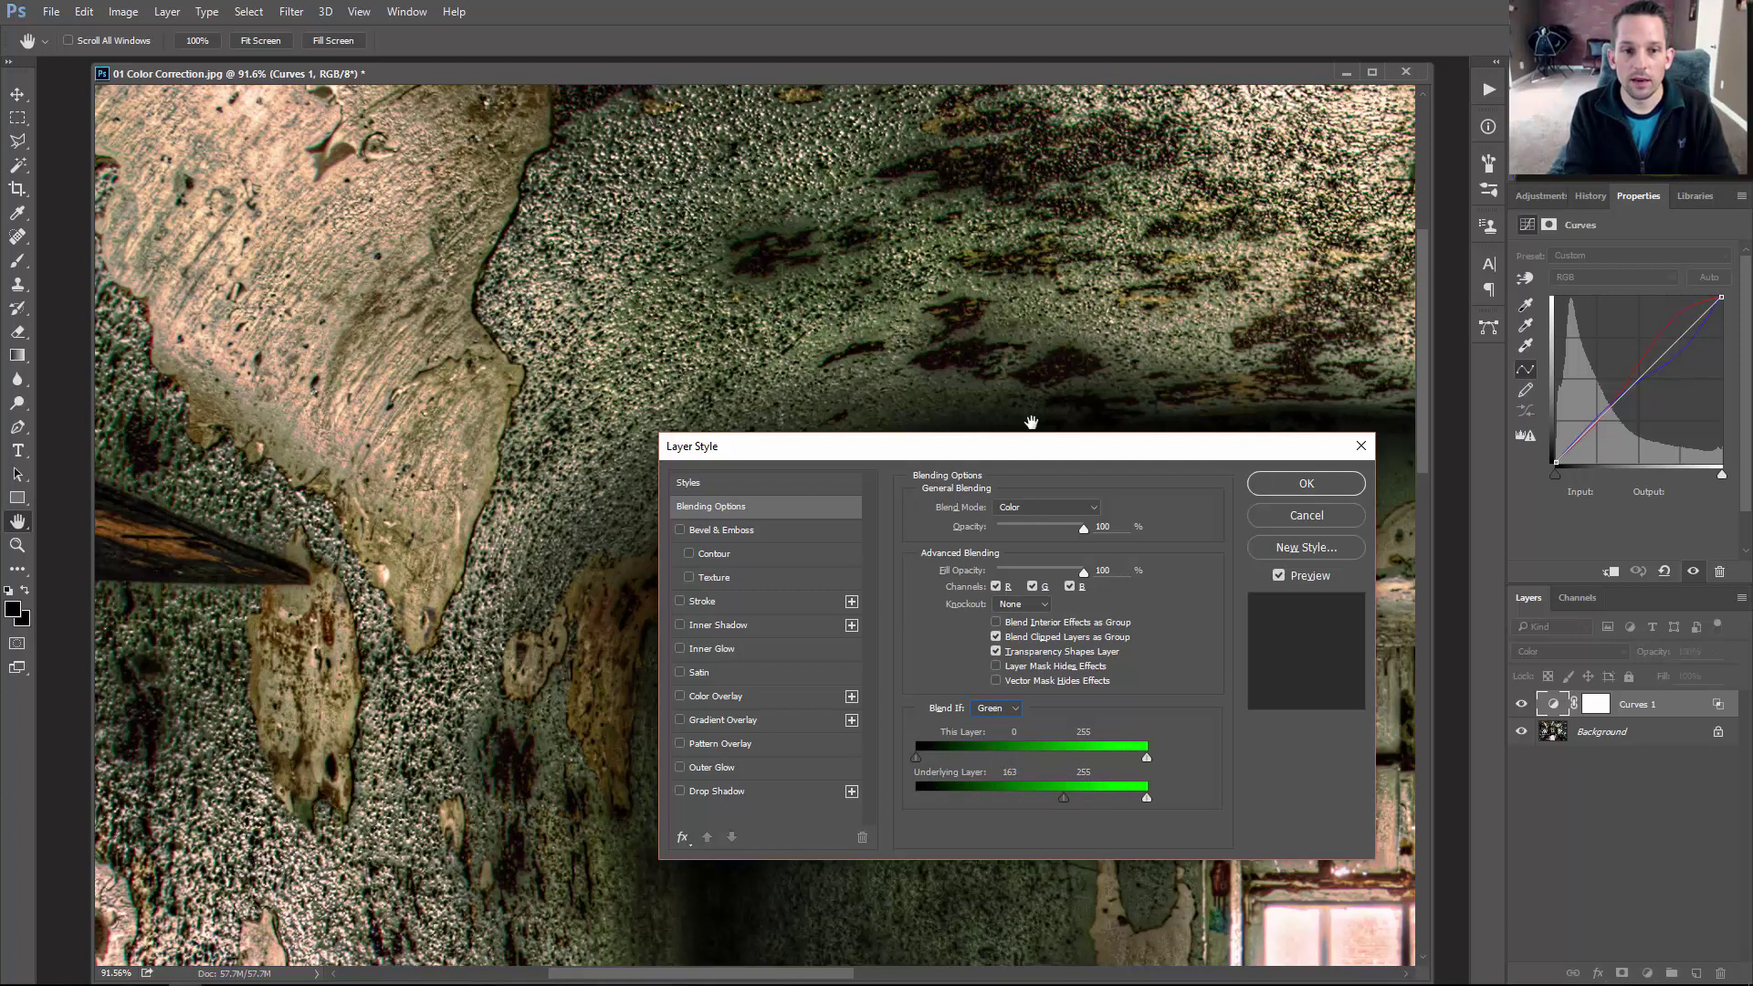
{"action": "left_click_drag", "start_coordinate": [1031, 422], "coordinate": [599, 313]}
{"action": "left_click_drag", "start_coordinate": [794, 301], "coordinate": [594, 246]}
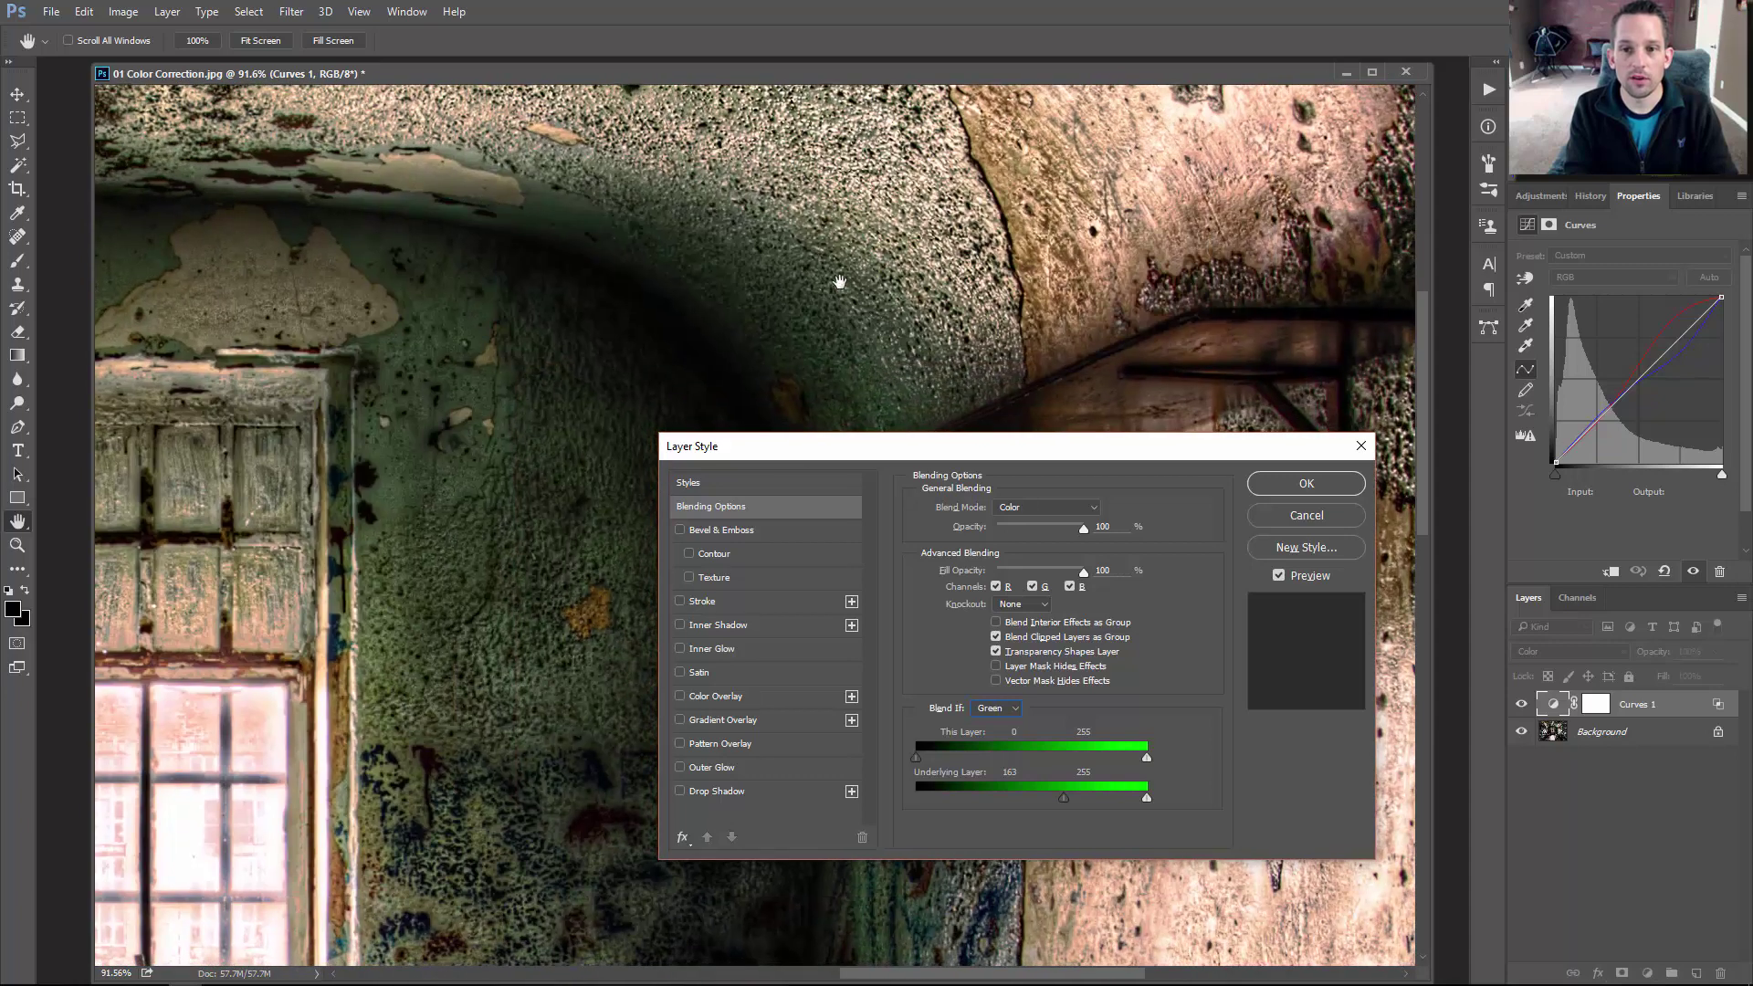
{"action": "left_click_drag", "start_coordinate": [840, 281], "coordinate": [261, 317]}
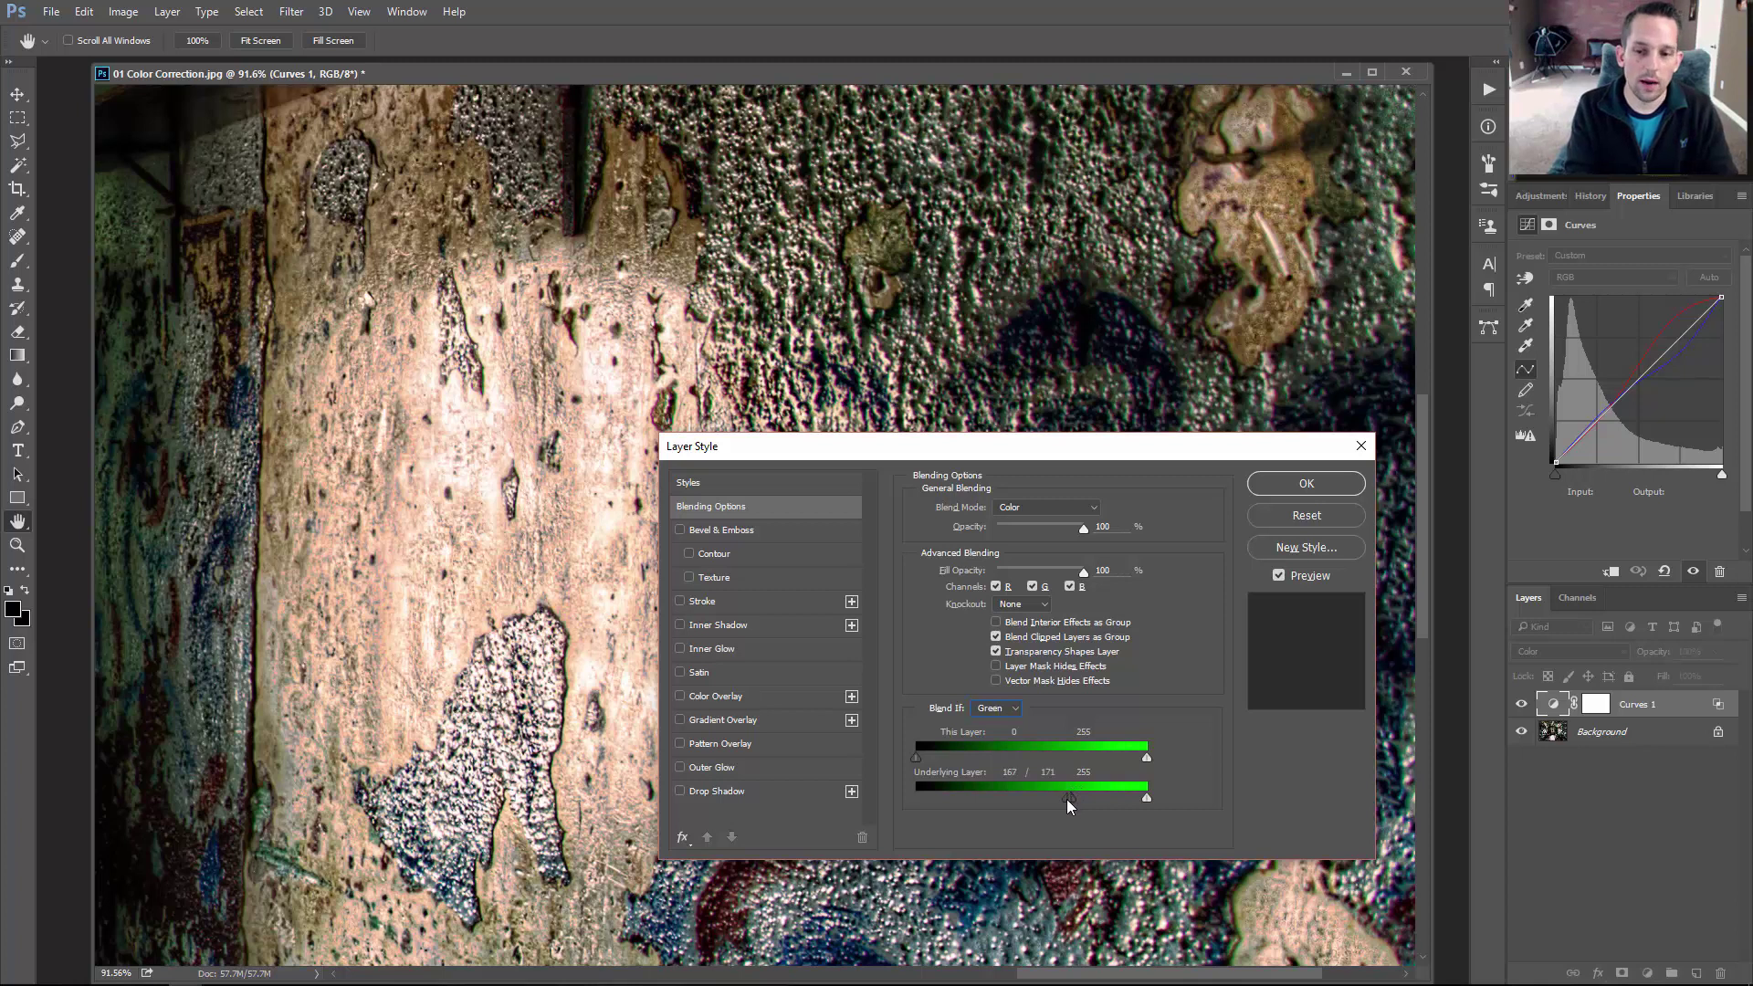
{"action": "left_click_drag", "start_coordinate": [1070, 797], "coordinate": [981, 800]}
{"action": "left_click", "coordinate": [1307, 483]}
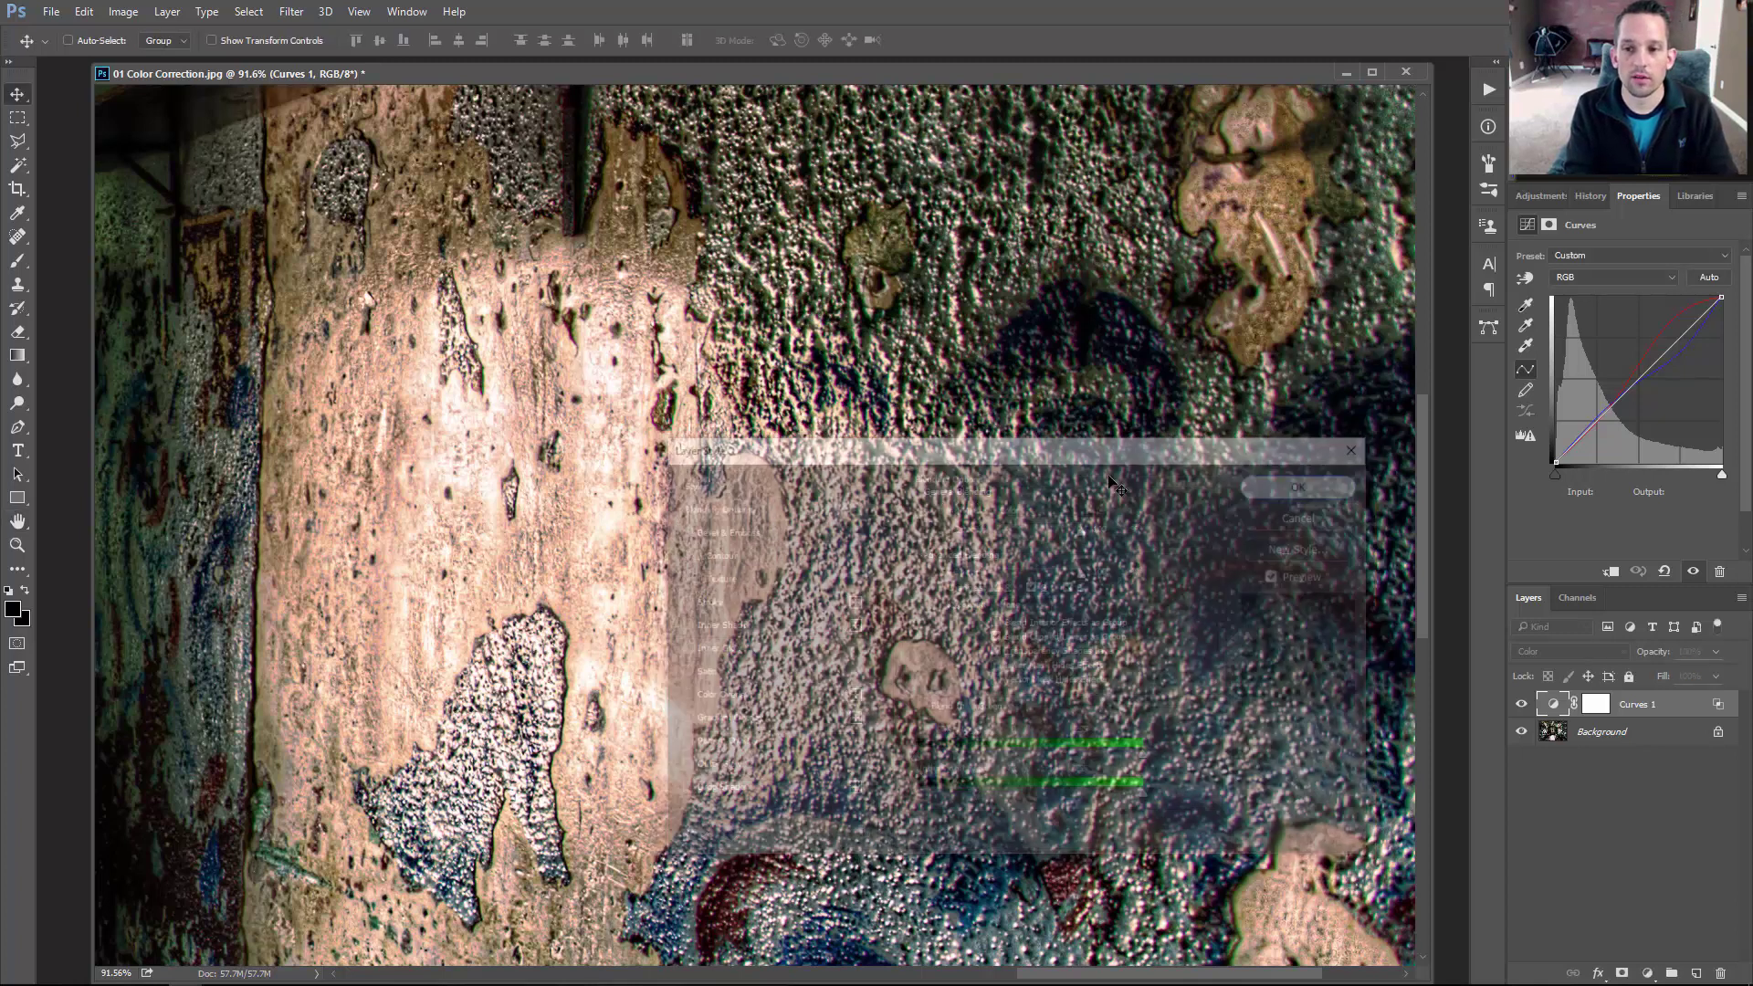
Step: Toggle the Curves layer's visibility to compare the whole image with and without the correction, and select its layer mask
{"action": "right_click", "coordinate": [798, 438]}
{"action": "left_click", "coordinate": [807, 444]}
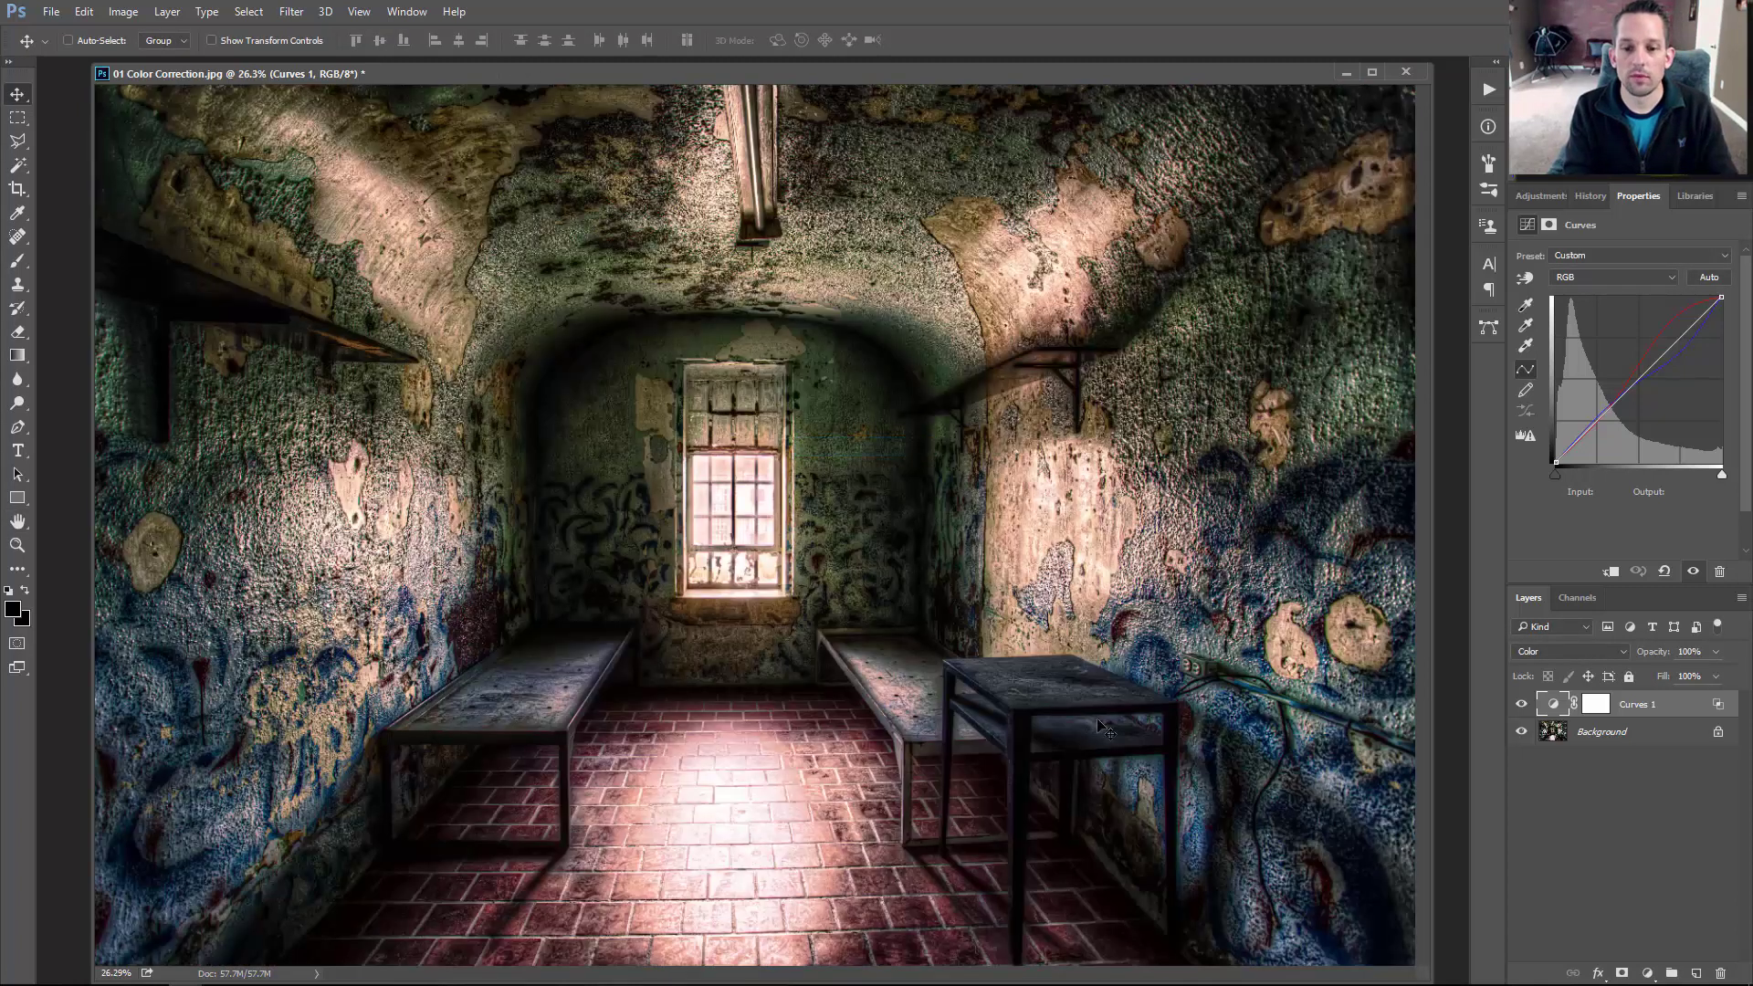
{"action": "left_click", "coordinate": [1521, 705]}
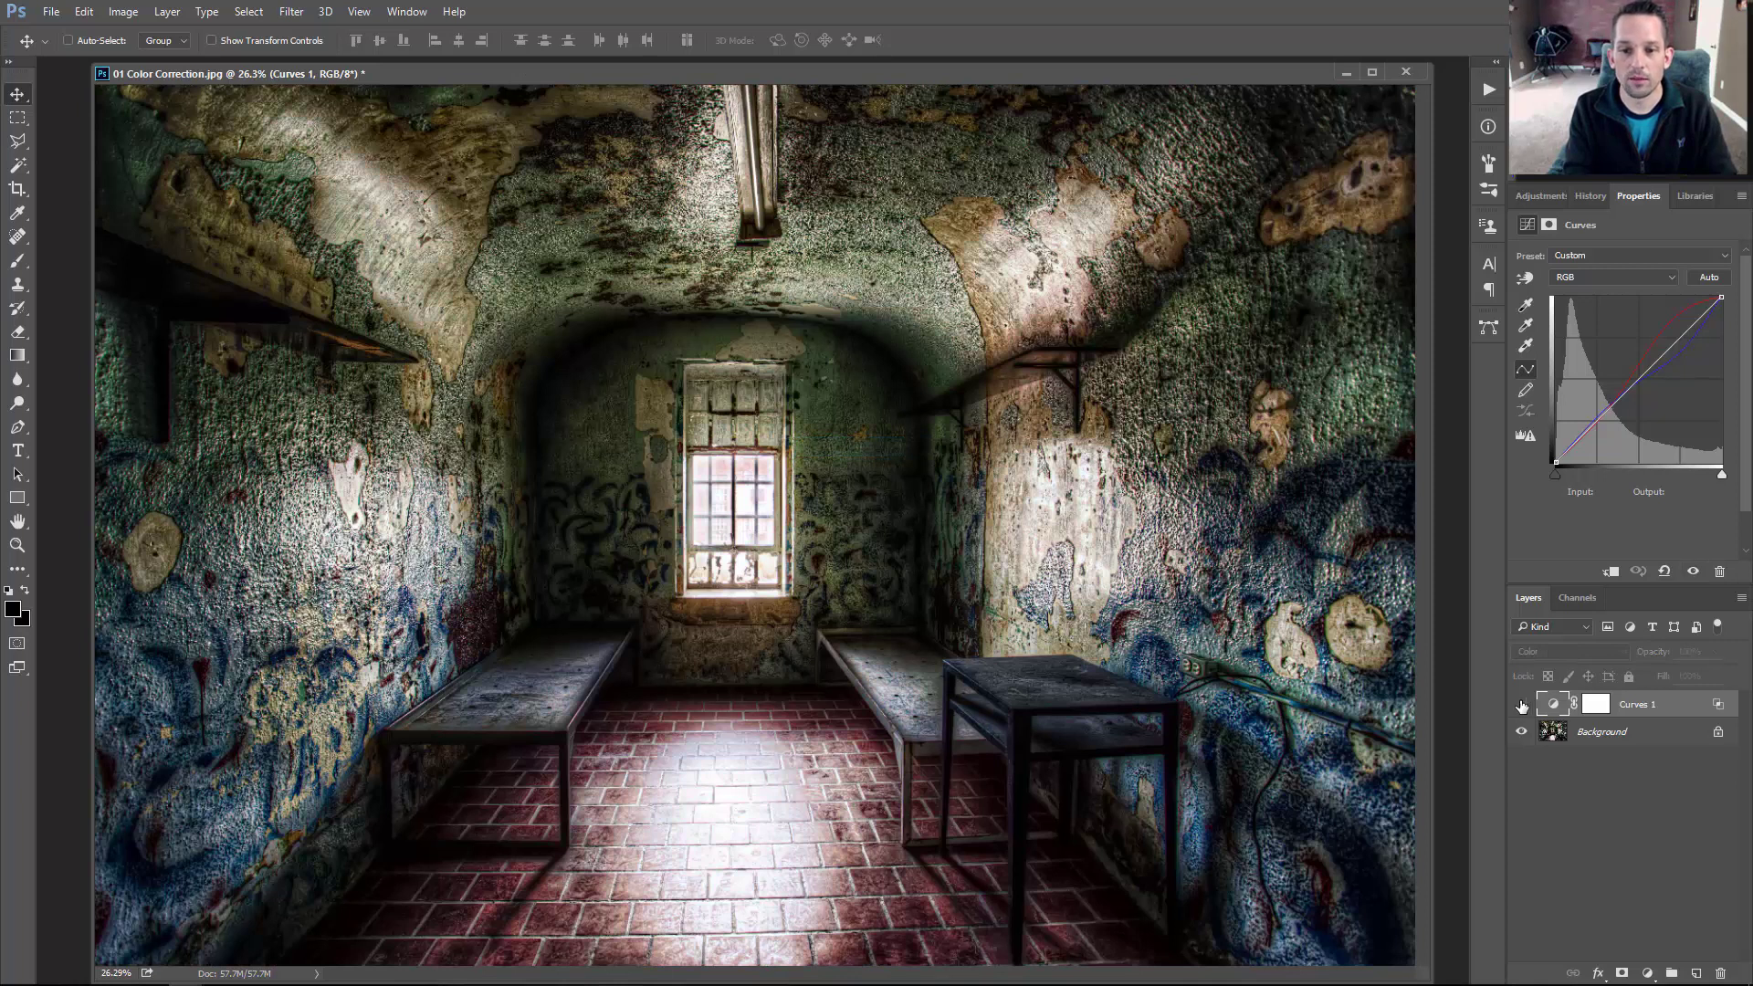
{"action": "left_click", "coordinate": [1521, 705]}
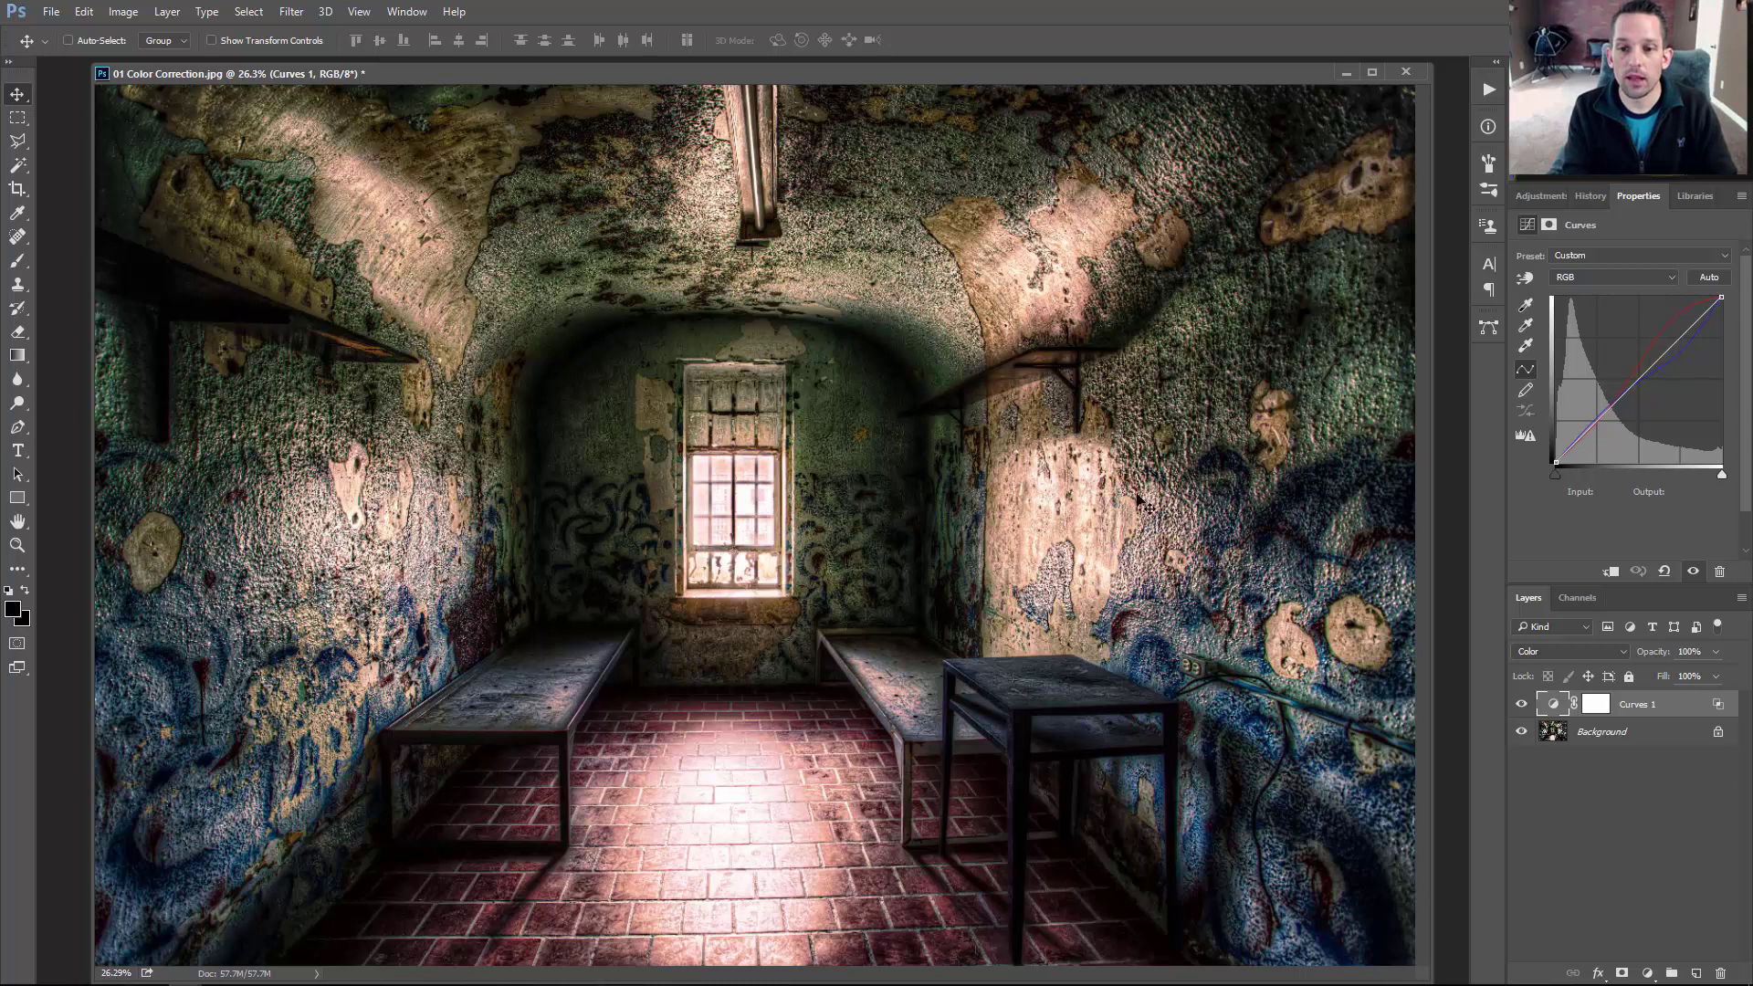
{"action": "left_click", "coordinate": [1519, 705]}
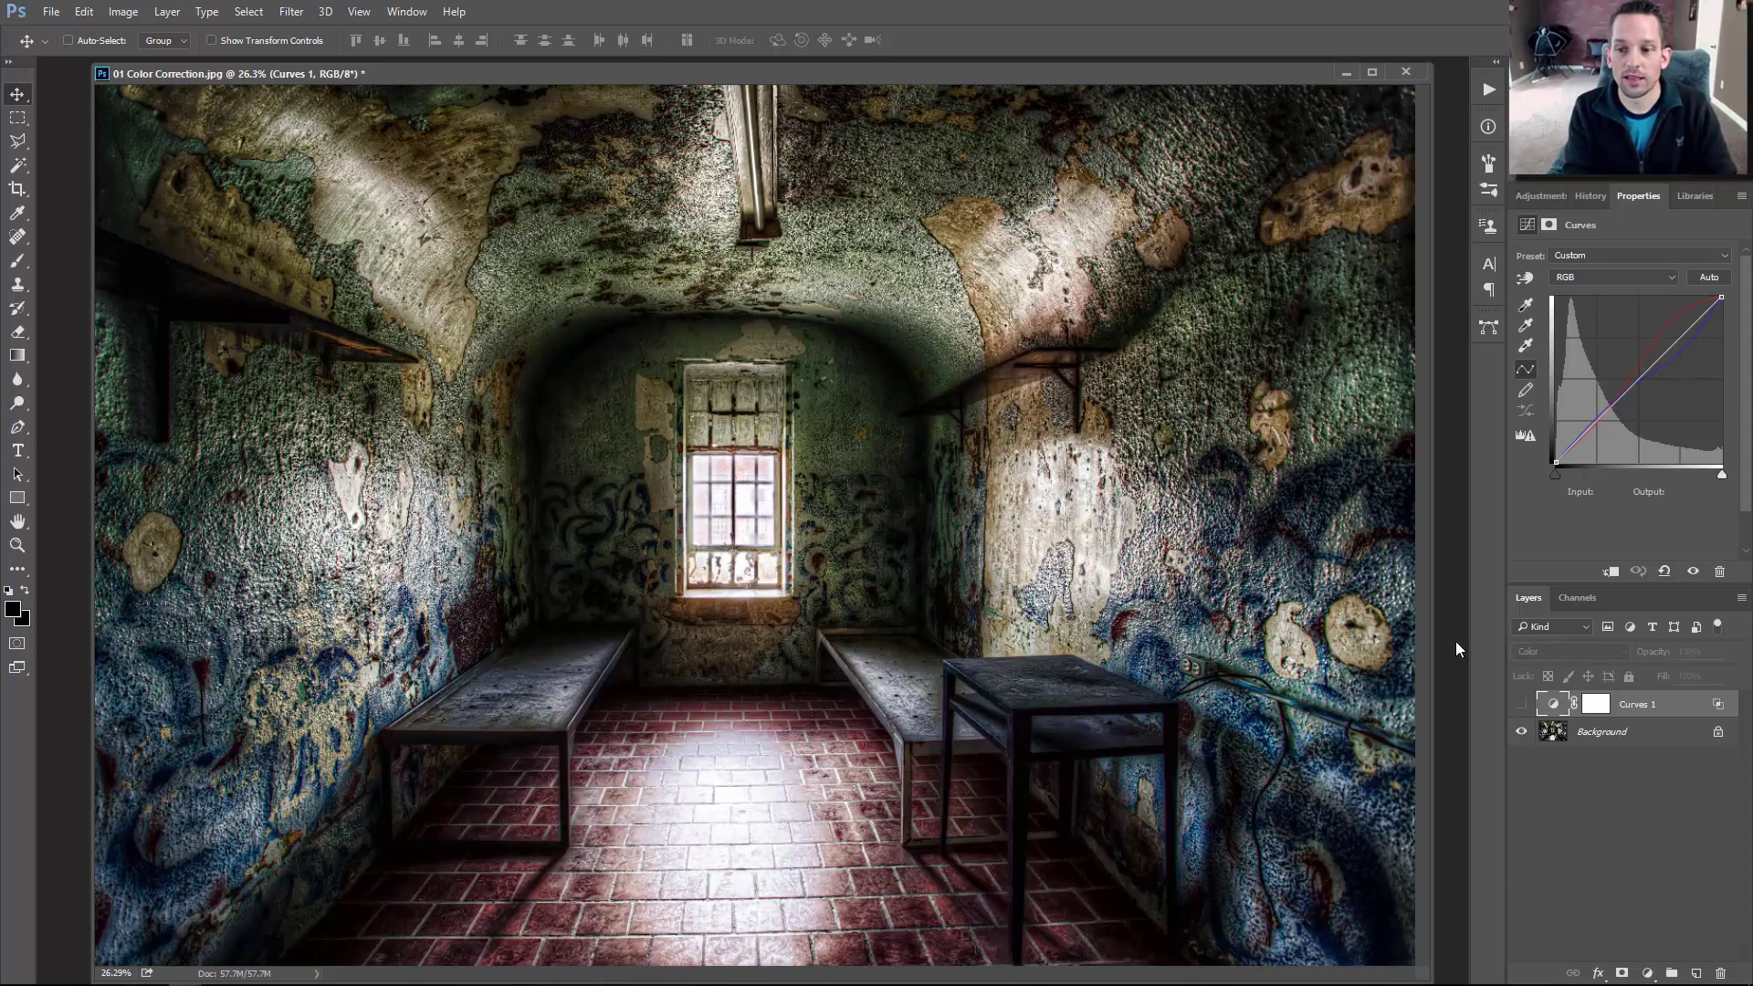
{"action": "left_click", "coordinate": [1521, 705]}
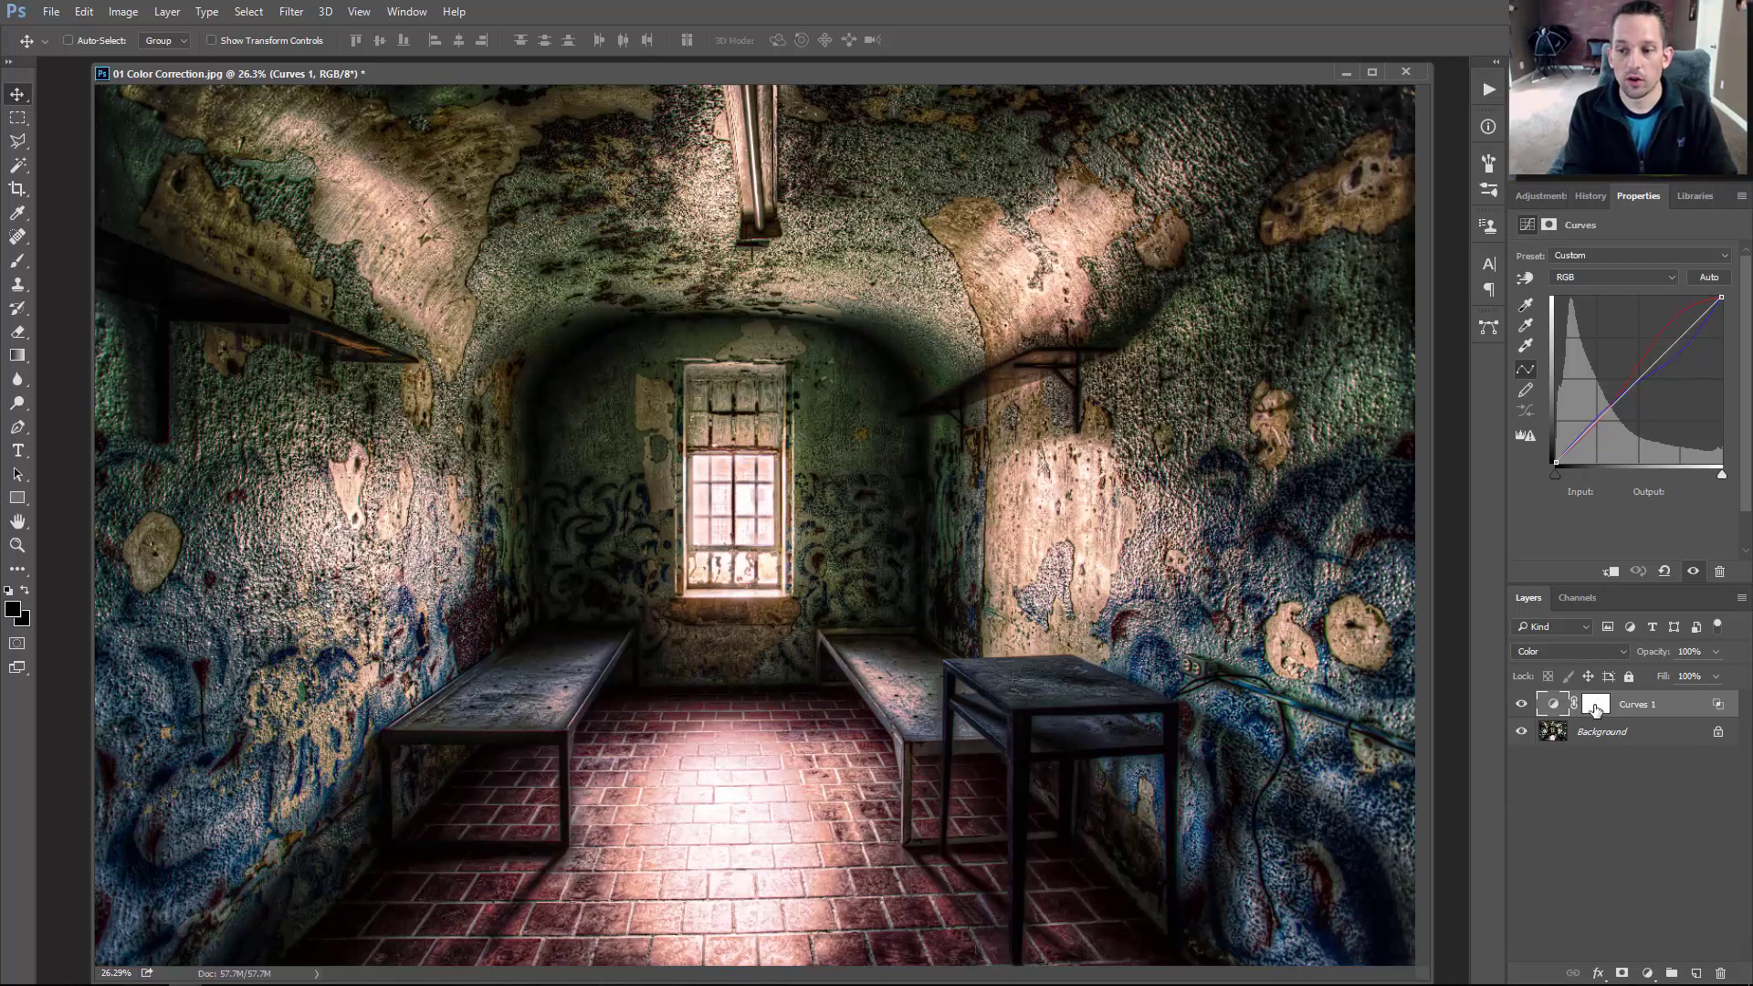
{"action": "left_click", "coordinate": [1595, 707]}
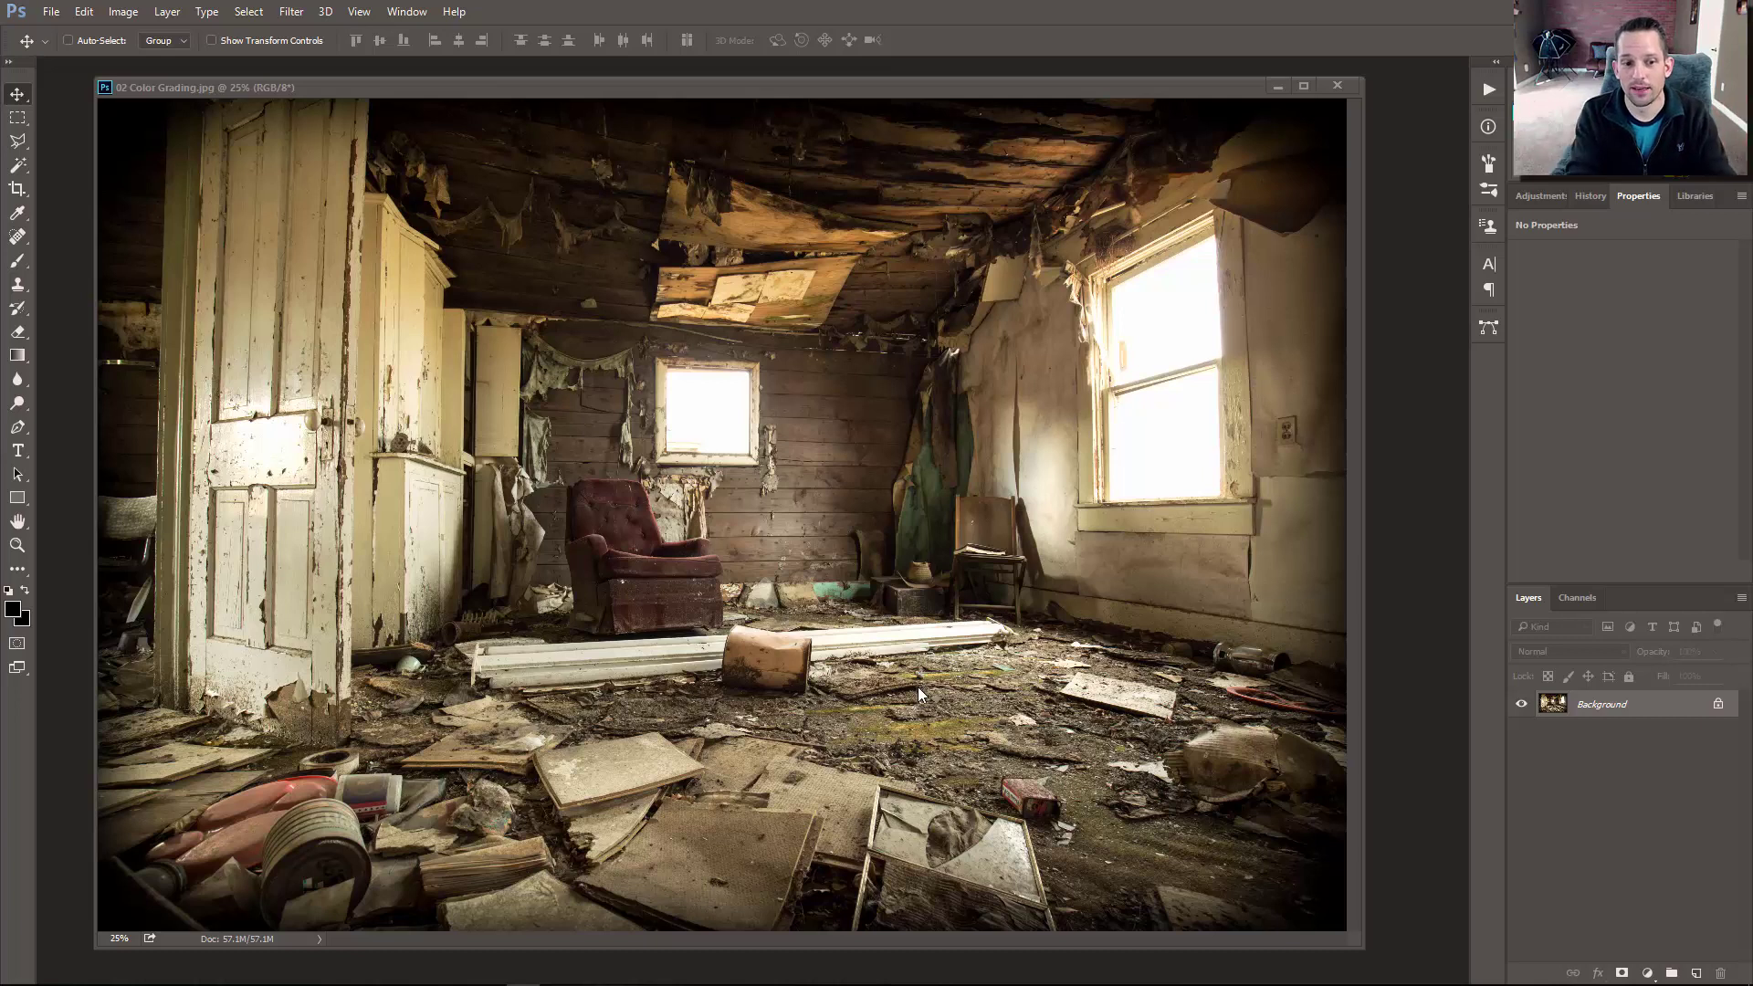
Step: Add a Hue/Saturation adjustment layer to 02 Color Grading.jpg, enable Colorize, and set hue to 0 and saturation to 63
{"action": "left_click", "coordinate": [1647, 973]}
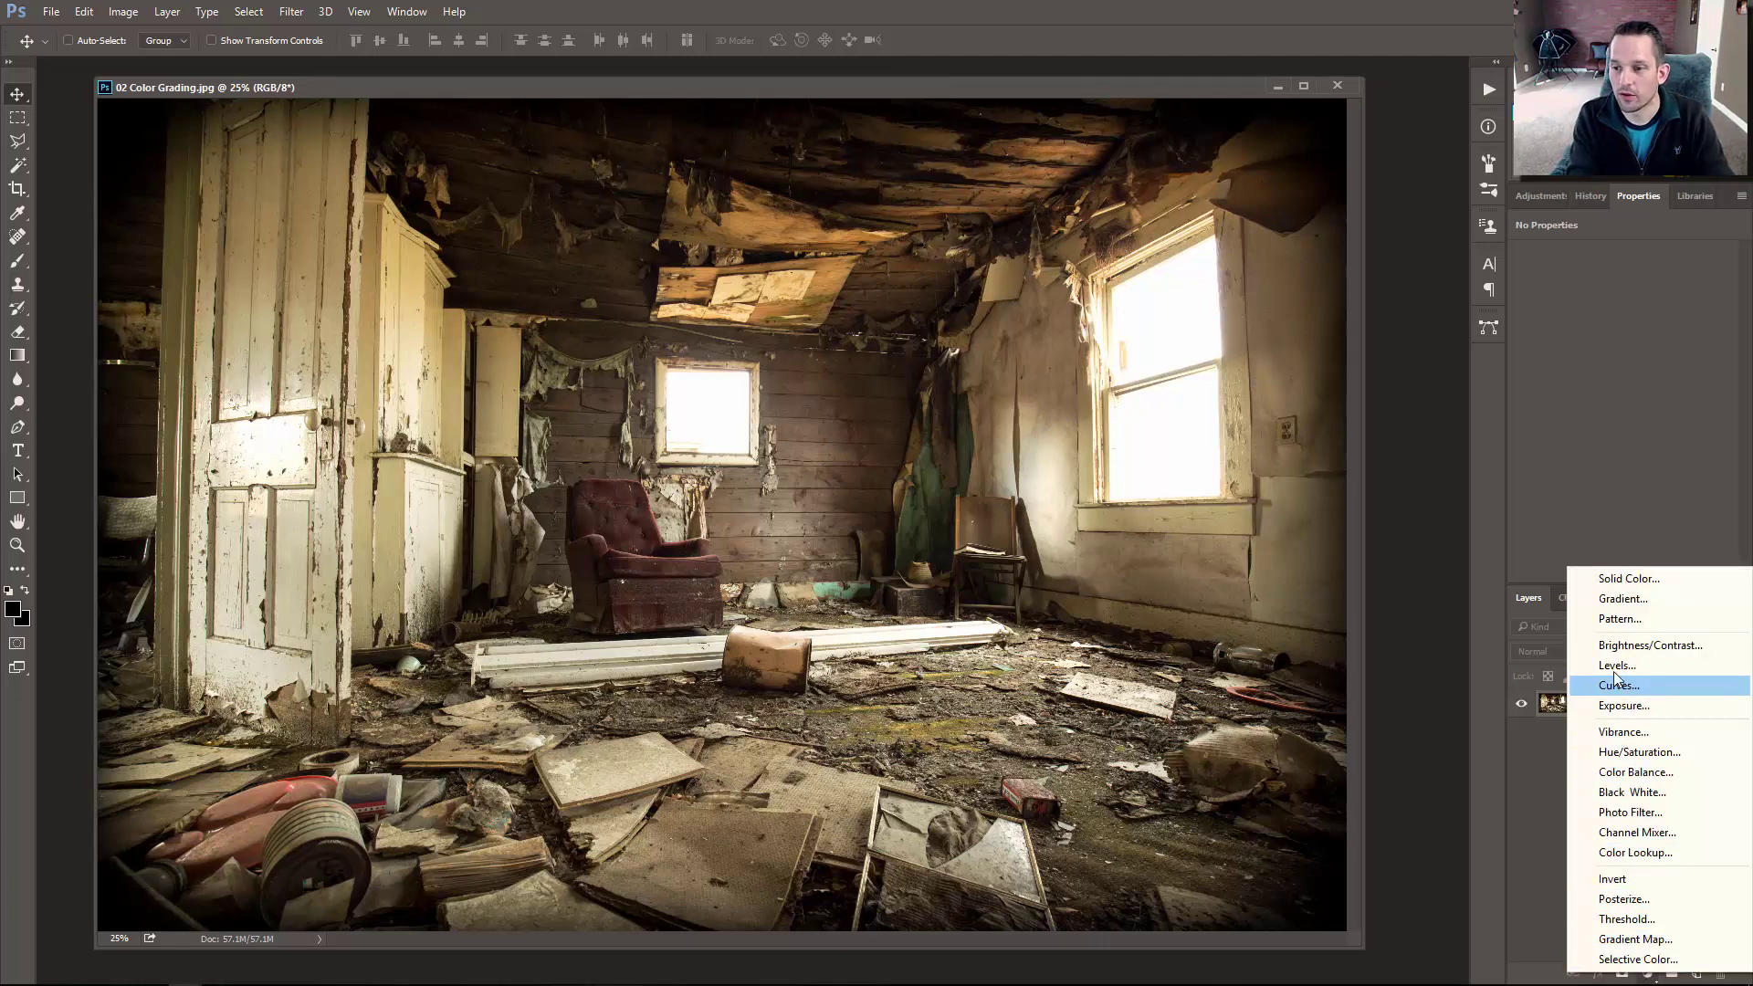
{"action": "left_click", "coordinate": [1634, 751]}
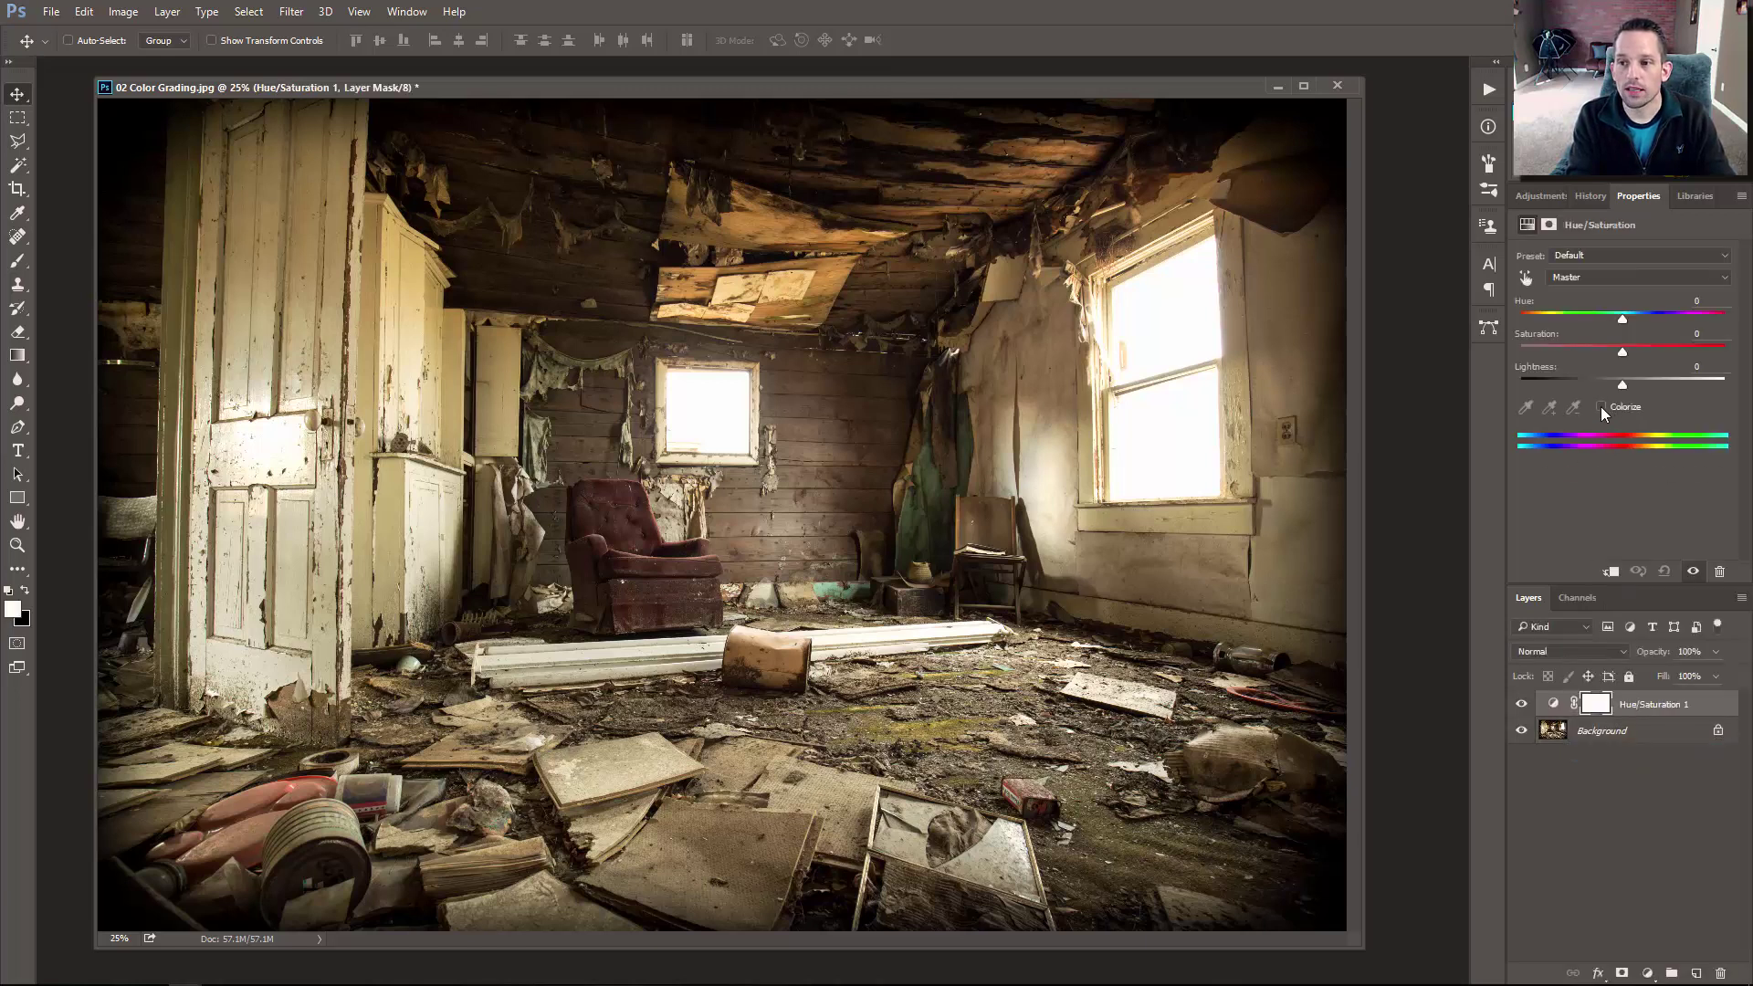
{"action": "left_click", "coordinate": [1602, 408]}
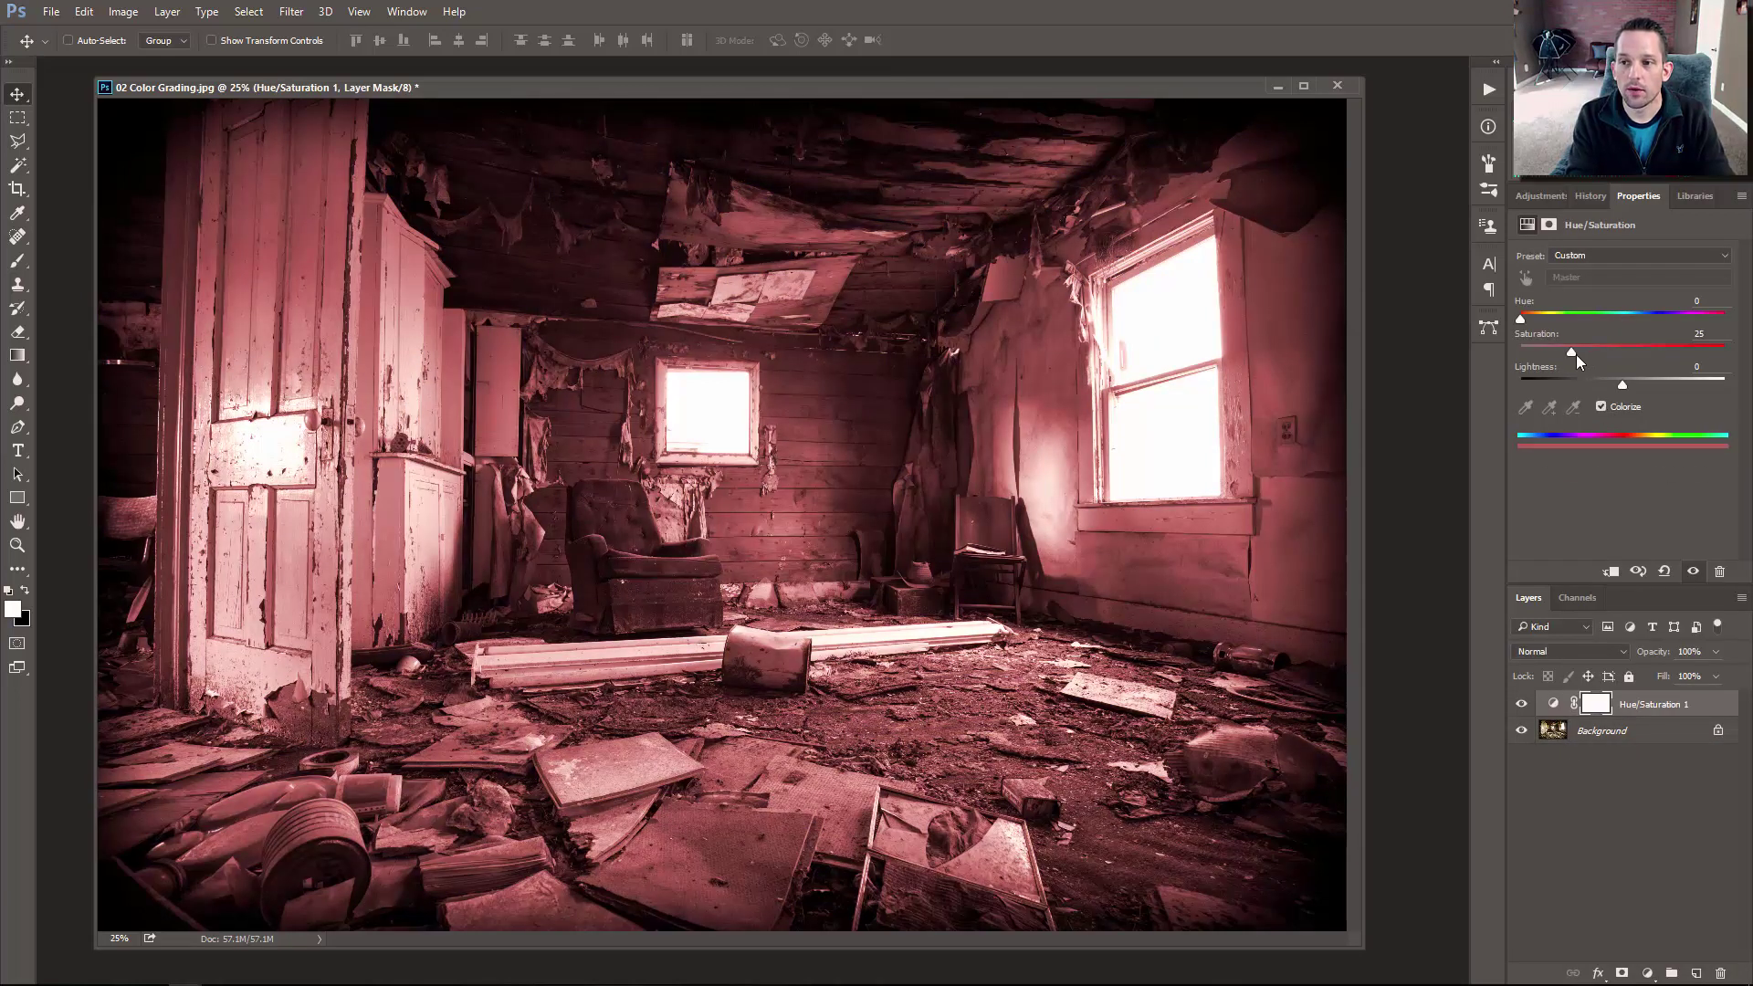
{"action": "left_click_drag", "start_coordinate": [1576, 355], "coordinate": [1647, 354]}
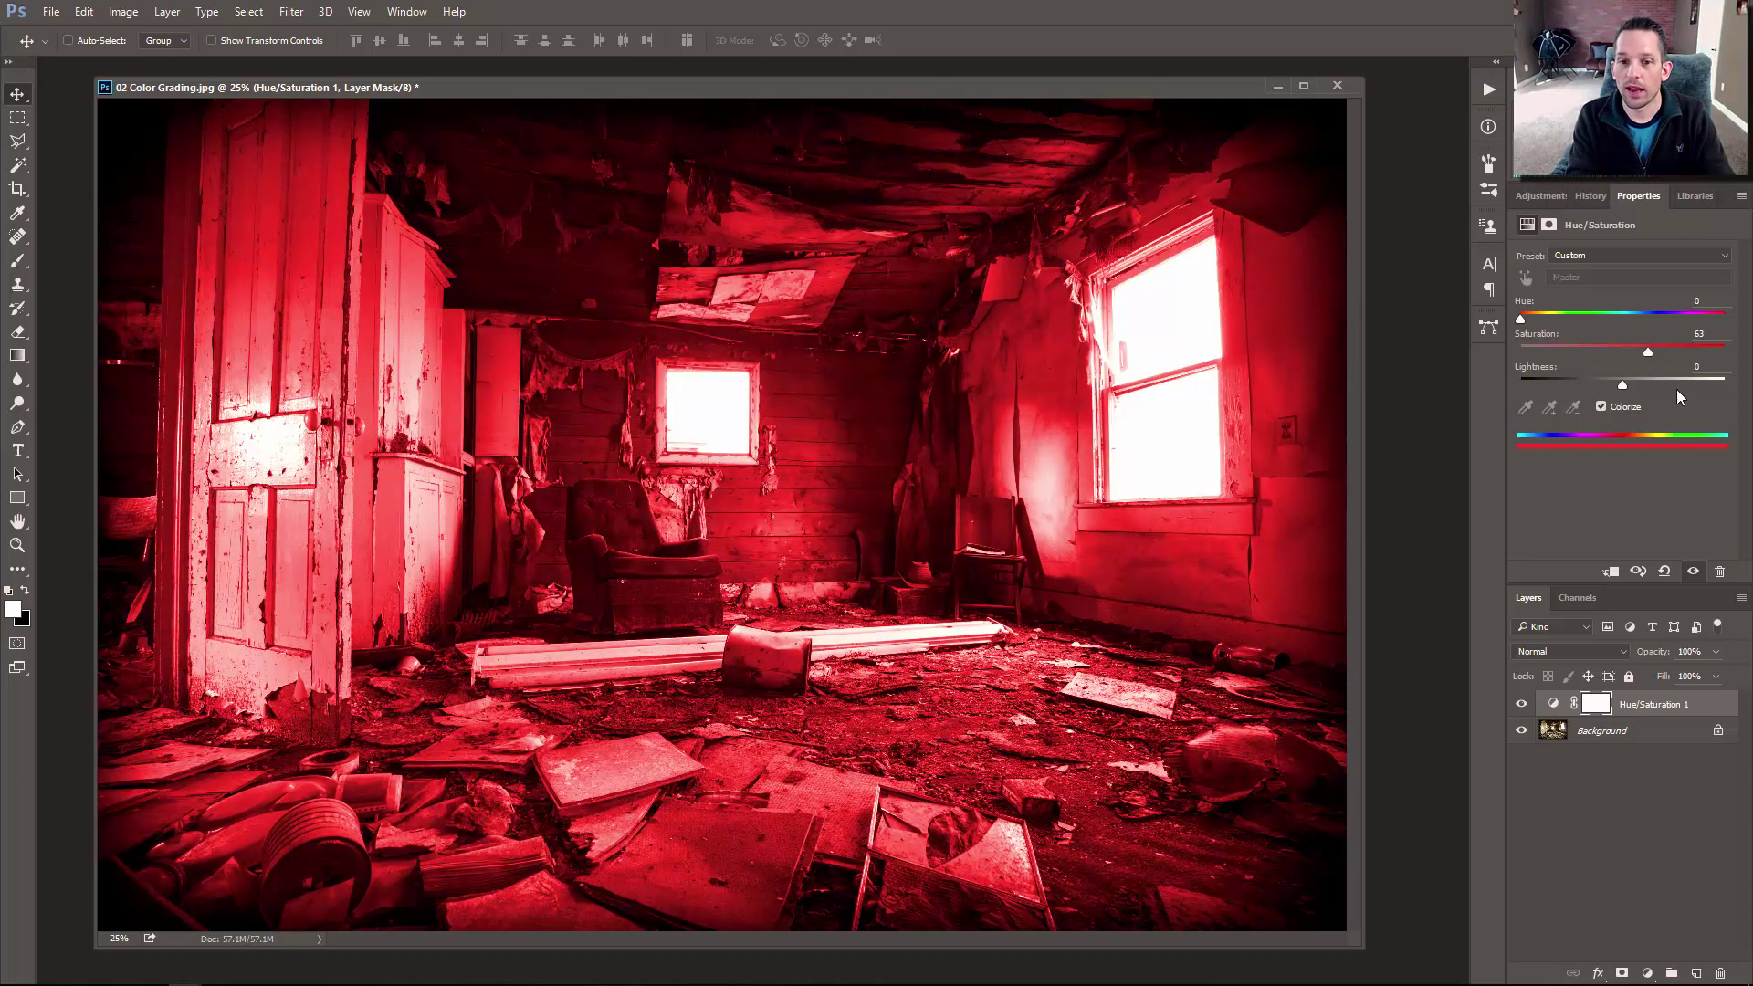
{"action": "left_click_drag", "start_coordinate": [1529, 322], "coordinate": [1471, 330]}
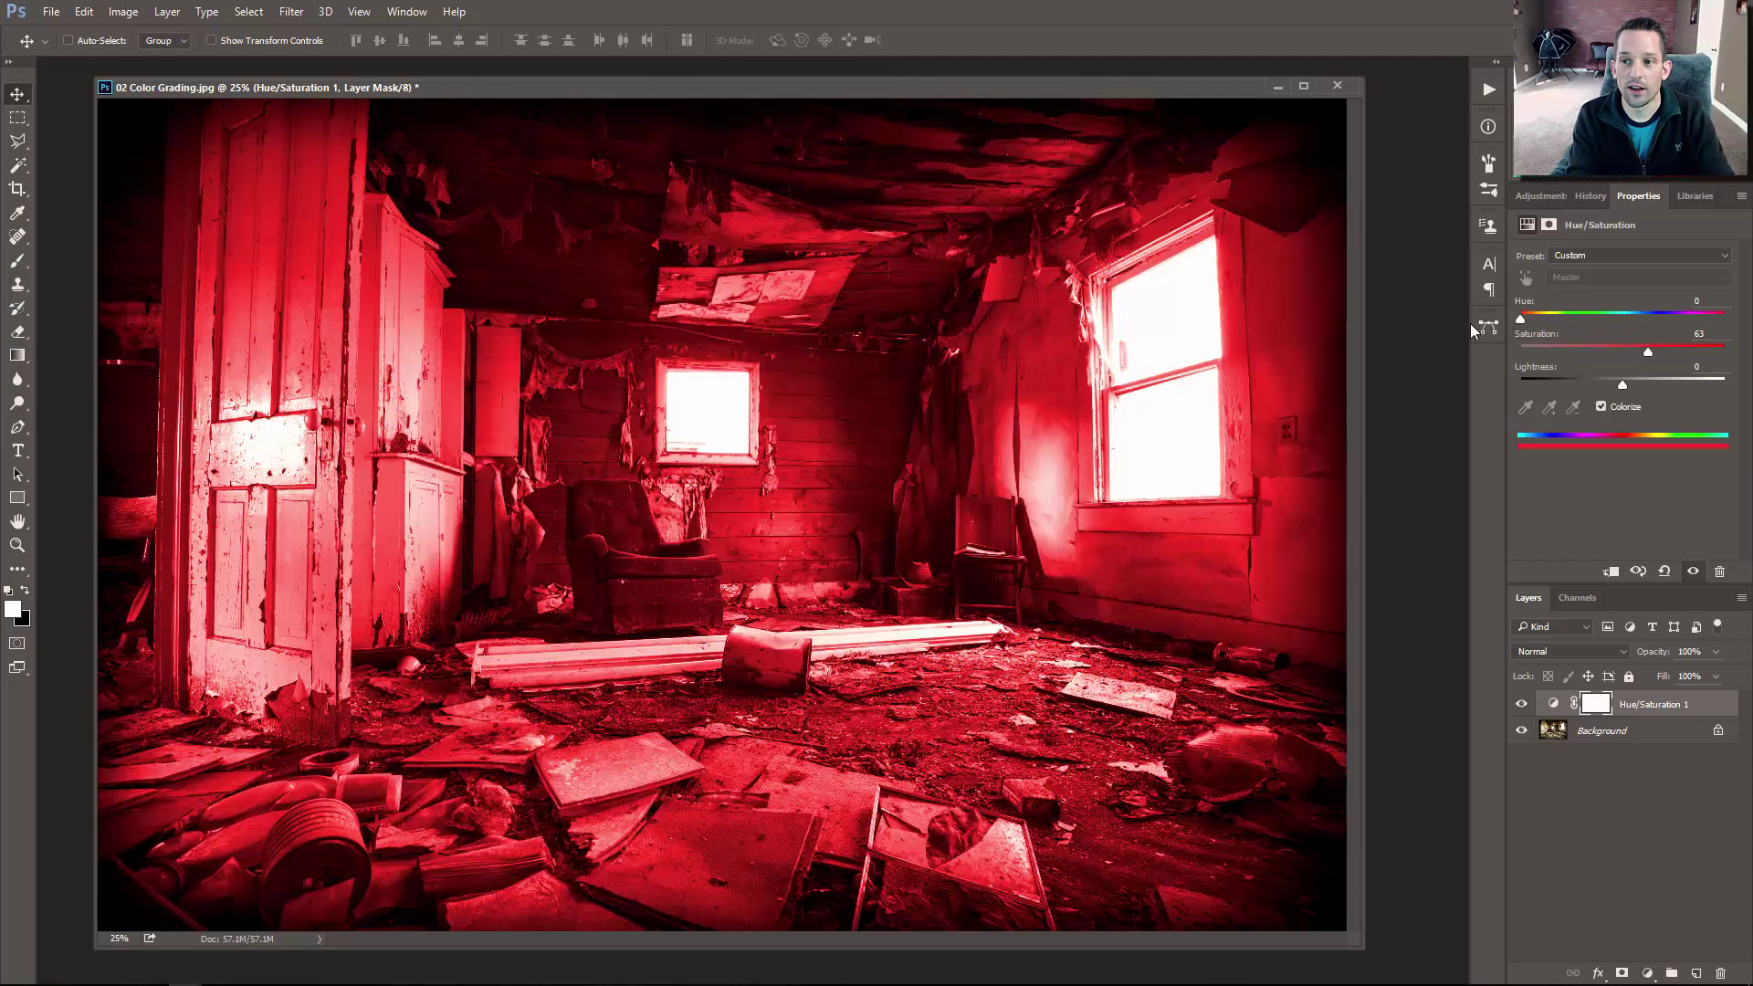
Step: Set the Hue/Saturation layer's blend mode to Color
{"action": "left_click", "coordinate": [1535, 653]}
{"action": "left_click", "coordinate": [1531, 628]}
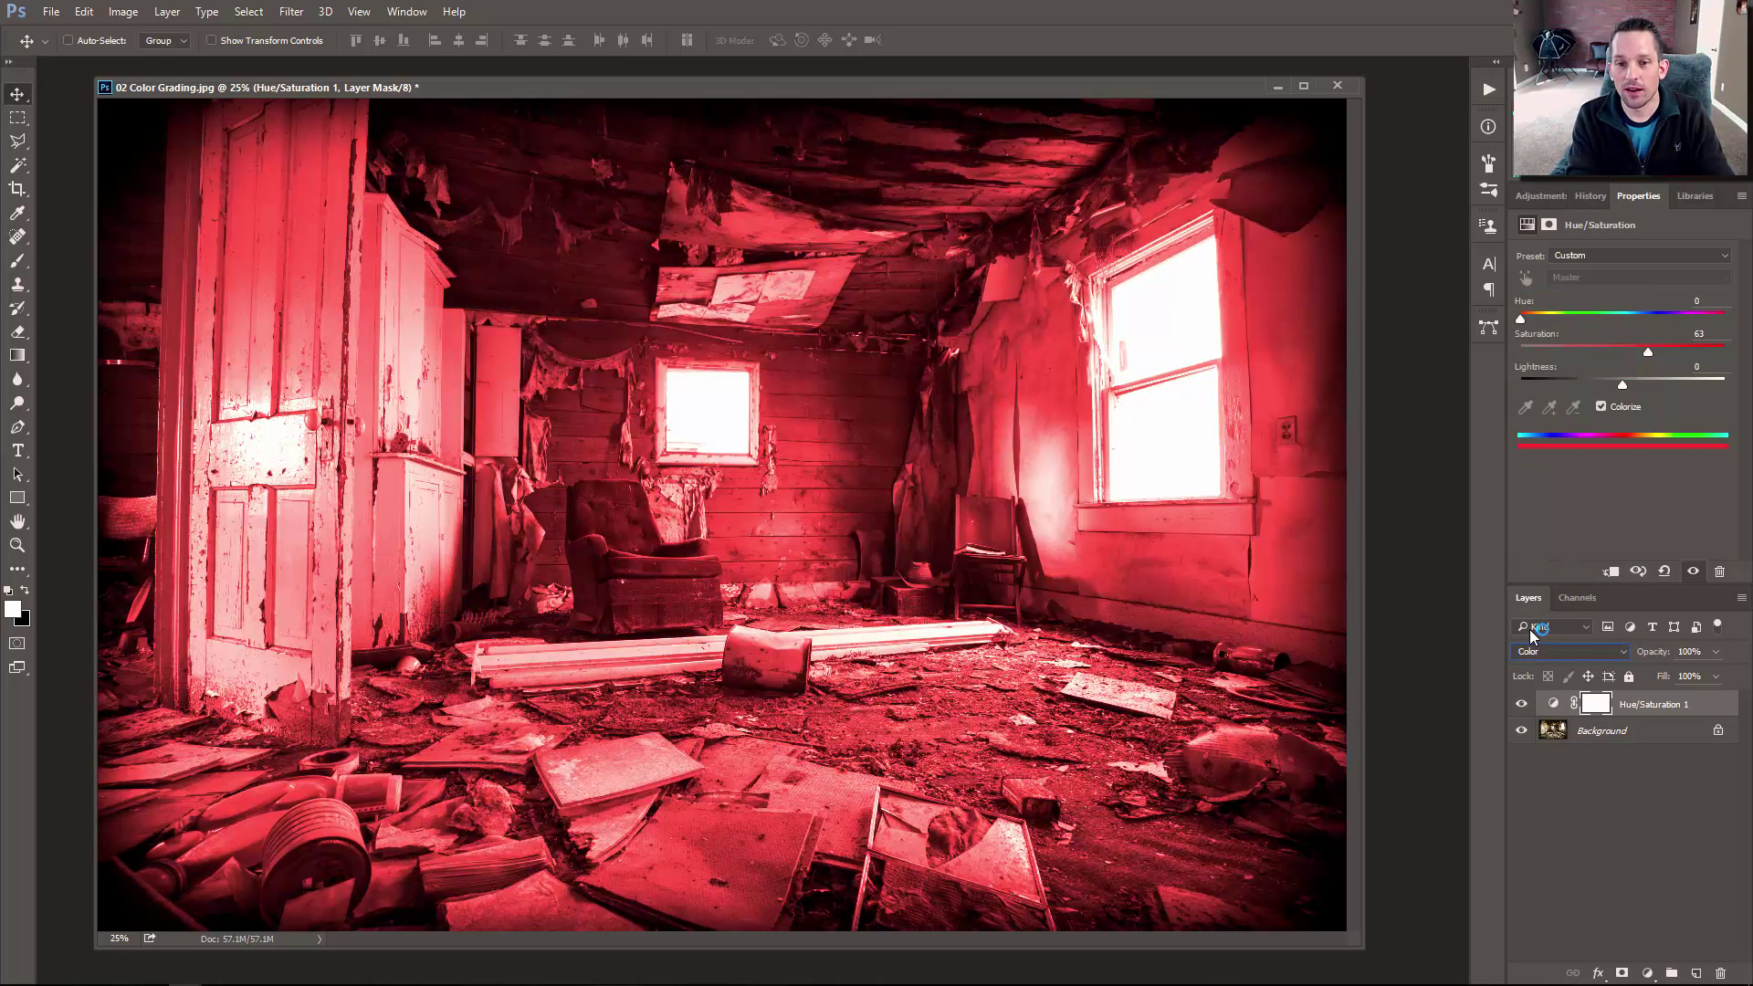
{"action": "left_click", "coordinate": [1521, 654]}
{"action": "left_click", "coordinate": [1521, 627]}
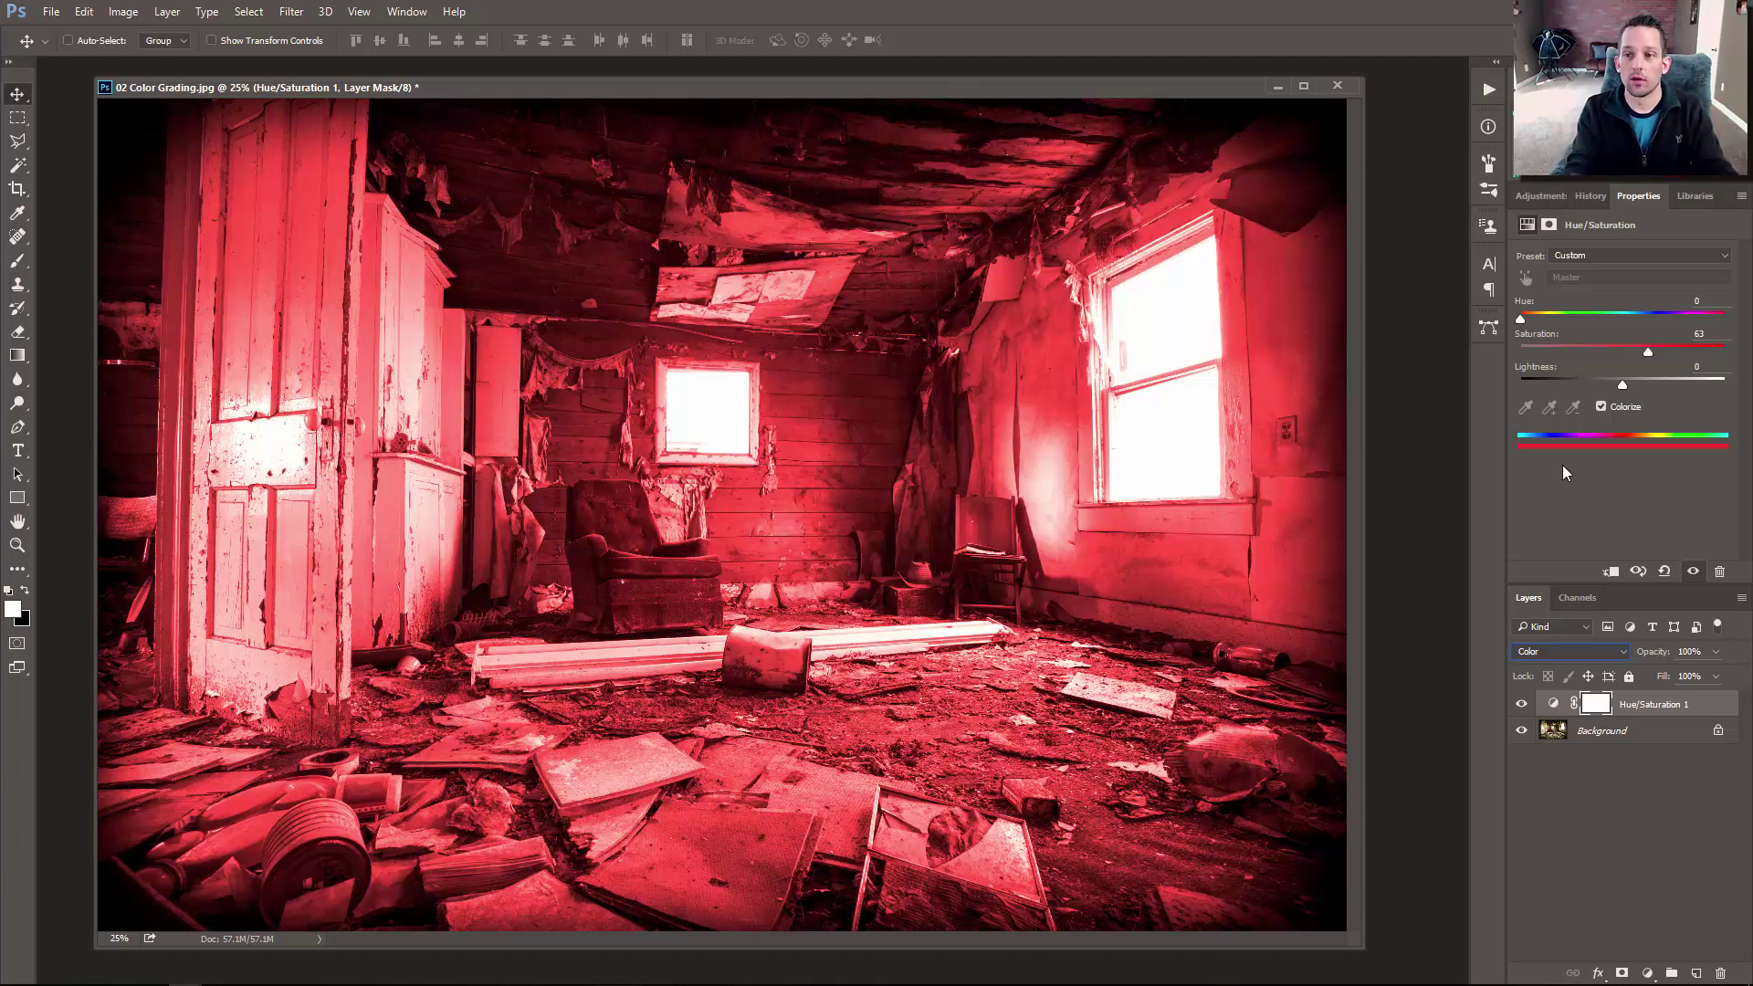
Step: Set the Hue/Saturation layer's hue to 29 and lightness to -12, toggling its visibility to compare the tint with the original
{"action": "mouse_move", "coordinate": [1523, 320]}
{"action": "left_mouse_down"}
{"action": "mouse_move", "coordinate": [1572, 321]}
{"action": "mouse_move", "coordinate": [1536, 319]}
{"action": "left_mouse_up"}
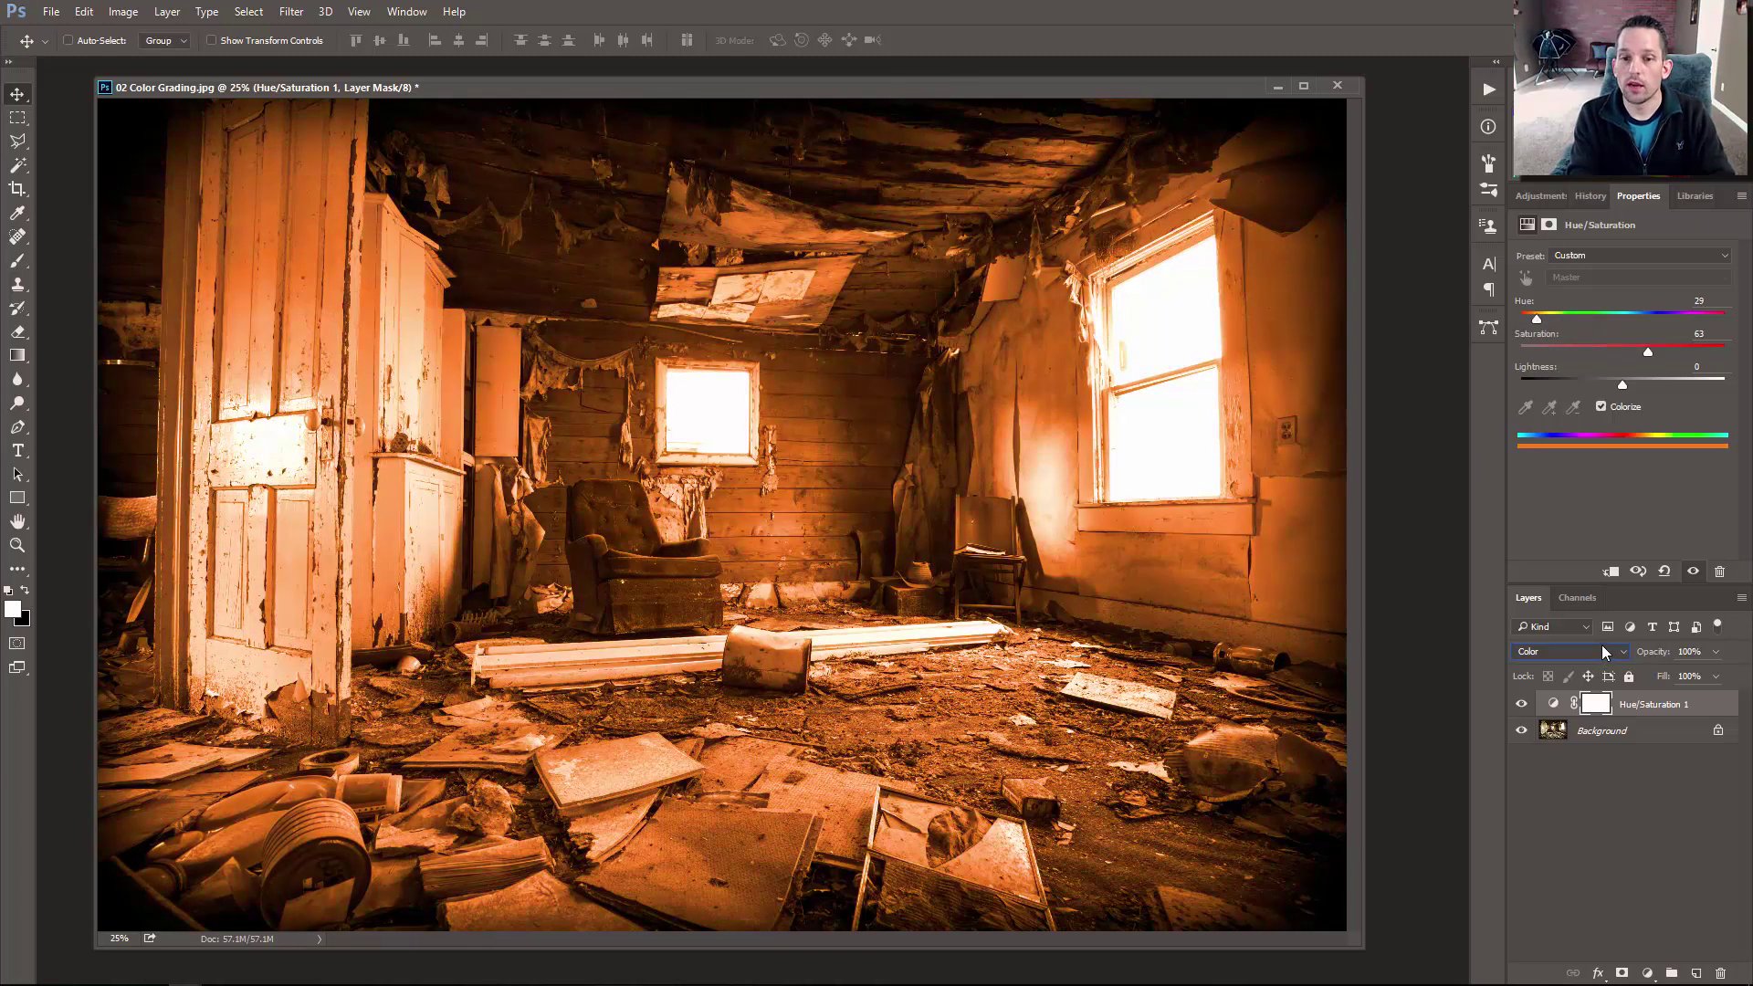
{"action": "left_click", "coordinate": [1521, 704]}
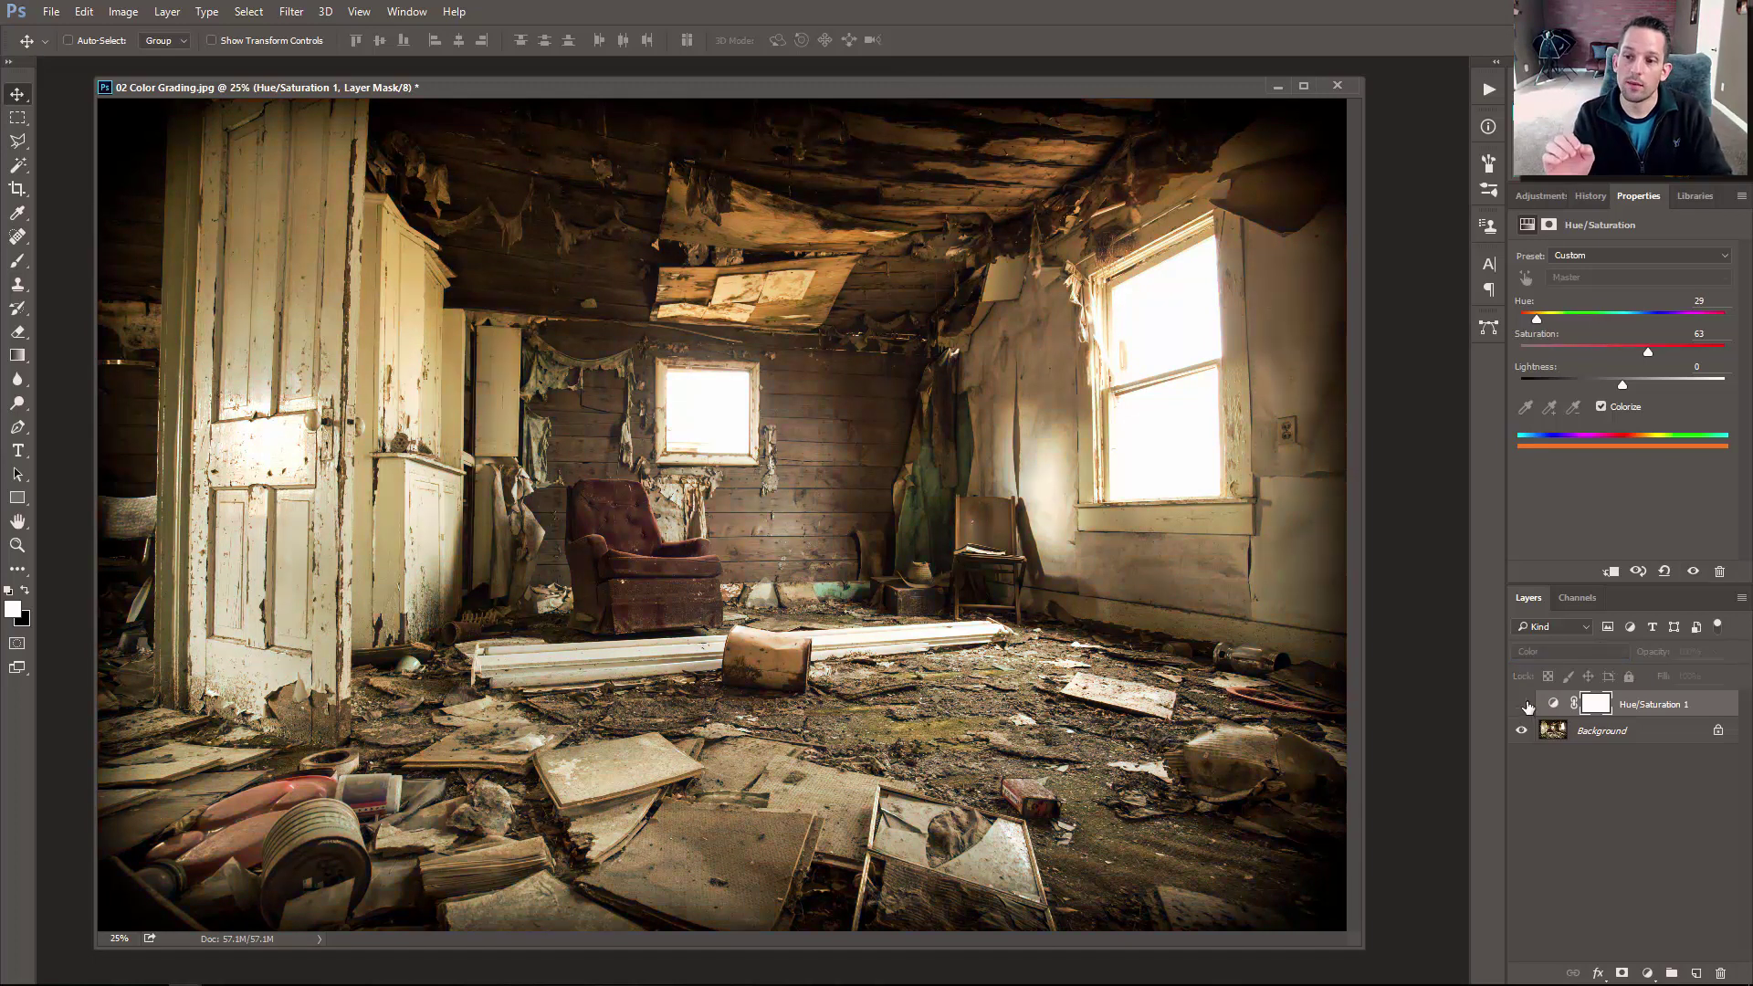
{"action": "left_click", "coordinate": [1522, 704]}
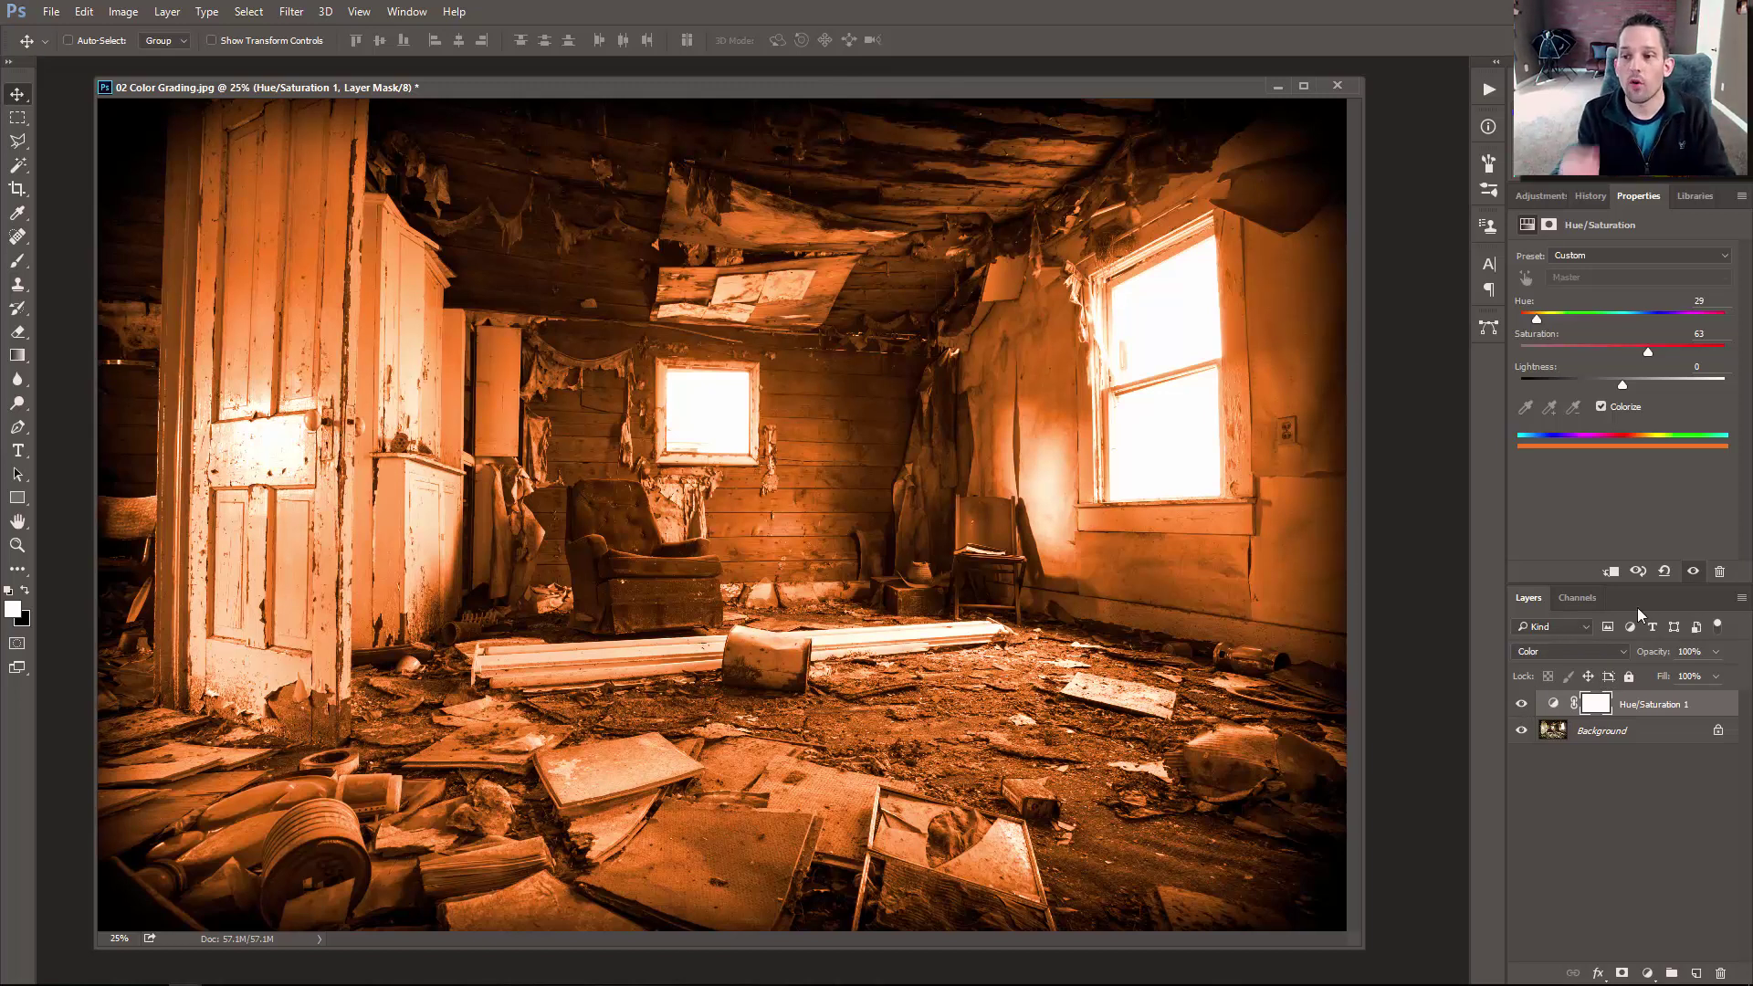
{"action": "mouse_move", "coordinate": [1618, 386]}
{"action": "left_mouse_down"}
{"action": "mouse_move", "coordinate": [1592, 387]}
{"action": "mouse_move", "coordinate": [1628, 387]}
{"action": "mouse_move", "coordinate": [1610, 385]}
{"action": "left_mouse_up"}
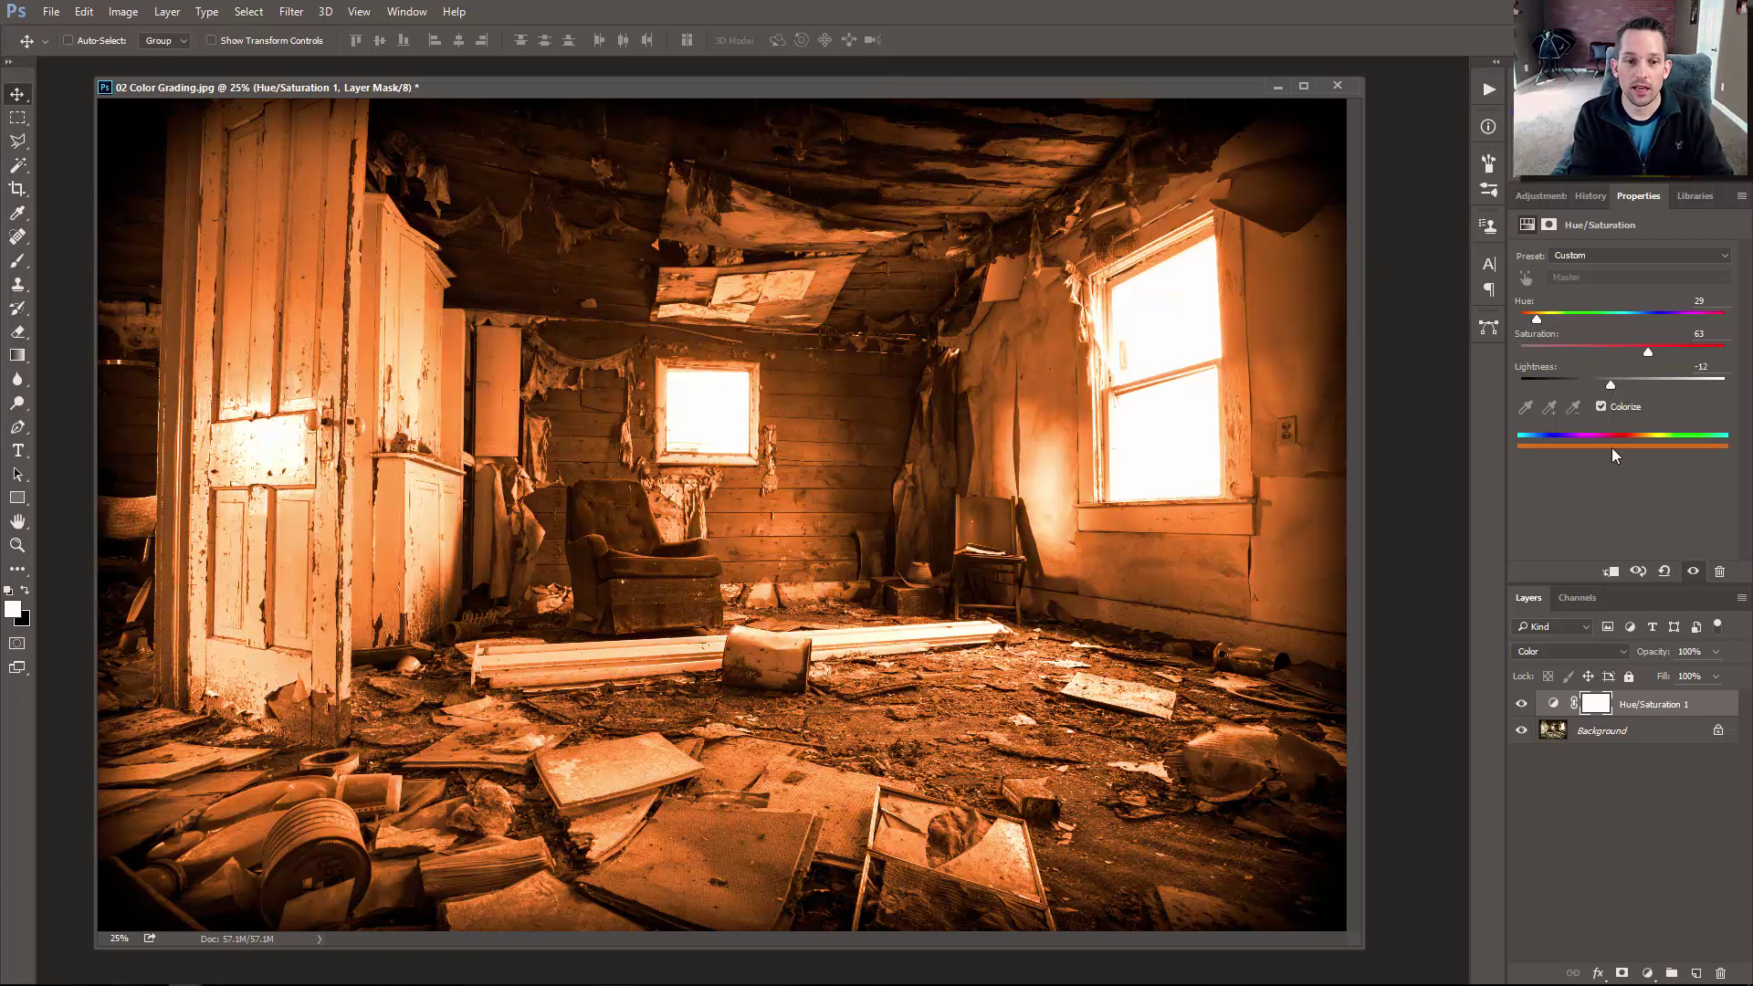
Step: Try several opacities for the Hue/Saturation layer, comparing against the original image, and reduce it to 20%
{"action": "left_click", "coordinate": [1716, 651]}
{"action": "left_click_drag", "start_coordinate": [1677, 675], "coordinate": [1662, 675]}
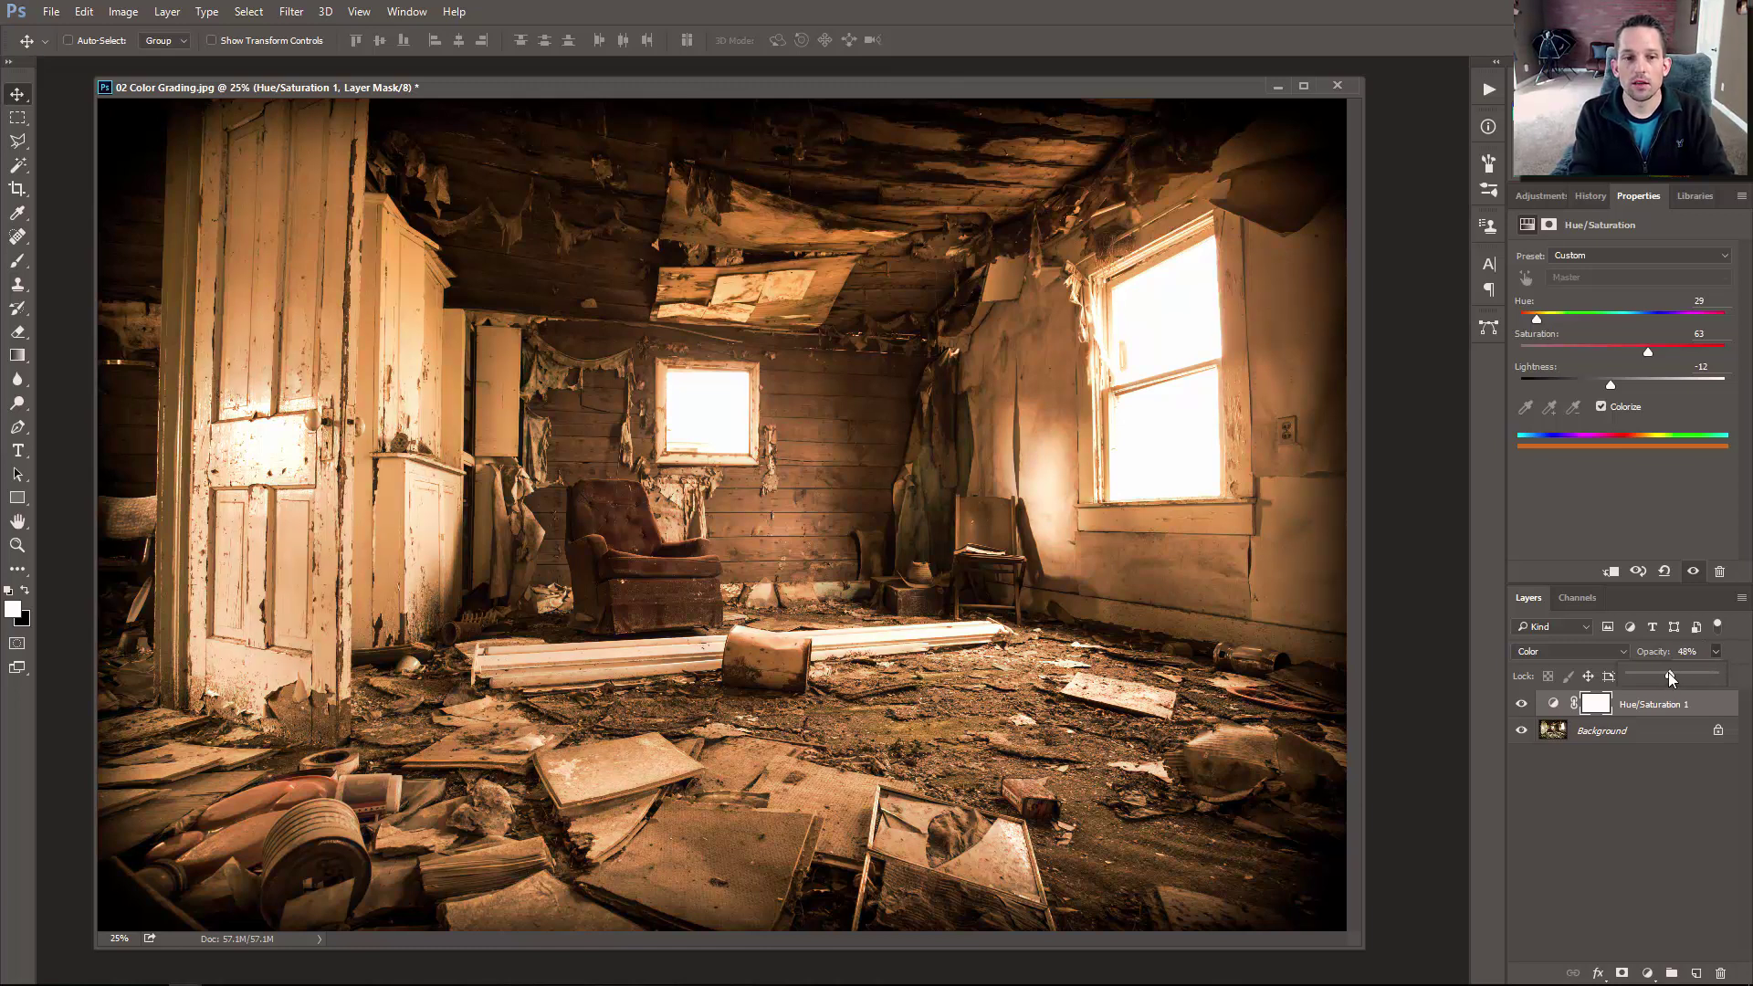
{"action": "left_click", "coordinate": [1560, 708]}
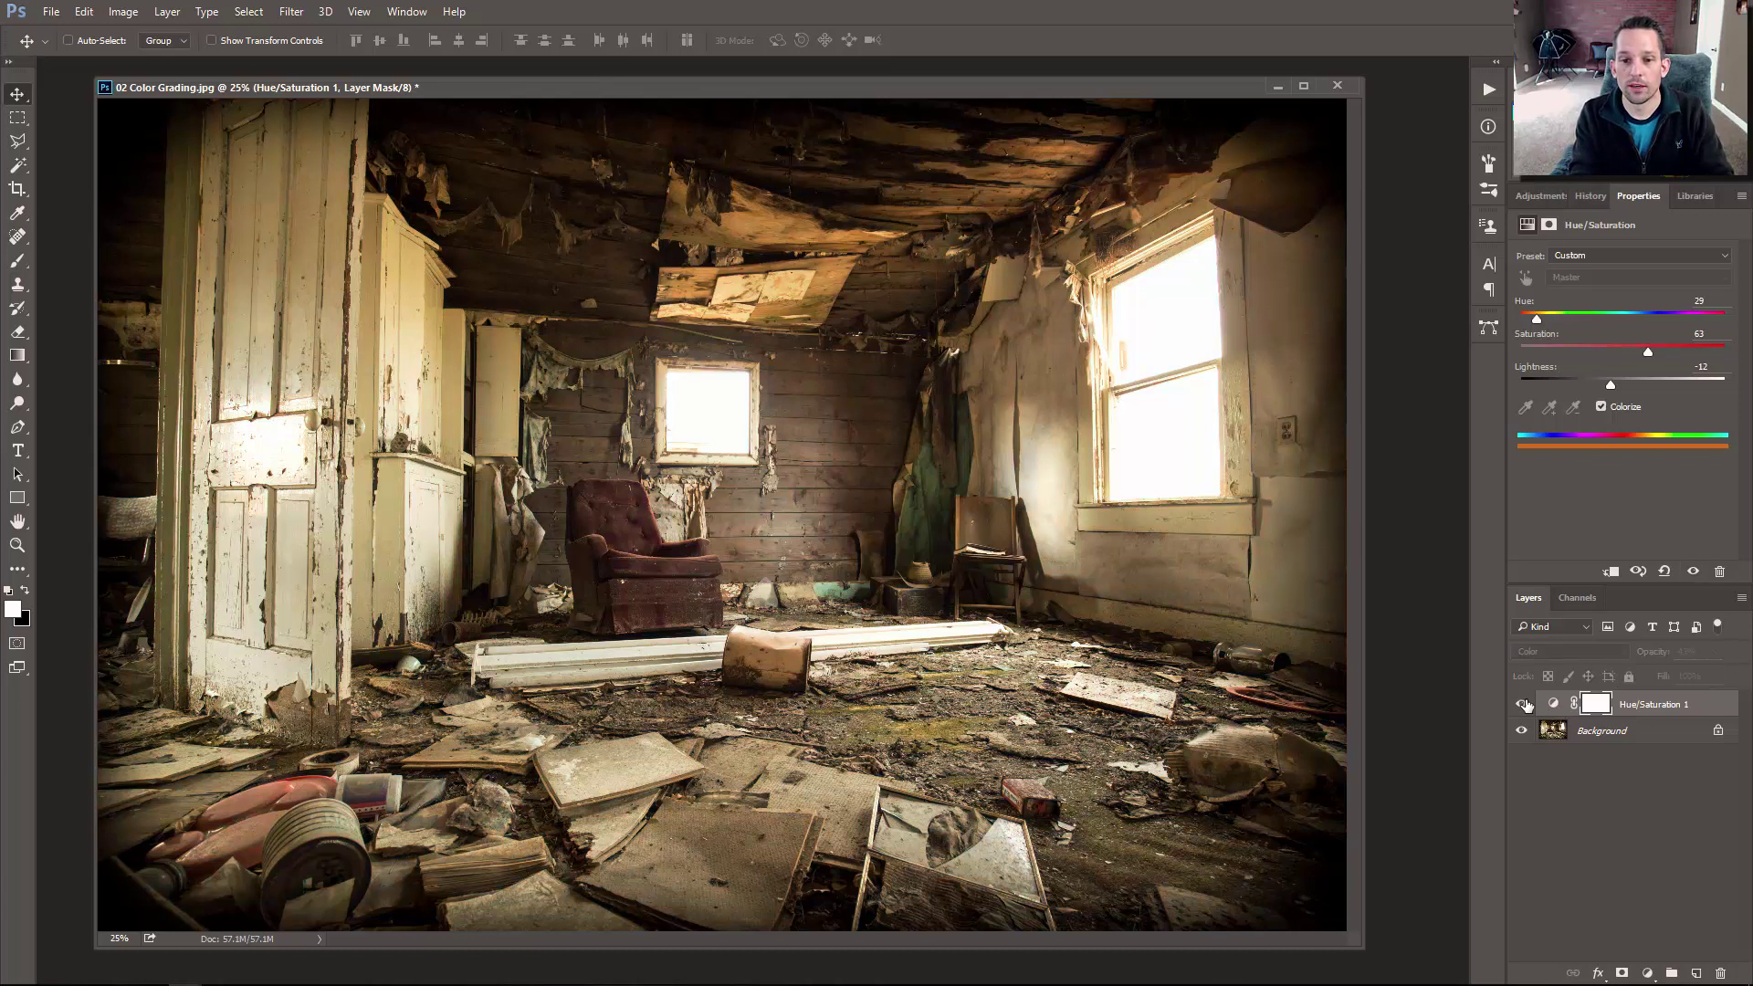
{"action": "left_click", "coordinate": [1715, 652]}
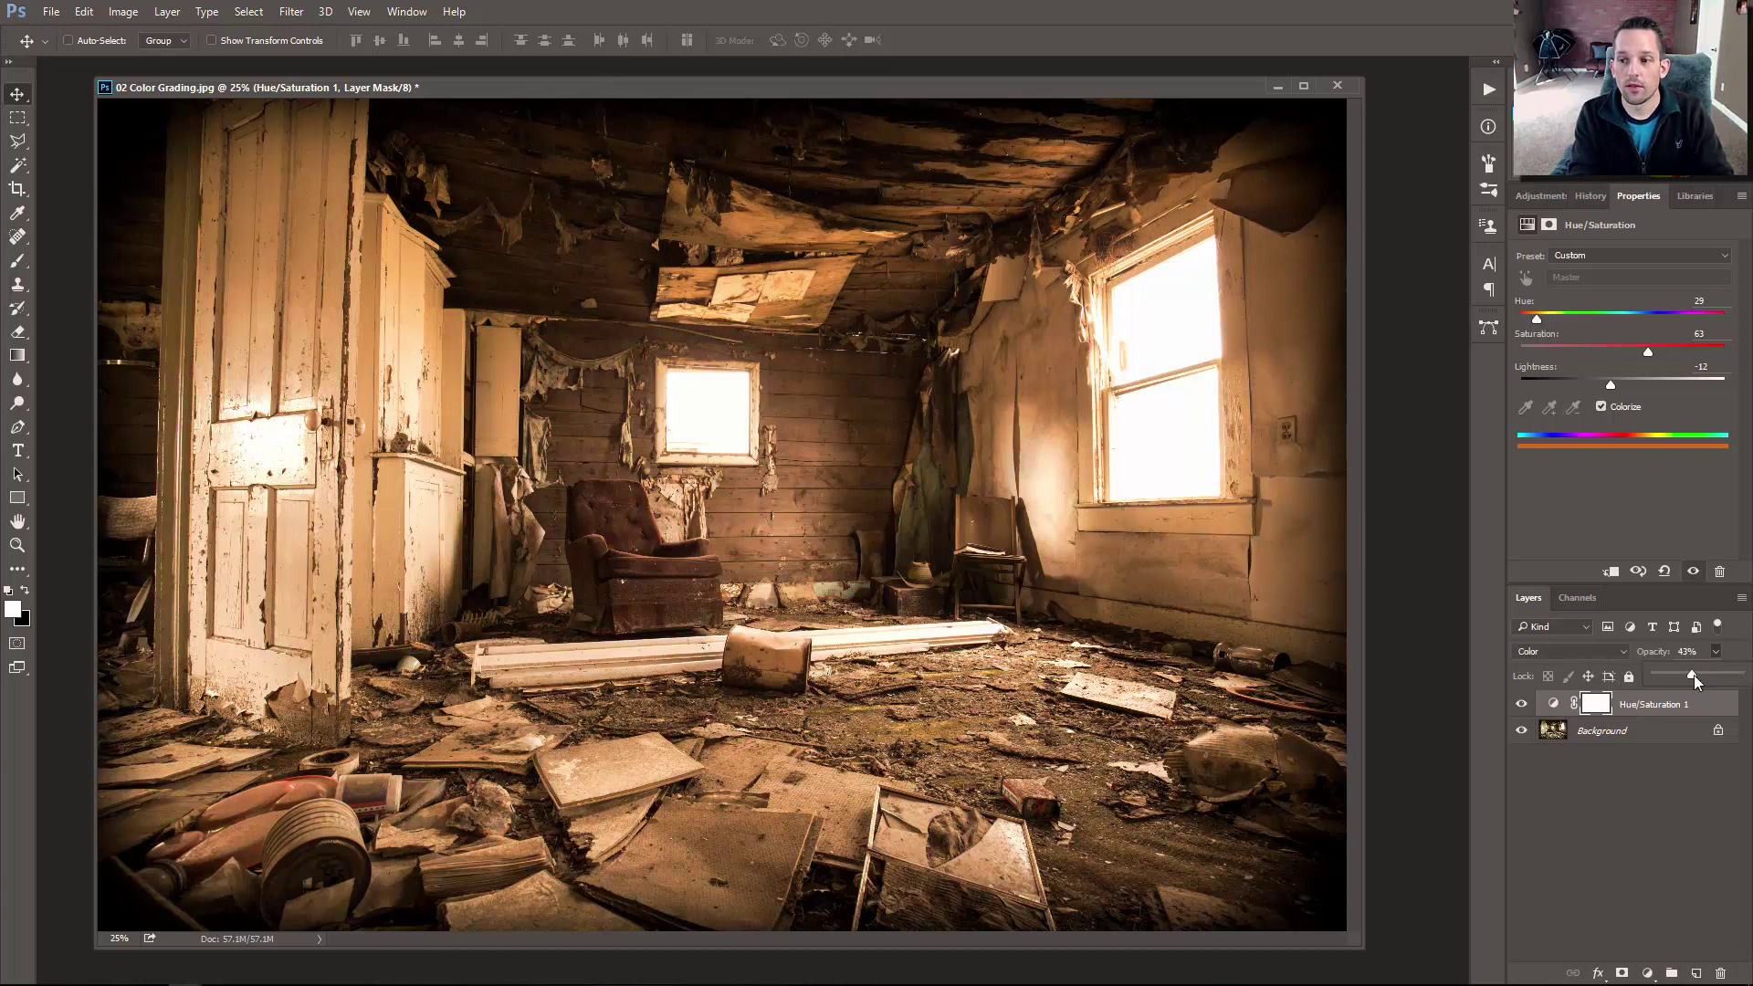
{"action": "left_click_drag", "start_coordinate": [1688, 675], "coordinate": [1738, 675]}
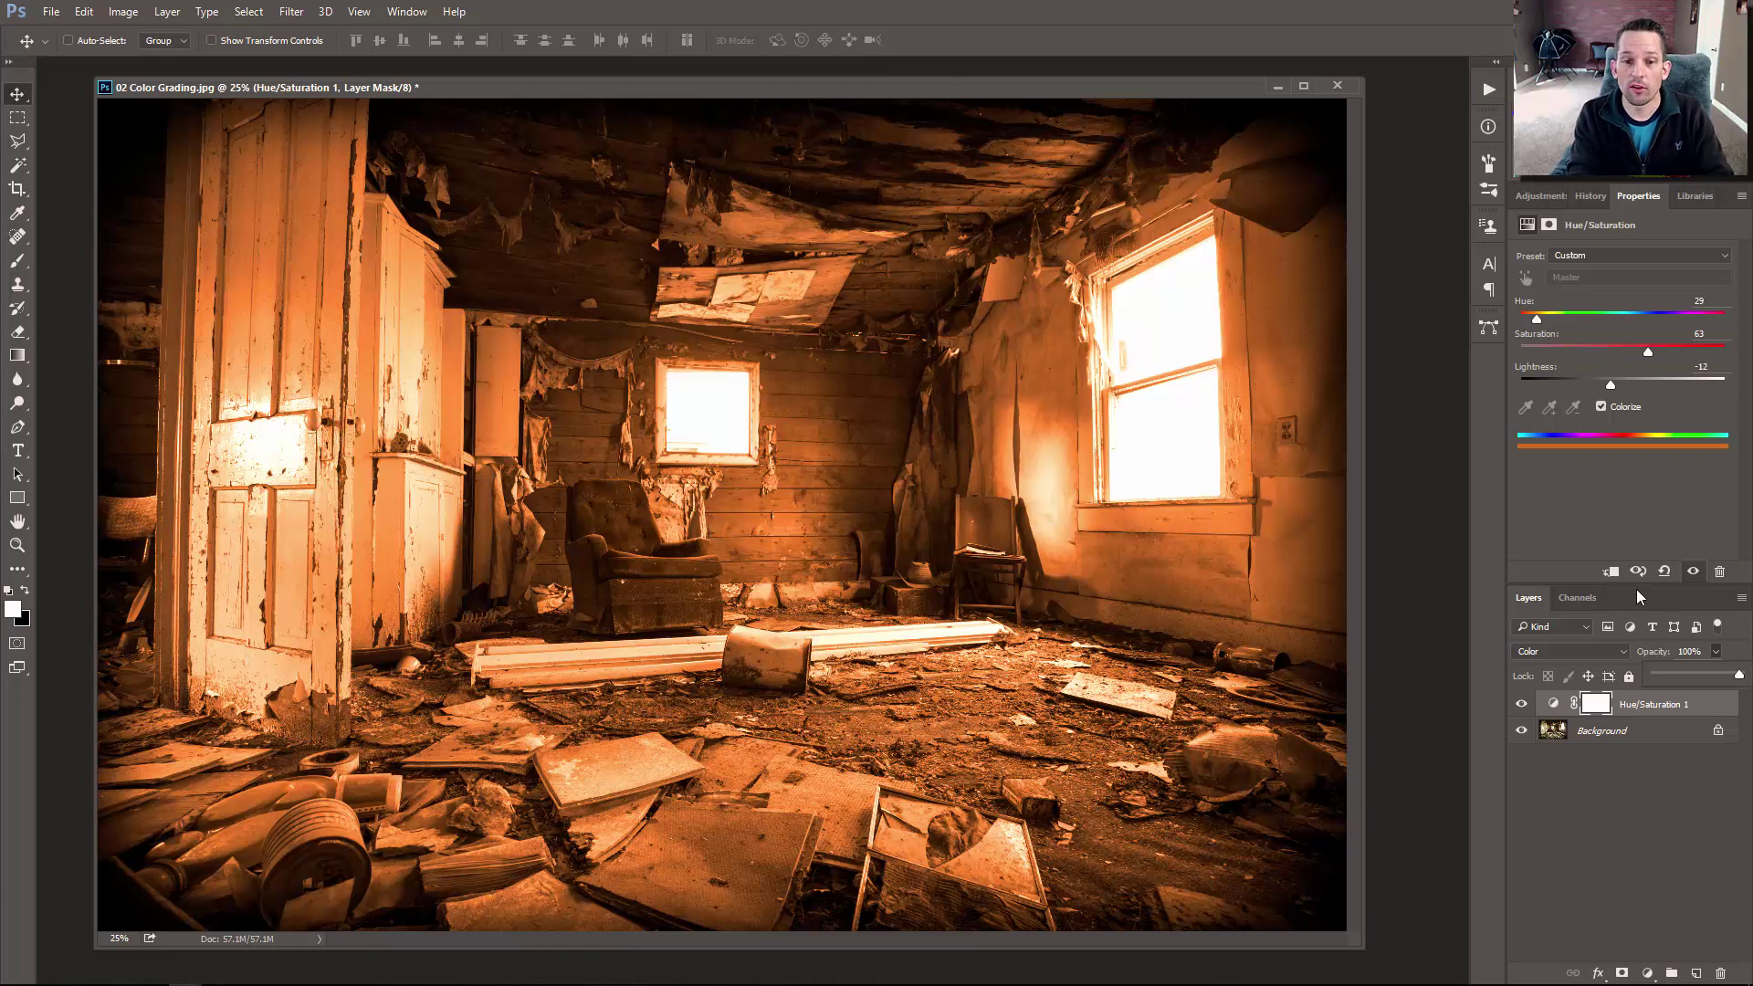
{"action": "left_click_drag", "start_coordinate": [1738, 675], "coordinate": [1686, 676]}
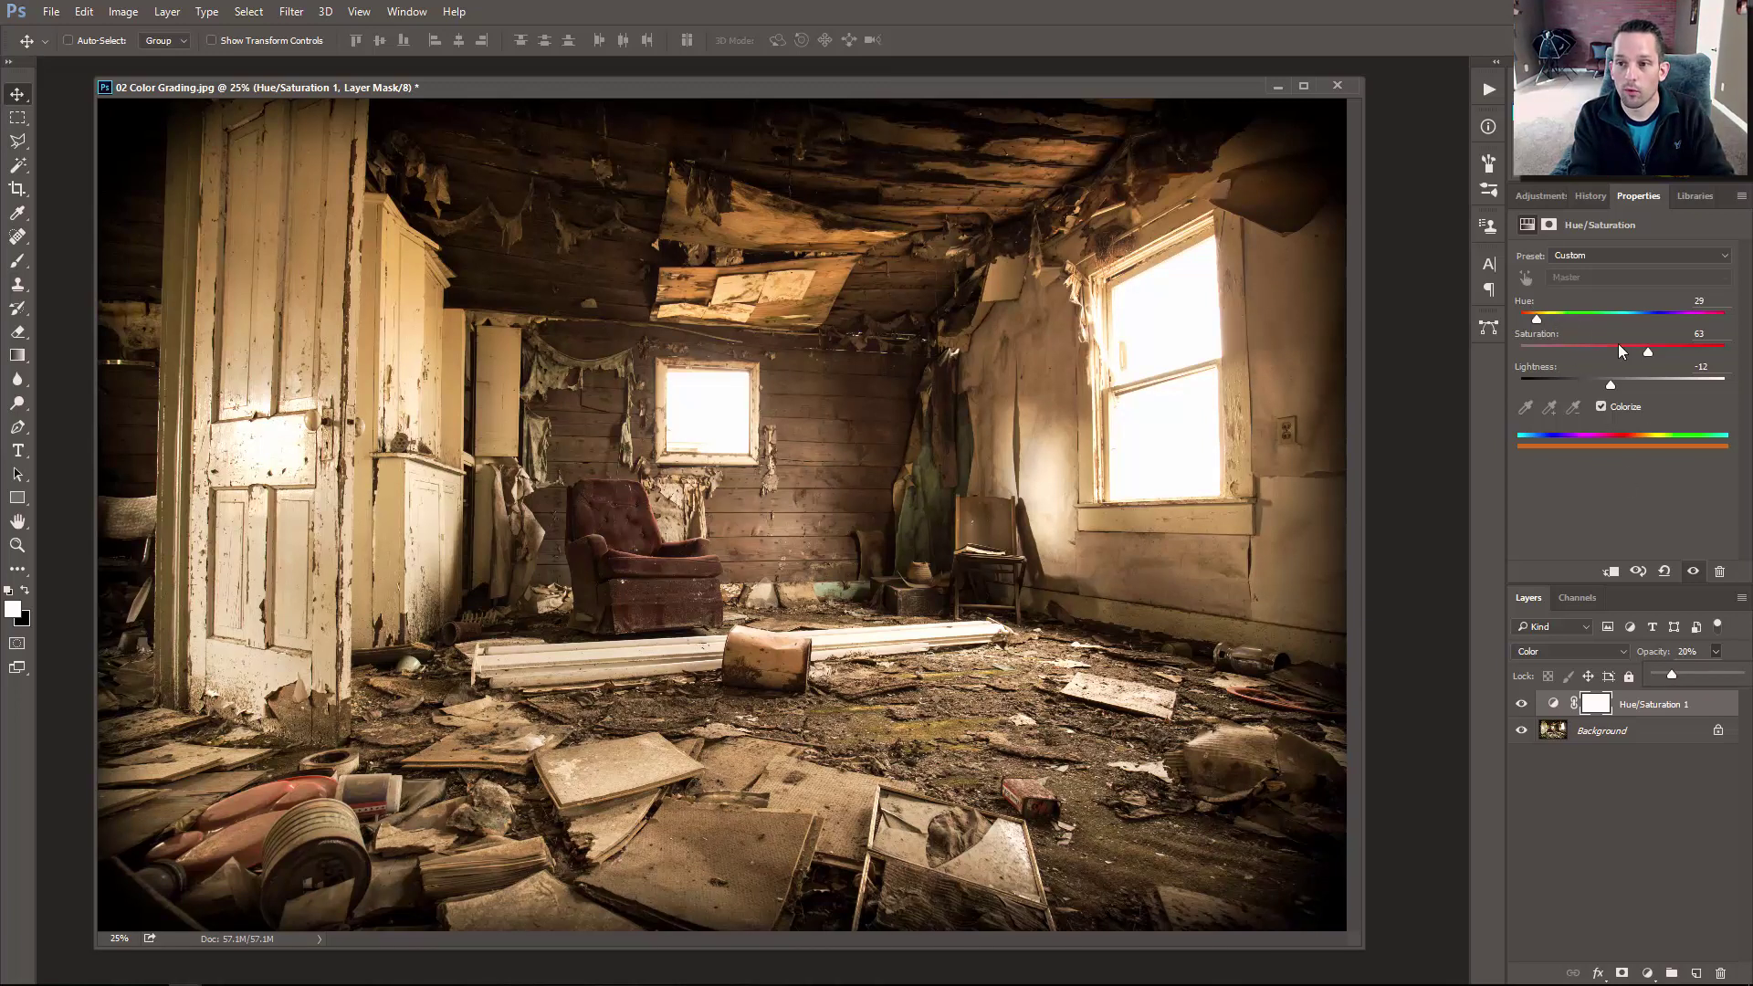
Step: Shift the color tint to green with hue 140, saturation 78 and lightness -17, and set the layer's opacity to 17%
{"action": "left_click_drag", "start_coordinate": [1538, 320], "coordinate": [1622, 325]}
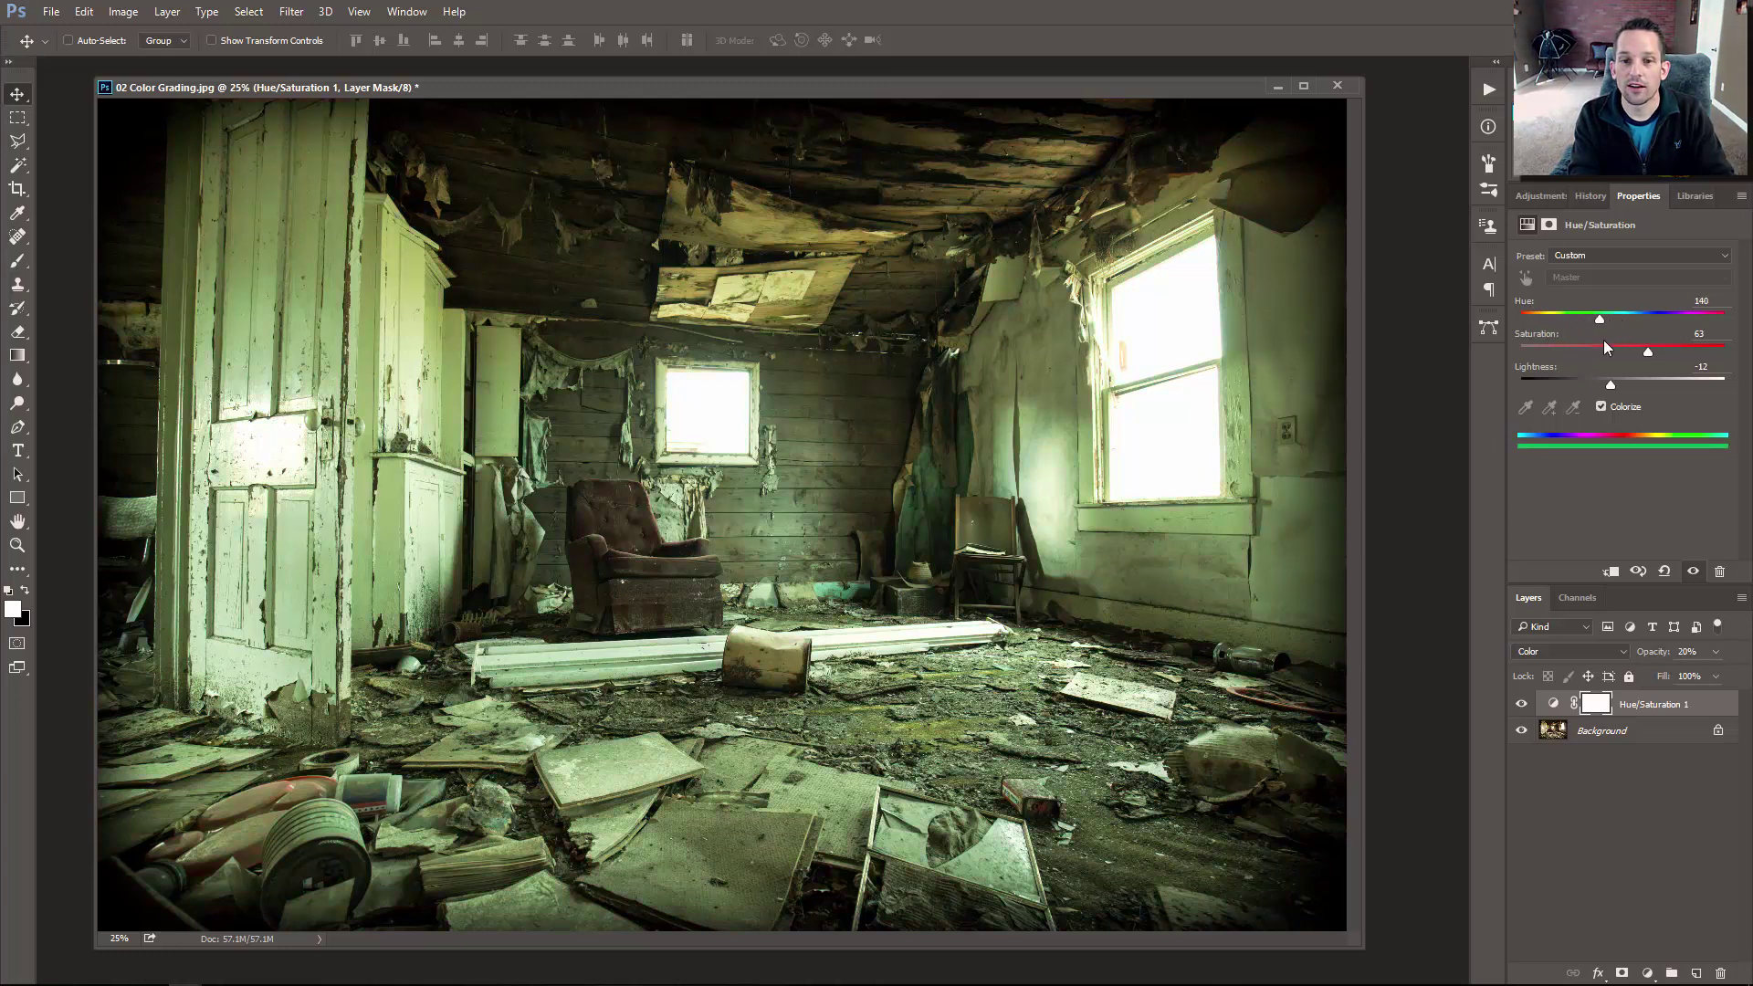
{"action": "left_click", "coordinate": [1716, 652]}
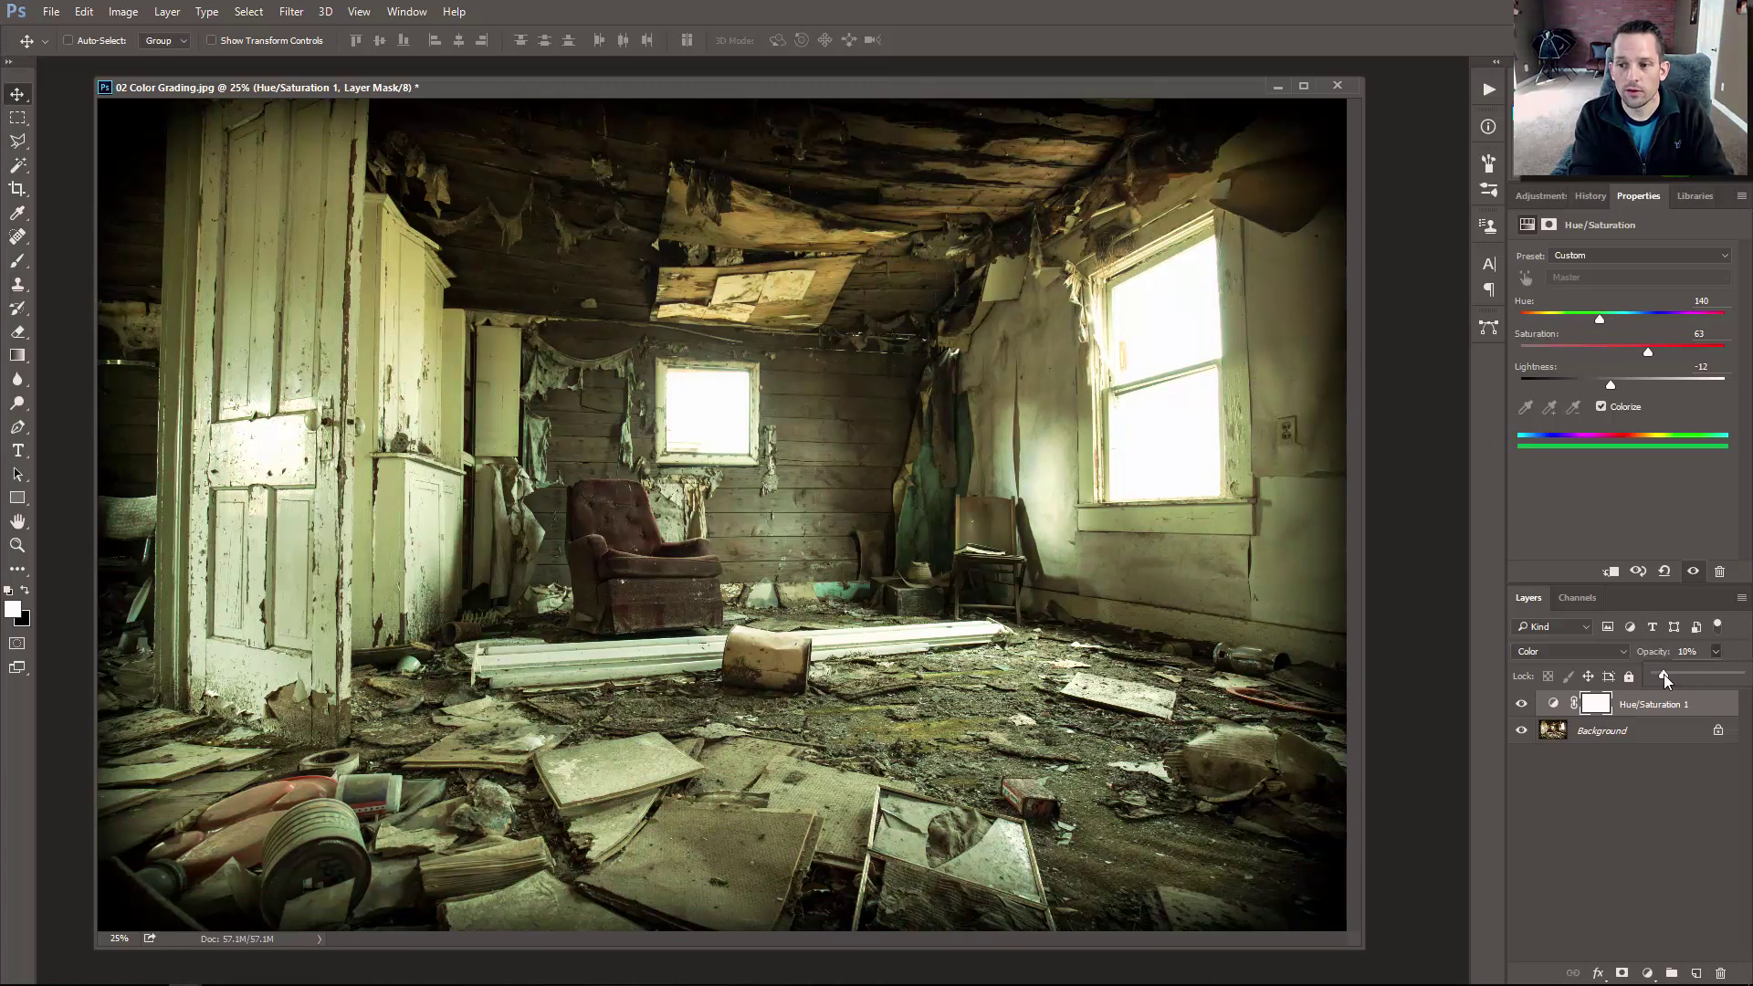
{"action": "left_click_drag", "start_coordinate": [1668, 675], "coordinate": [1671, 672]}
{"action": "left_click_drag", "start_coordinate": [1648, 351], "coordinate": [1605, 376]}
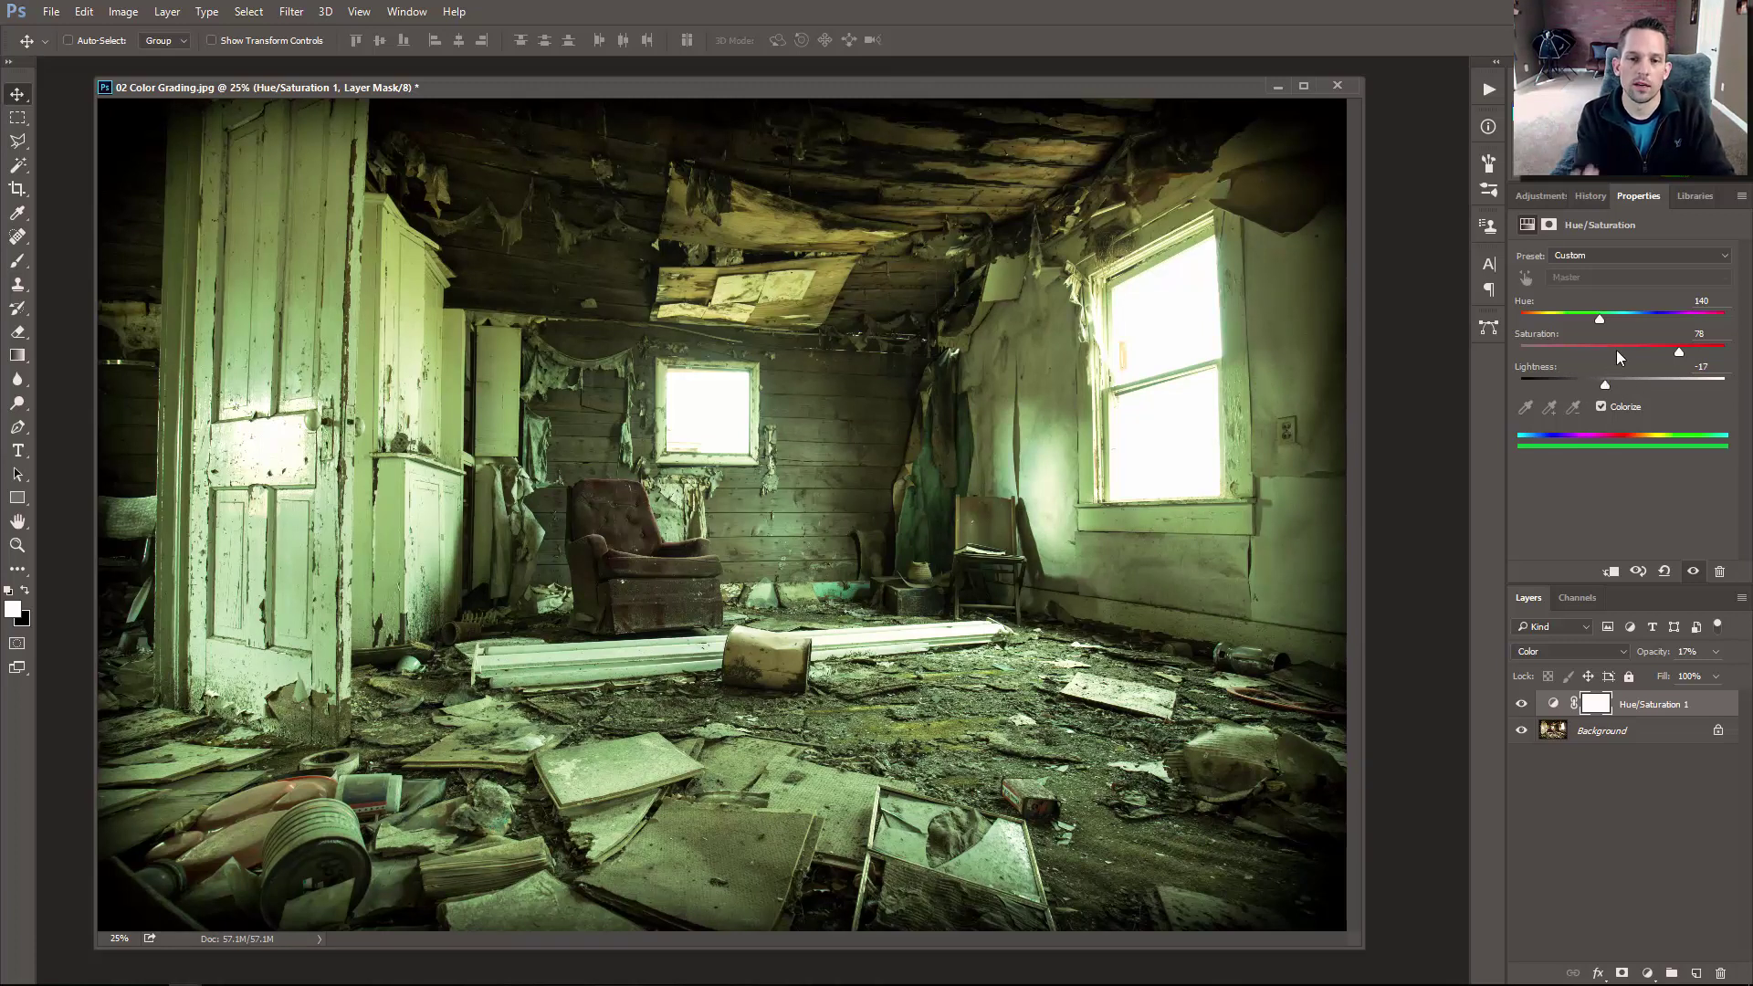
Step: Hide the Hue/Saturation layer and add a Gradient Map adjustment layer using the Sepia Toned gradient preset
{"action": "left_click", "coordinate": [1521, 704]}
{"action": "left_click", "coordinate": [1649, 973]}
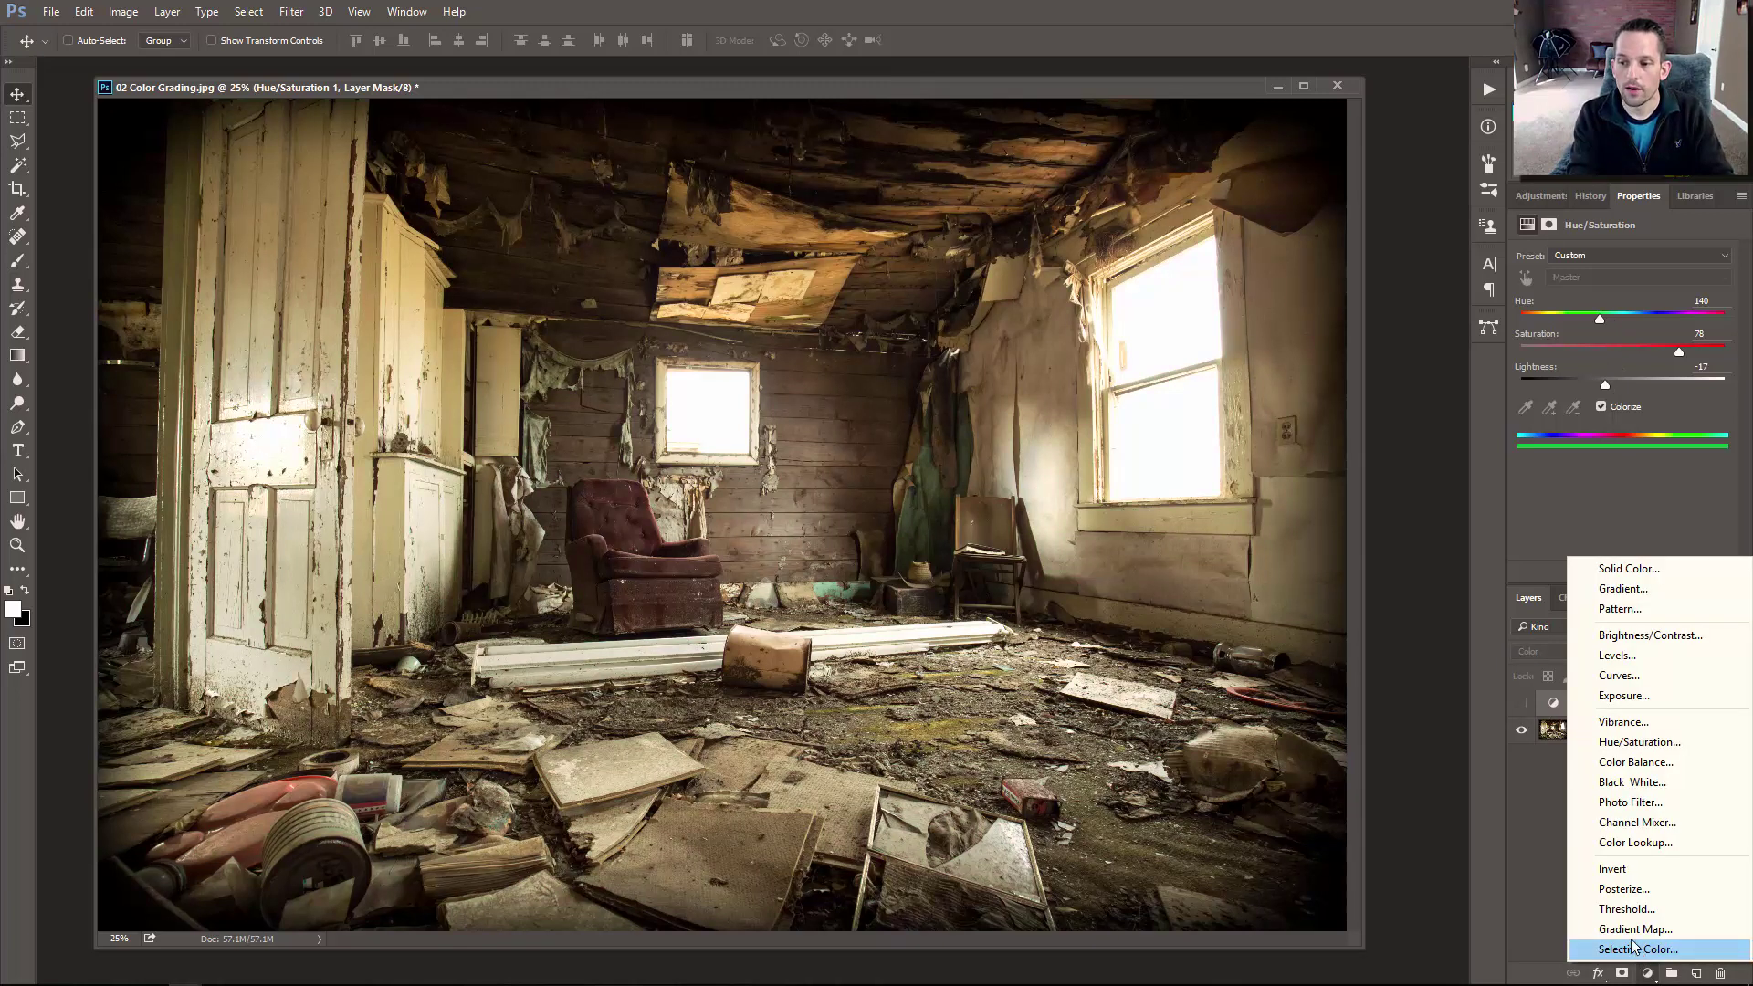
{"action": "left_click", "coordinate": [1629, 931]}
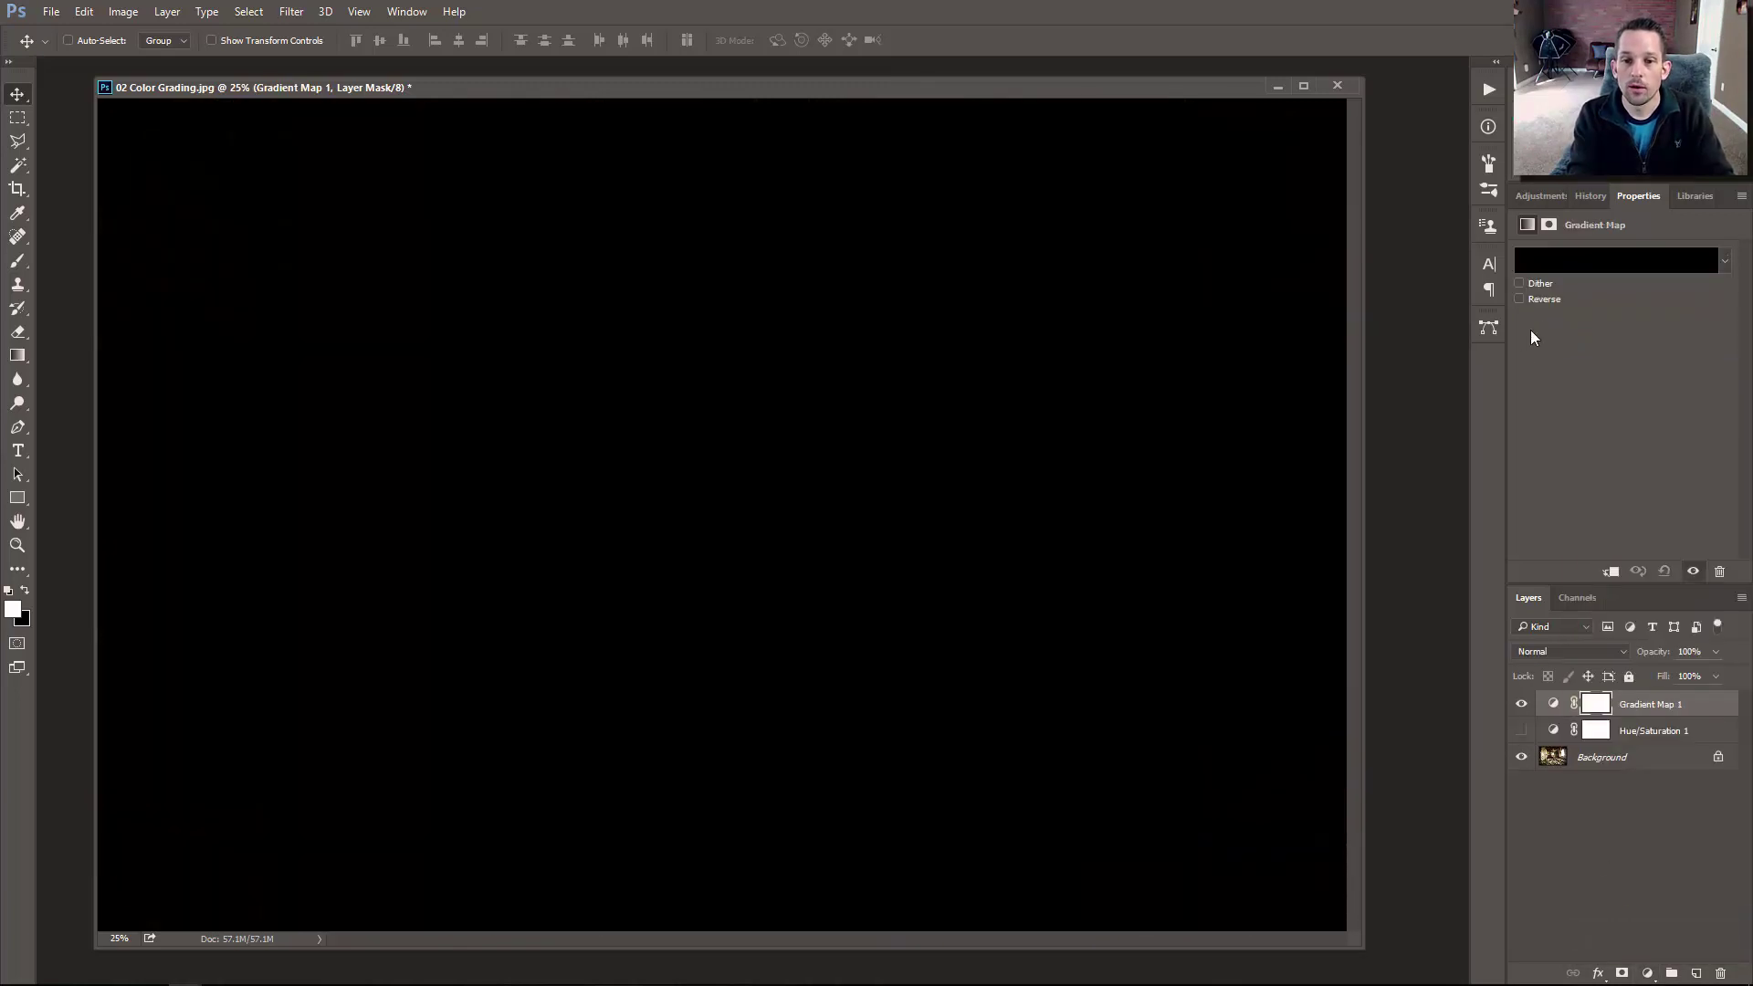
{"action": "left_click", "coordinate": [1585, 271]}
{"action": "left_click", "coordinate": [1287, 227]}
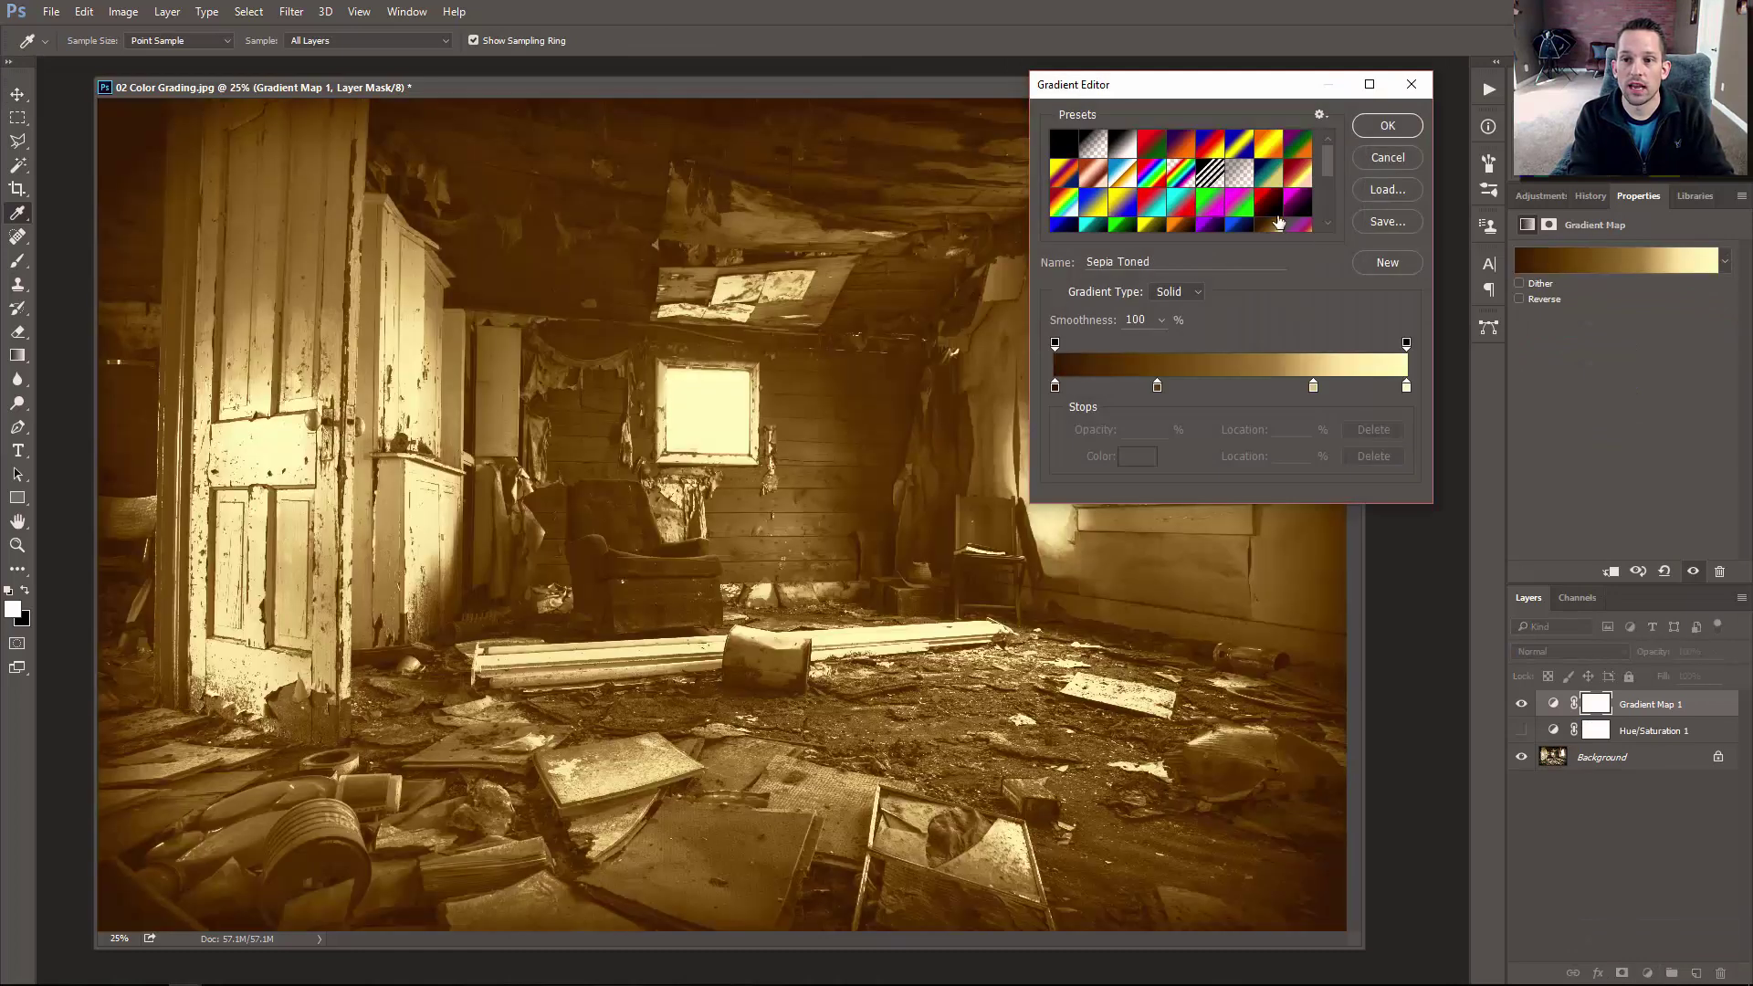
{"action": "left_click", "coordinate": [1383, 130]}
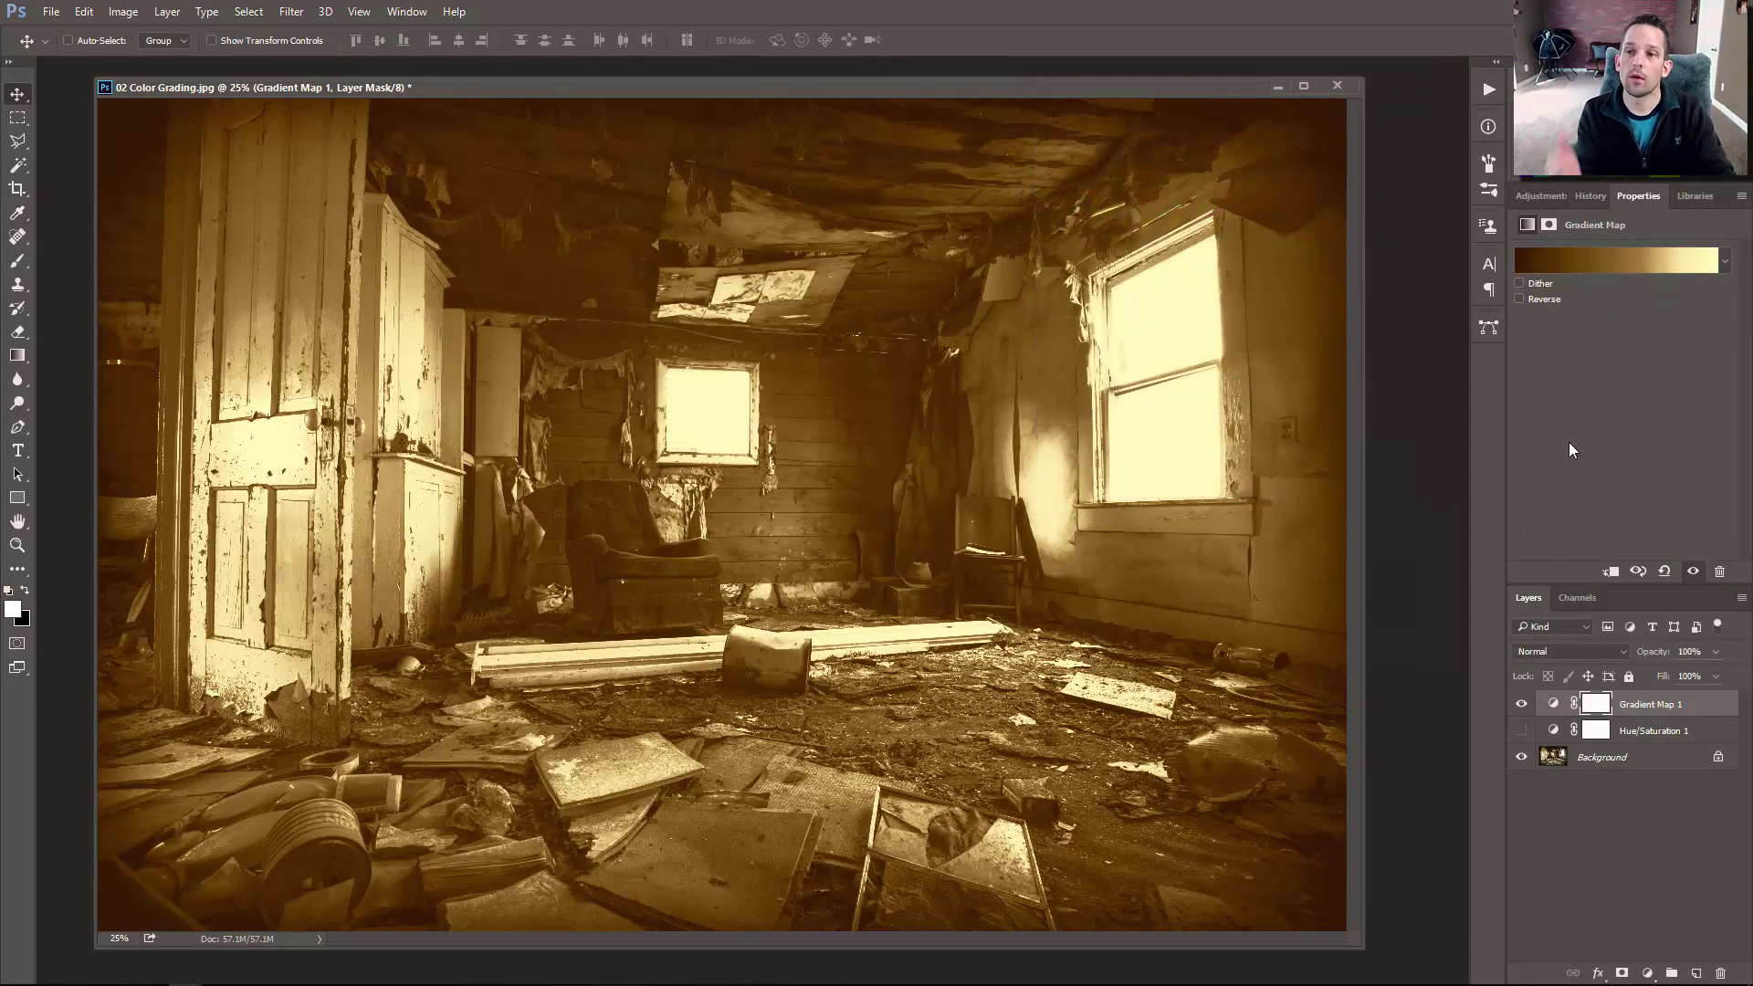
Step: Review the Gradient Map's color stops without changing them, and set the layer's blend mode to Color
{"action": "left_click", "coordinate": [1565, 261]}
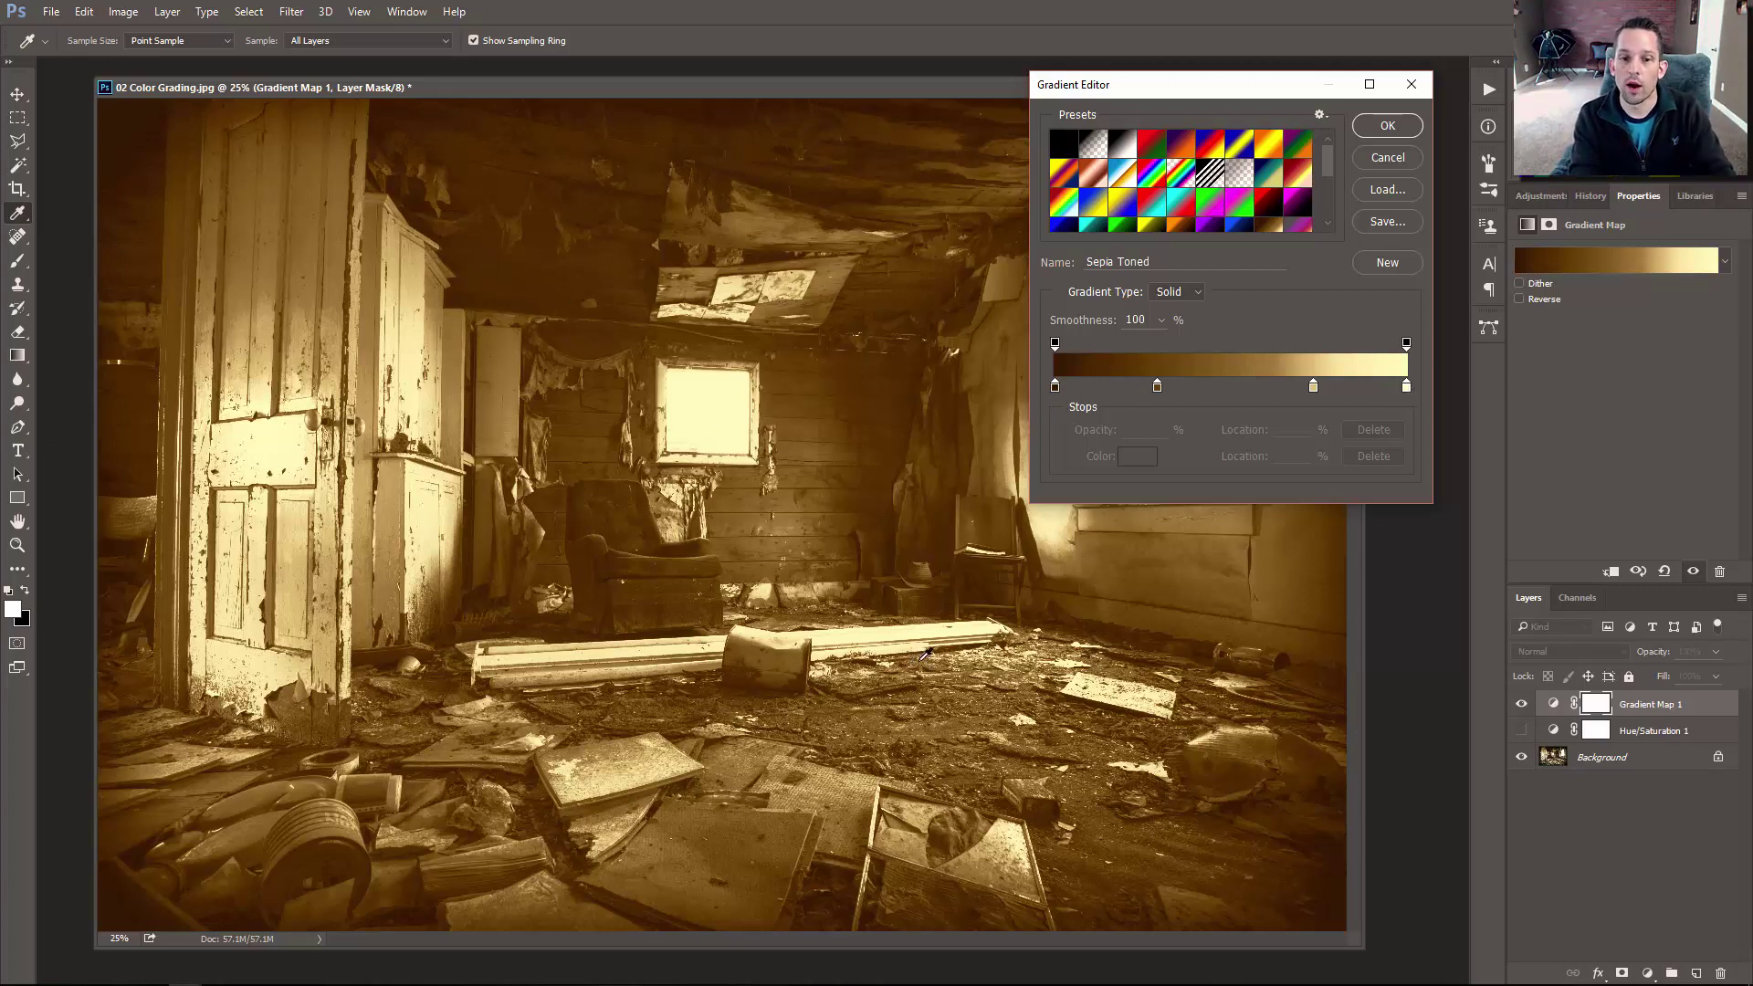
{"action": "left_click", "coordinate": [1389, 128]}
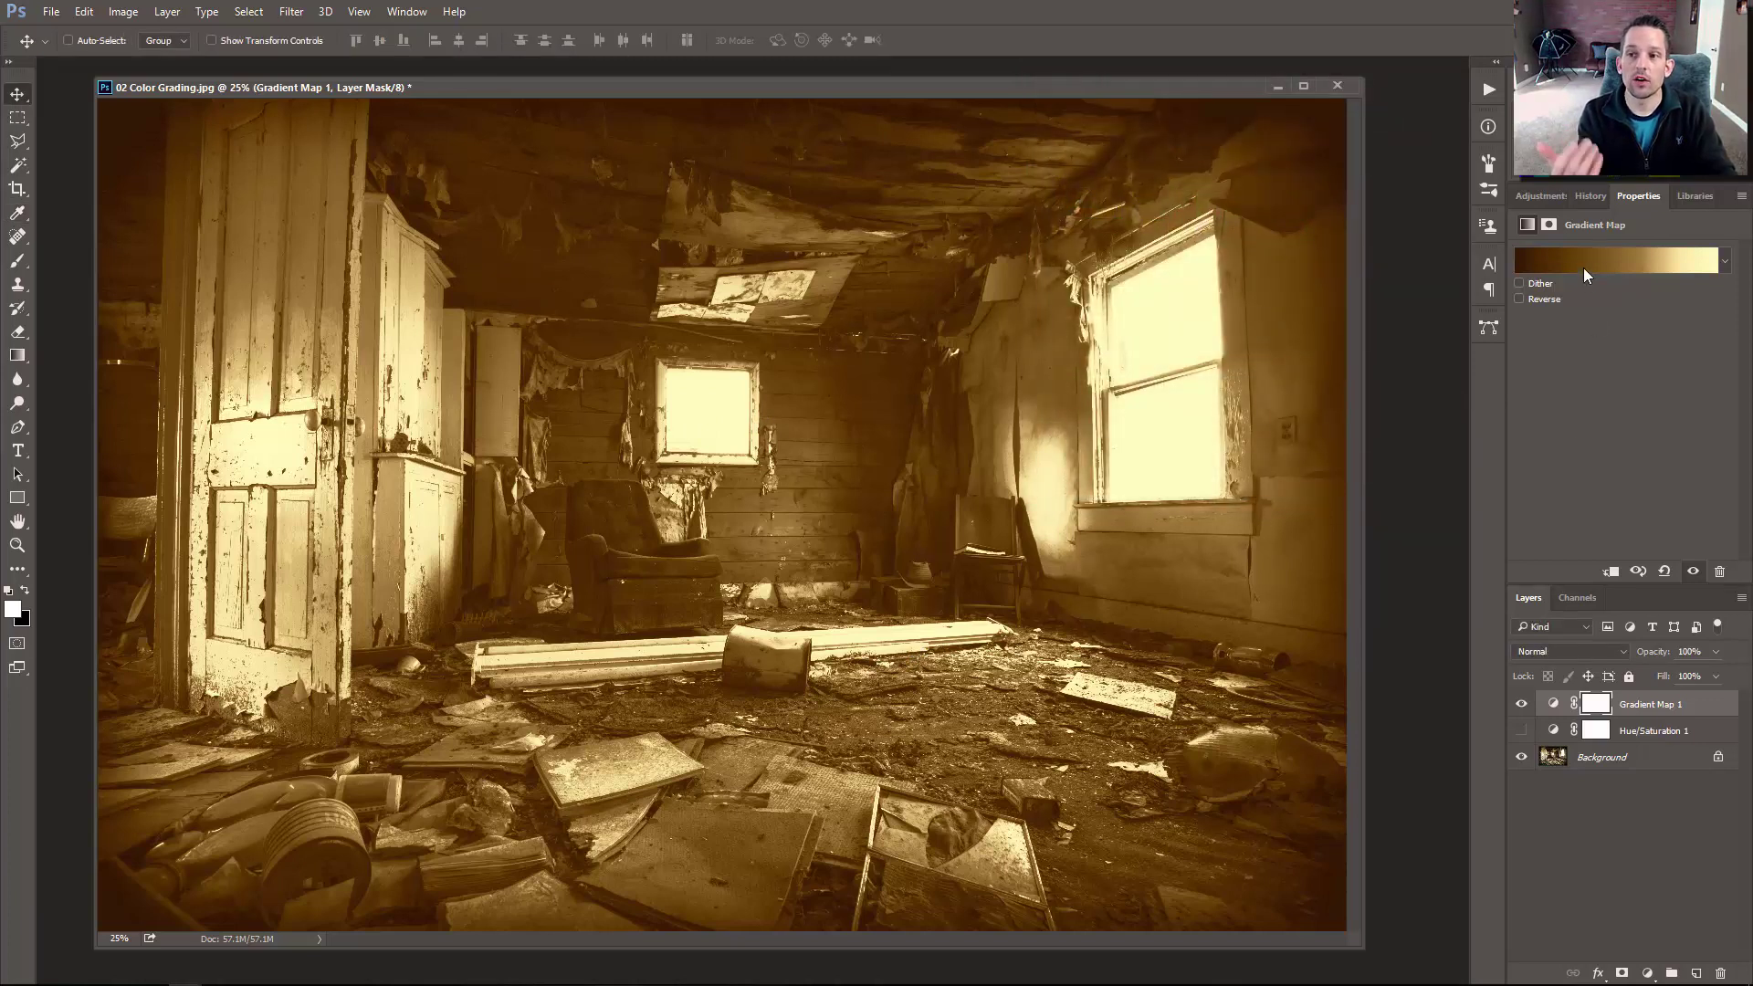
{"action": "left_click", "coordinate": [1542, 655]}
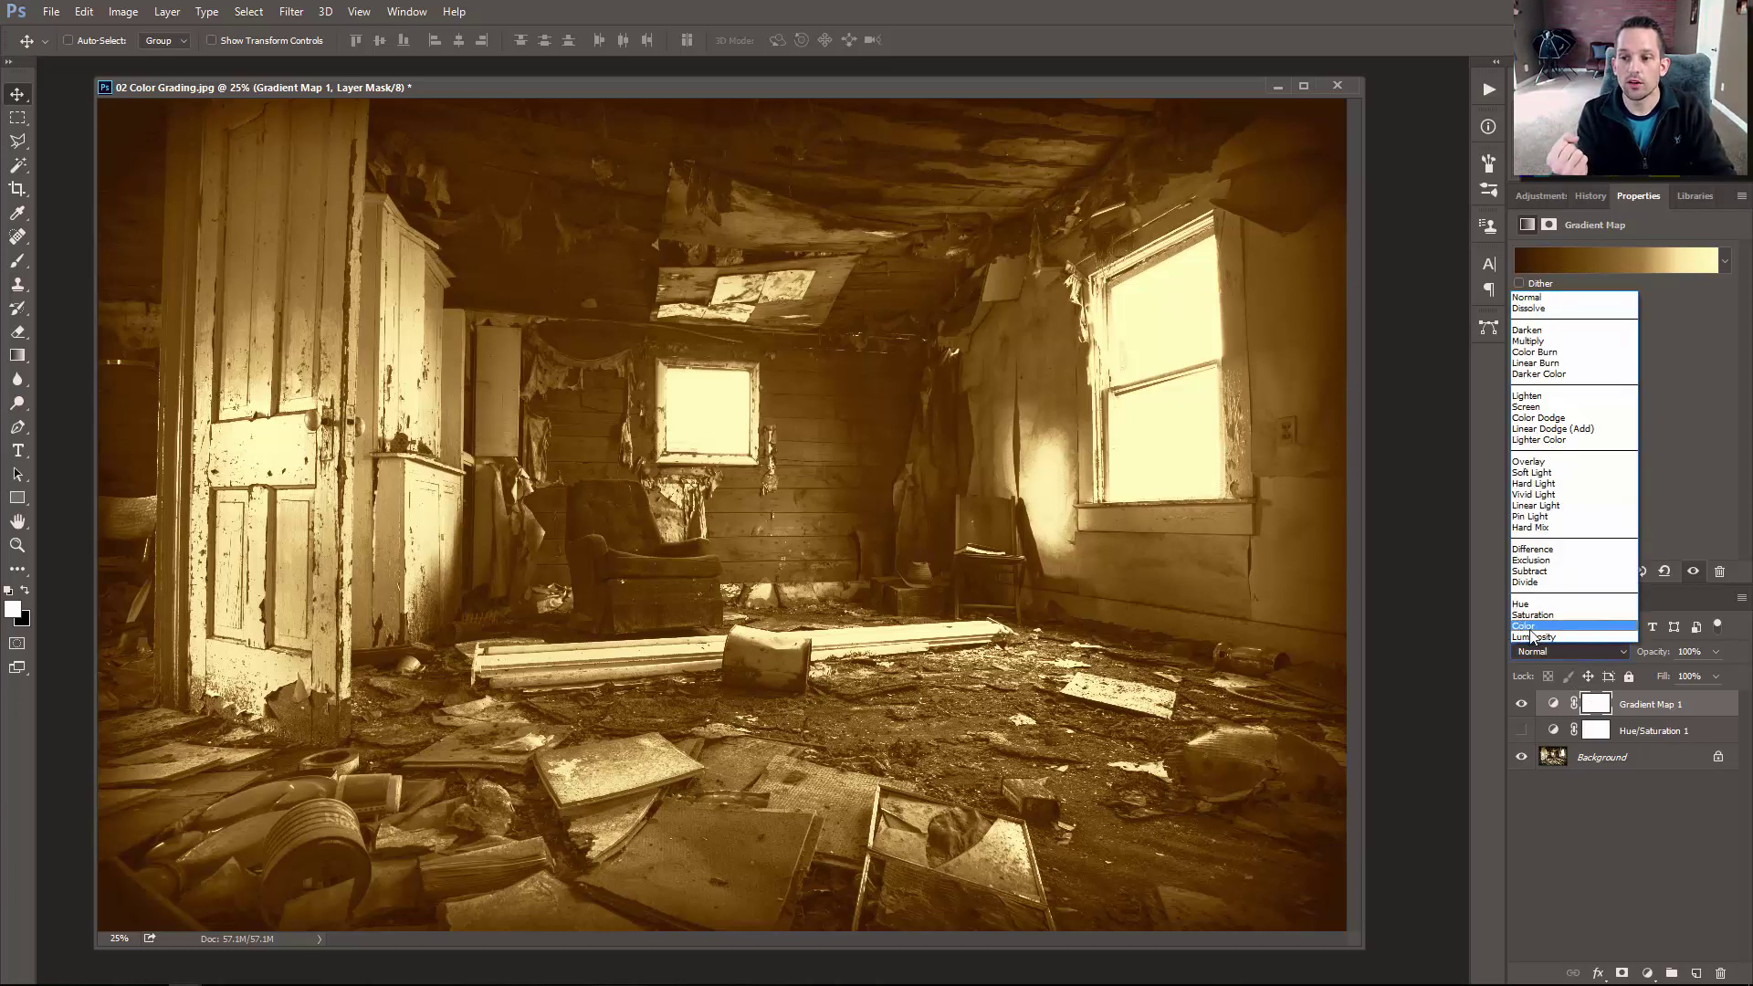
{"action": "left_click", "coordinate": [1530, 628]}
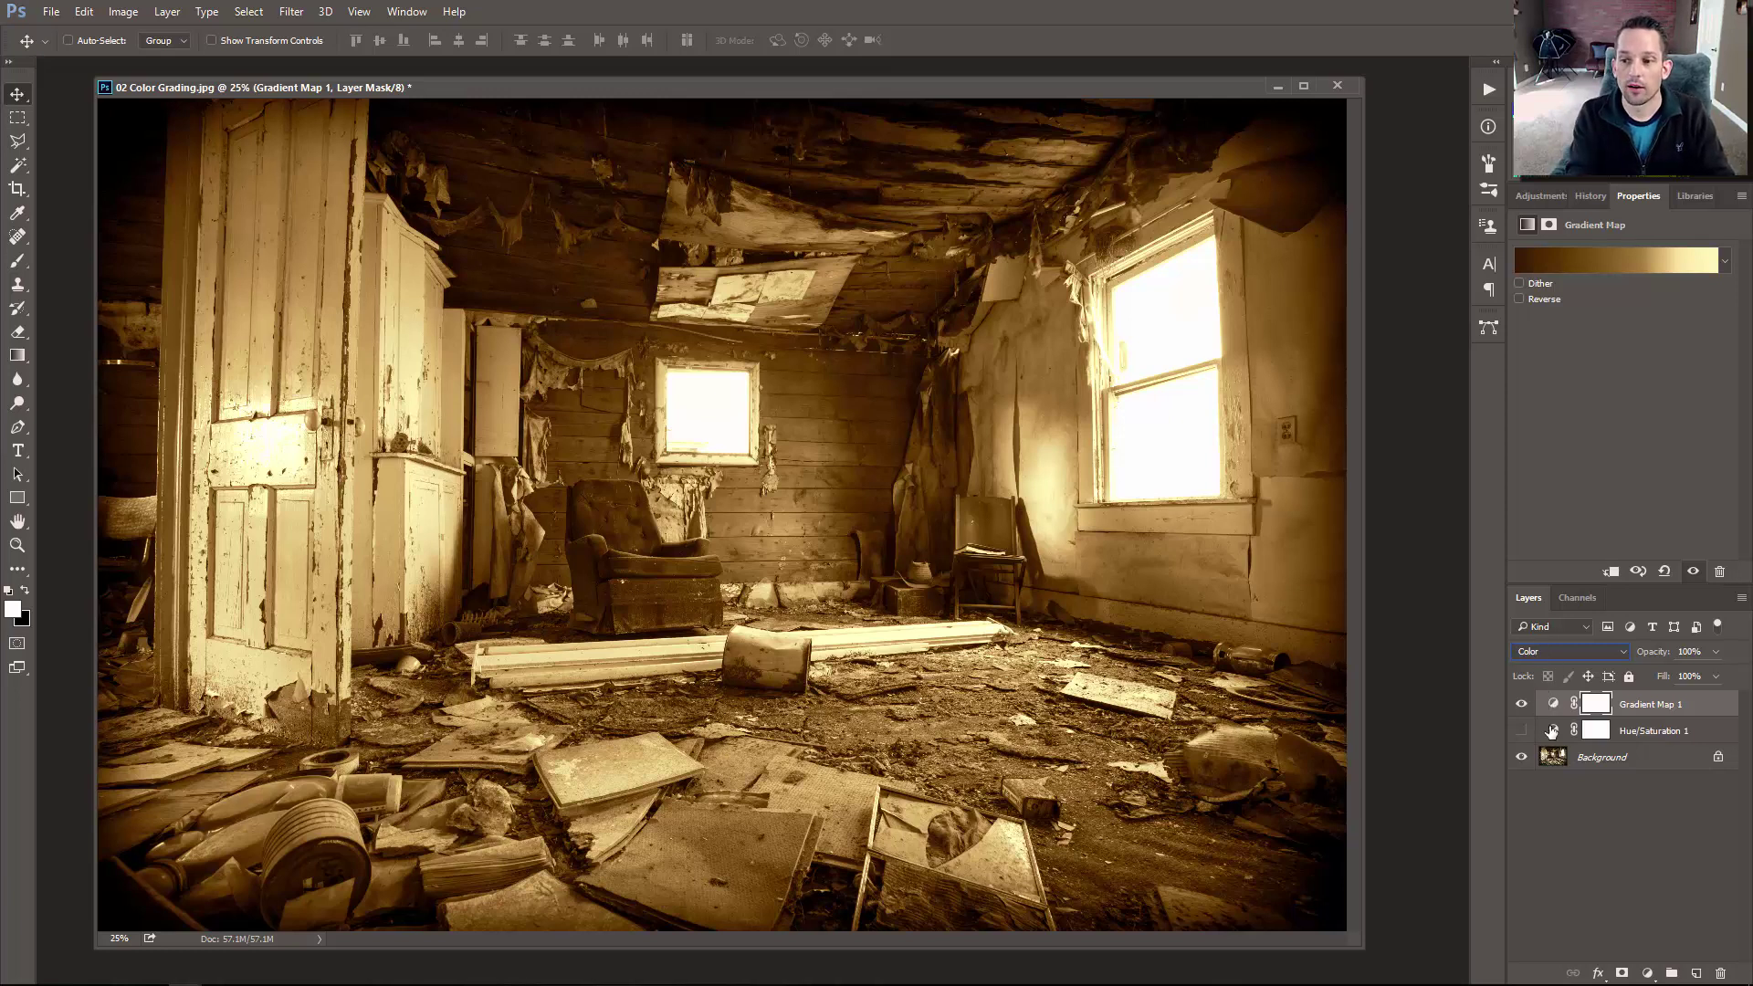
Step: Show the Hue/Saturation layer with the Gradient Map stacked below it, and lower the Gradient Map layer's opacity to 45%
{"action": "left_click", "coordinate": [1521, 730]}
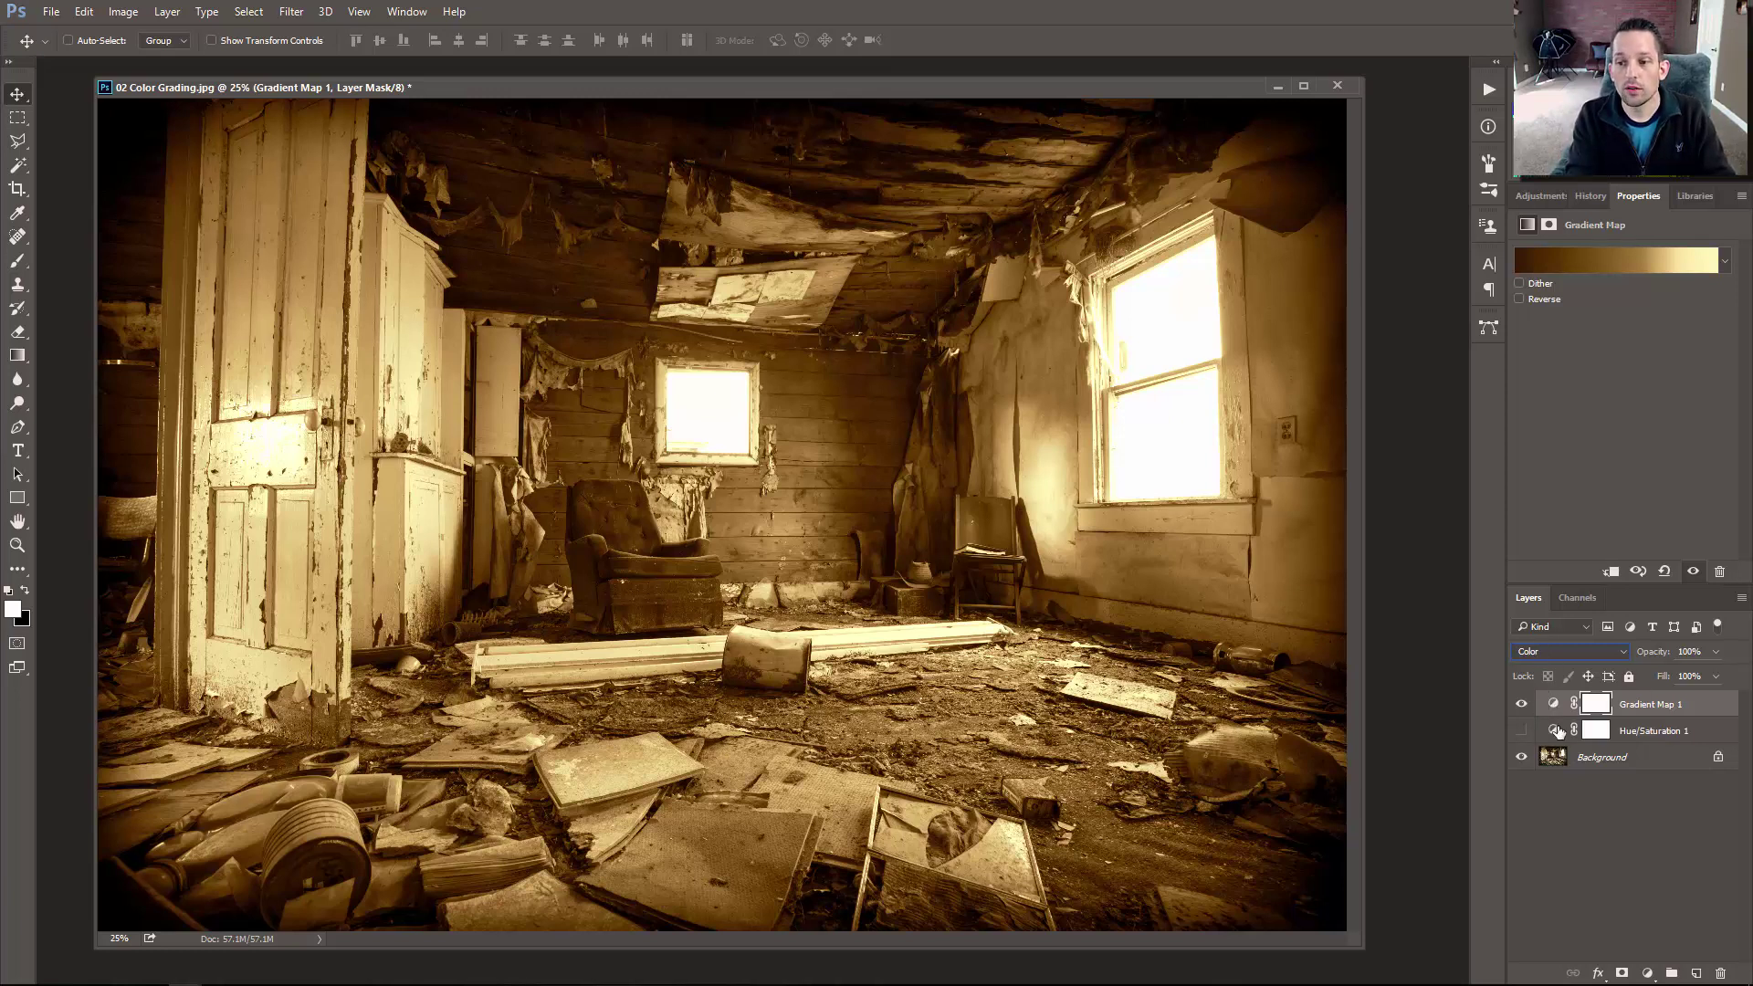
{"action": "left_click_drag", "start_coordinate": [1545, 731], "coordinate": [1558, 696]}
{"action": "left_click", "coordinate": [1565, 733]}
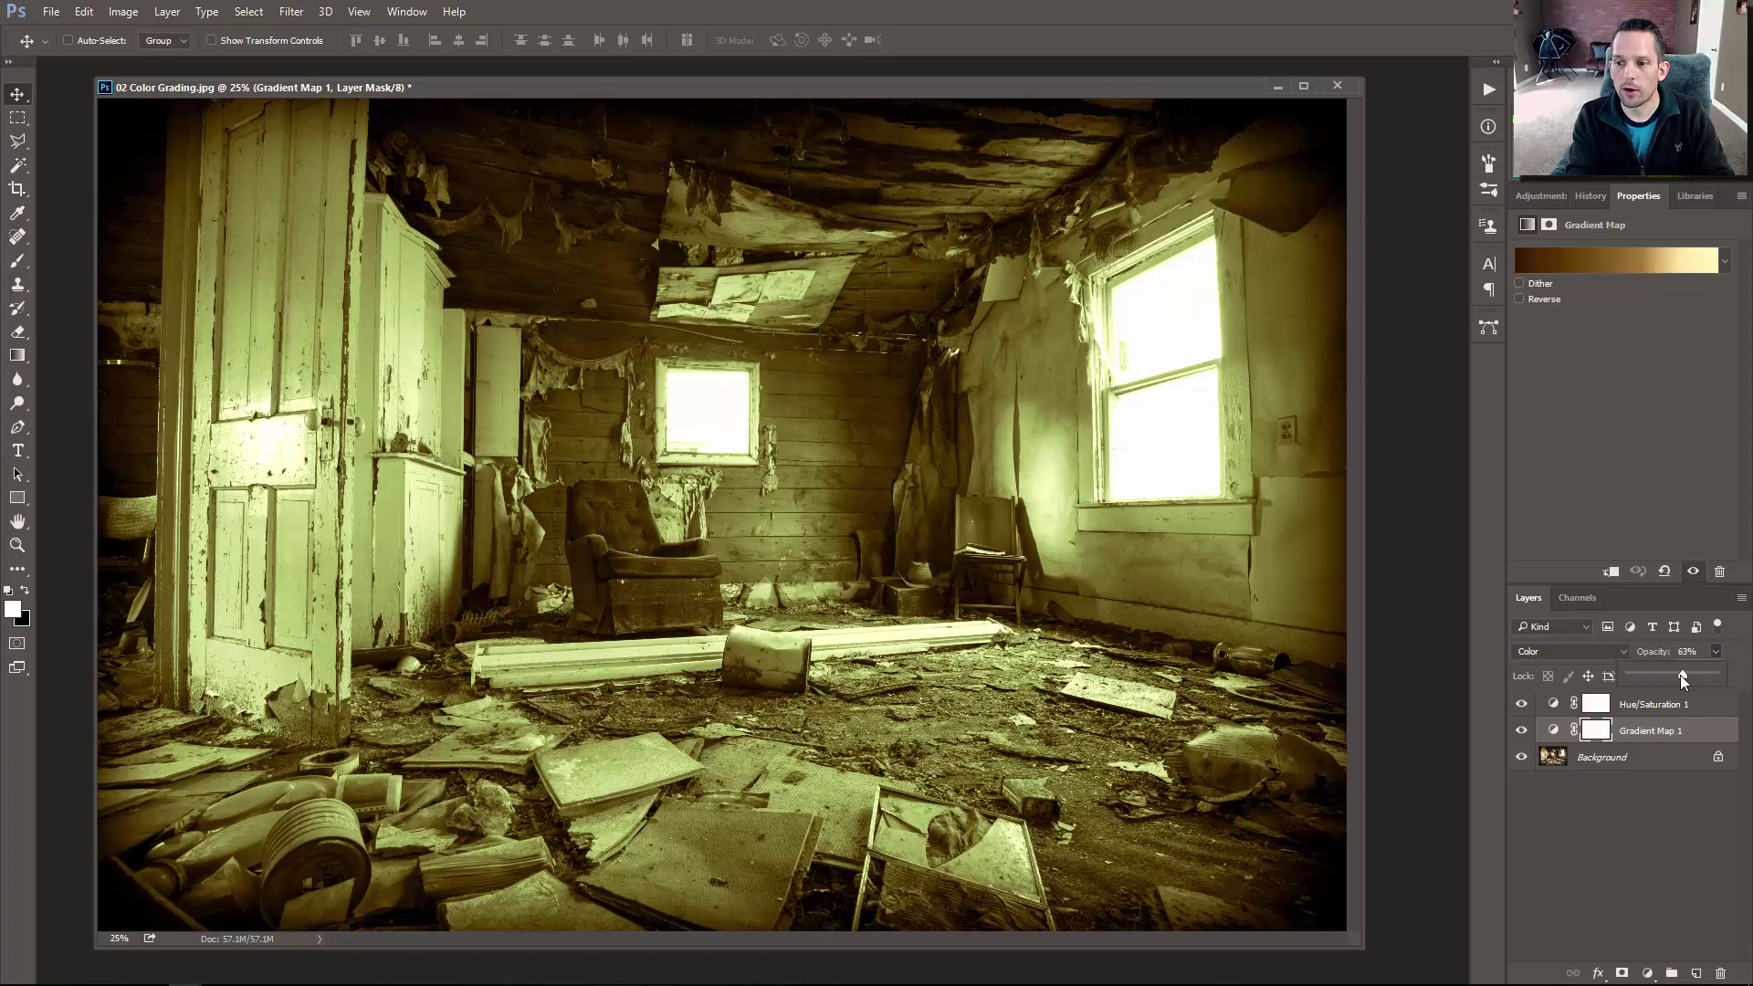
Step: Set the Hue/Saturation layer's hue to 294 and toggle its visibility to compare the effect
{"action": "left_click", "coordinate": [1552, 709]}
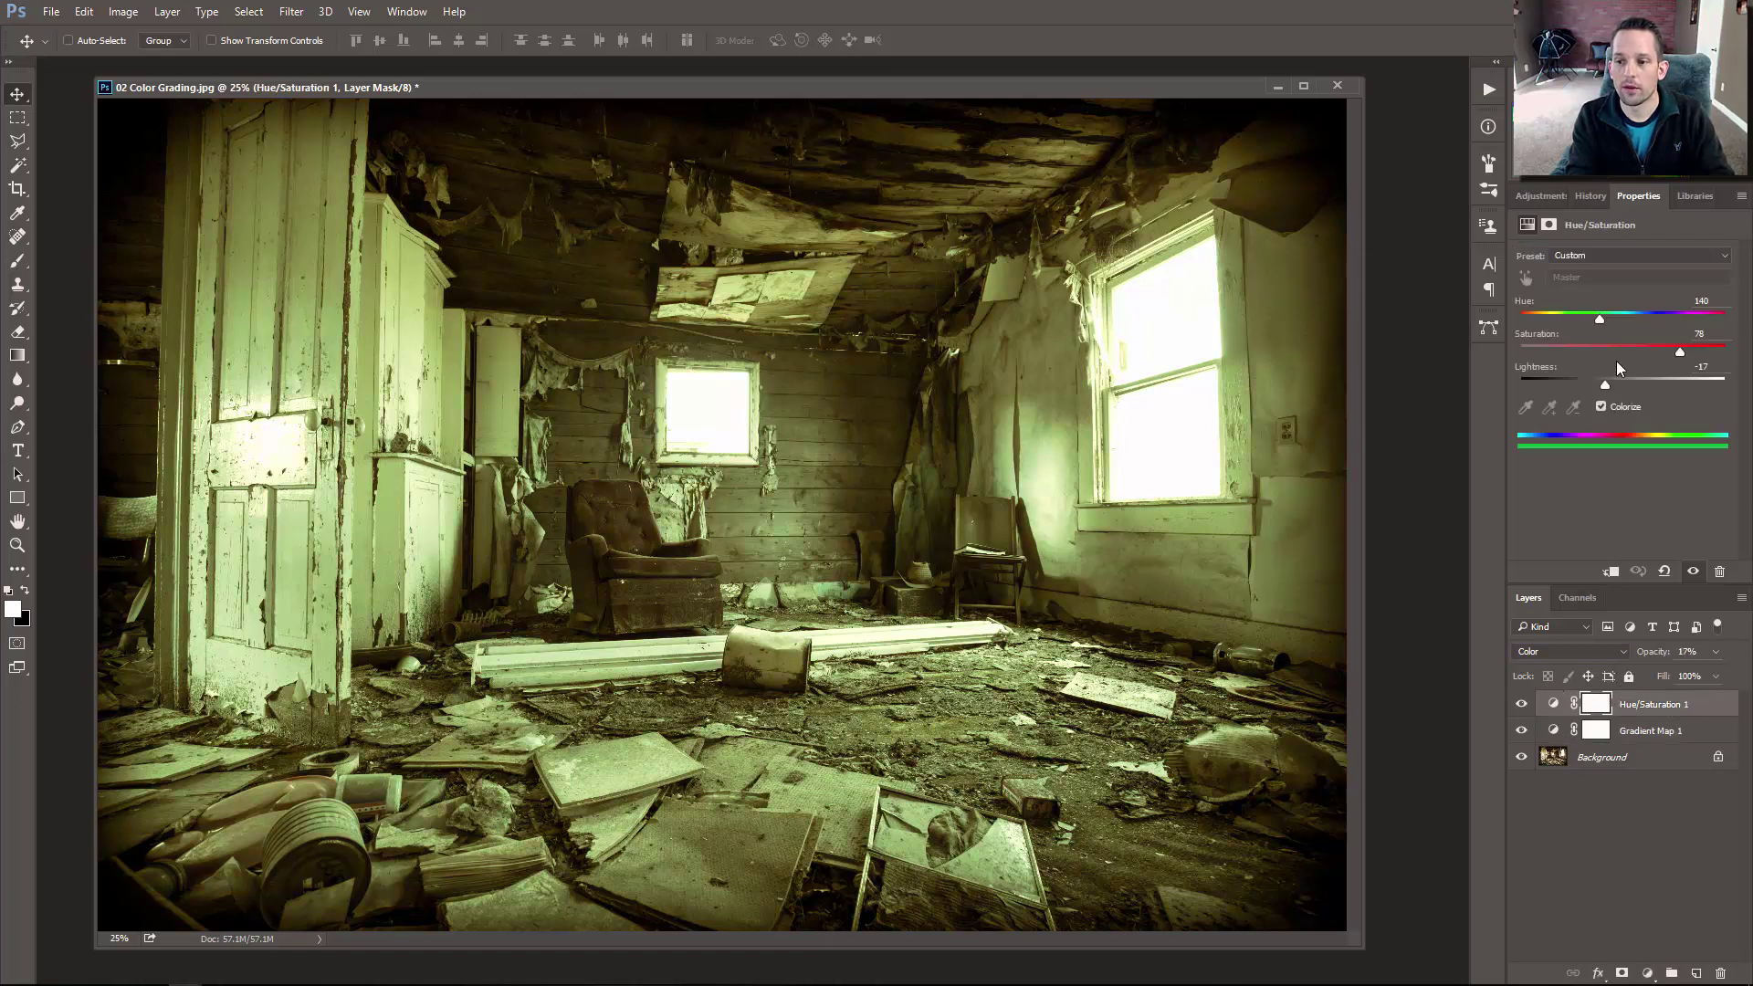
{"action": "left_click_drag", "start_coordinate": [1598, 319], "coordinate": [1688, 320]}
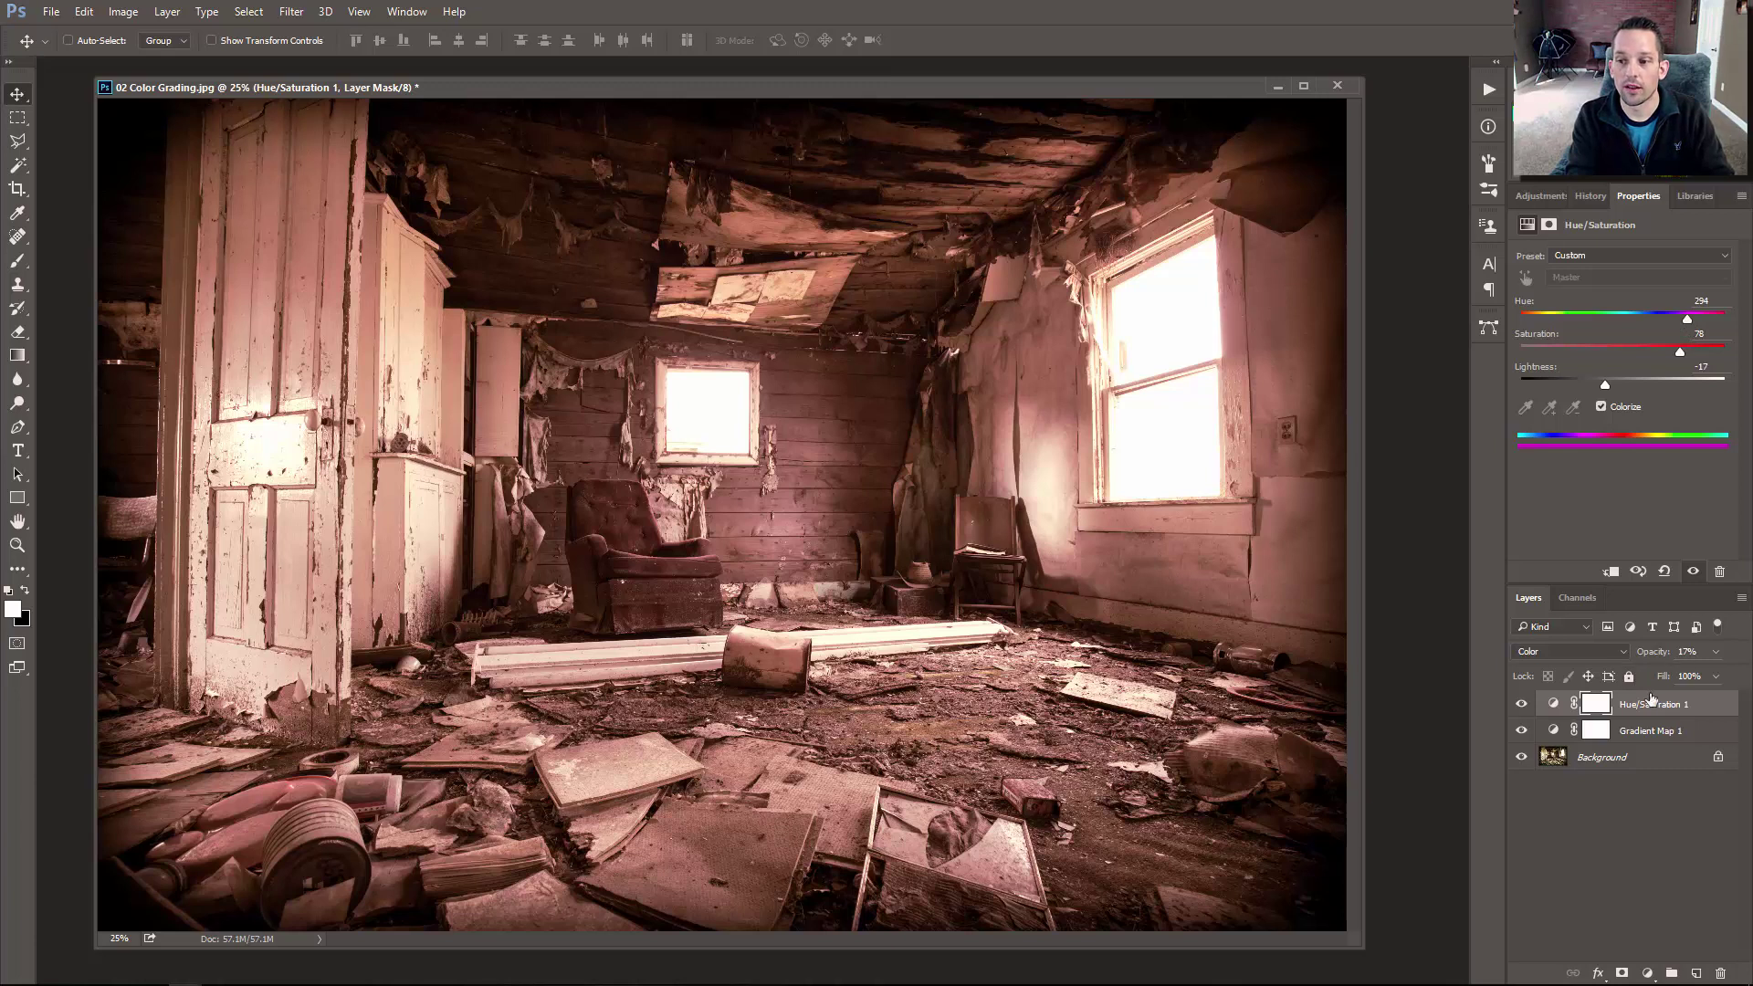
{"action": "left_click", "coordinate": [1521, 704]}
{"action": "left_click", "coordinate": [1521, 704]}
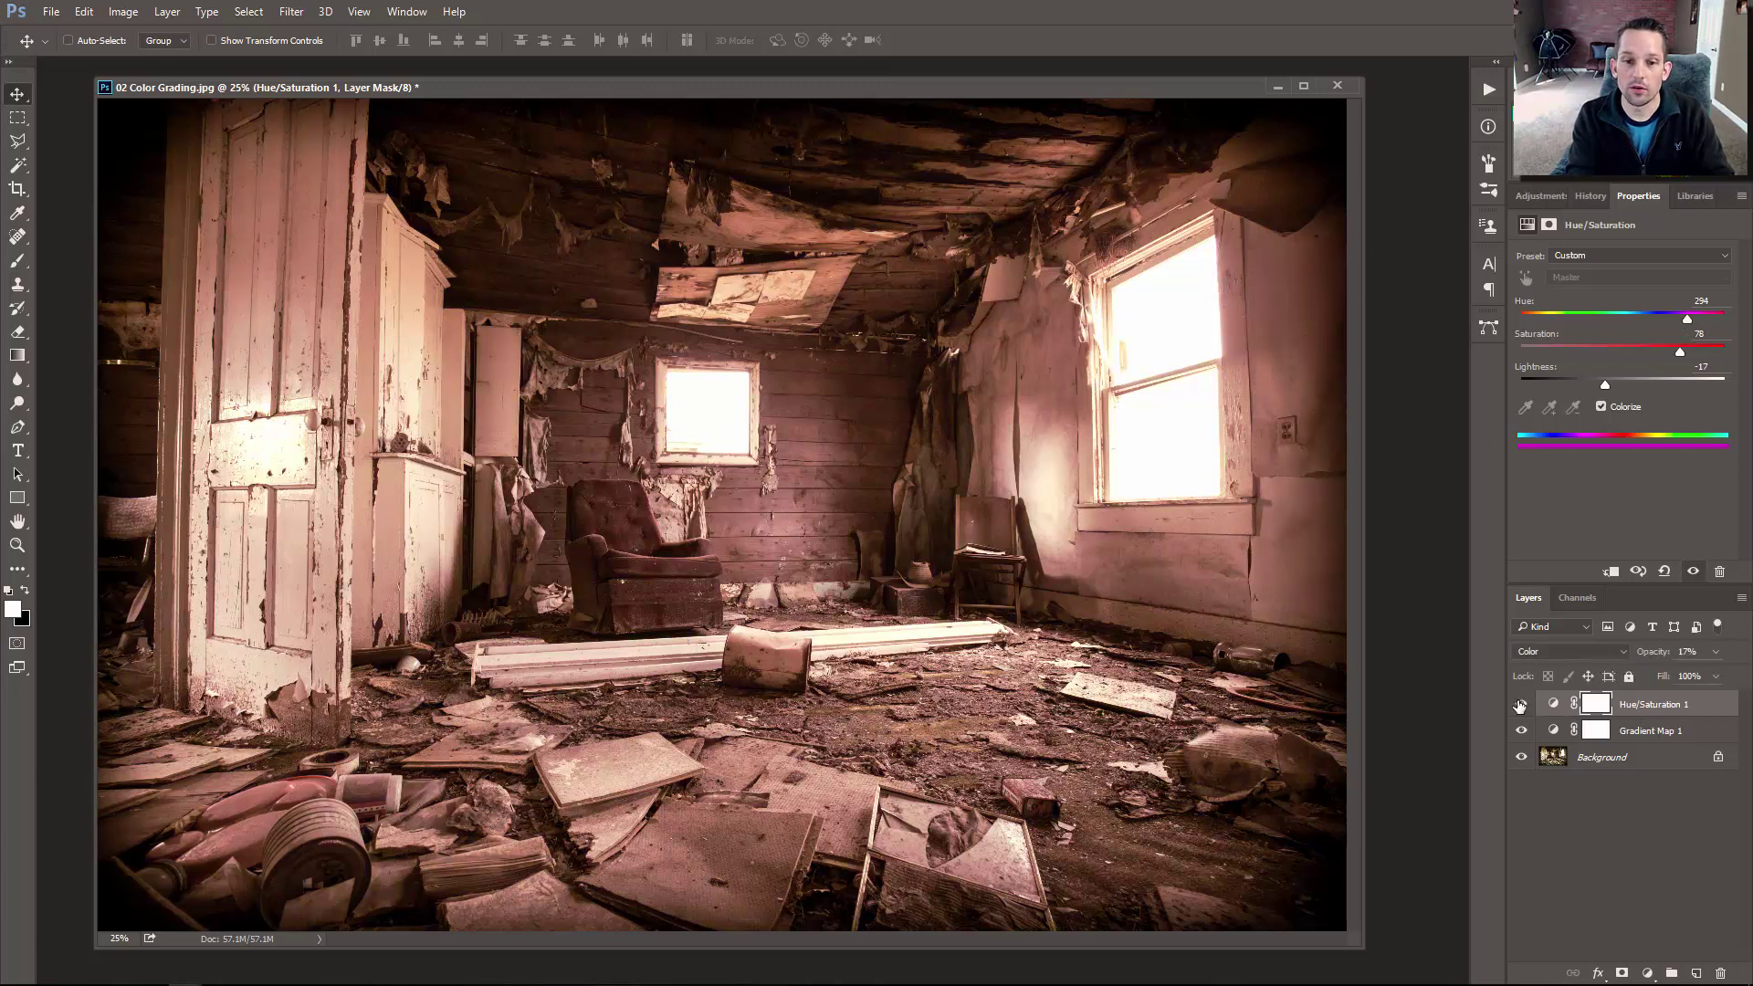
Step: Raise and split the Hue/Saturation layer's Blend If Underlying Layer shadow slider to fade the tint out of the shadows, and apply it
{"action": "double_click", "coordinate": [1709, 707]}
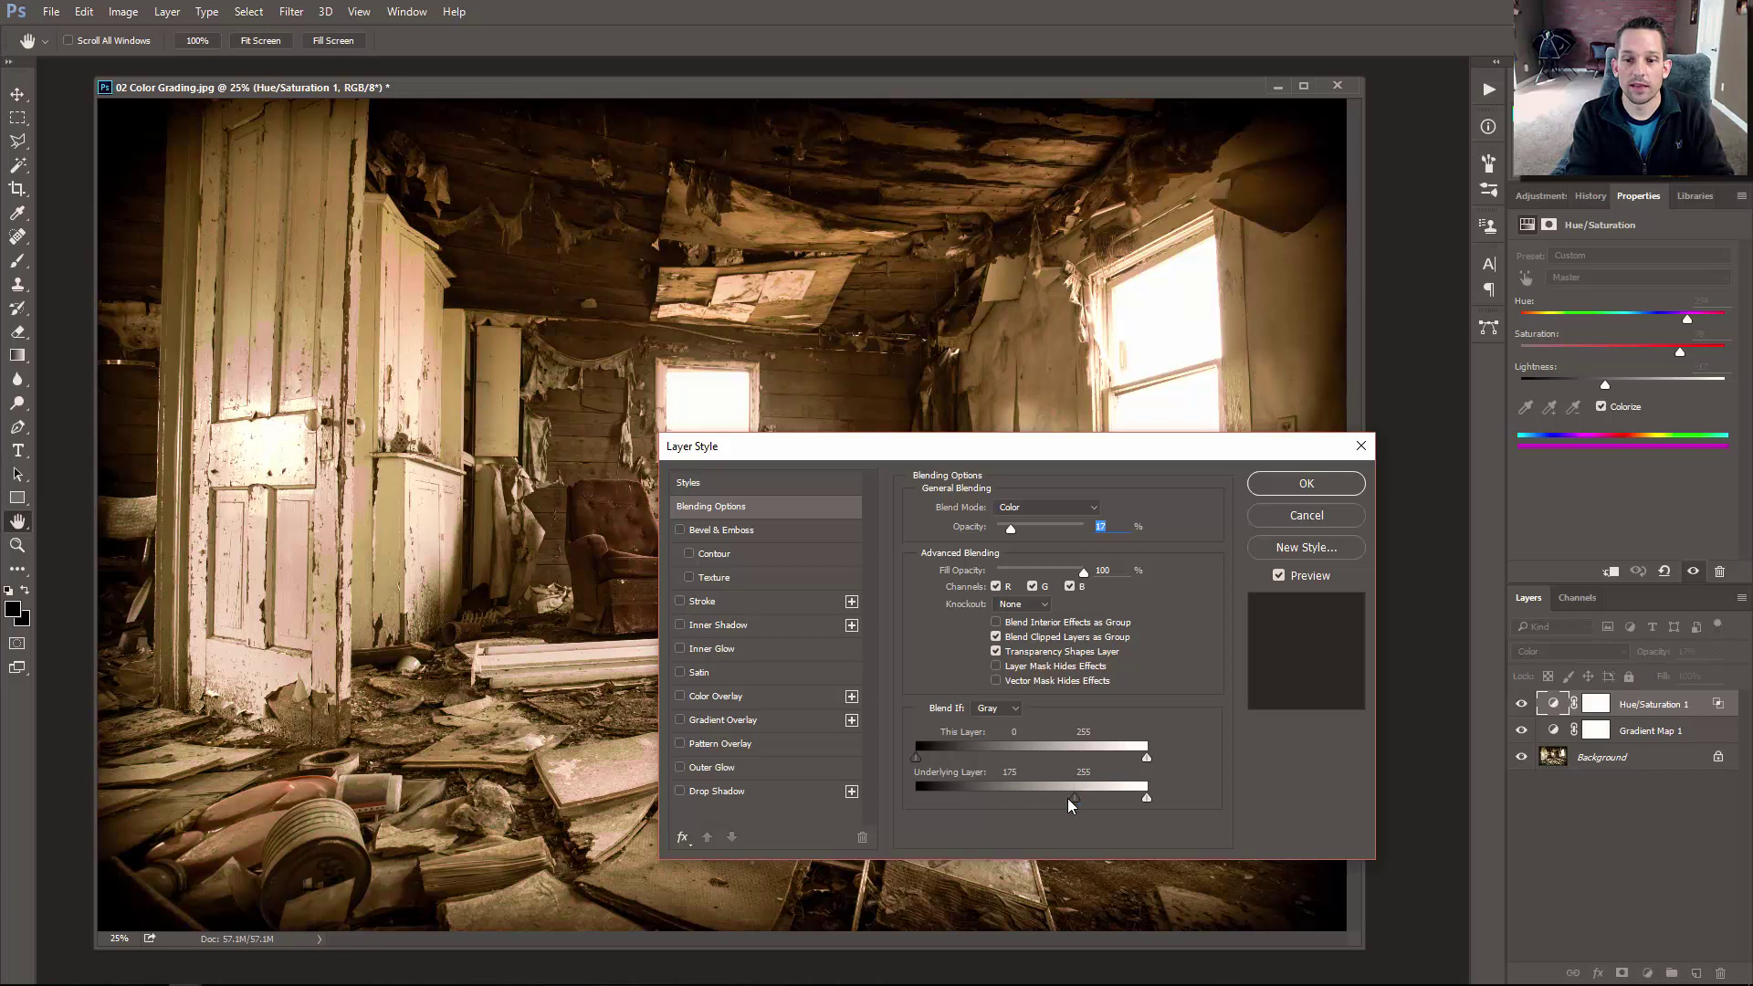
{"action": "left_click_drag", "start_coordinate": [1066, 798], "coordinate": [1030, 797]}
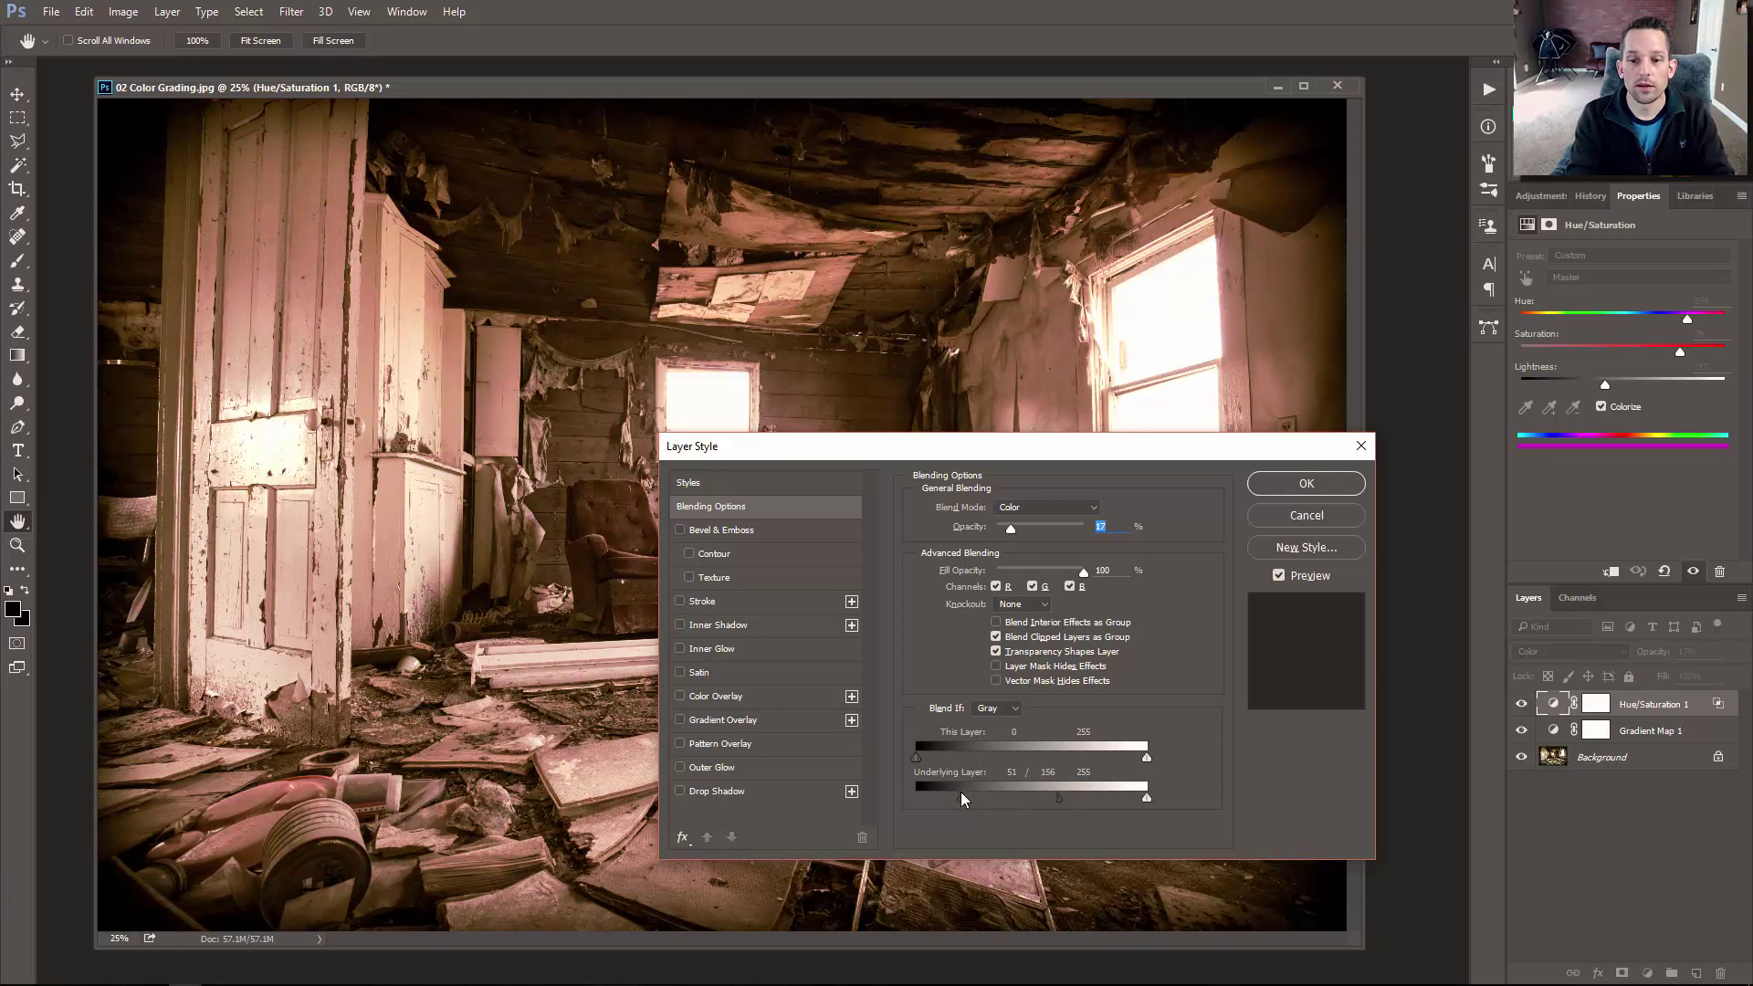
{"action": "left_click", "coordinate": [1301, 486]}
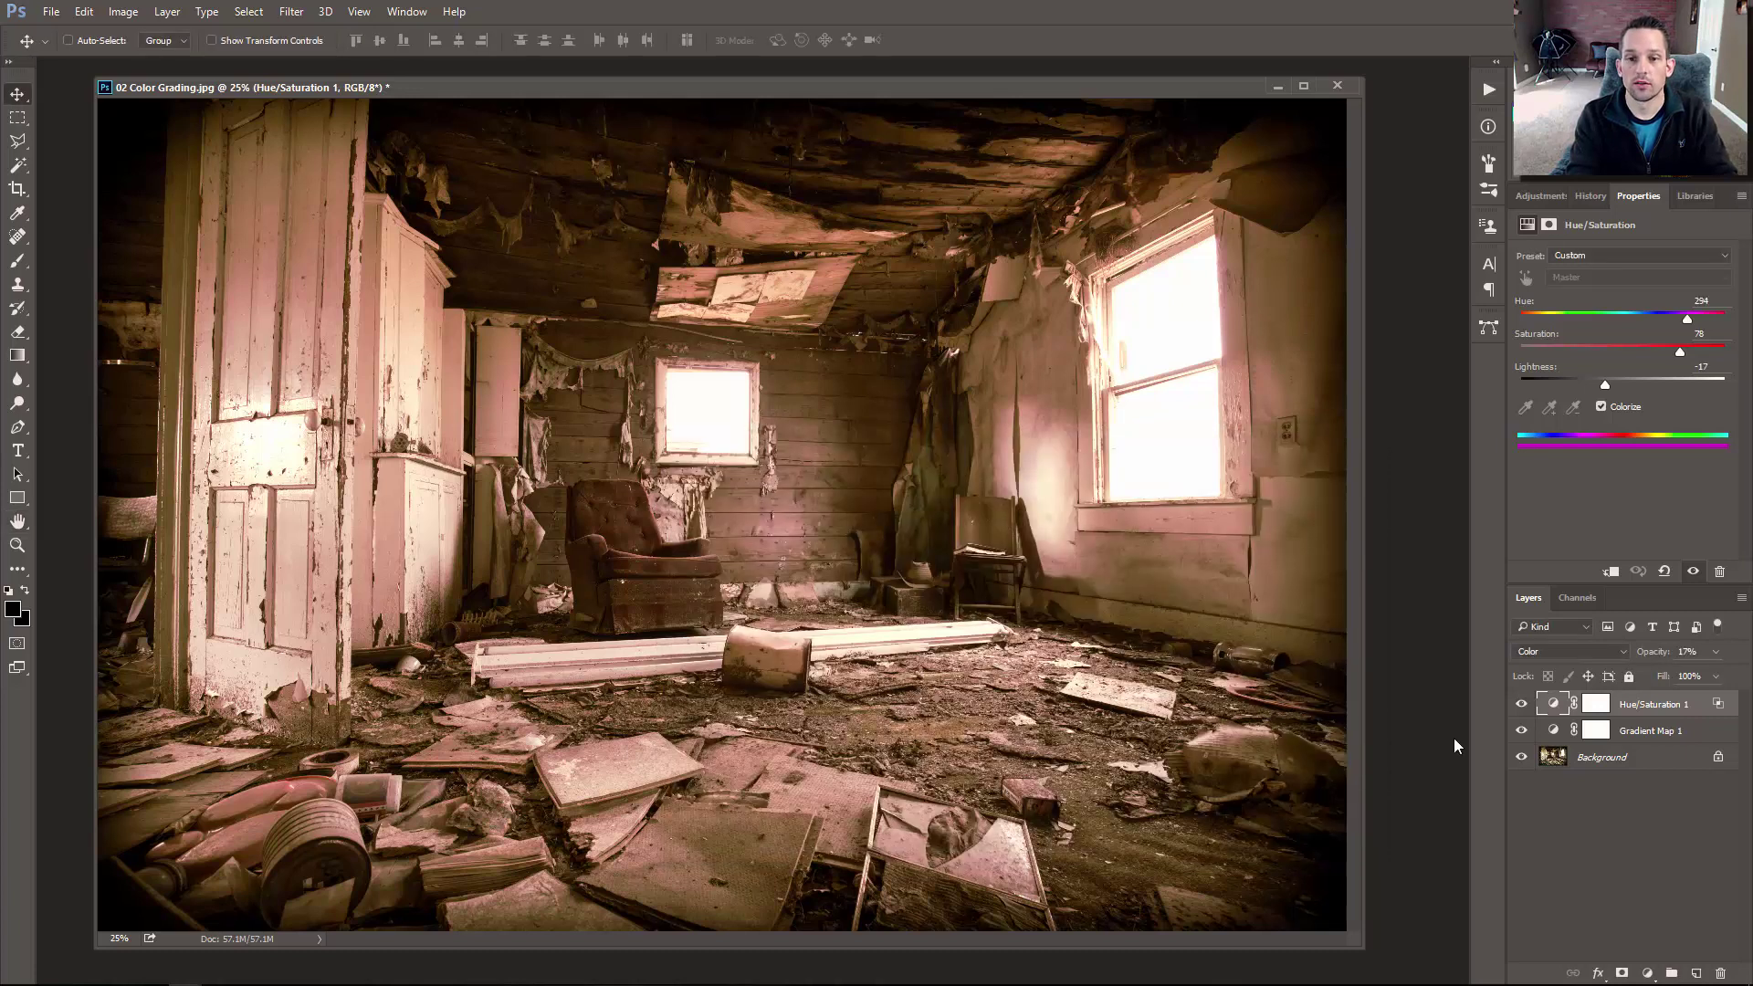
Step: Toggle the visibility of the Hue/Saturation and Gradient Map layers to compare the image with and without the grading
{"action": "left_click", "coordinate": [1521, 704]}
{"action": "left_click", "coordinate": [1521, 730]}
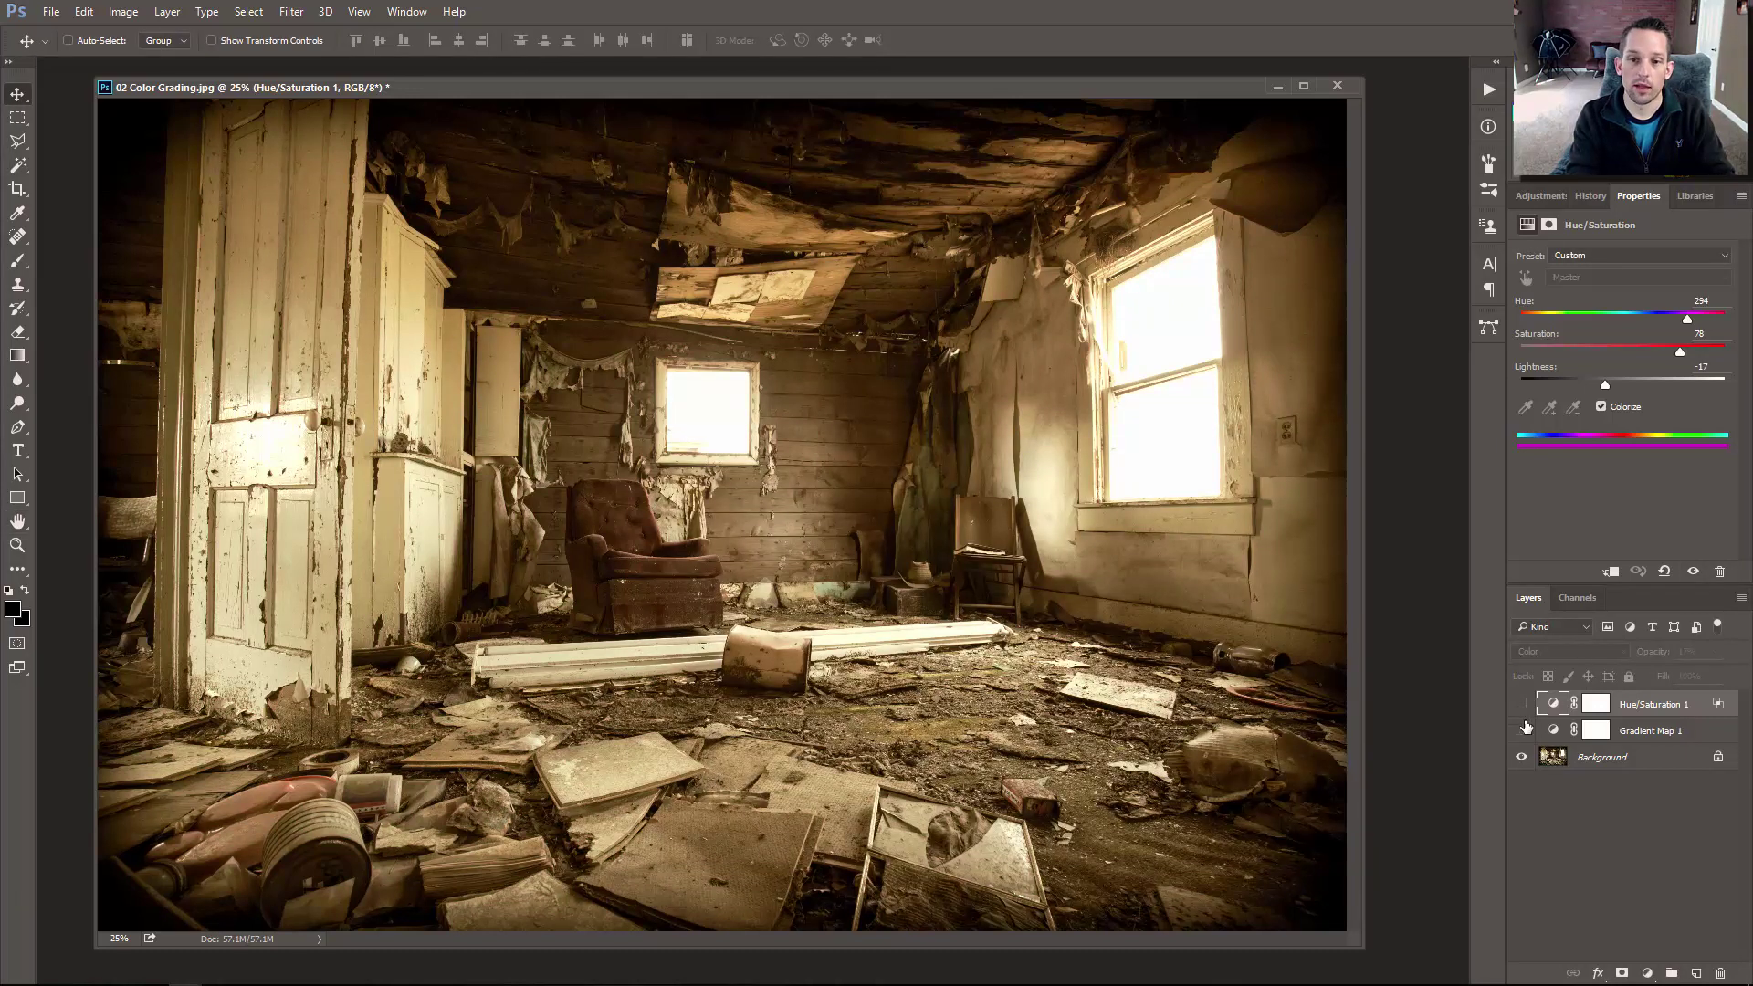
{"action": "left_click", "coordinate": [1522, 705]}
{"action": "left_click", "coordinate": [1522, 729]}
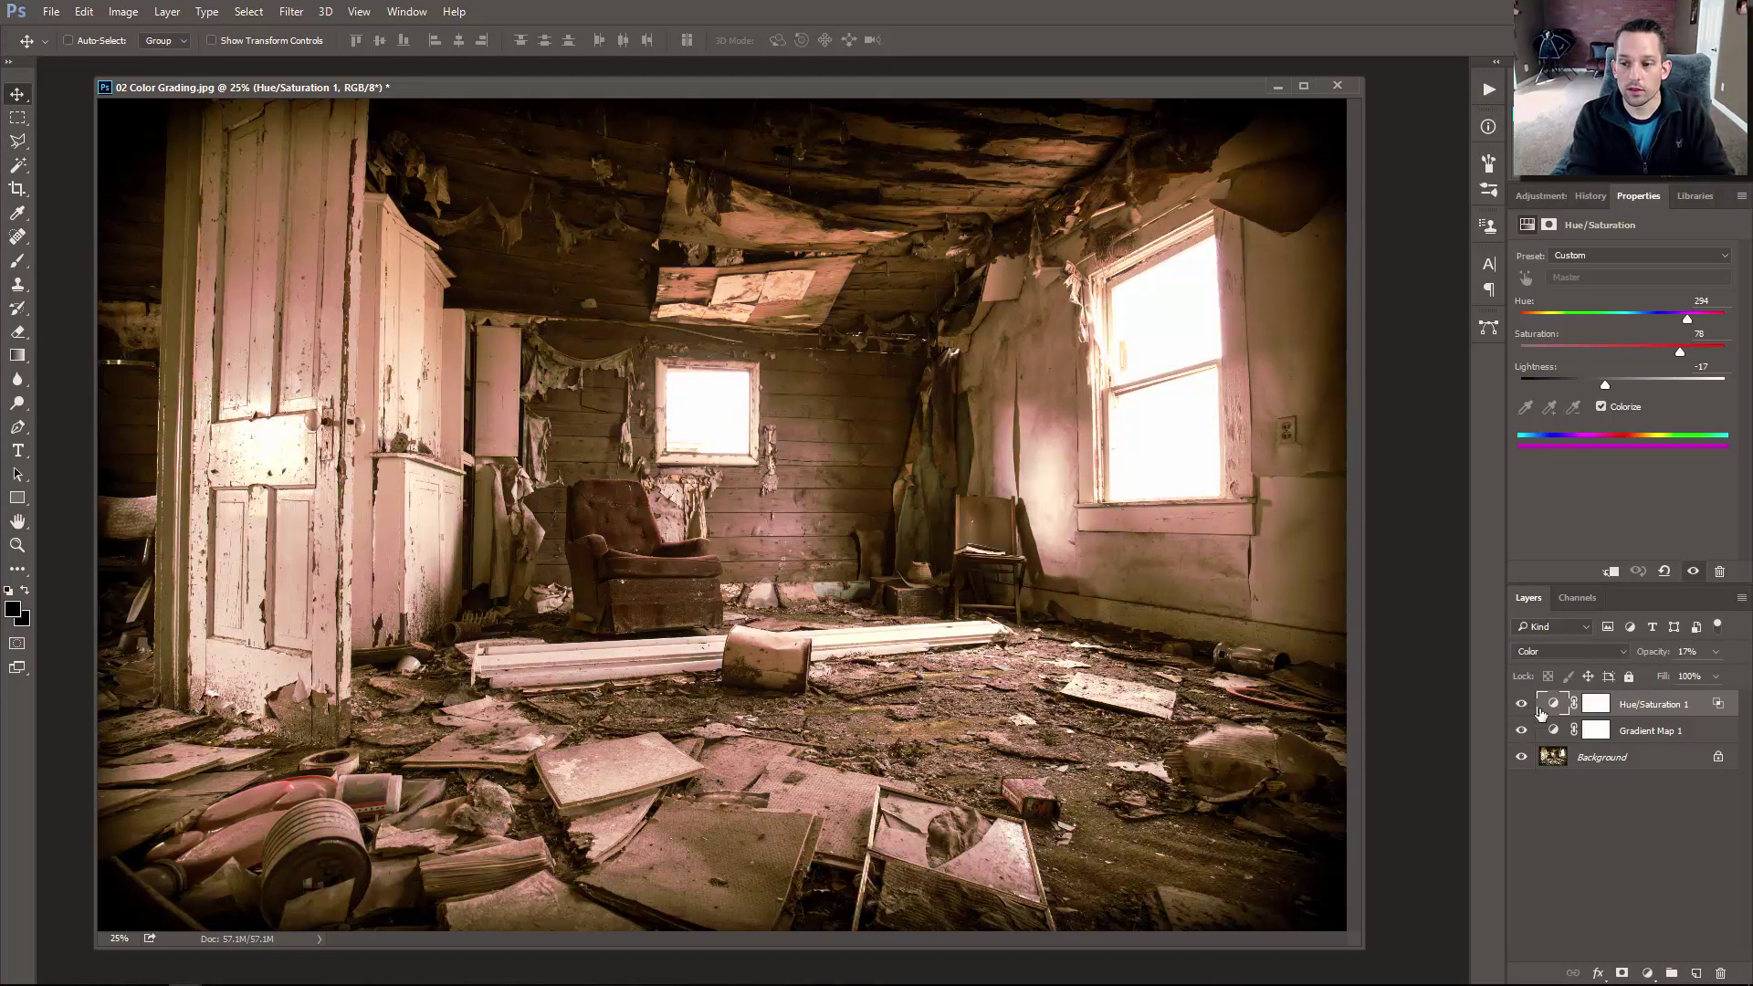
Step: Delete the Hue/Saturation layer and open the blend mode choices for the remaining Gradient Map layer
{"action": "key", "text": "Delete"}
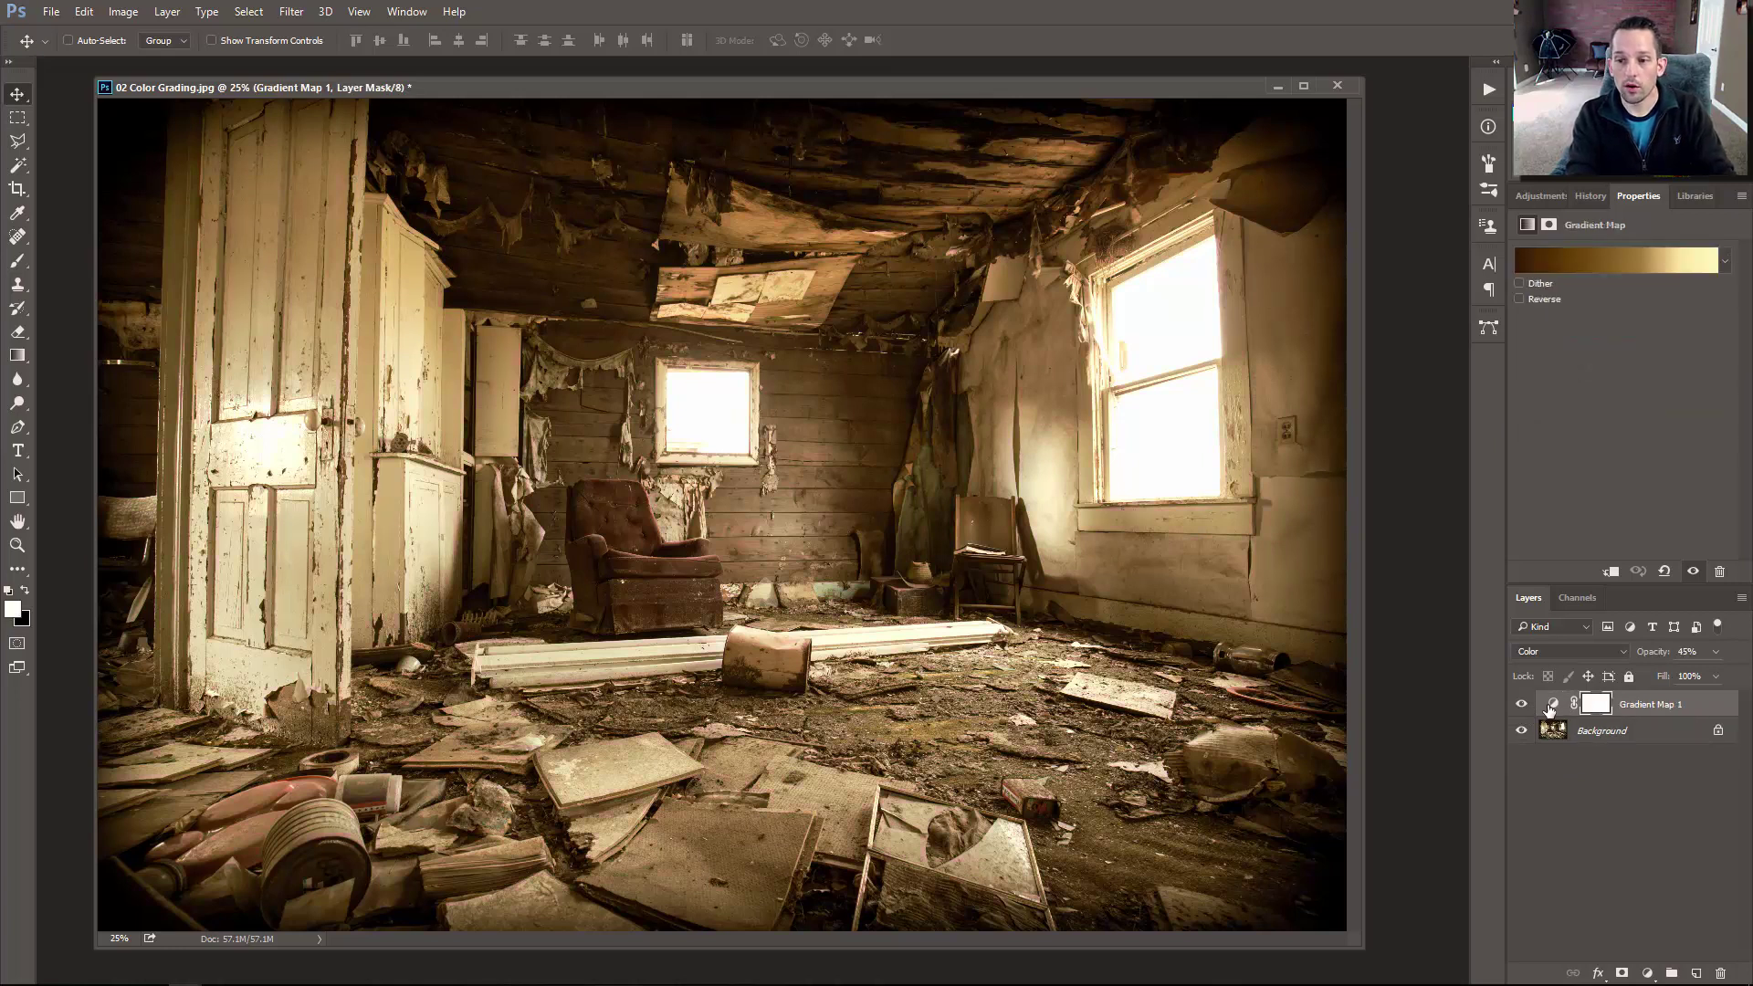
{"action": "left_click", "coordinate": [1552, 652]}
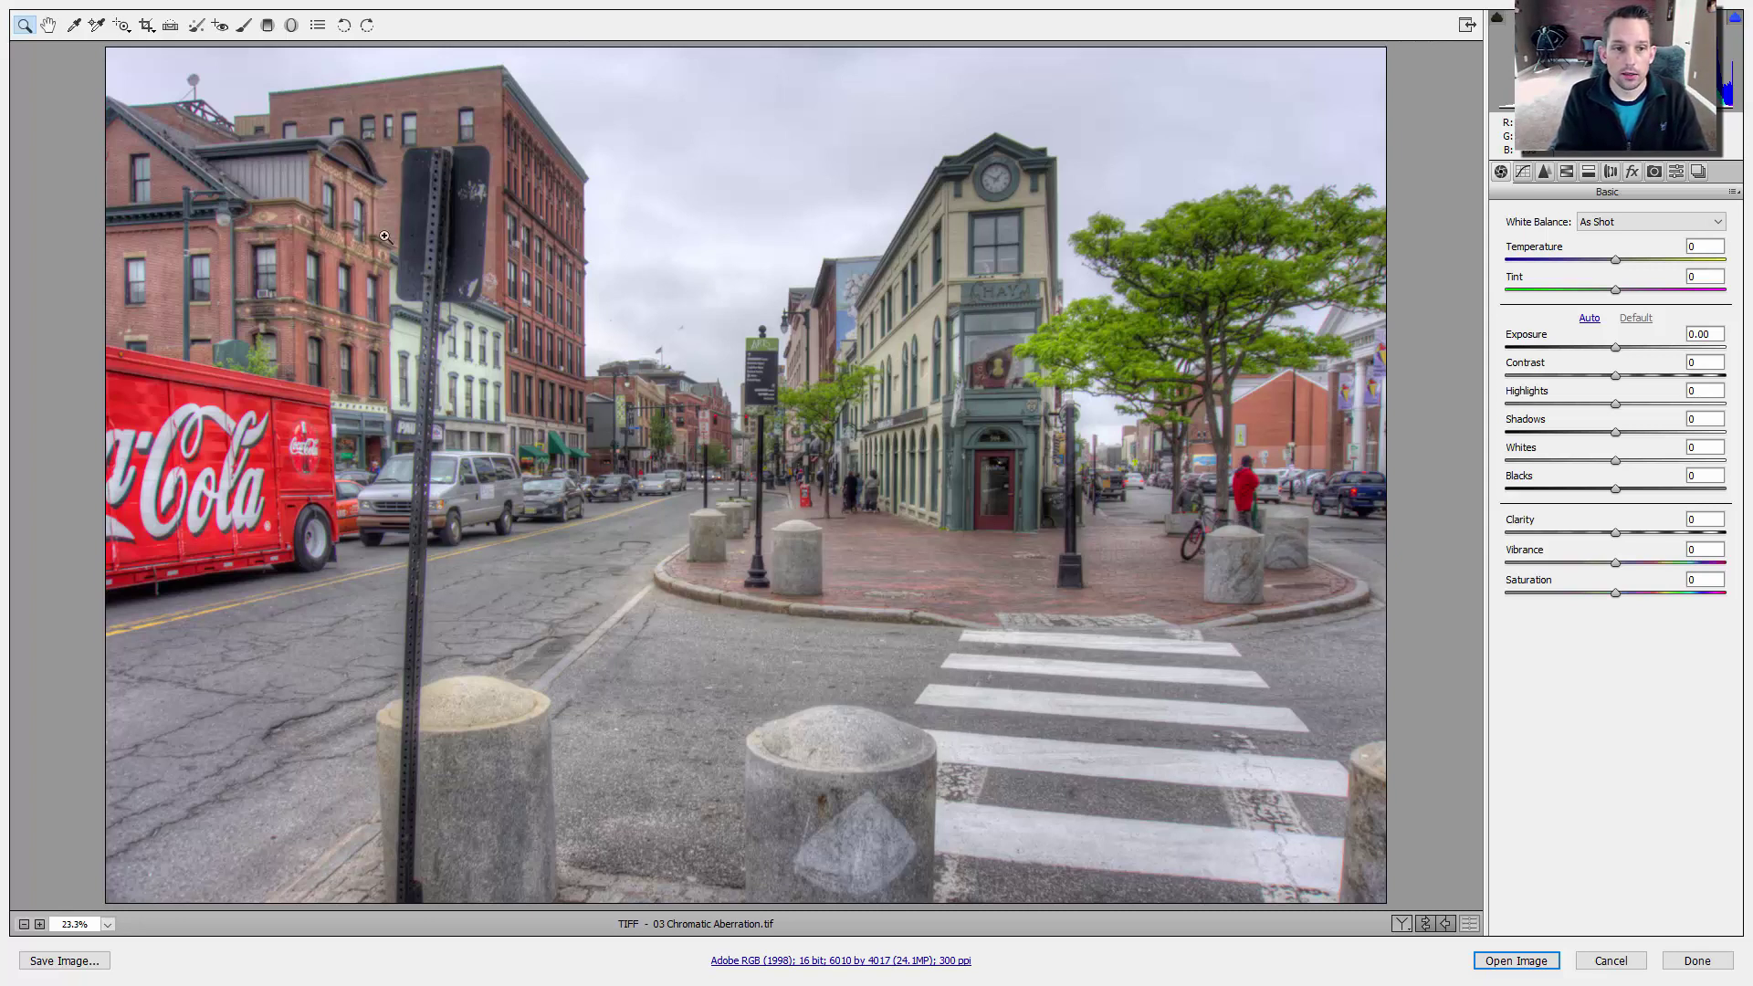
Step: In Camera Raw, examine the signpost and the green tree in 03 Chromatic Aberration.tif up close for color fringing
{"action": "left_click_drag", "start_coordinate": [385, 283], "coordinate": [485, 501]}
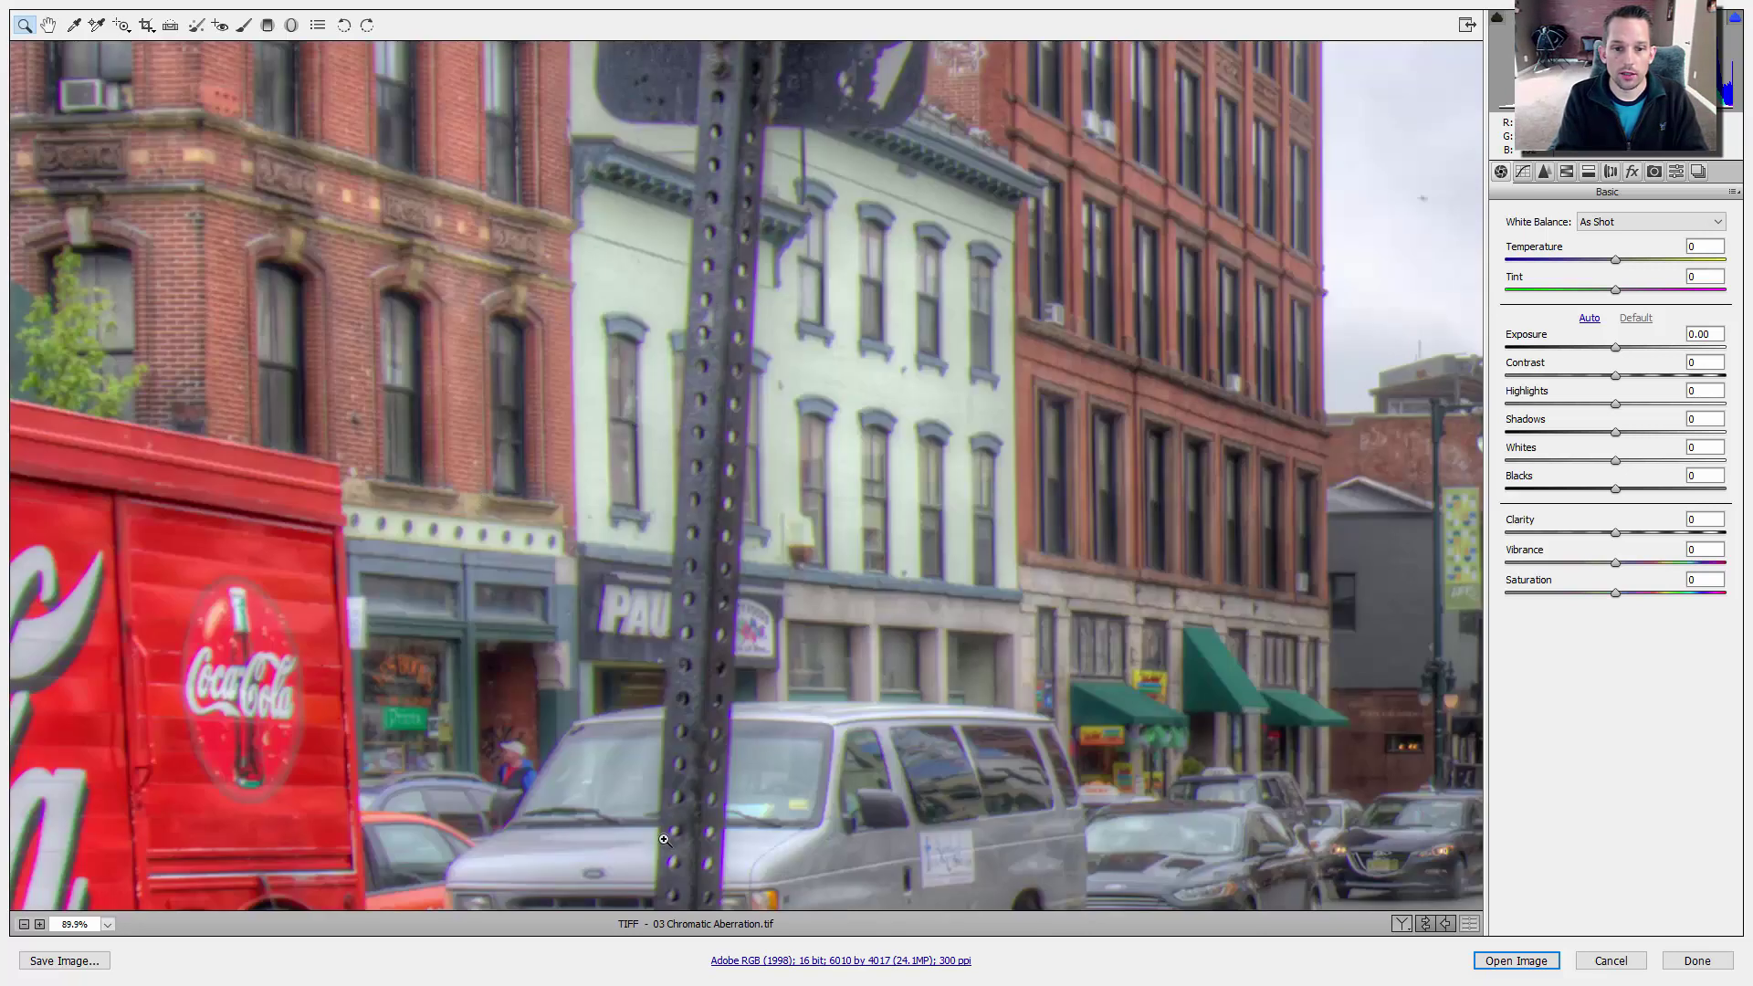
{"action": "right_click", "coordinate": [874, 550]}
{"action": "left_click", "coordinate": [872, 667]}
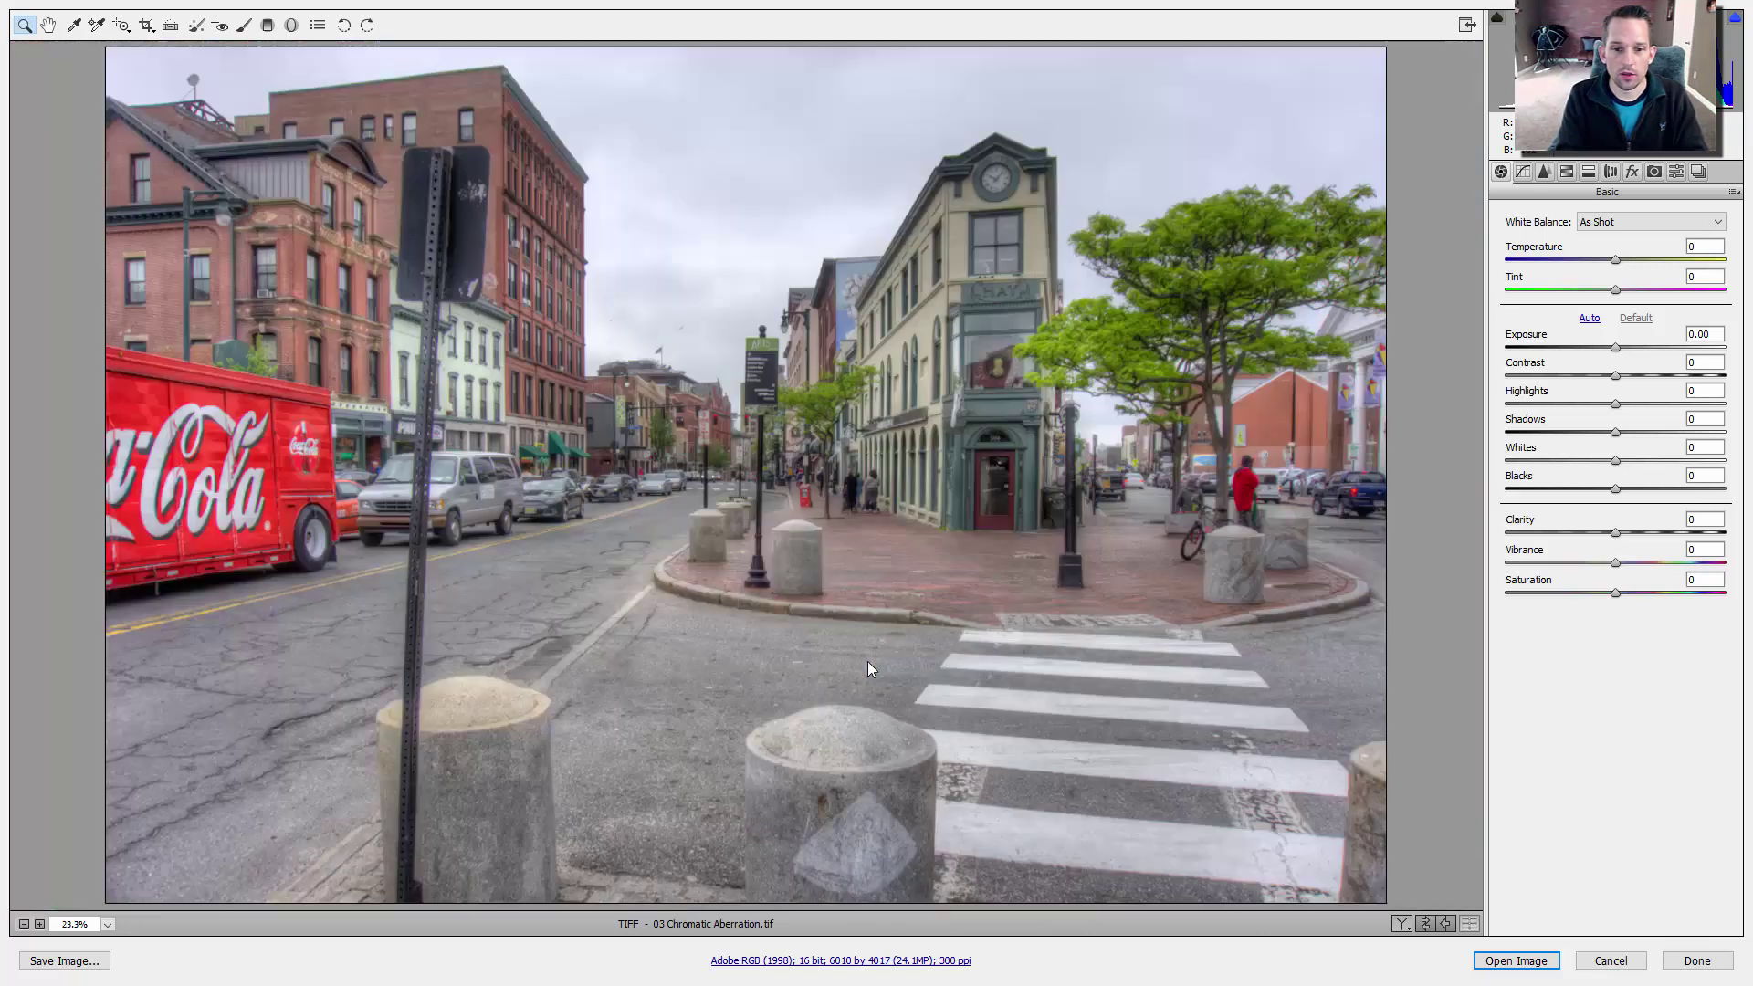
{"action": "left_click_drag", "start_coordinate": [1172, 239], "coordinate": [1301, 366]}
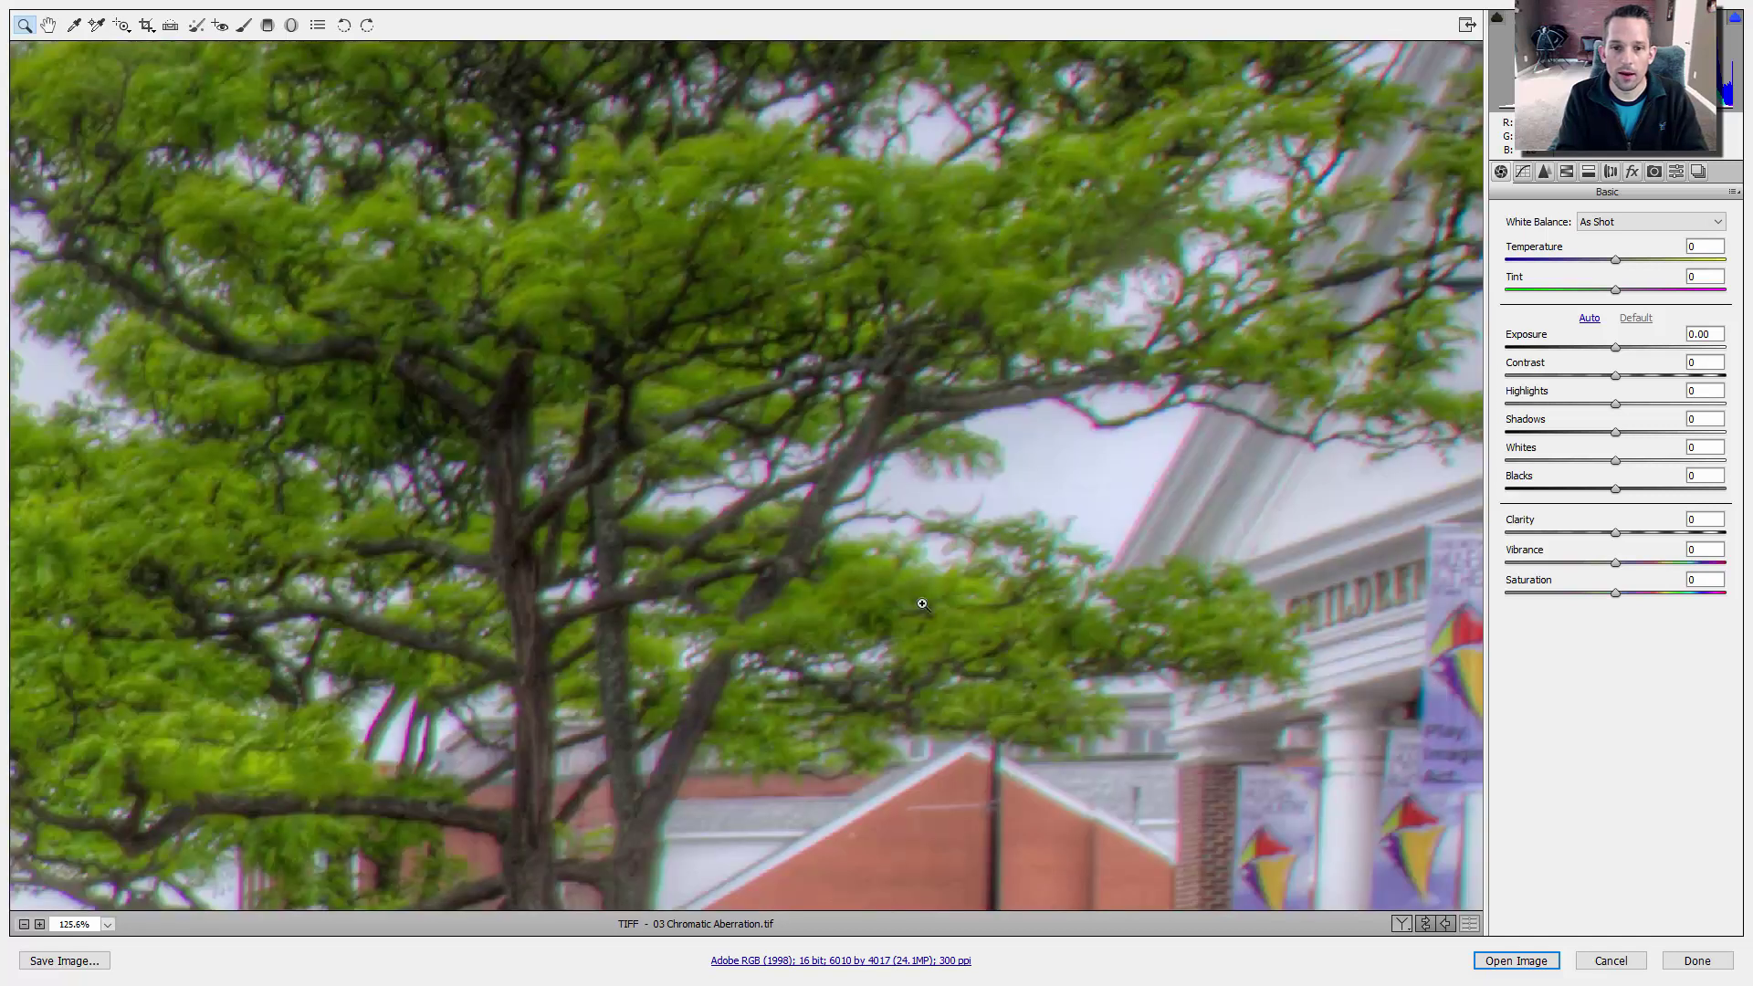
Step: In Lens Corrections, enable Remove Chromatic Aberration and set the defringe Purple Amount to 2 and Green Amount to 1
{"action": "left_click", "coordinate": [1611, 174]}
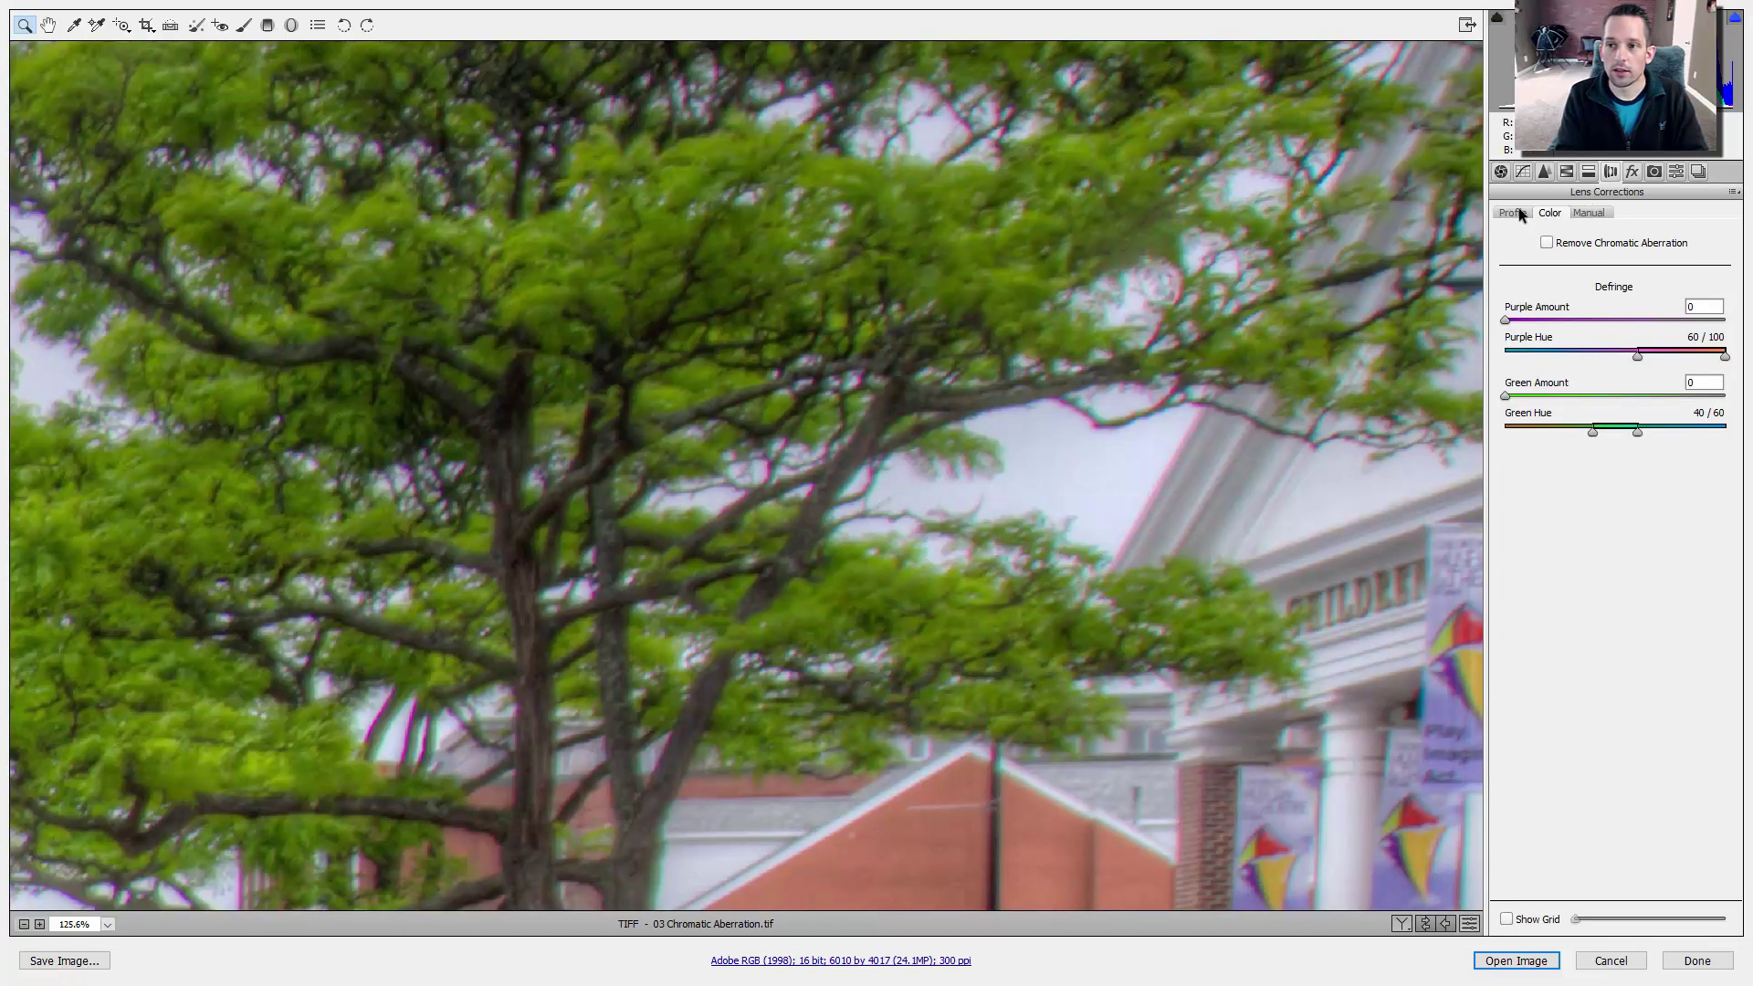
{"action": "left_click", "coordinate": [1570, 243]}
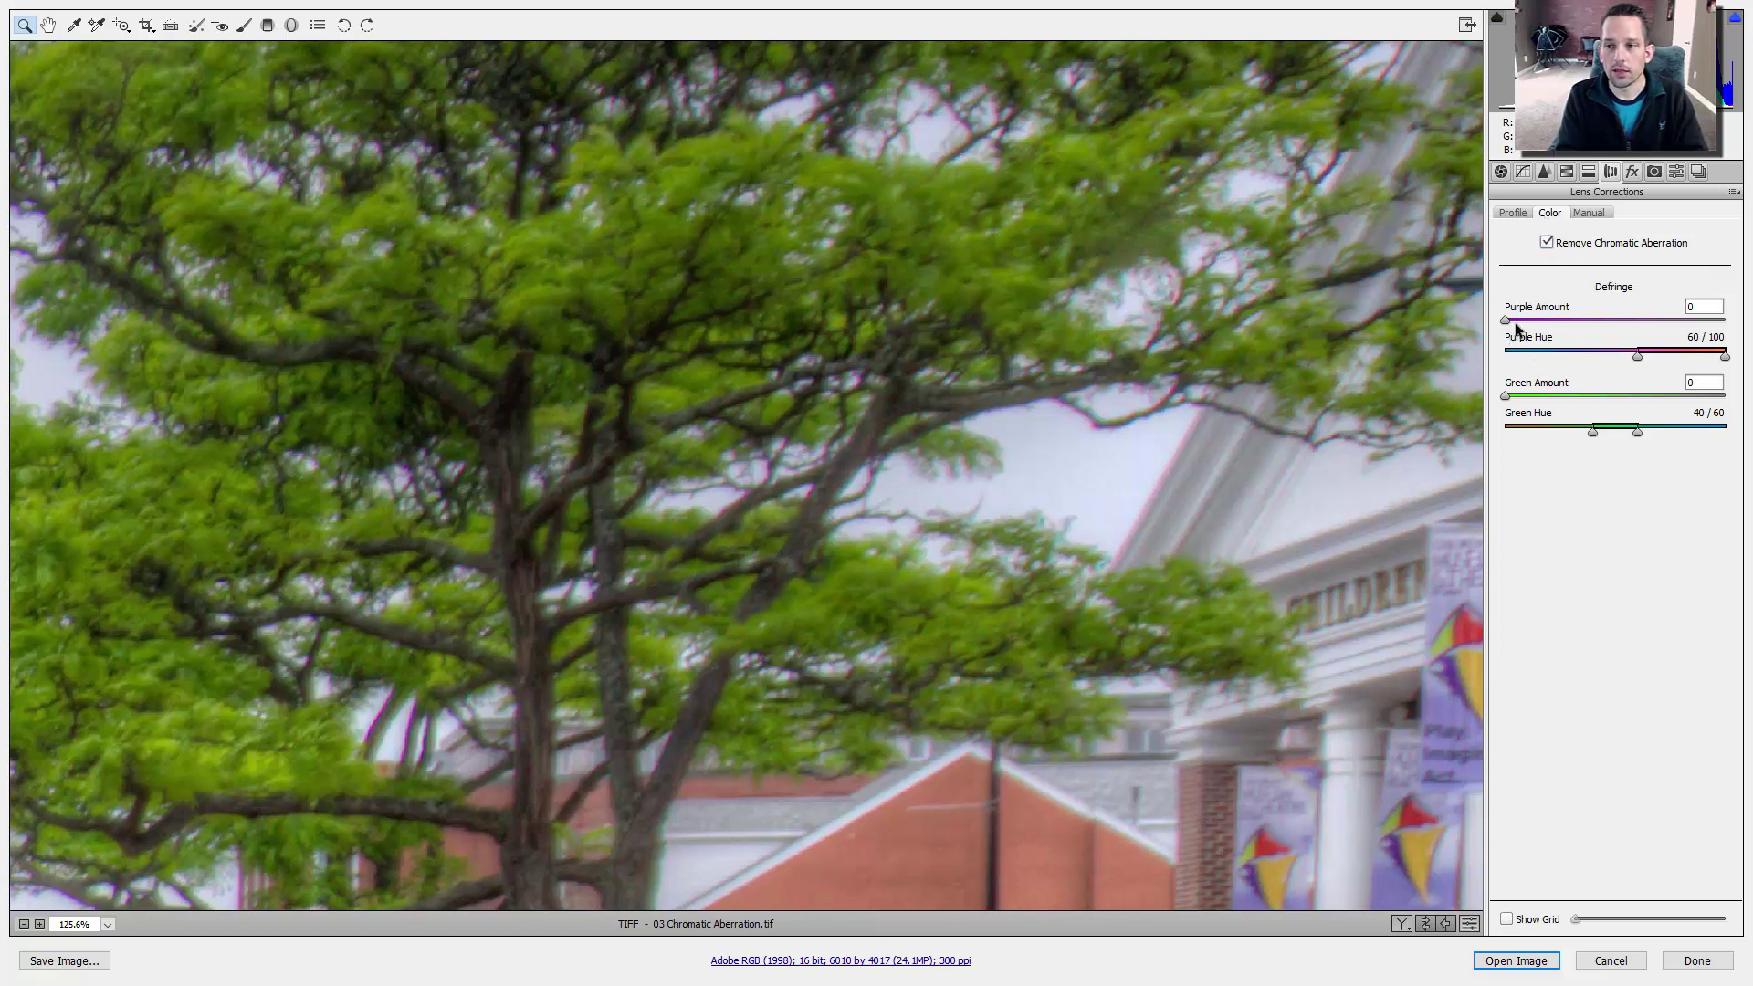
{"action": "left_click_drag", "start_coordinate": [1506, 320], "coordinate": [1515, 319]}
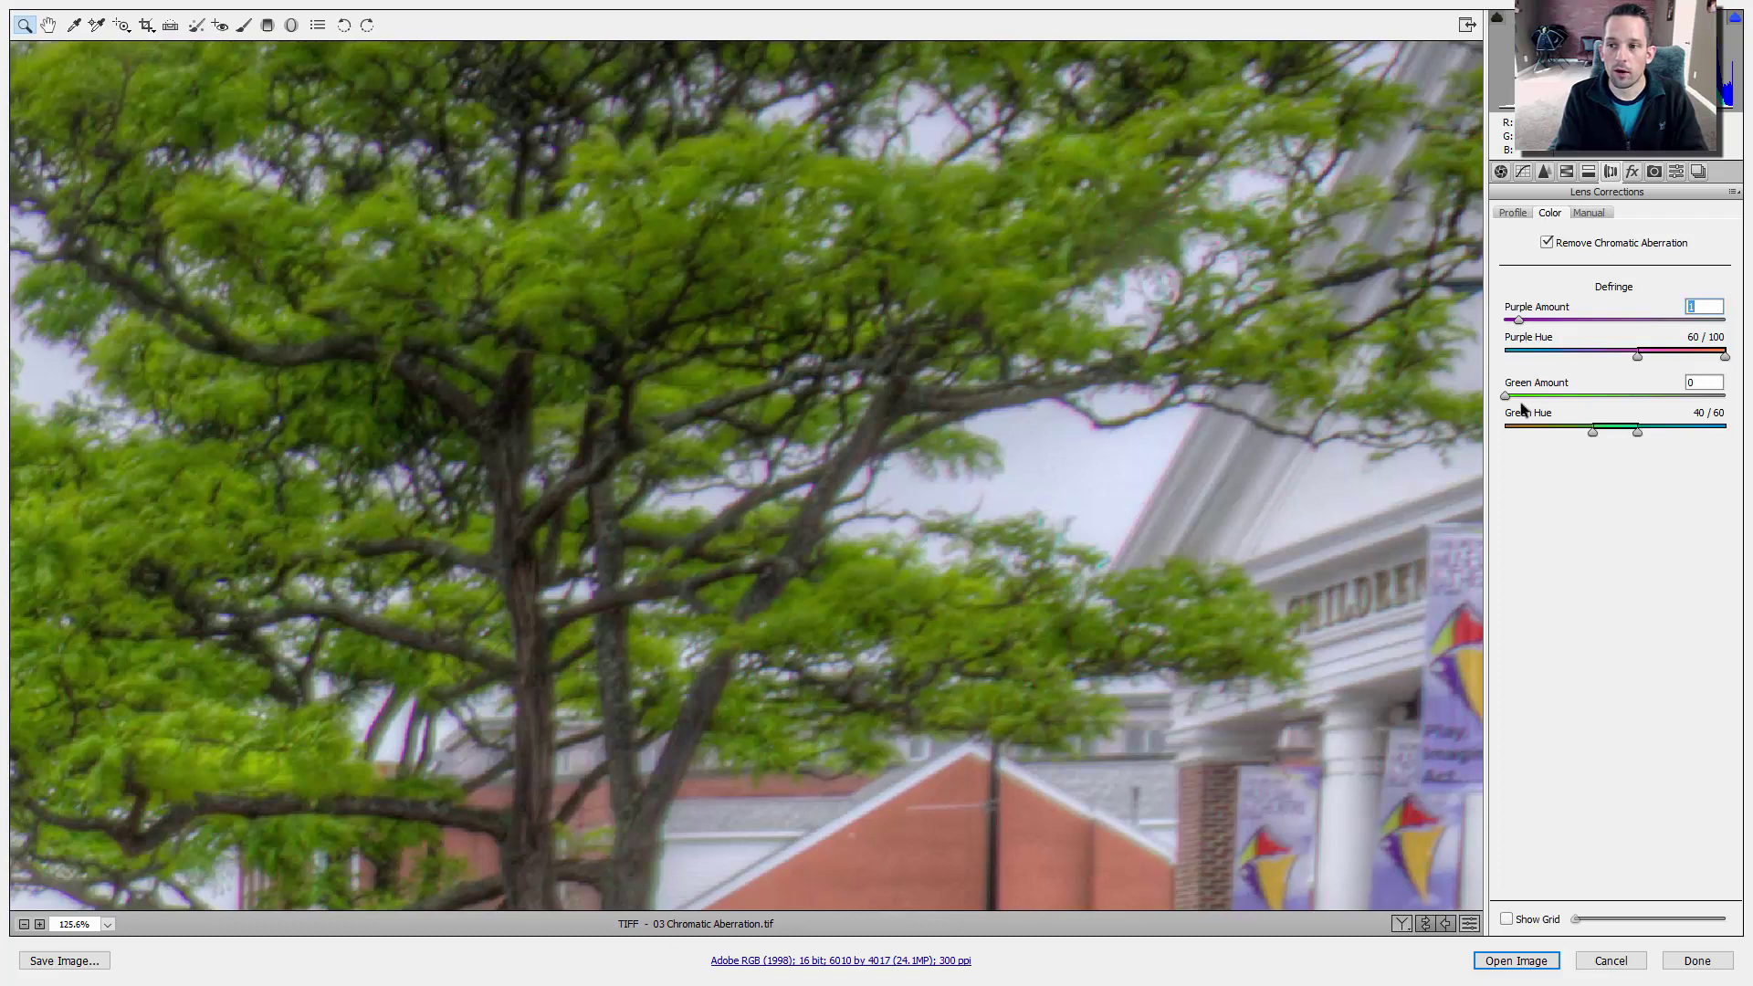
{"action": "left_click_drag", "start_coordinate": [1507, 397], "coordinate": [1515, 397]}
{"action": "left_click_drag", "start_coordinate": [1519, 321], "coordinate": [1522, 321]}
Step: Shift the defringe Purple Hue range to 25 / 65 to target the fringe along the red brick building's edge
{"action": "left_click_drag", "start_coordinate": [891, 480], "coordinate": [877, 529]}
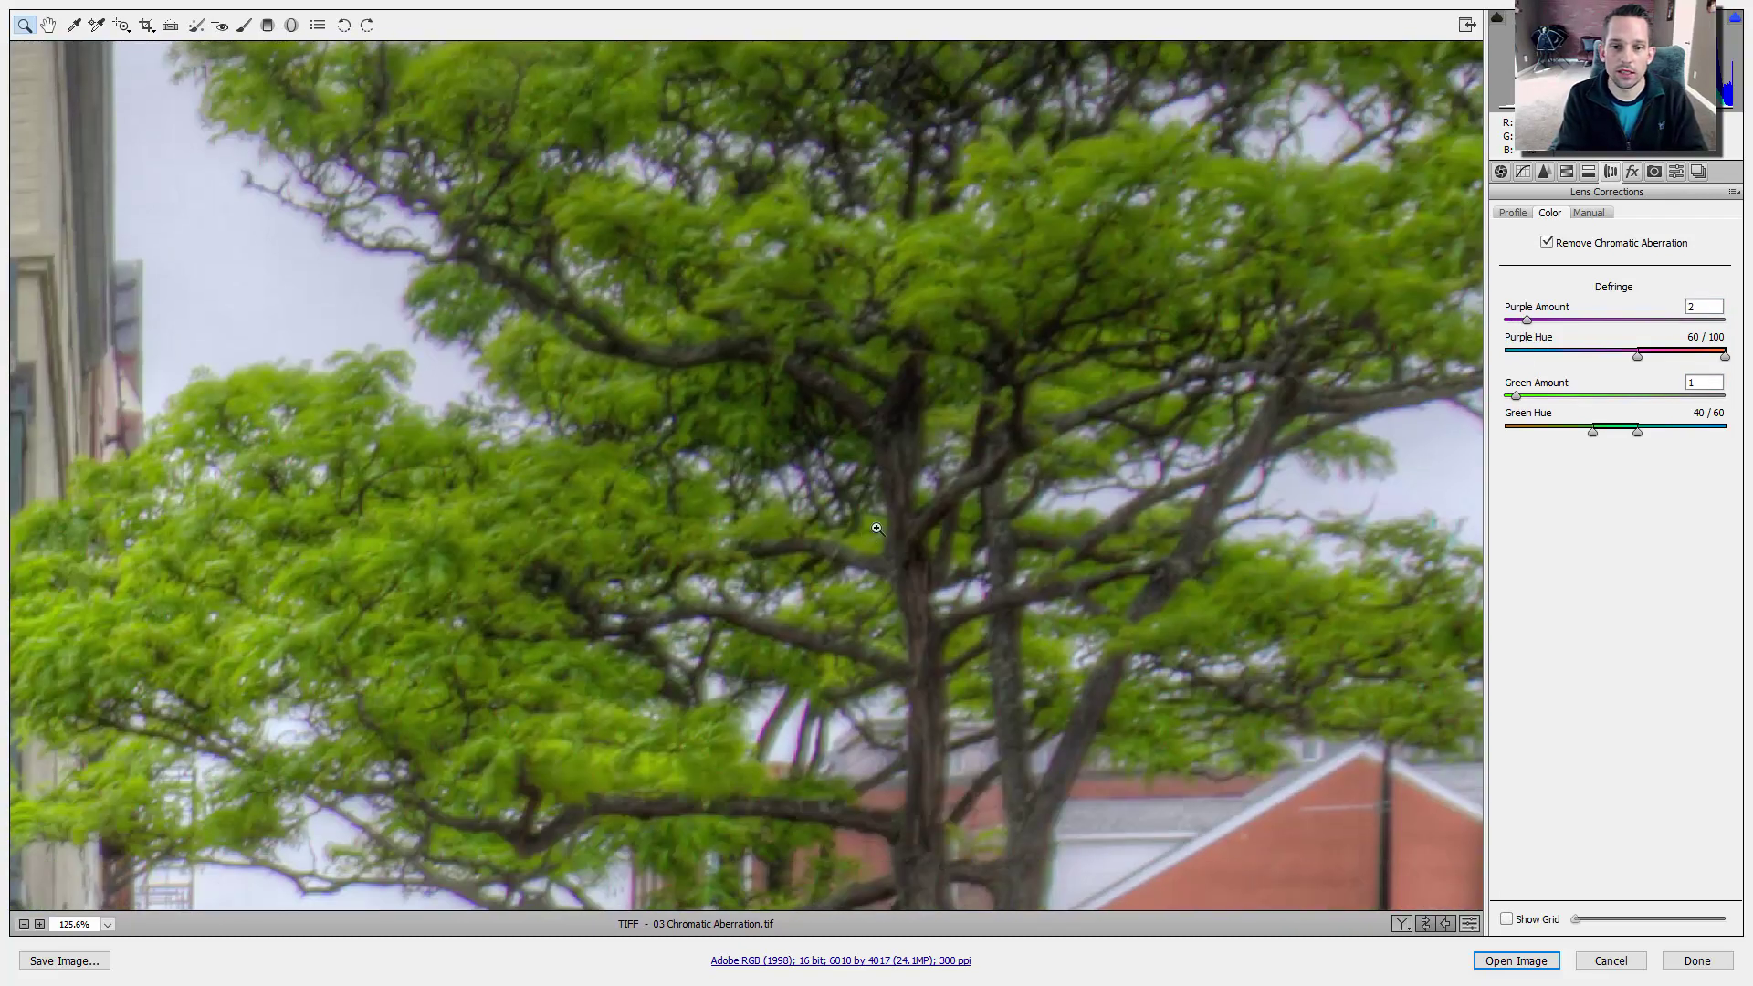
{"action": "right_click", "coordinate": [773, 513]}
{"action": "left_click", "coordinate": [826, 634]}
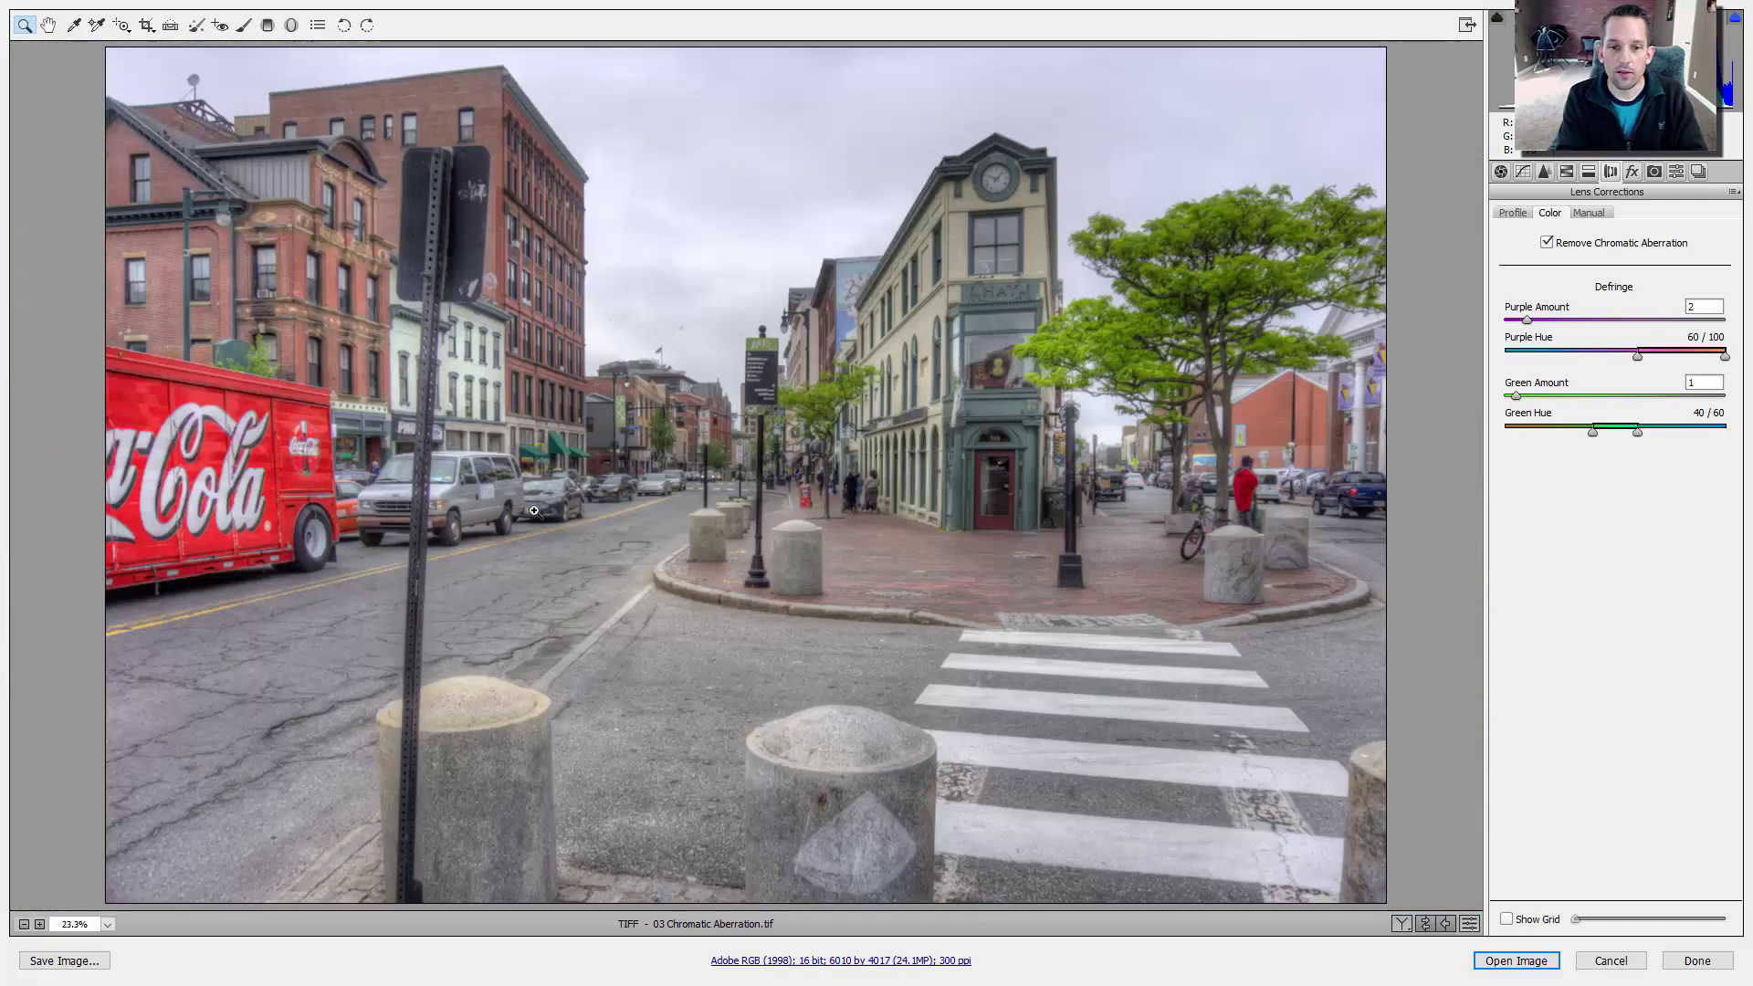
{"action": "left_click_drag", "start_coordinate": [560, 276], "coordinate": [628, 403]}
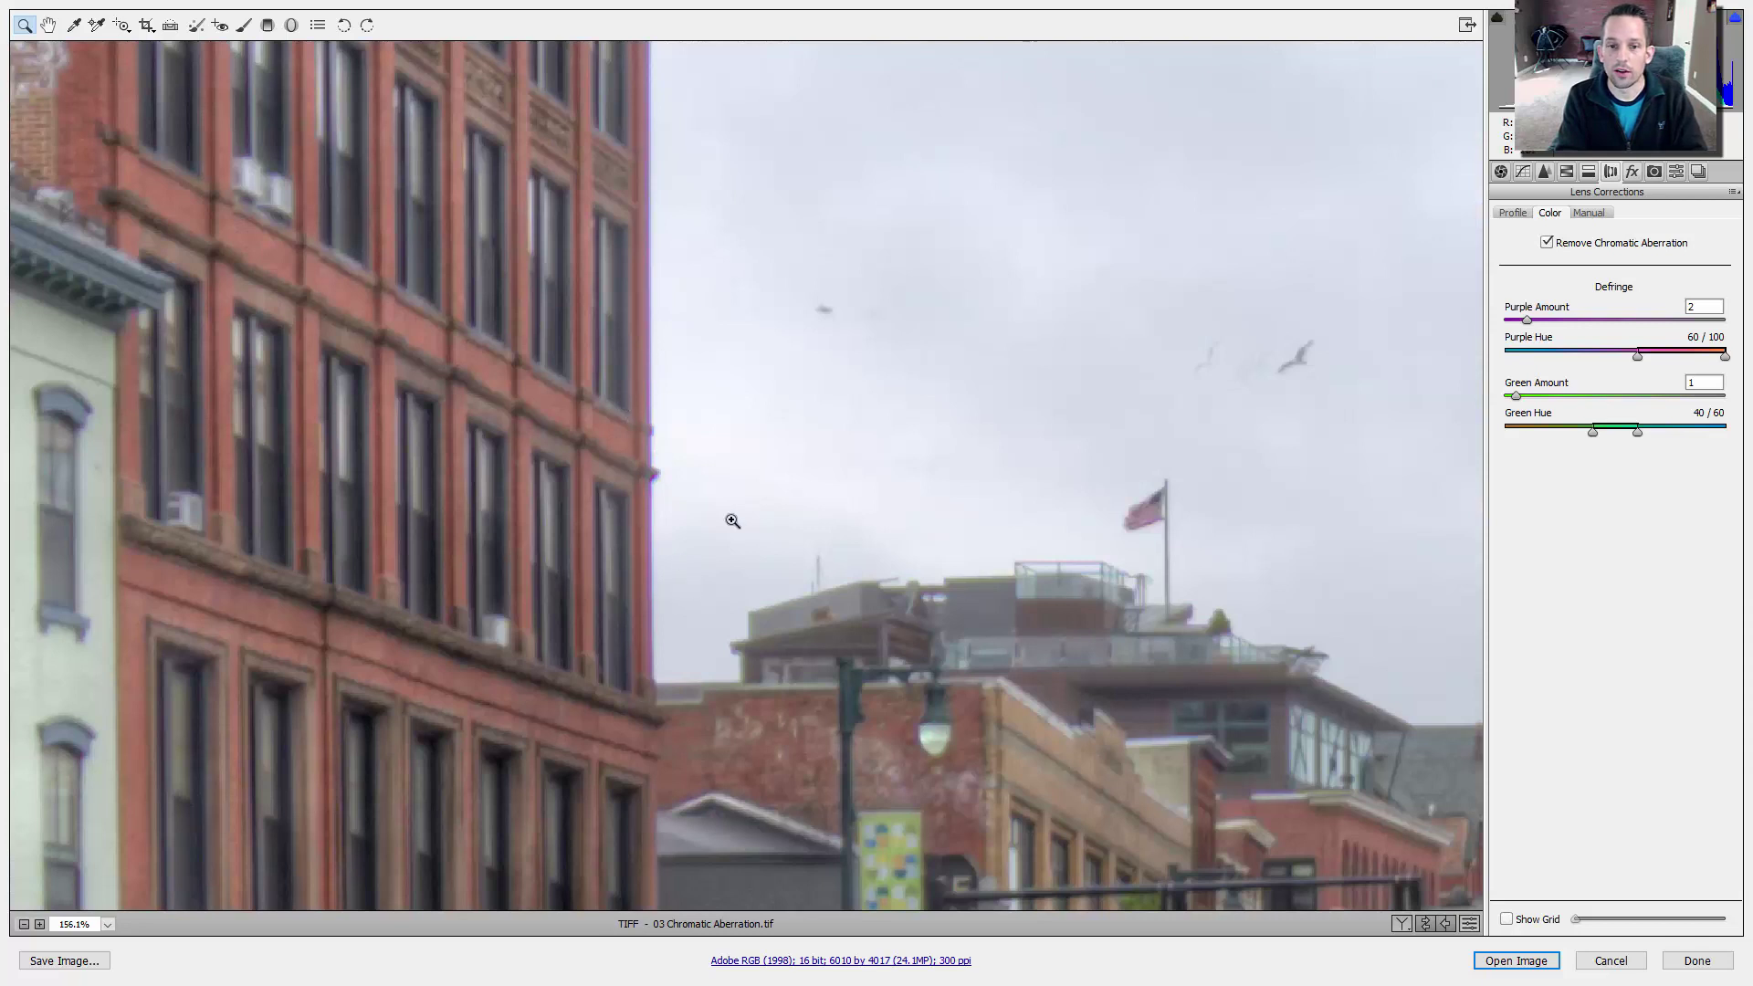
{"action": "left_click_drag", "start_coordinate": [1686, 352], "coordinate": [1621, 354]}
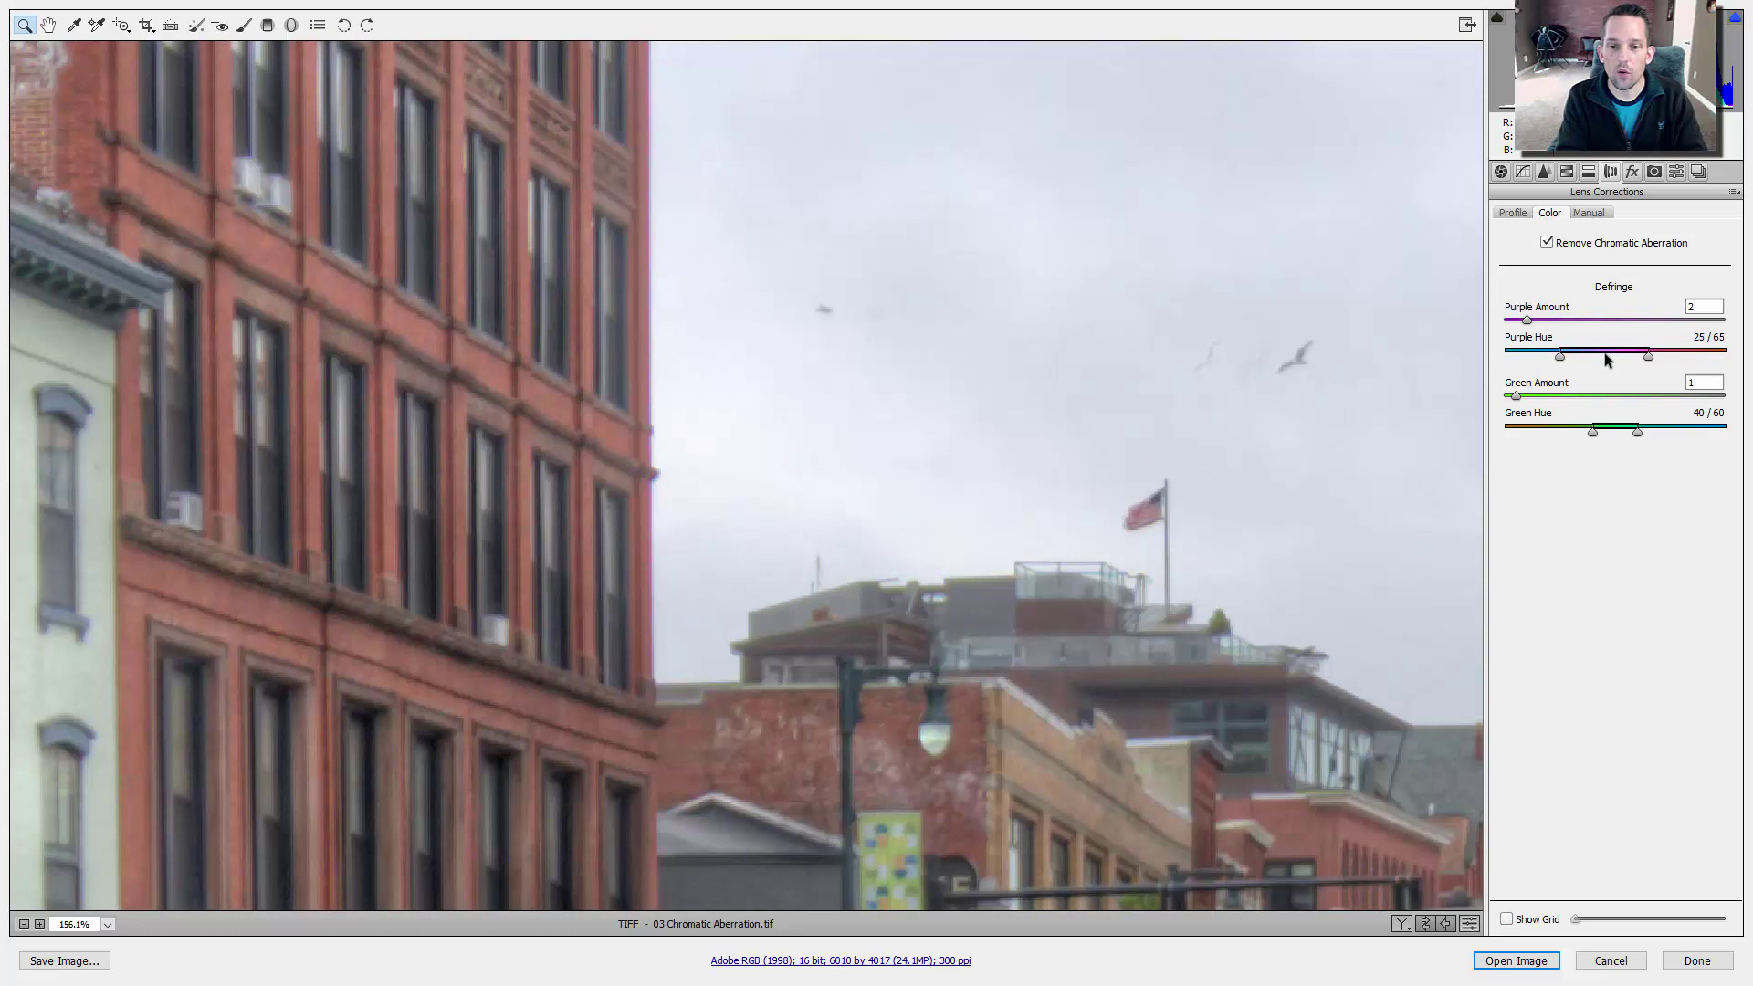
Step: Check the buildings, signpost and tree for remaining fringing, and open the corrected image in Photoshop
{"action": "left_click_drag", "start_coordinate": [792, 685], "coordinate": [1159, 320]}
{"action": "left_click_drag", "start_coordinate": [919, 579], "coordinate": [1204, 412]}
{"action": "left_click_drag", "start_coordinate": [649, 286], "coordinate": [852, 673]}
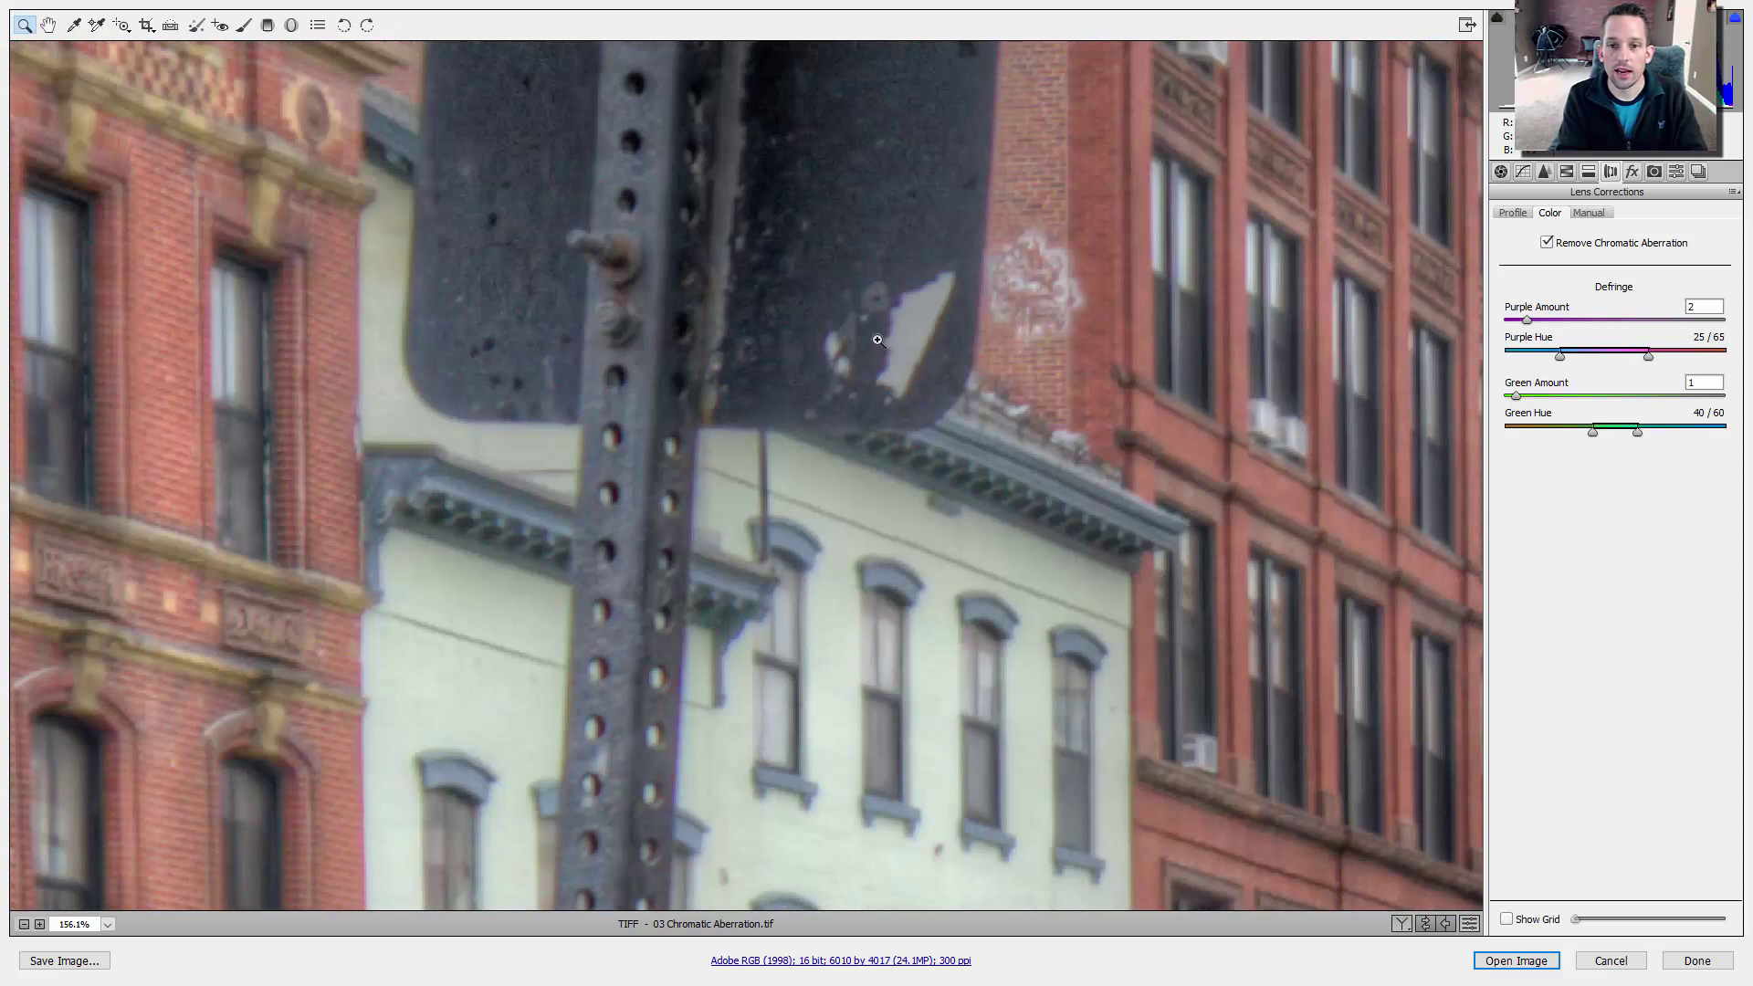
{"action": "right_click", "coordinate": [1007, 380]}
{"action": "left_click", "coordinate": [1066, 497]}
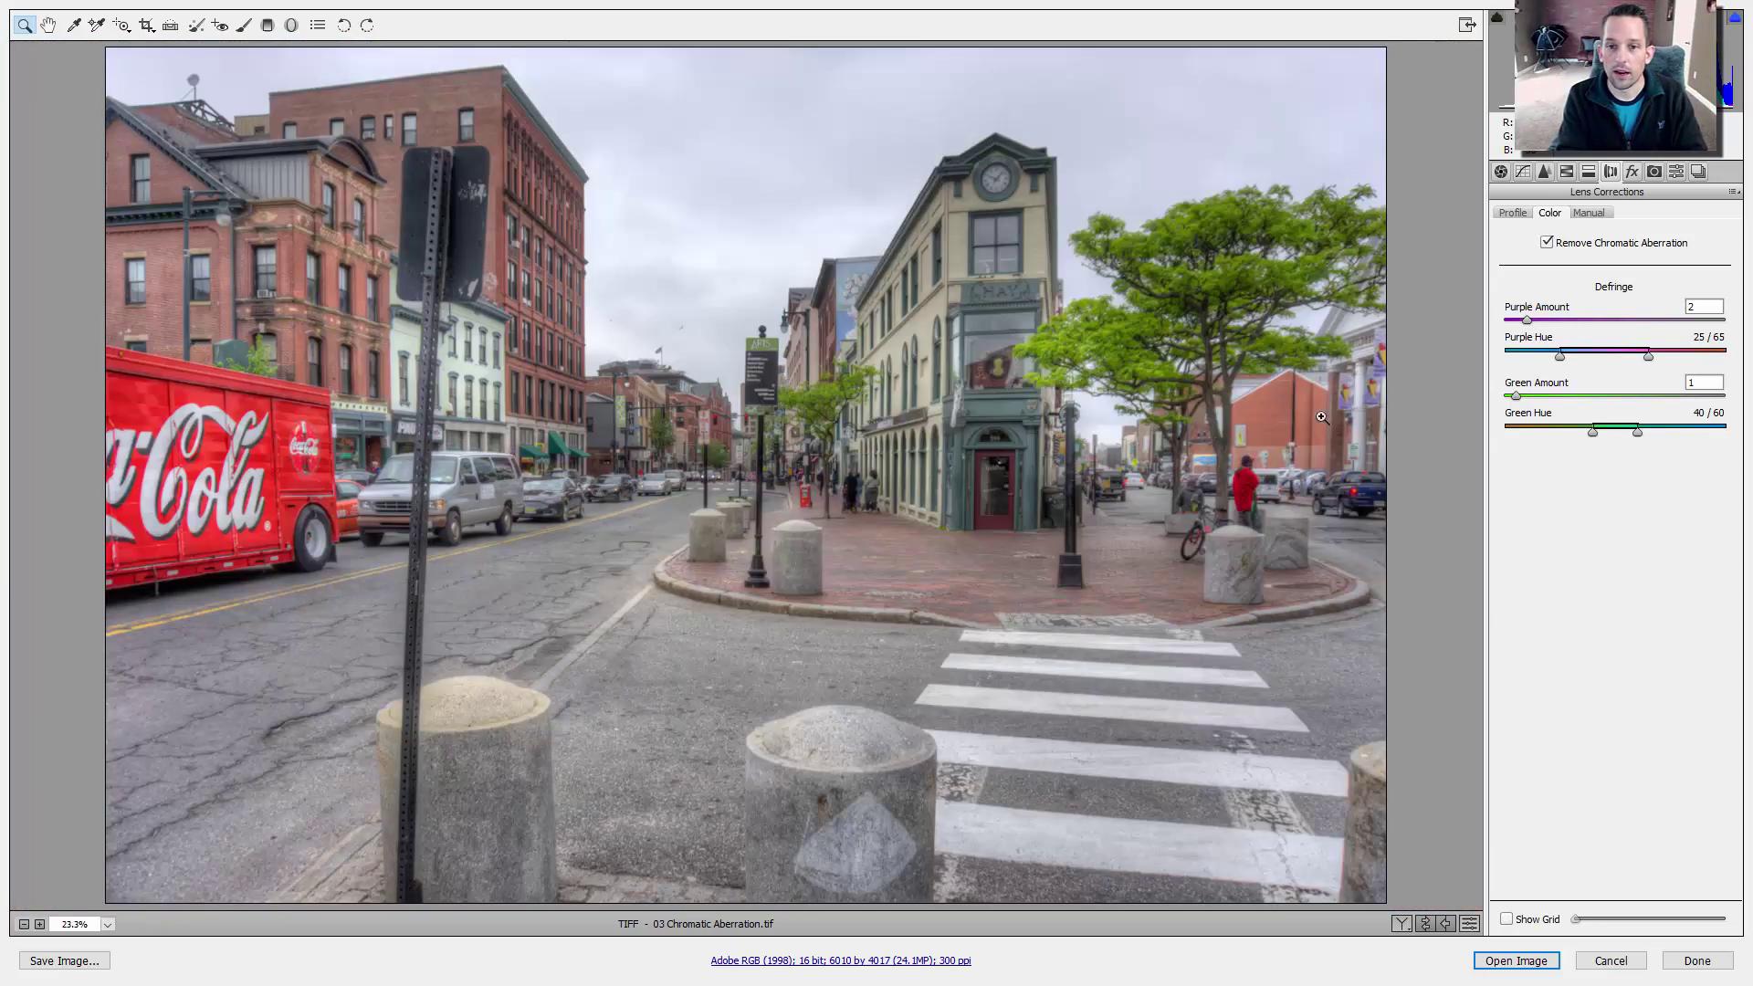
{"action": "left_click", "coordinate": [1205, 384]}
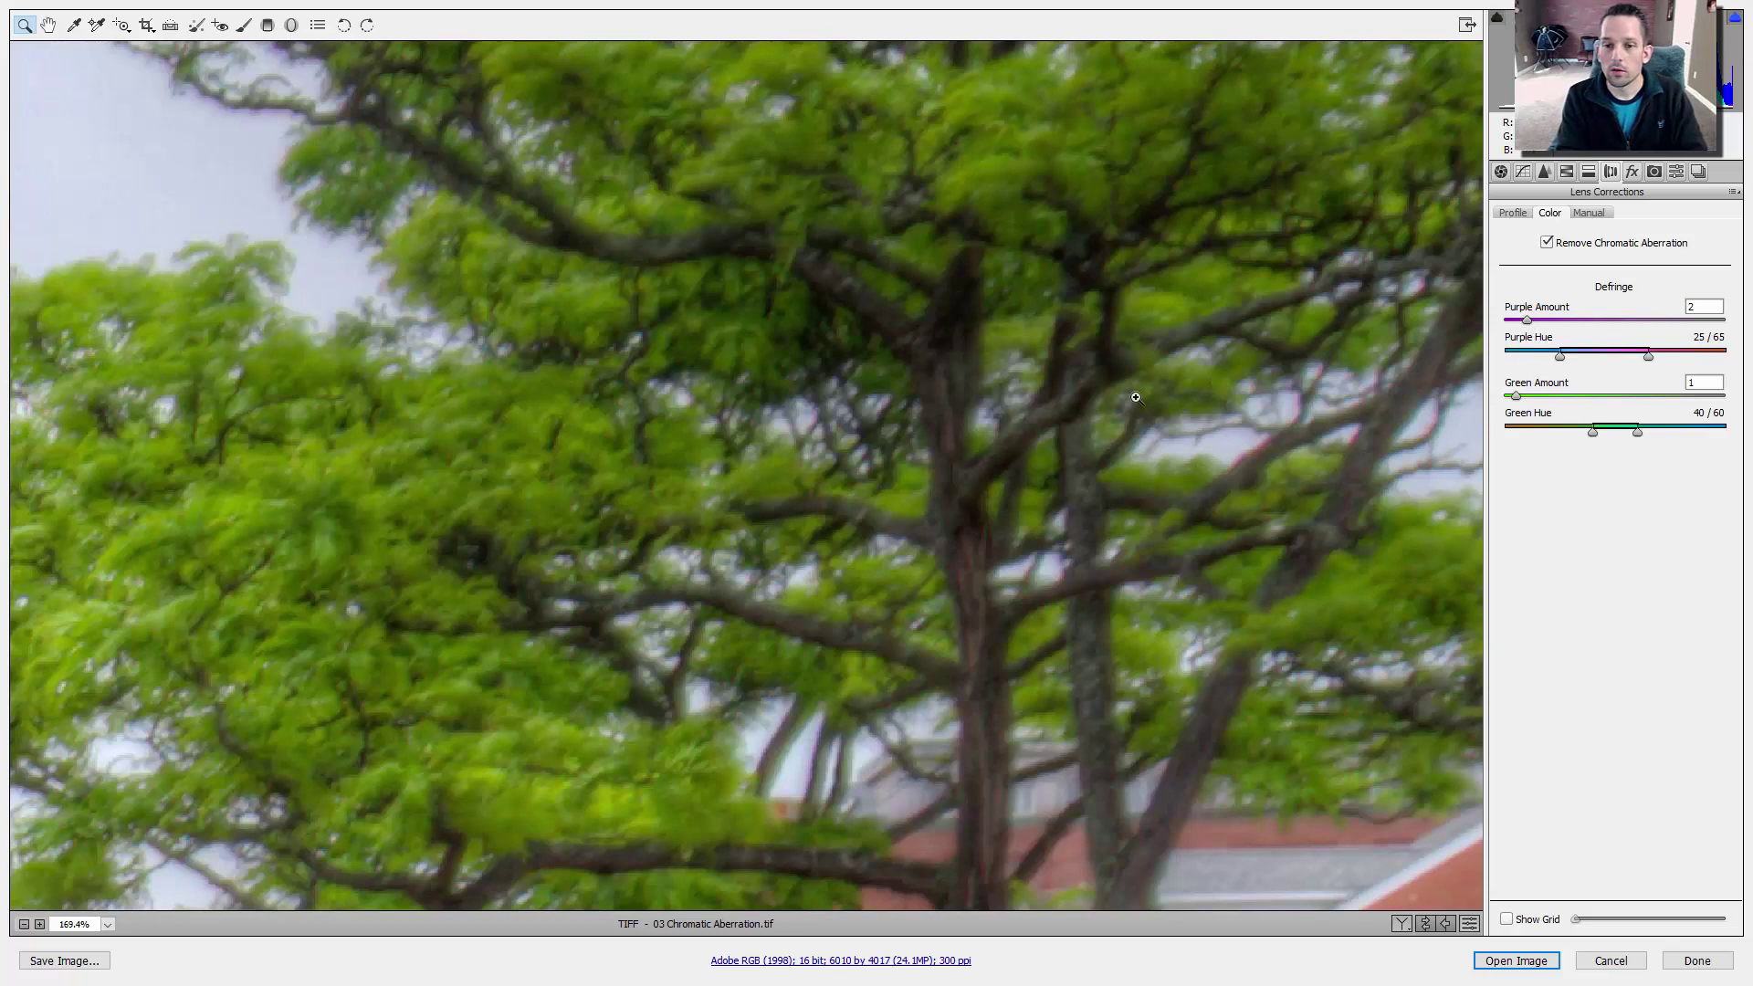
{"action": "left_click", "coordinate": [1514, 961]}
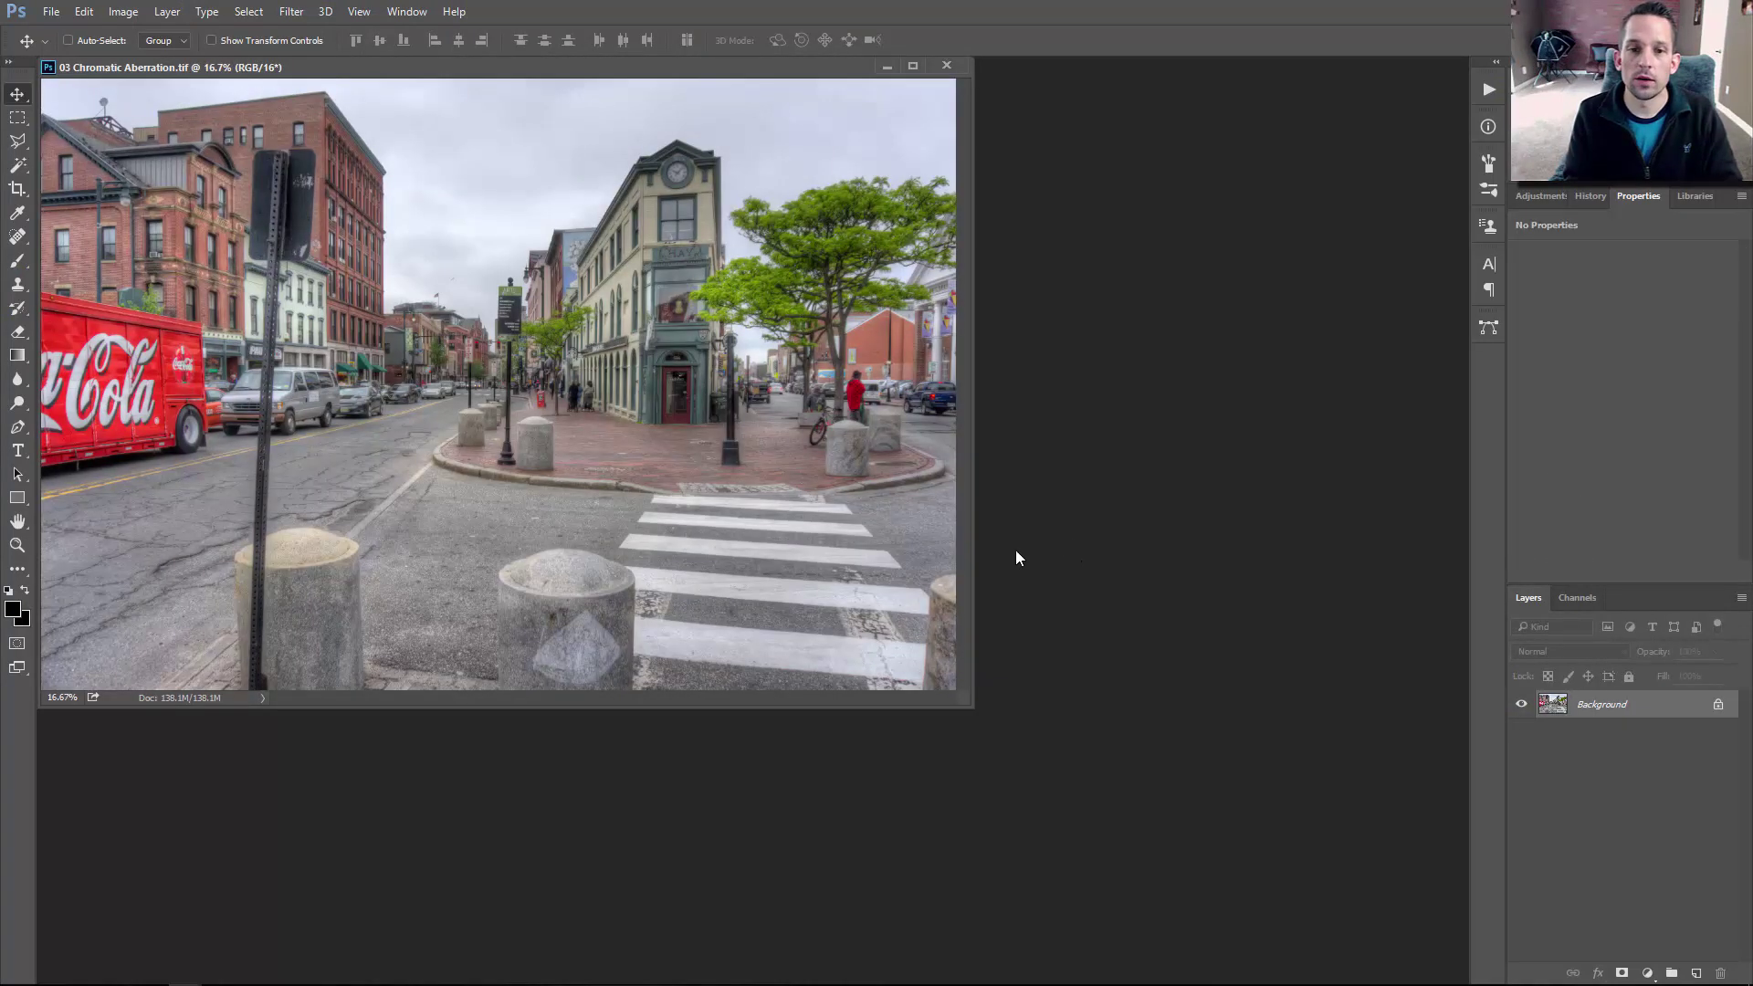
{"action": "left_click_drag", "start_coordinate": [589, 74], "coordinate": [767, 156]}
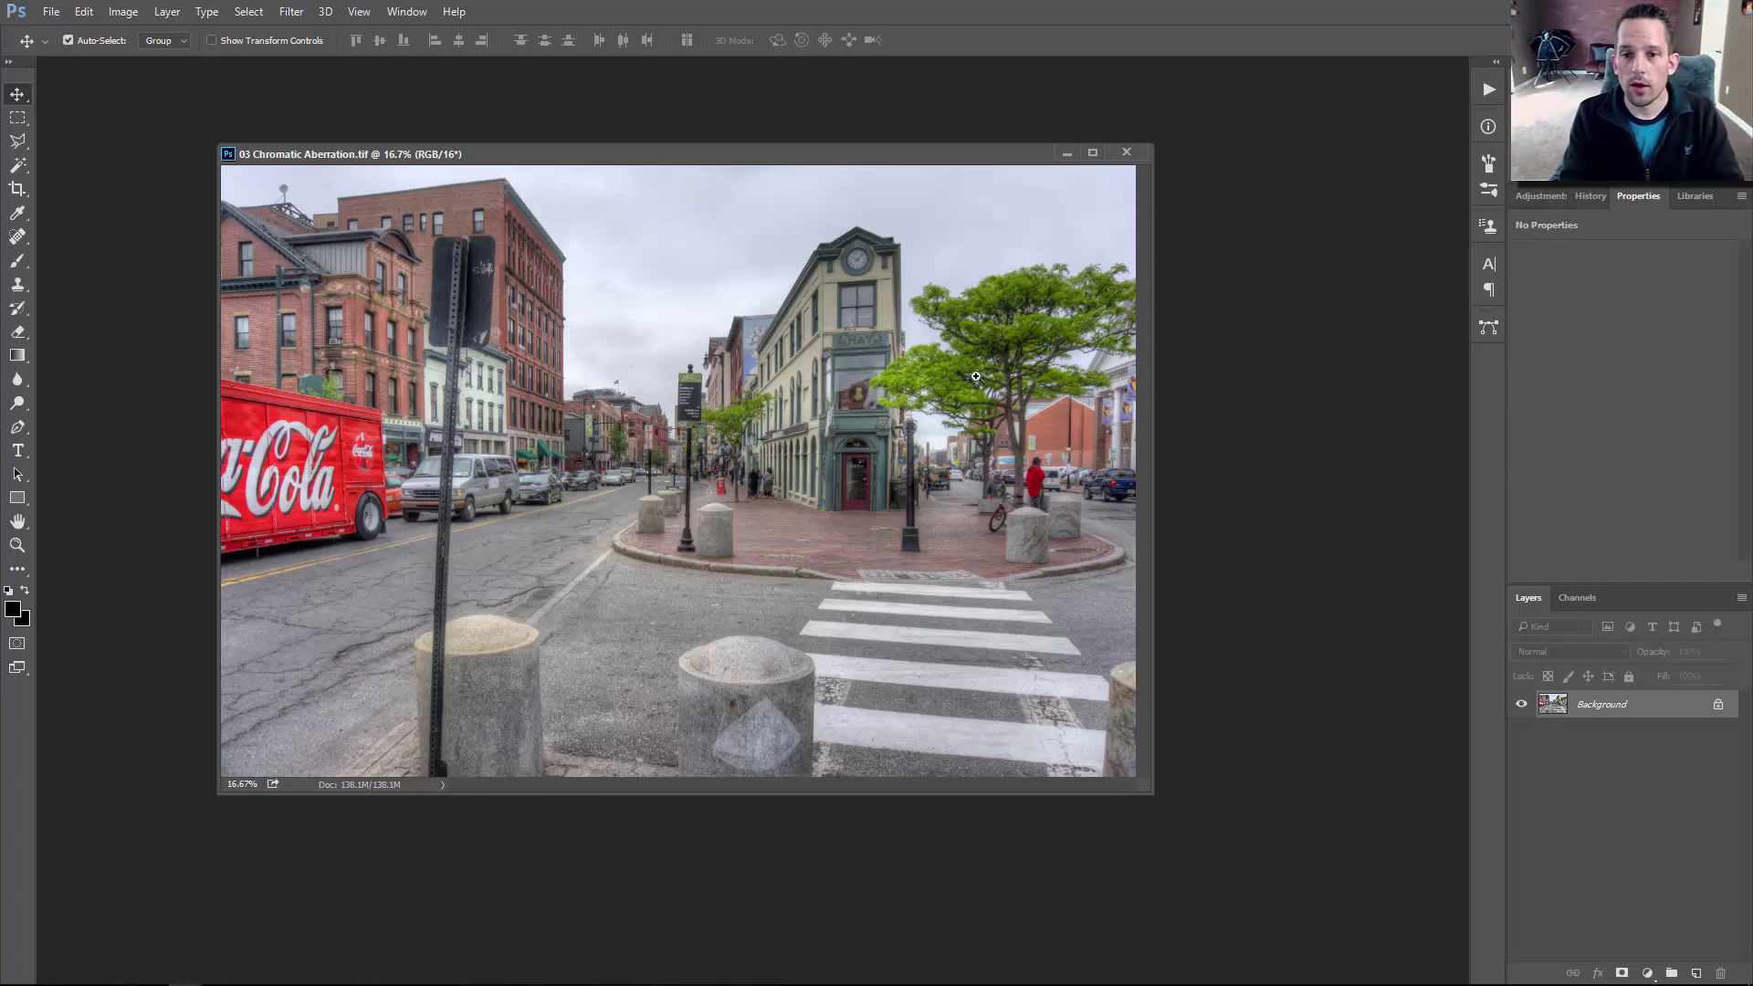
Step: Examine the tree, the distant buildings and the brick facade up close for leftover color fringing
{"action": "left_click_drag", "start_coordinate": [959, 340], "coordinate": [1132, 494]}
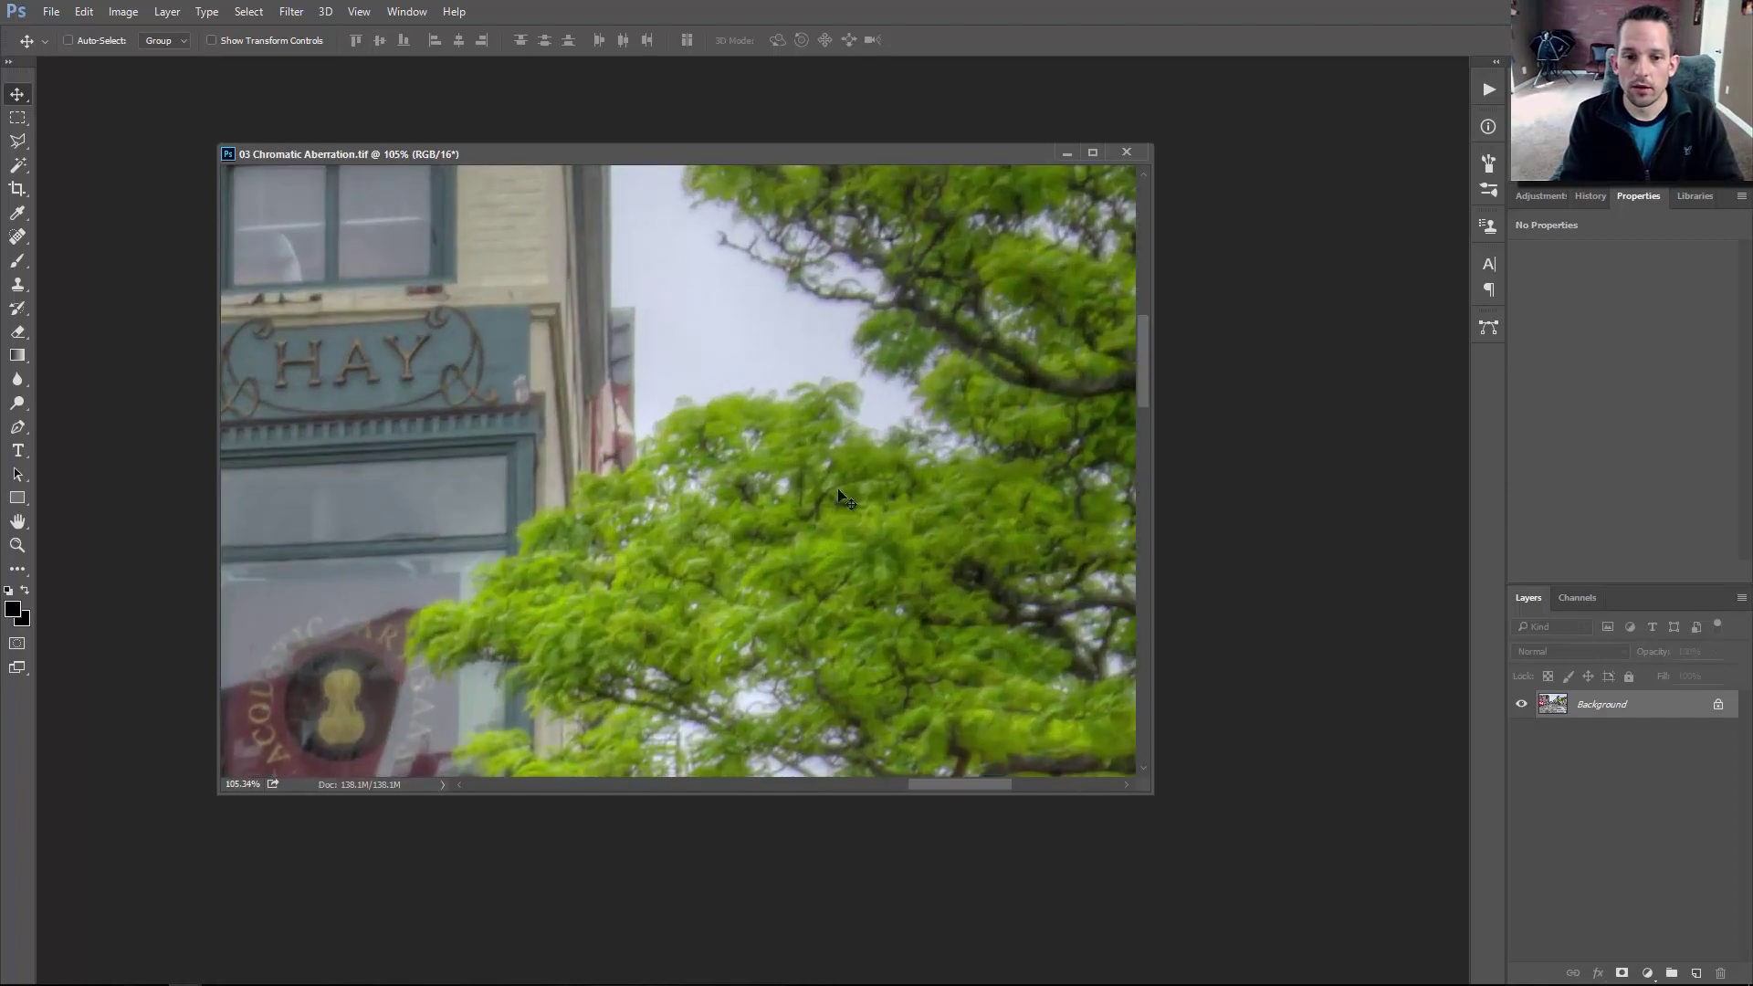
{"action": "left_click_drag", "start_coordinate": [649, 565], "coordinate": [796, 236]}
{"action": "left_click_drag", "start_coordinate": [554, 471], "coordinate": [1217, 473]}
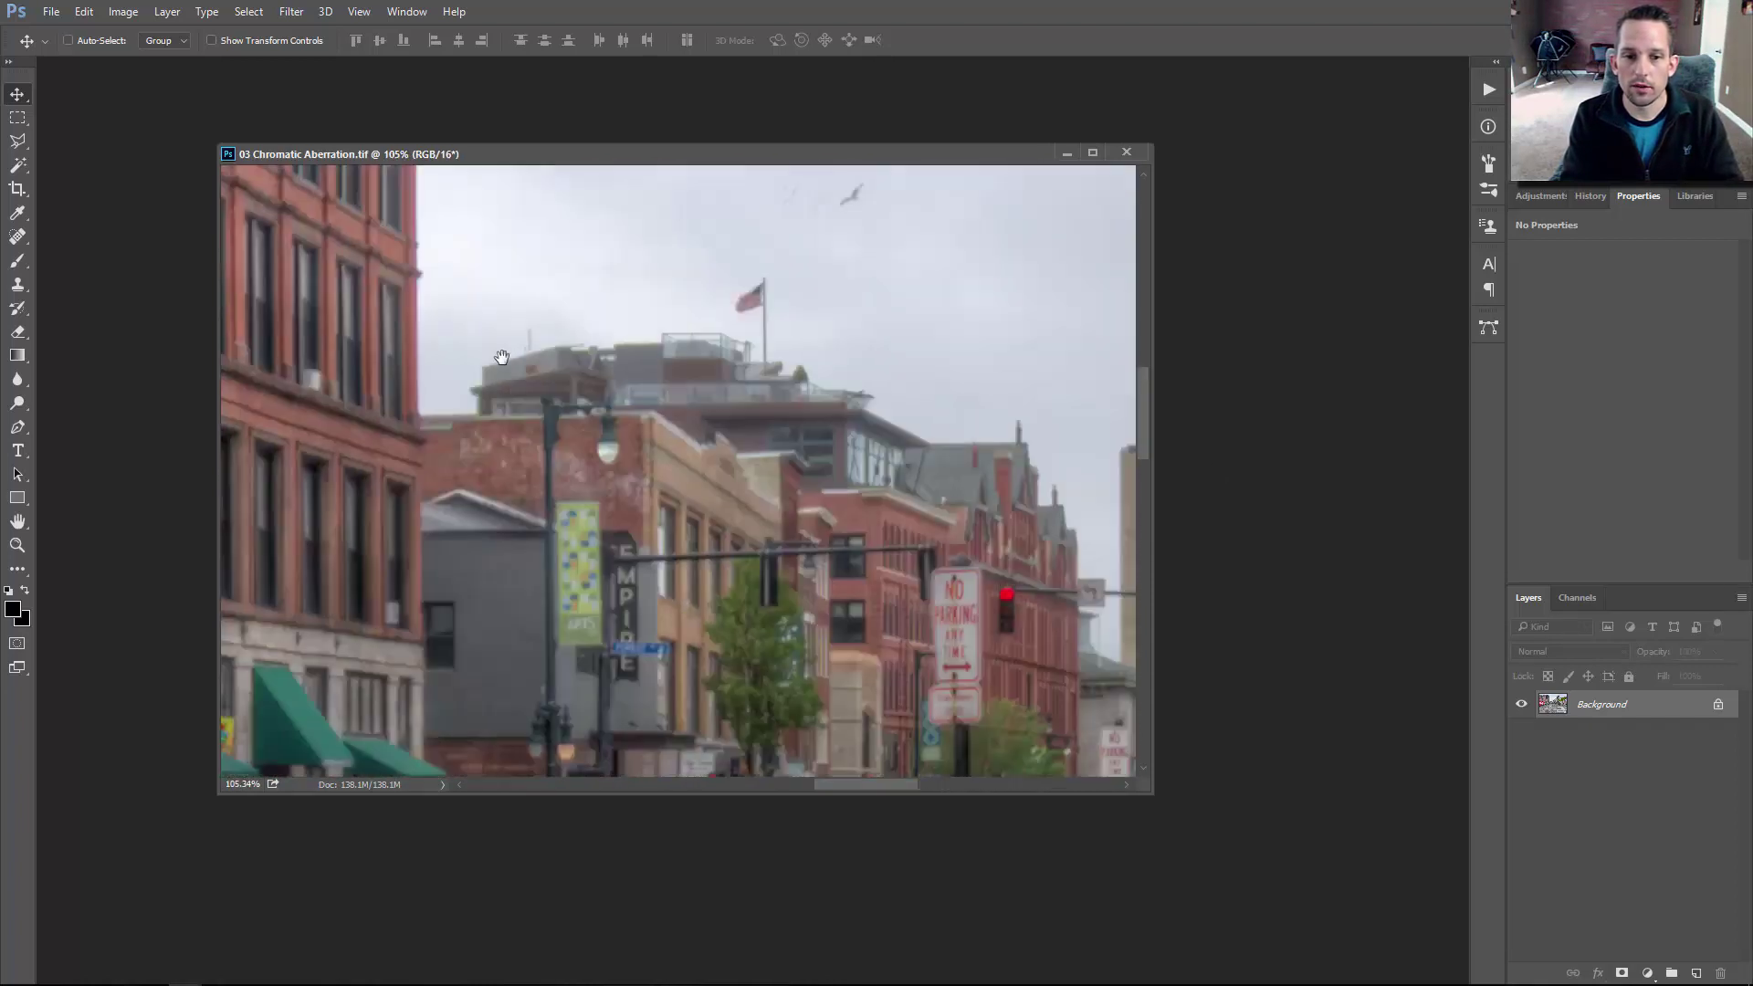
{"action": "left_click_drag", "start_coordinate": [704, 436], "coordinate": [755, 352]}
{"action": "left_click_drag", "start_coordinate": [656, 443], "coordinate": [803, 293]}
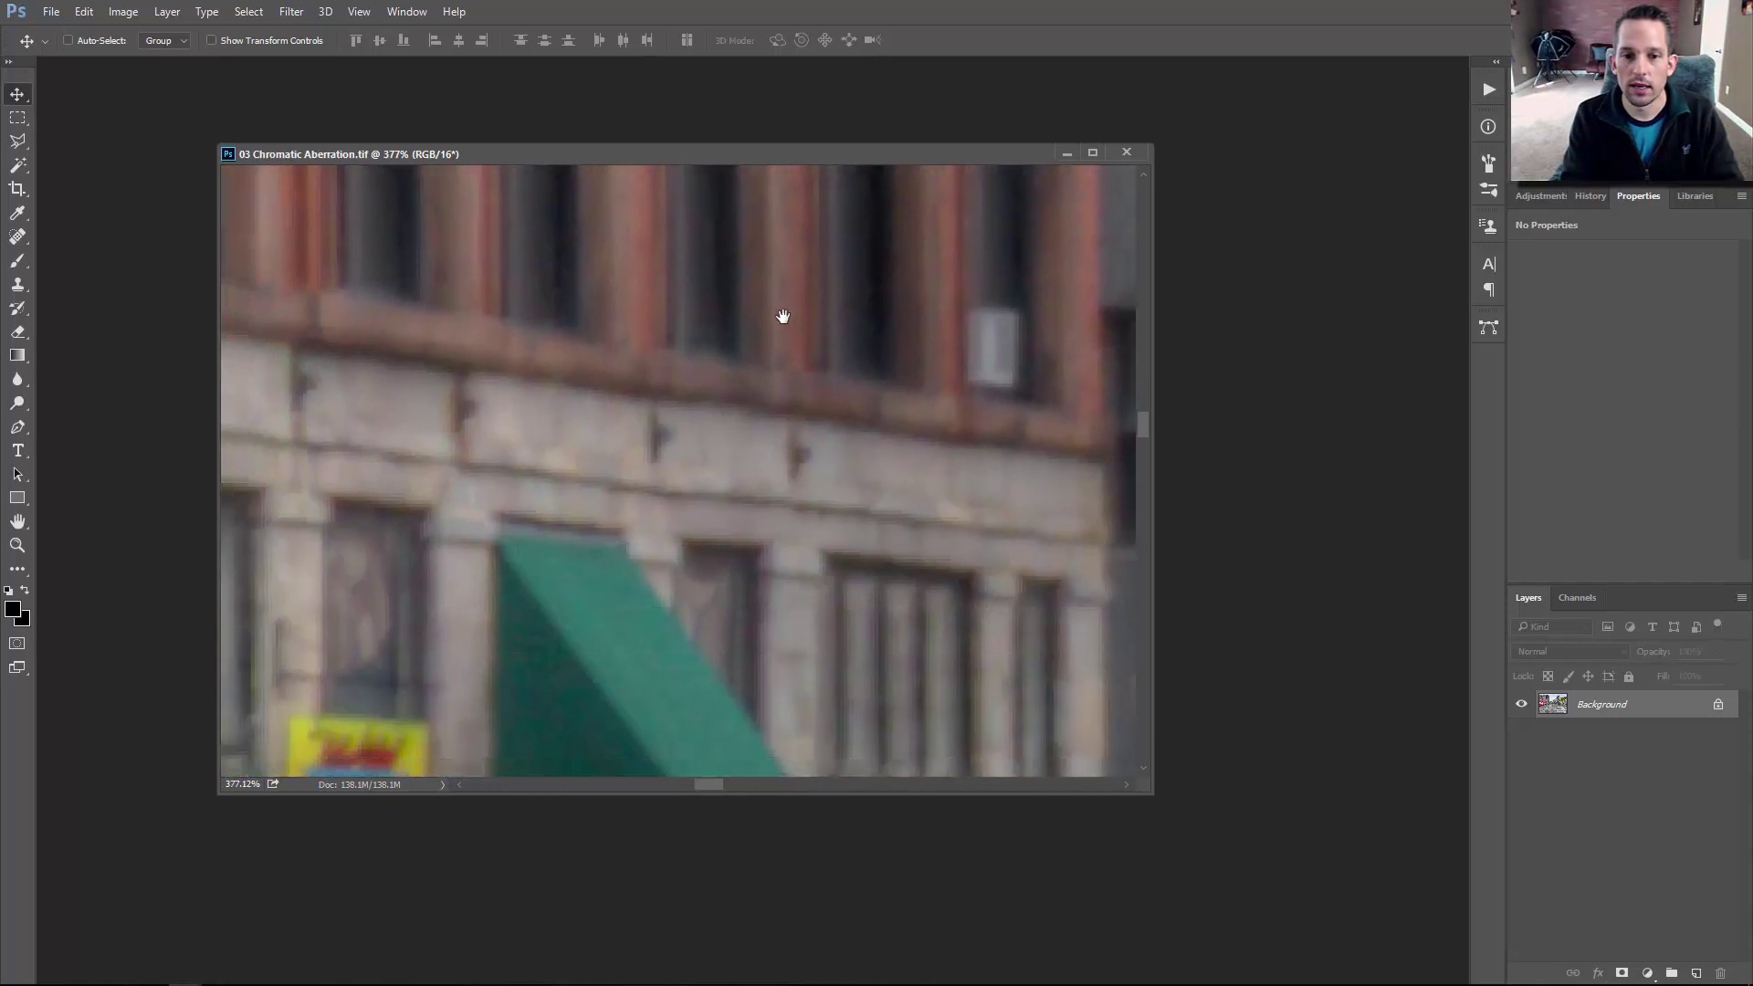
{"action": "right_click", "coordinate": [780, 416]}
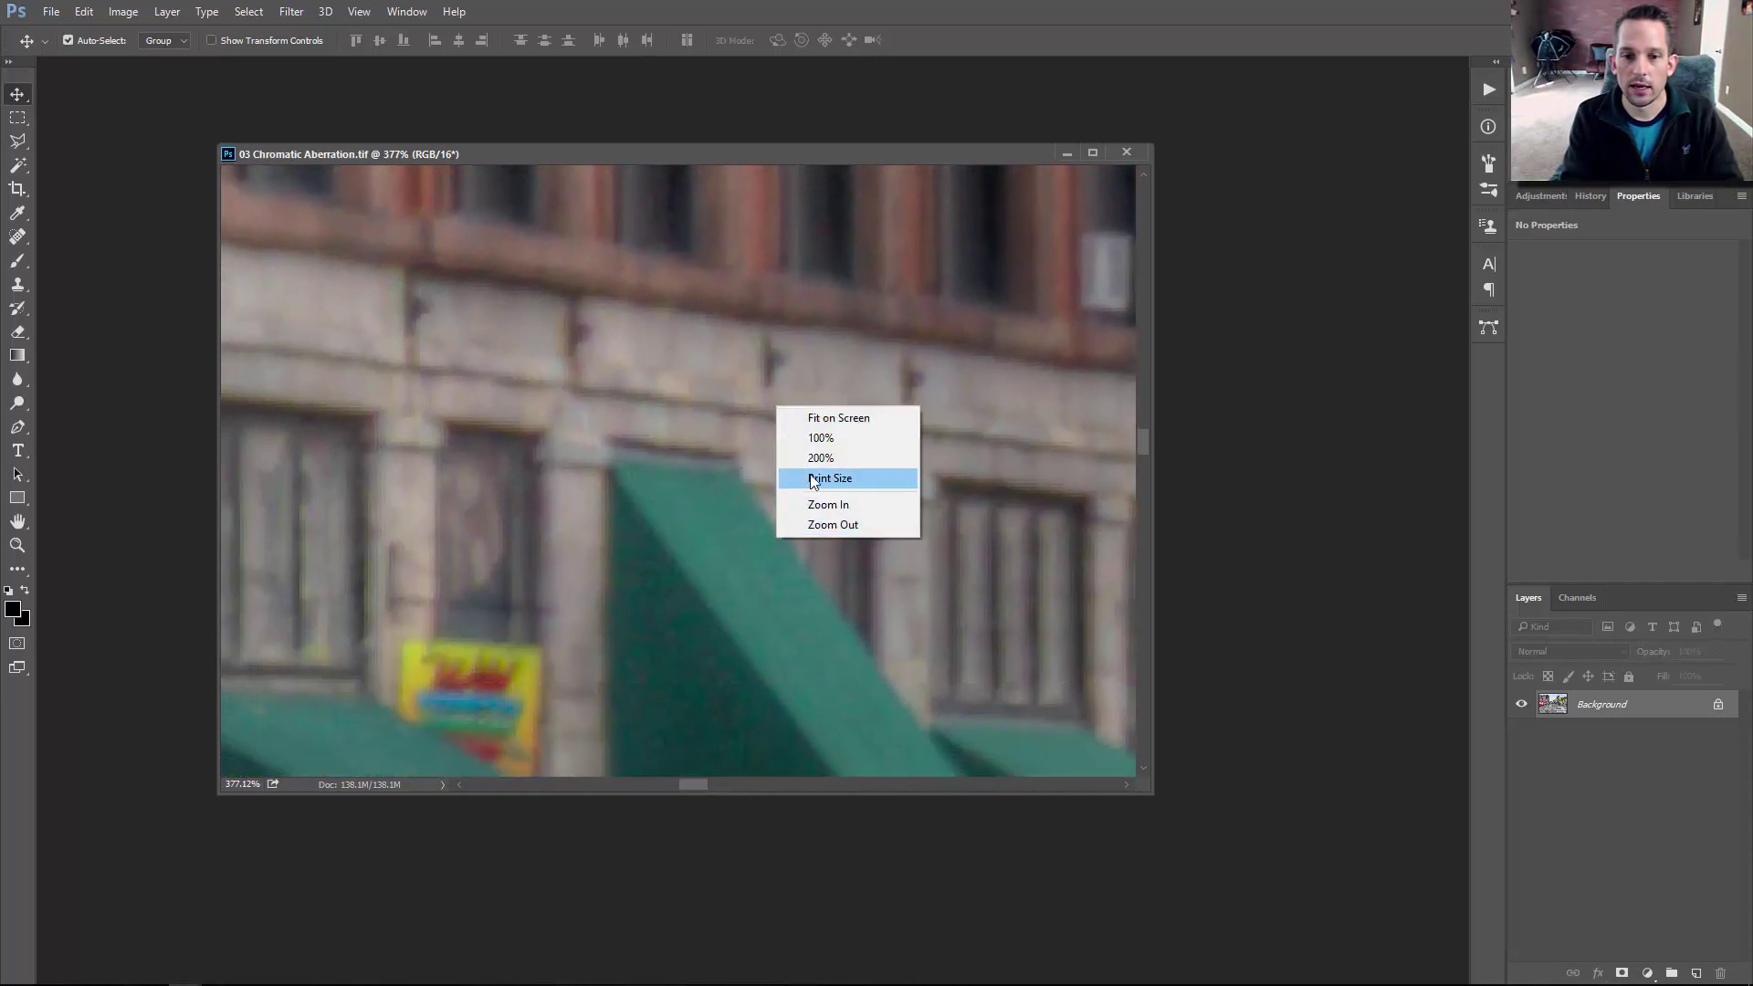
{"action": "left_click", "coordinate": [776, 526]}
{"action": "right_click", "coordinate": [662, 537]}
{"action": "left_click", "coordinate": [694, 553]}
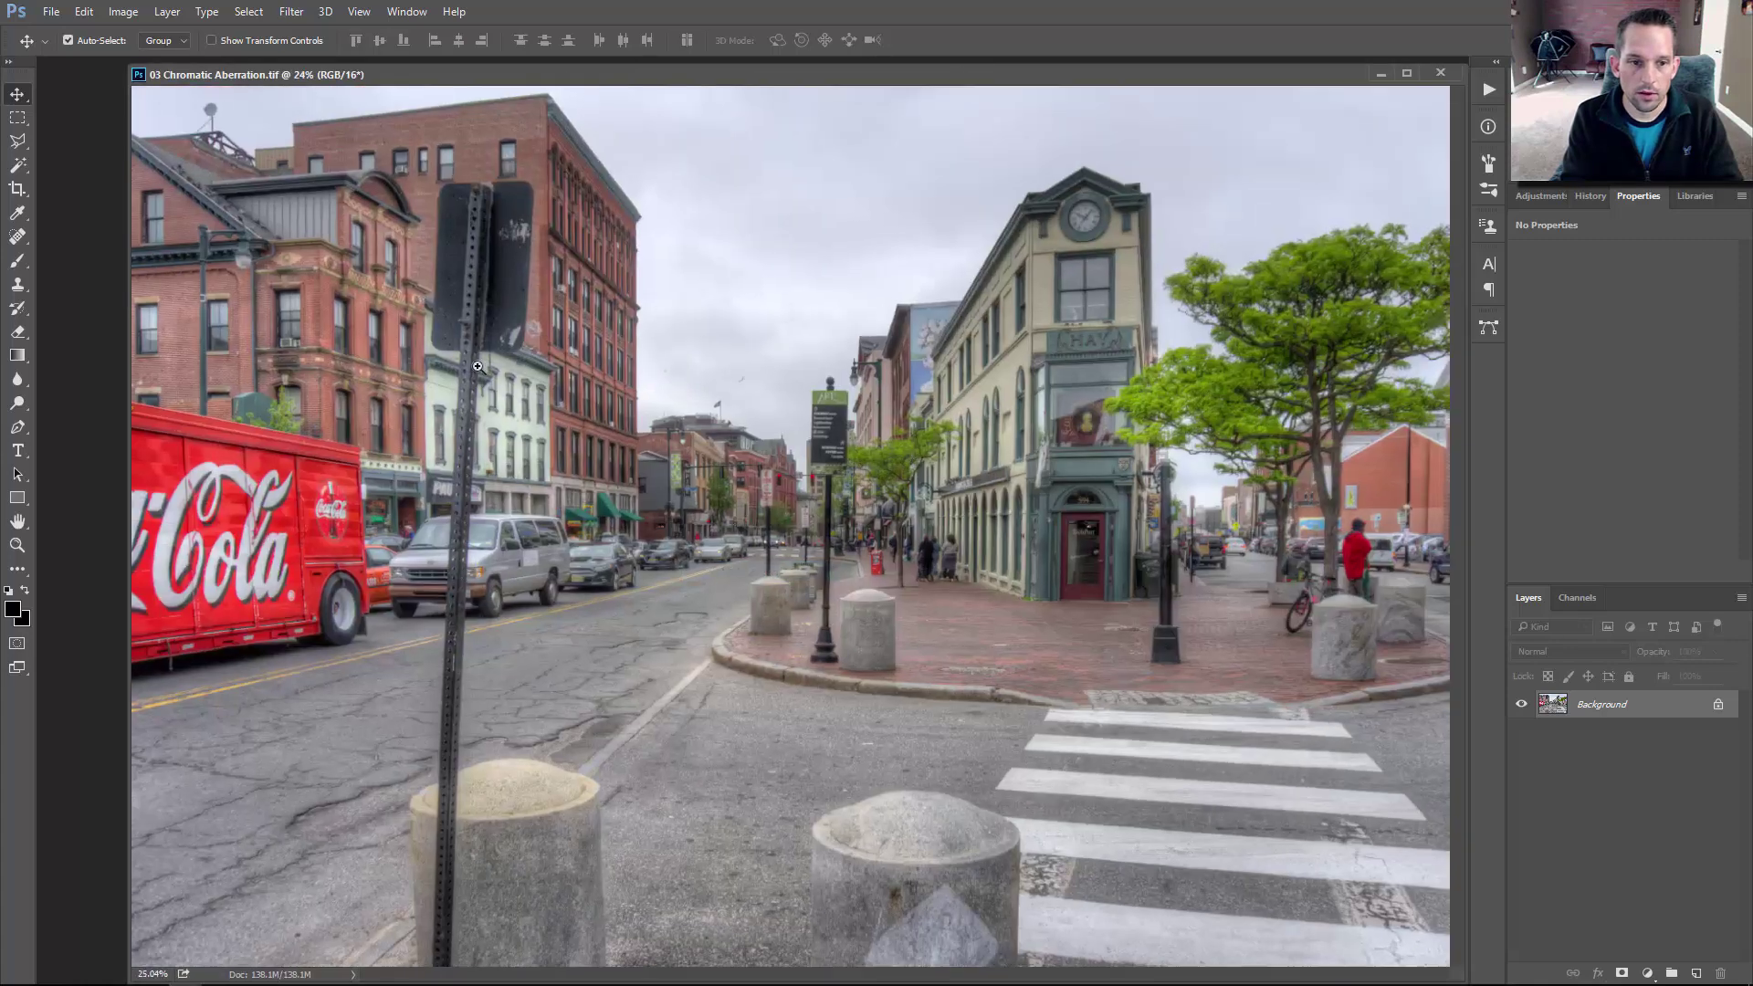
Step: Duplicate the Background layer and apply a Gaussian Blur with a 7.8-pixel radius to the copy
{"action": "left_click_drag", "start_coordinate": [476, 366], "coordinate": [924, 500]}
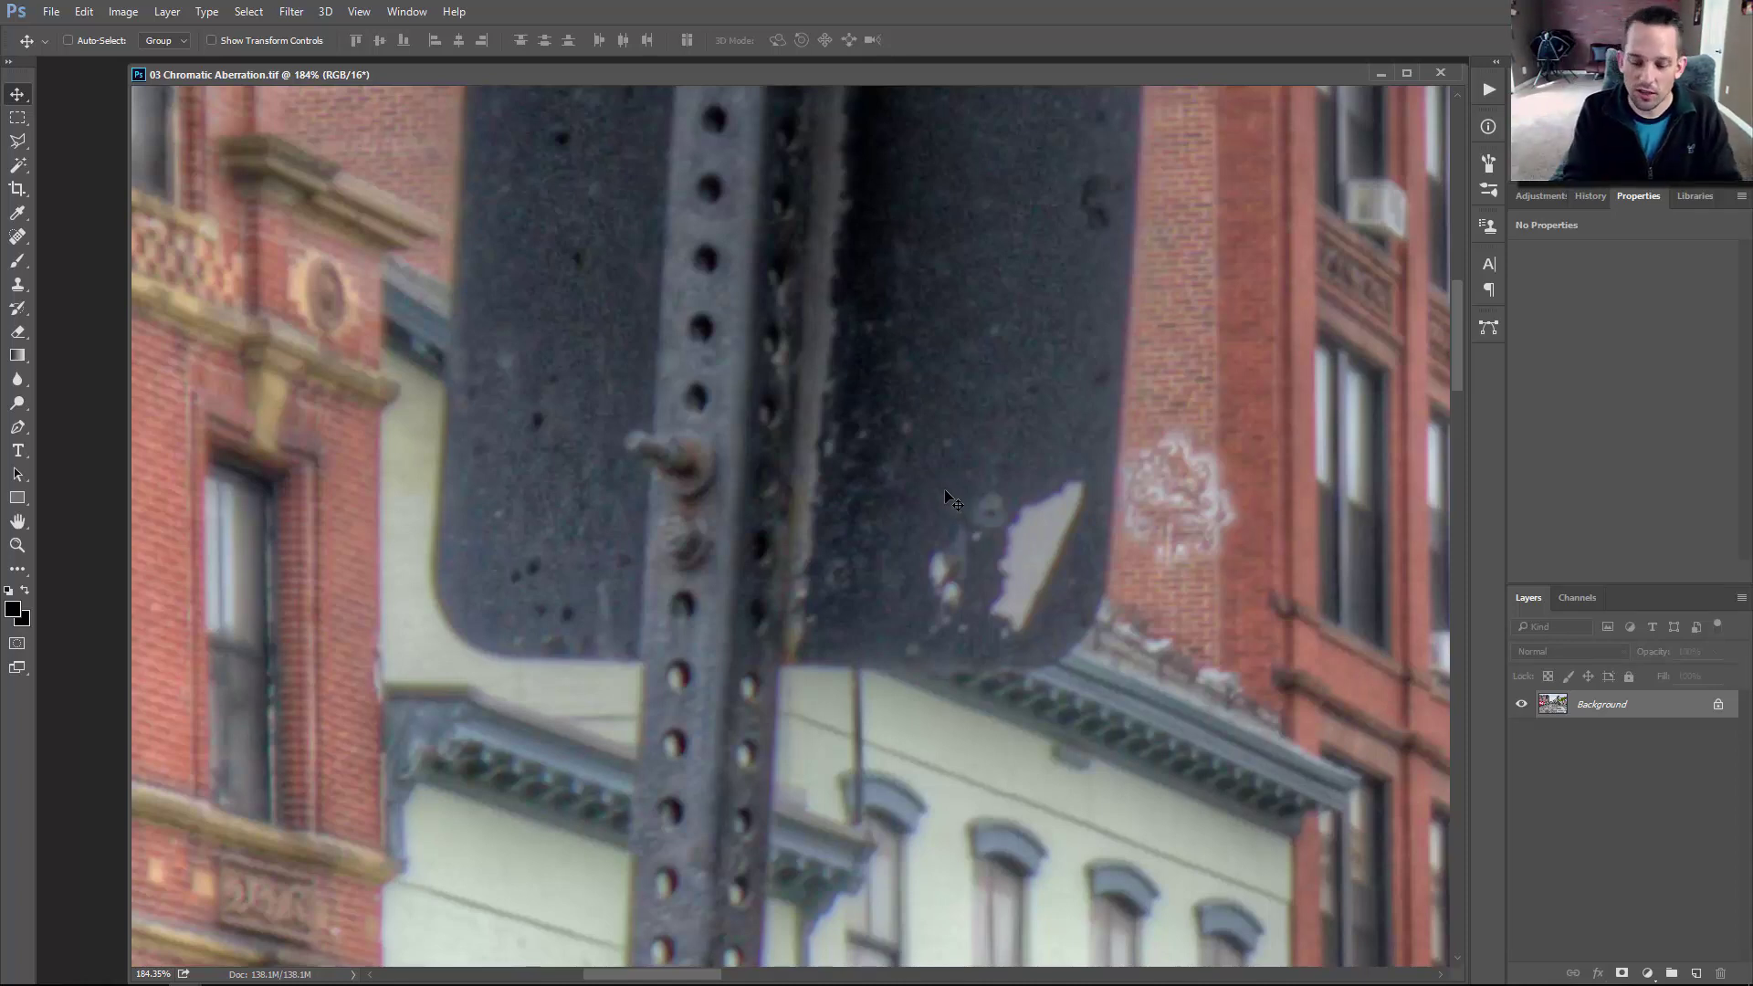
{"action": "key", "text": "ctrl+j"}
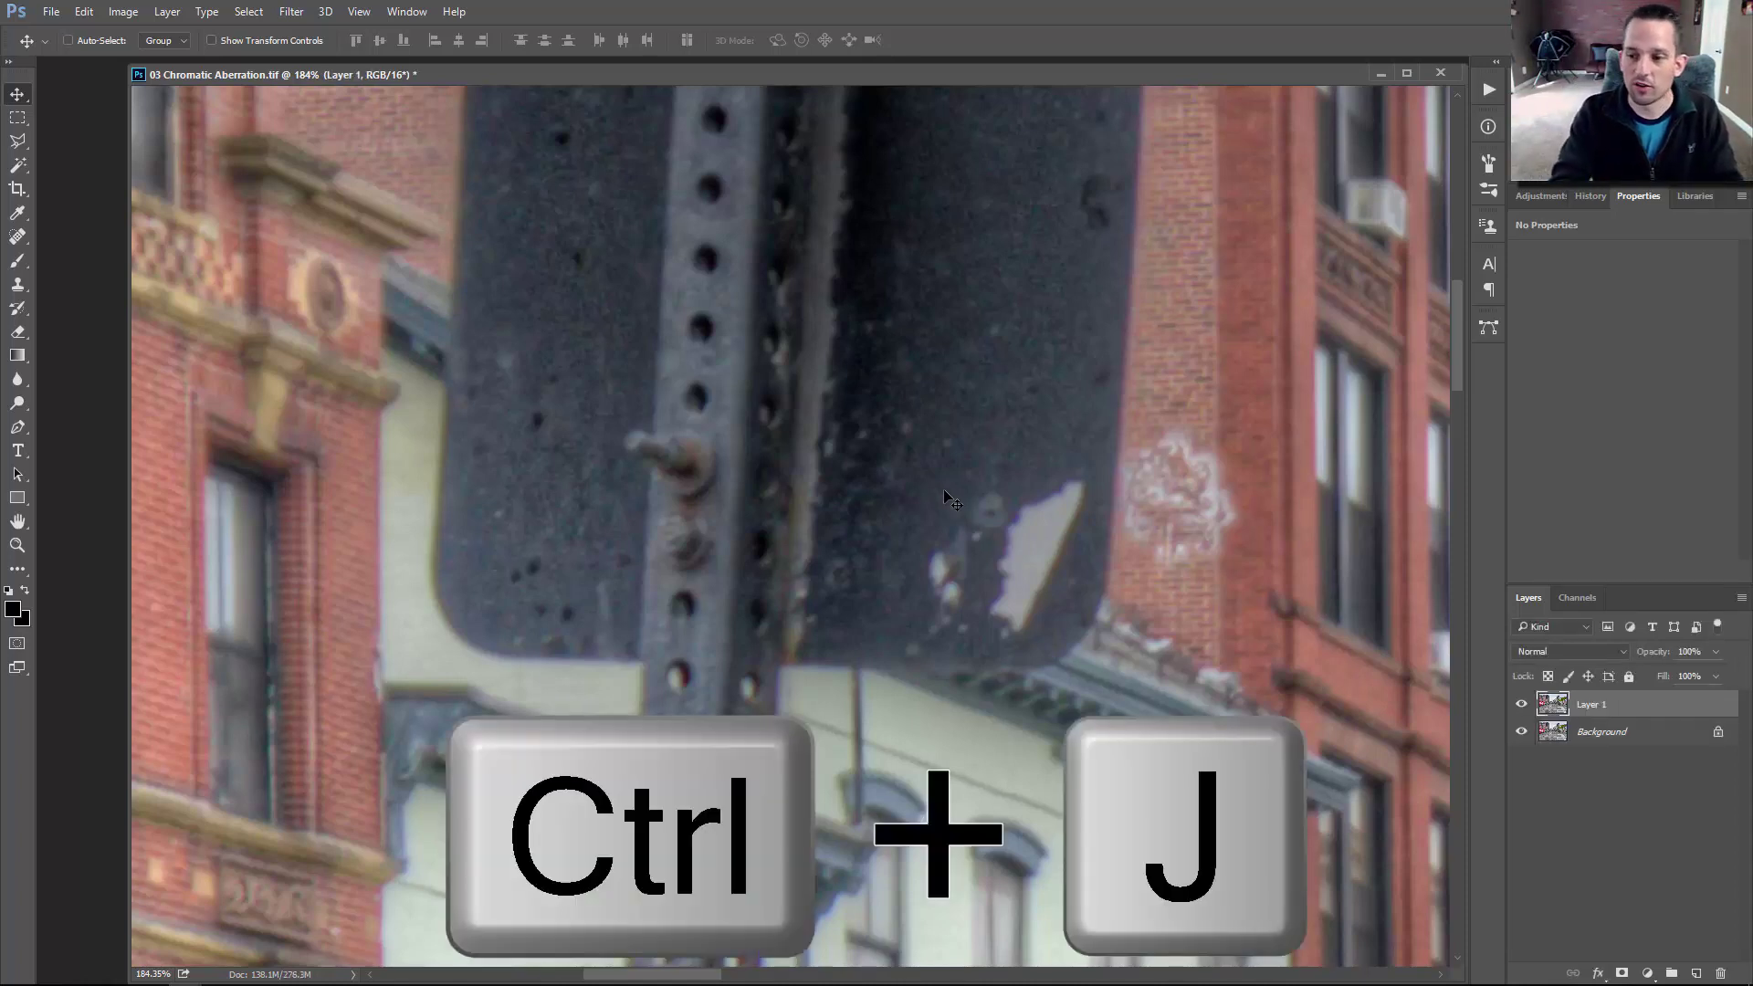
{"action": "left_click", "coordinate": [298, 13]}
{"action": "mouse_move", "coordinate": [337, 211]}
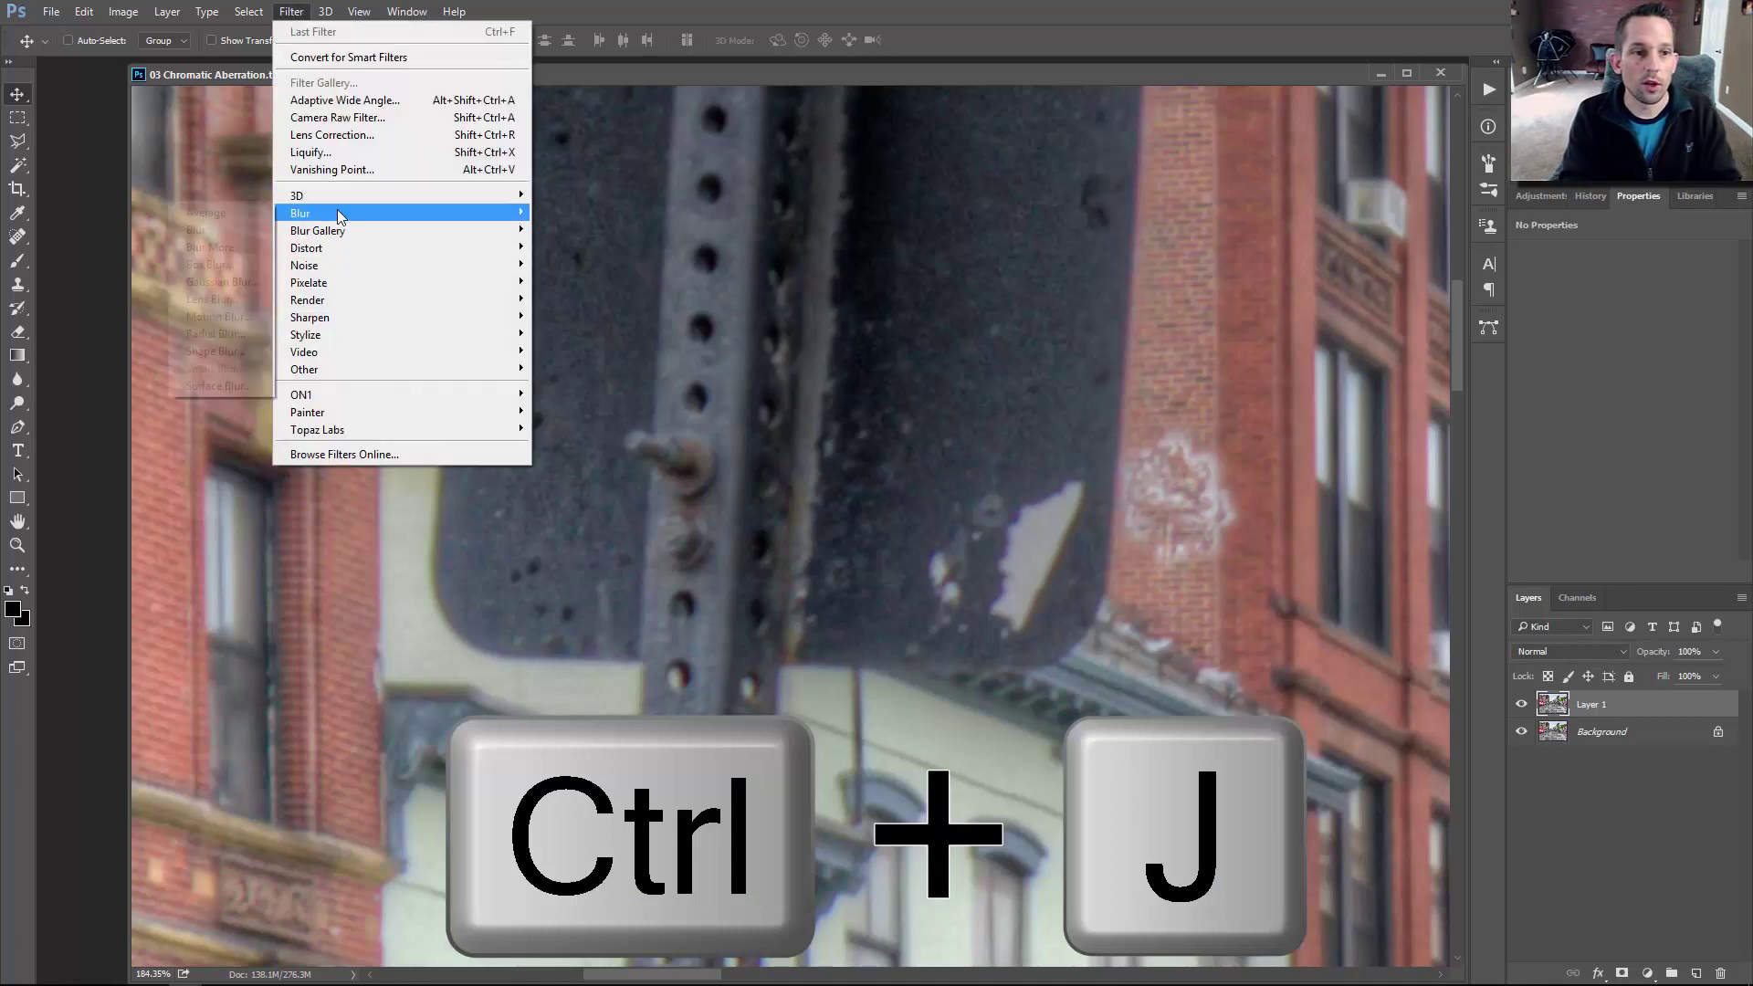
{"action": "left_click", "coordinate": [221, 281]}
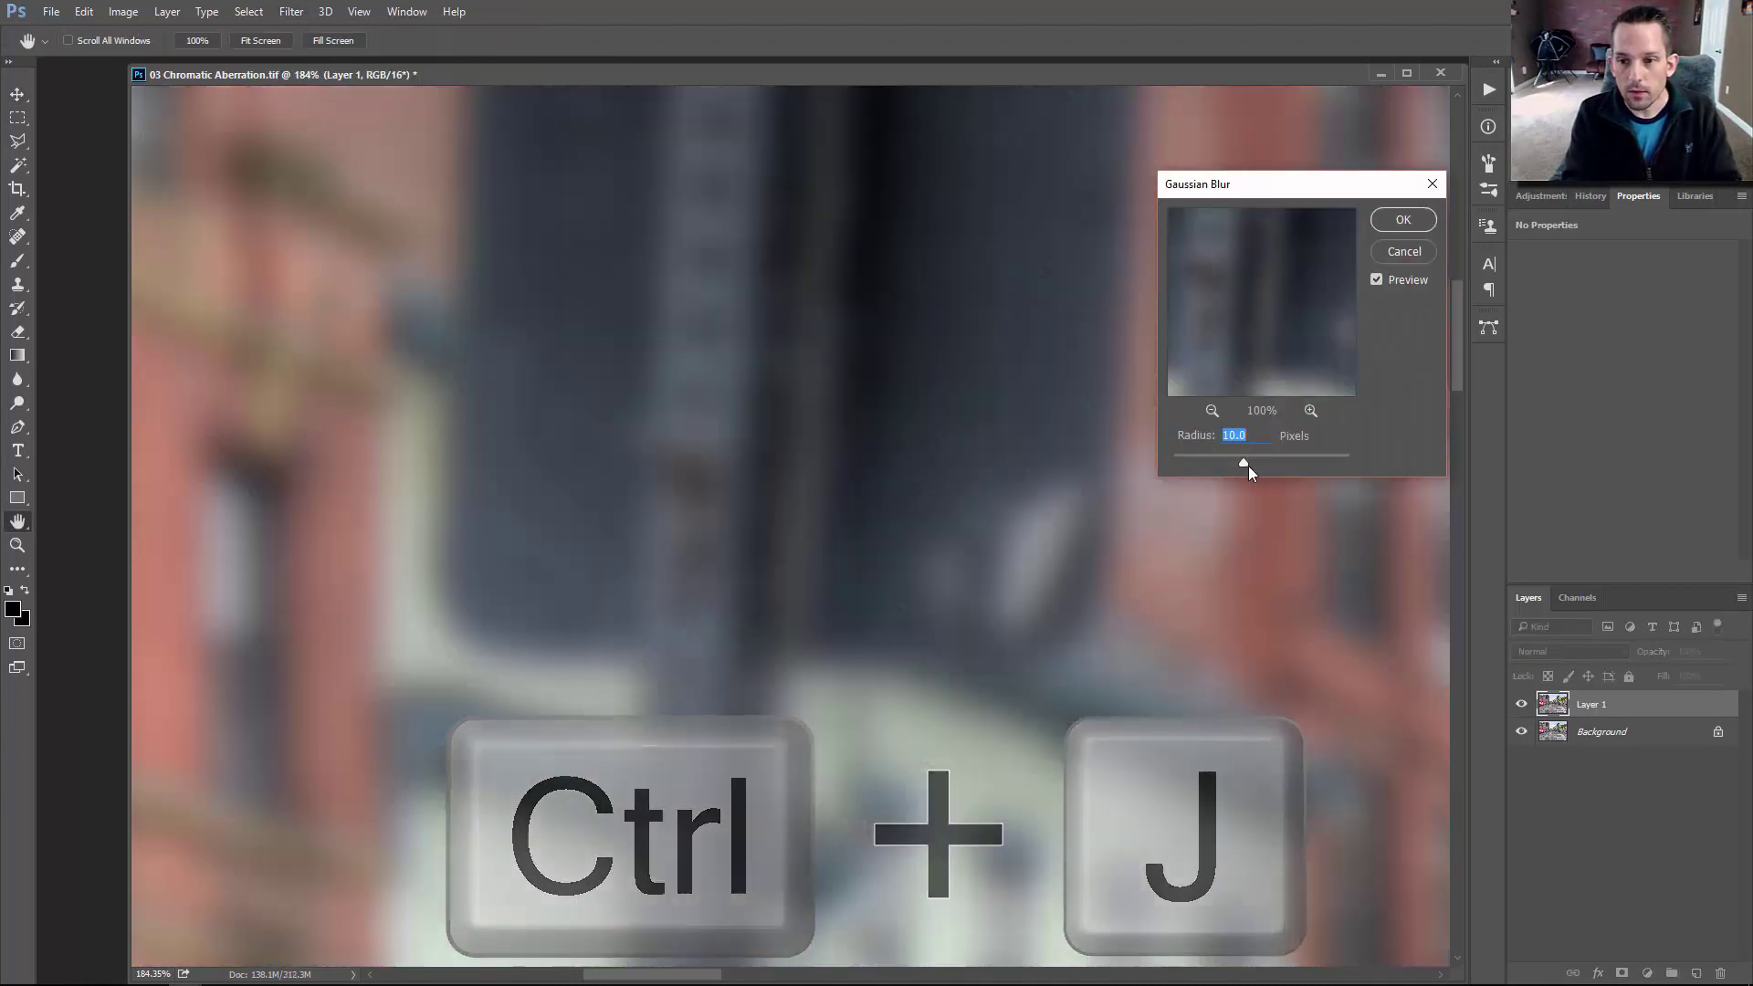
{"action": "mouse_move", "coordinate": [1243, 463]}
{"action": "left_mouse_down"}
{"action": "mouse_move", "coordinate": [1171, 466]}
{"action": "mouse_move", "coordinate": [1231, 462]}
{"action": "left_mouse_up"}
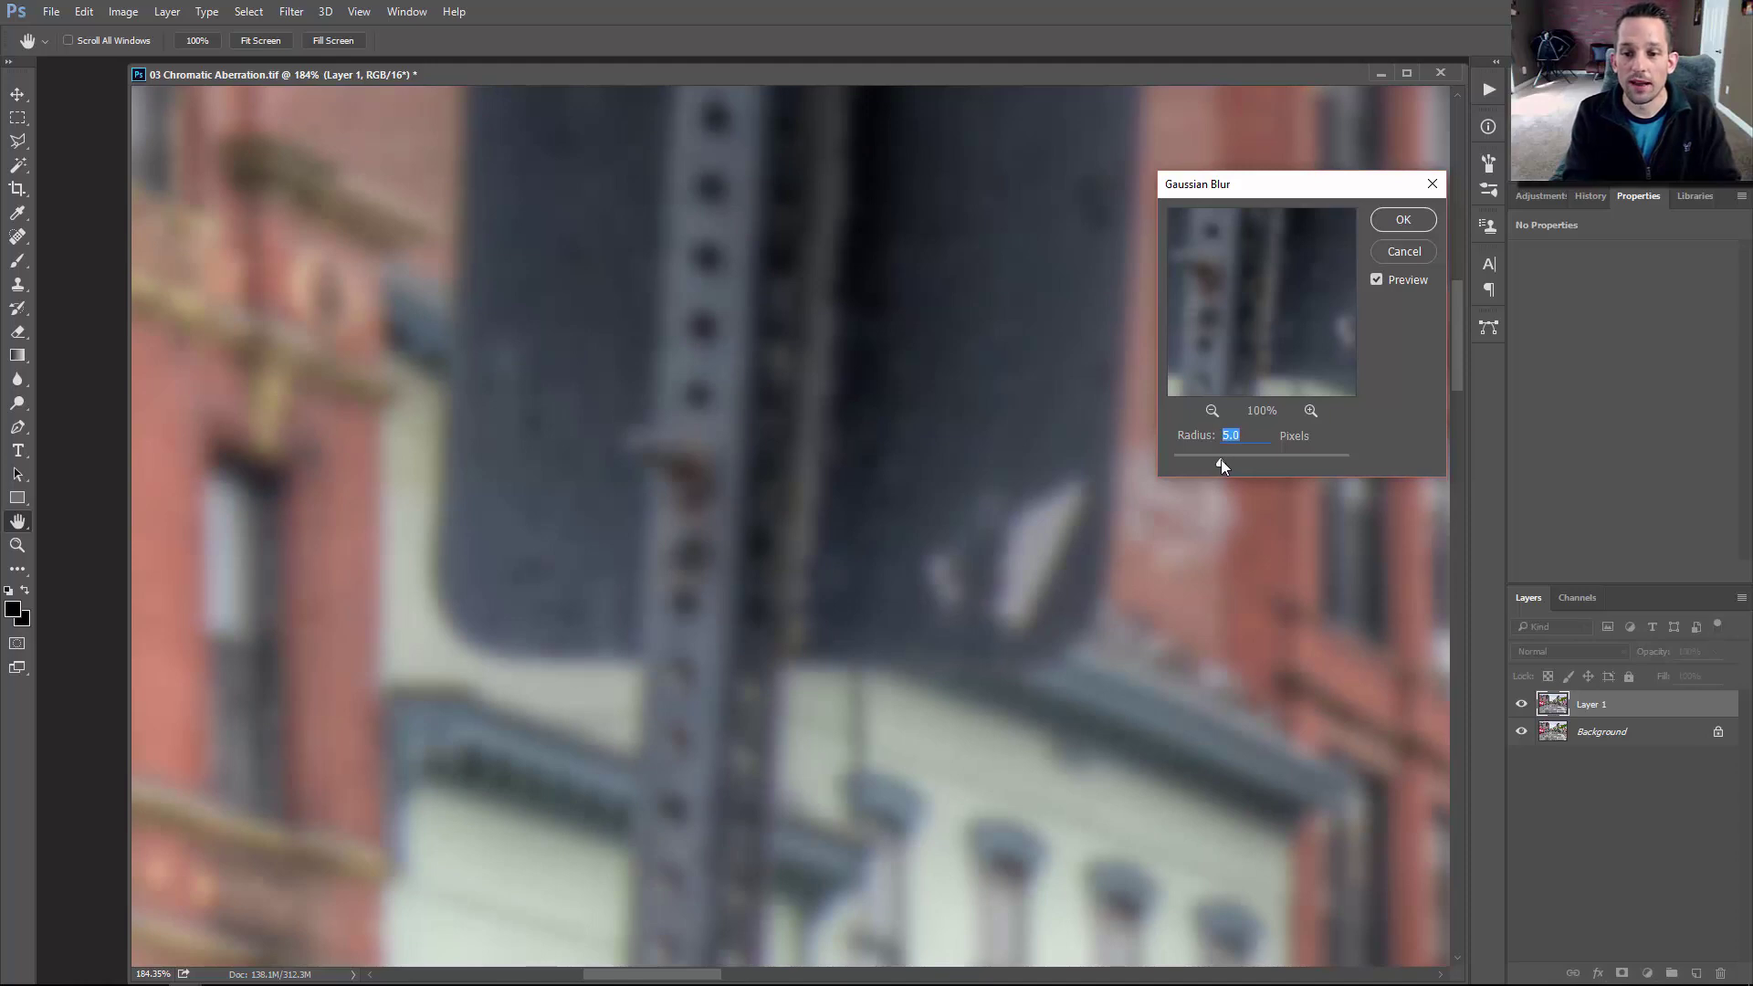
{"action": "mouse_move", "coordinate": [1221, 459]}
{"action": "left_mouse_down"}
{"action": "mouse_move", "coordinate": [1250, 461]}
{"action": "mouse_move", "coordinate": [1232, 463]}
{"action": "left_mouse_up"}
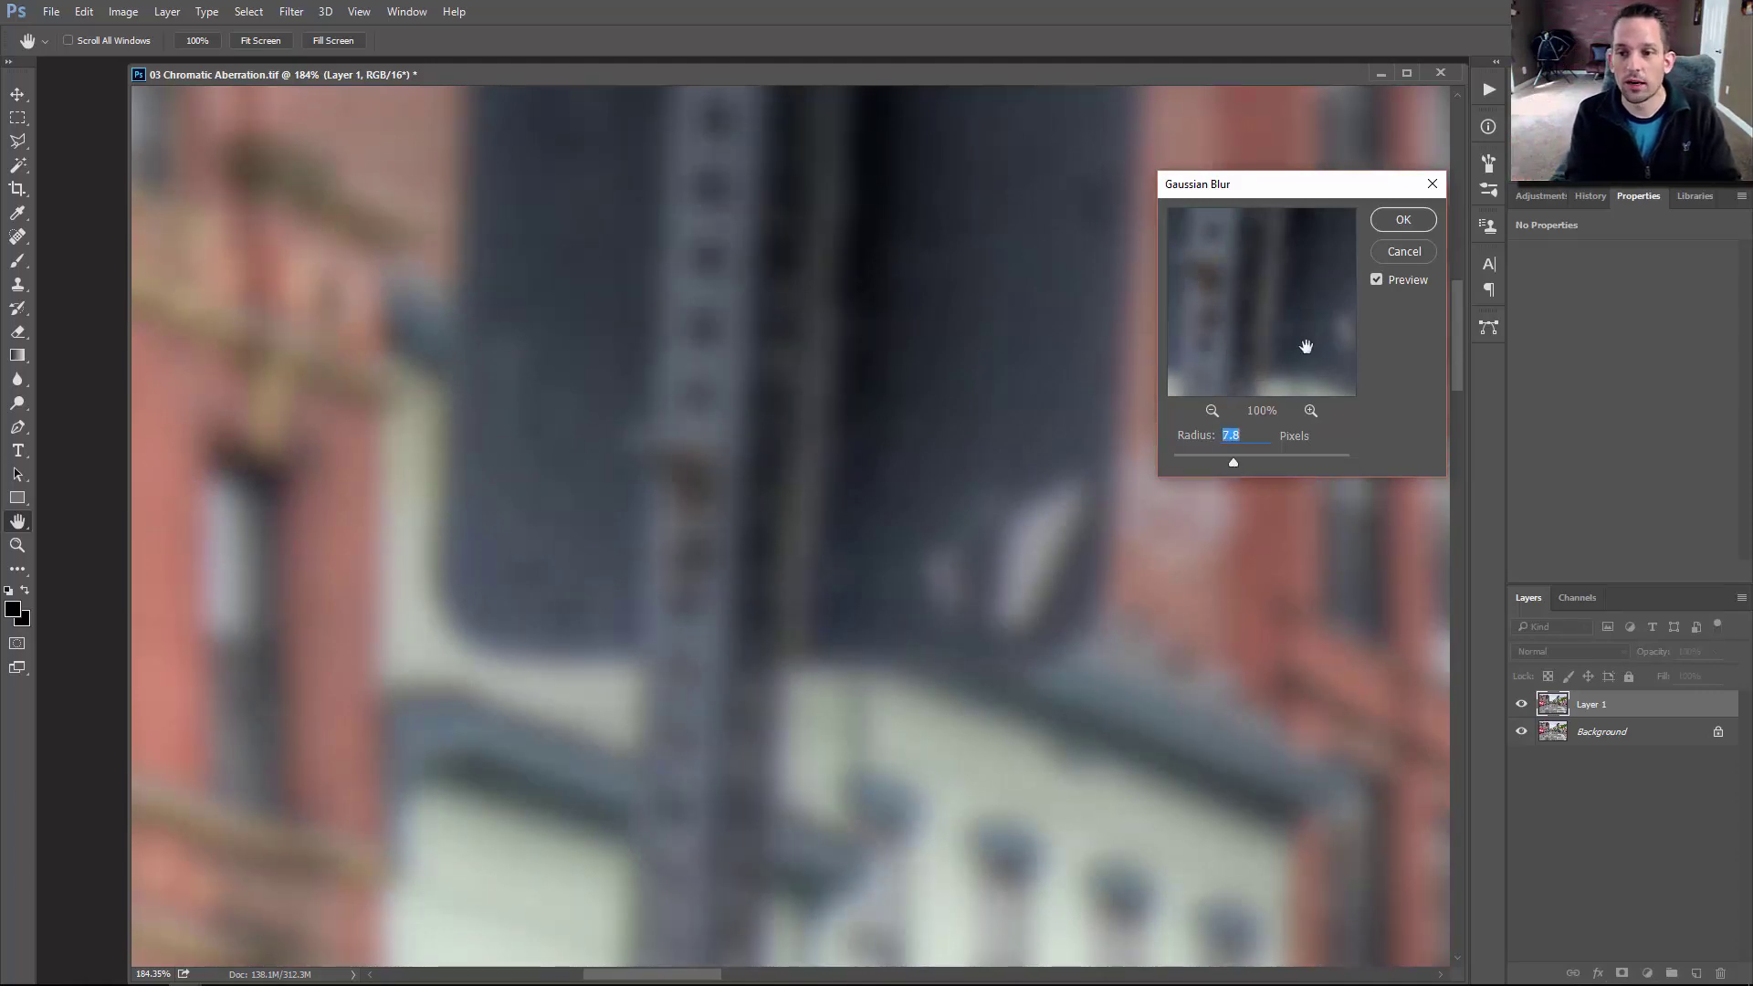
{"action": "left_click", "coordinate": [1402, 220]}
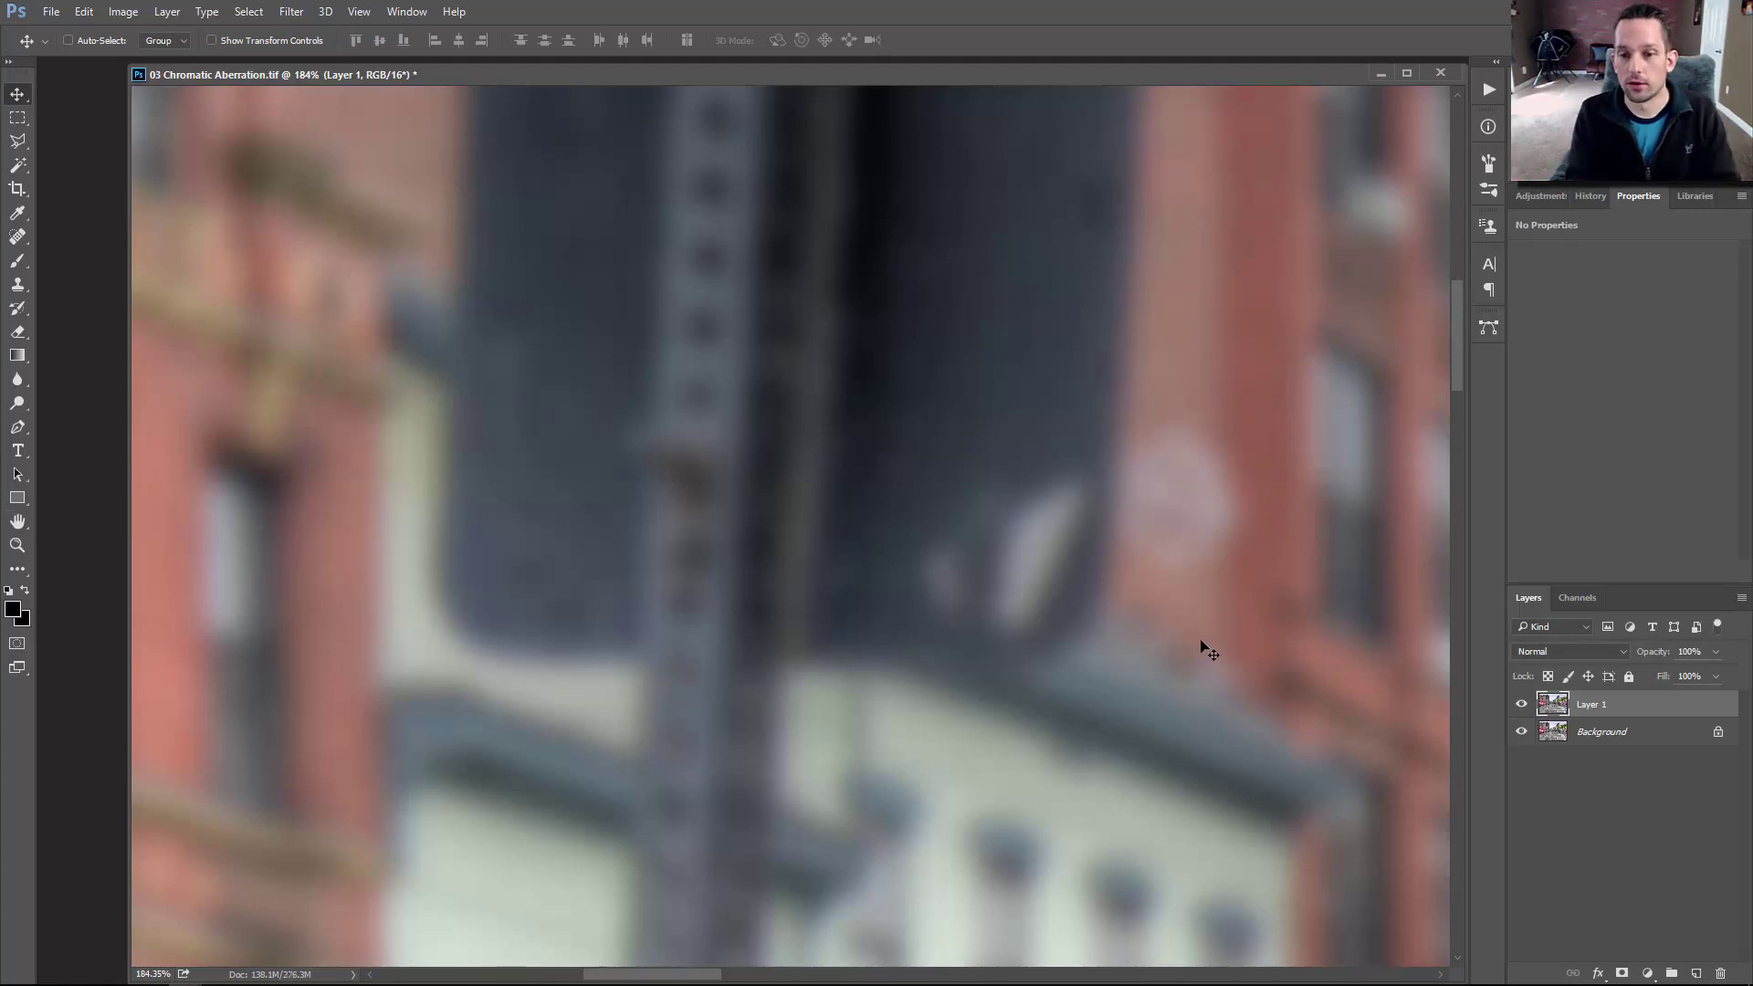
Step: Set the blurred layer's blend mode to Color and toggle its visibility to compare the fringing on the sign
{"action": "left_click", "coordinate": [1528, 648]}
{"action": "left_click", "coordinate": [1531, 628]}
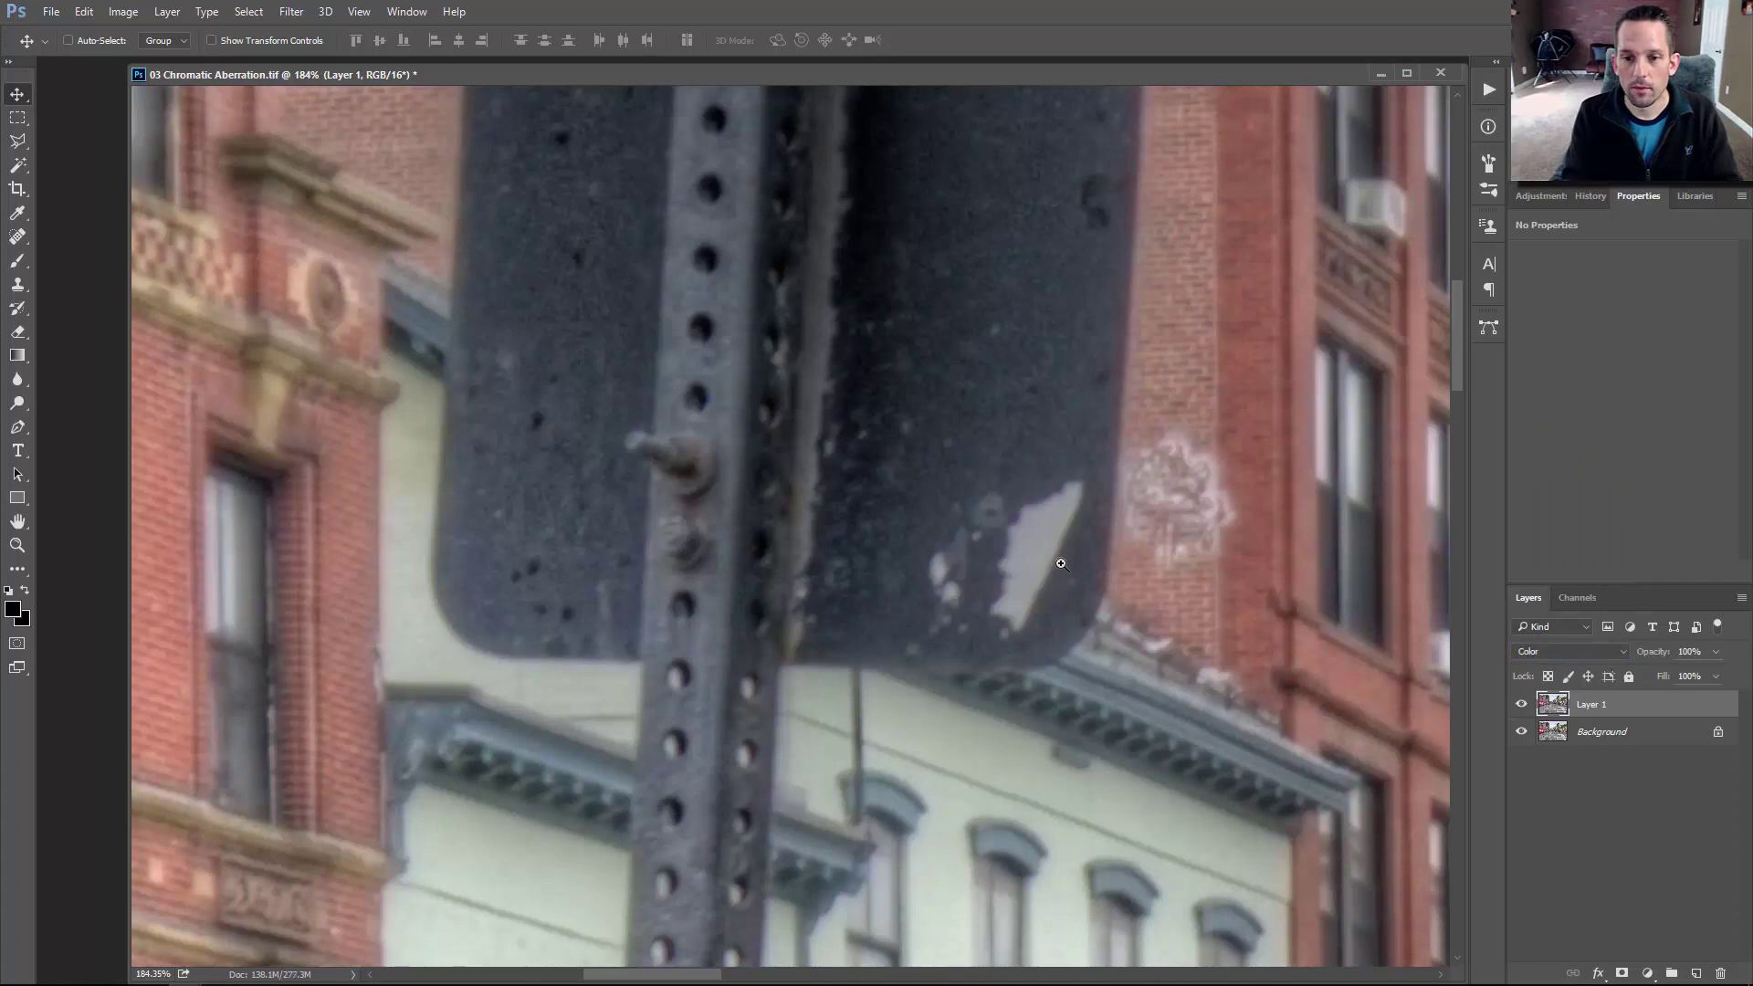
{"action": "mouse_move", "coordinate": [1000, 539]}
{"action": "left_mouse_down"}
{"action": "mouse_move", "coordinate": [1115, 619]}
{"action": "mouse_move", "coordinate": [1091, 614]}
{"action": "left_mouse_up"}
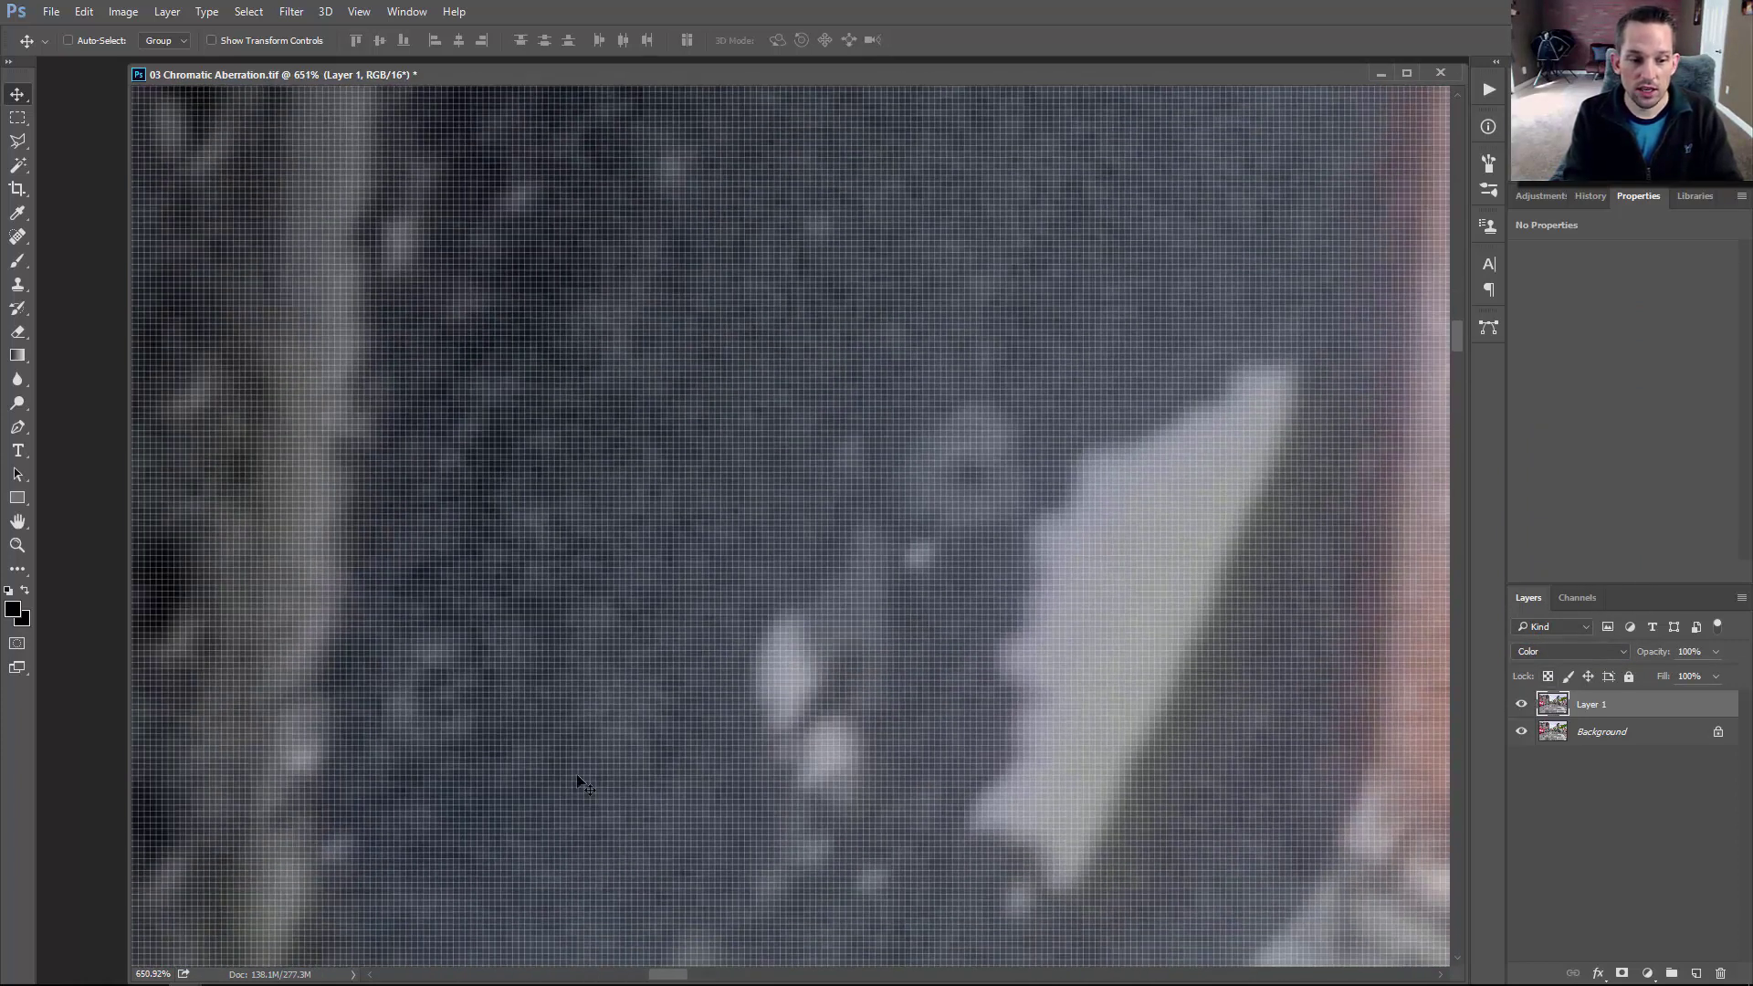
{"action": "left_click", "coordinate": [1522, 704]}
{"action": "left_click", "coordinate": [1522, 703]}
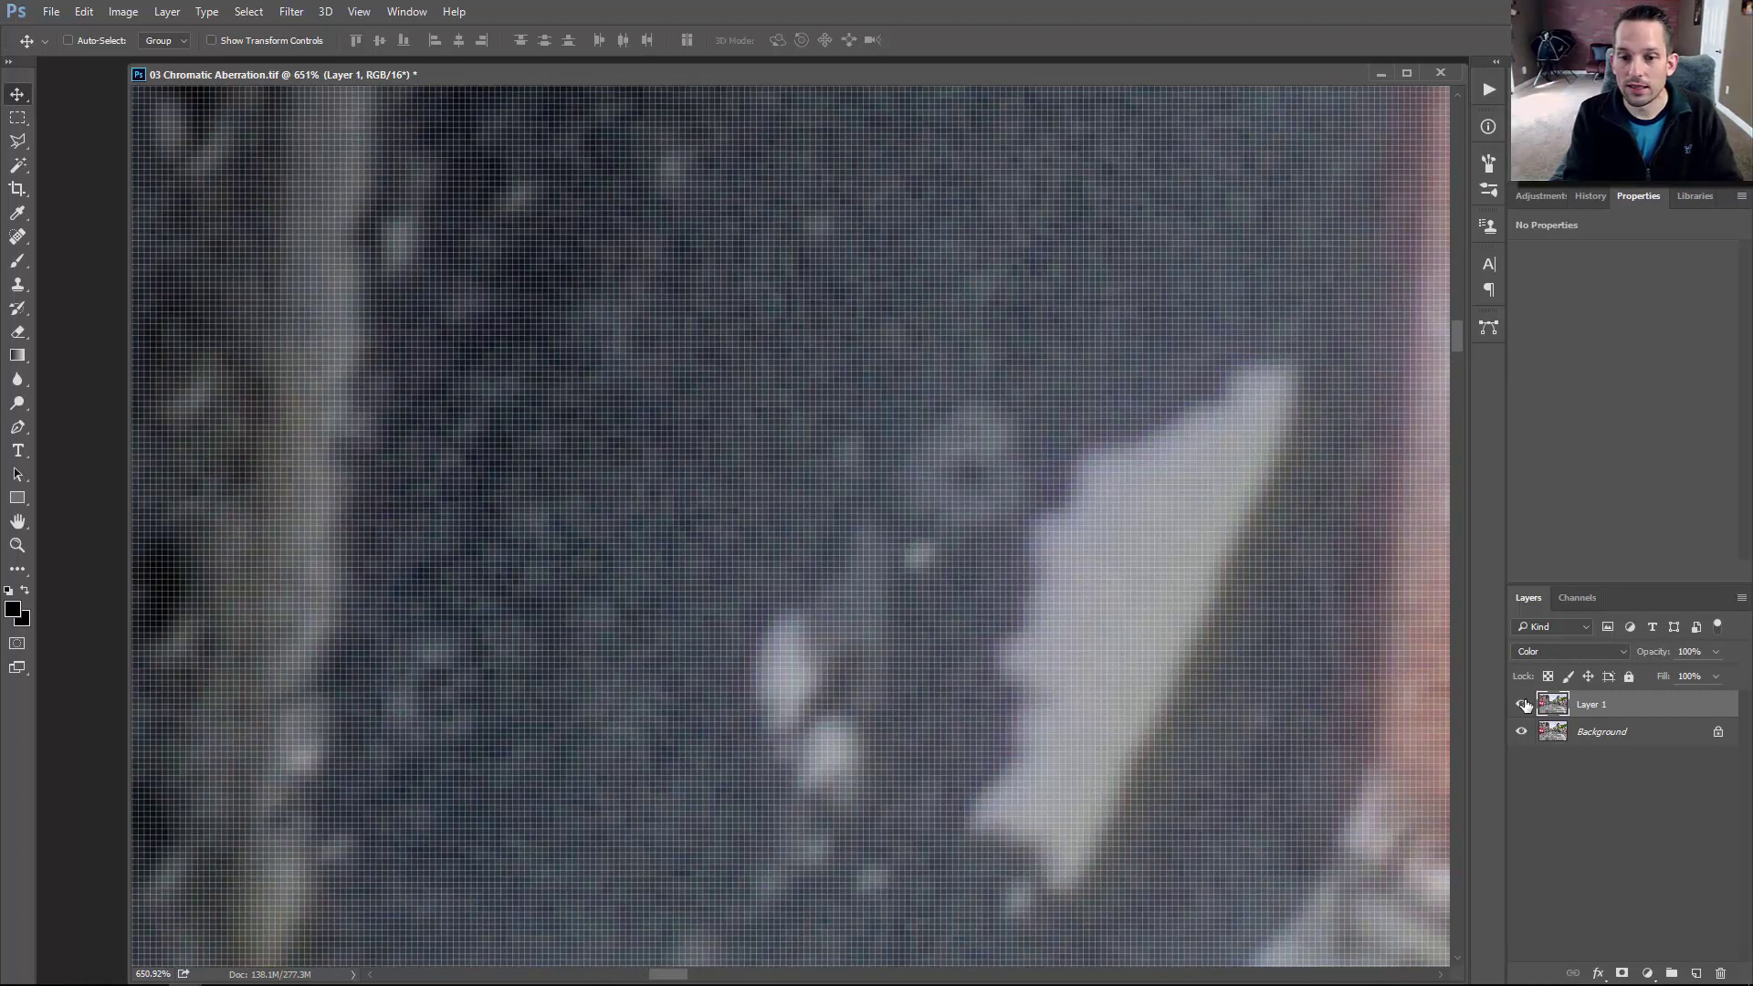
{"action": "left_click", "coordinate": [1522, 704]}
{"action": "left_click", "coordinate": [1522, 704]}
{"action": "right_click", "coordinate": [1262, 650]}
{"action": "left_click", "coordinate": [1278, 657]}
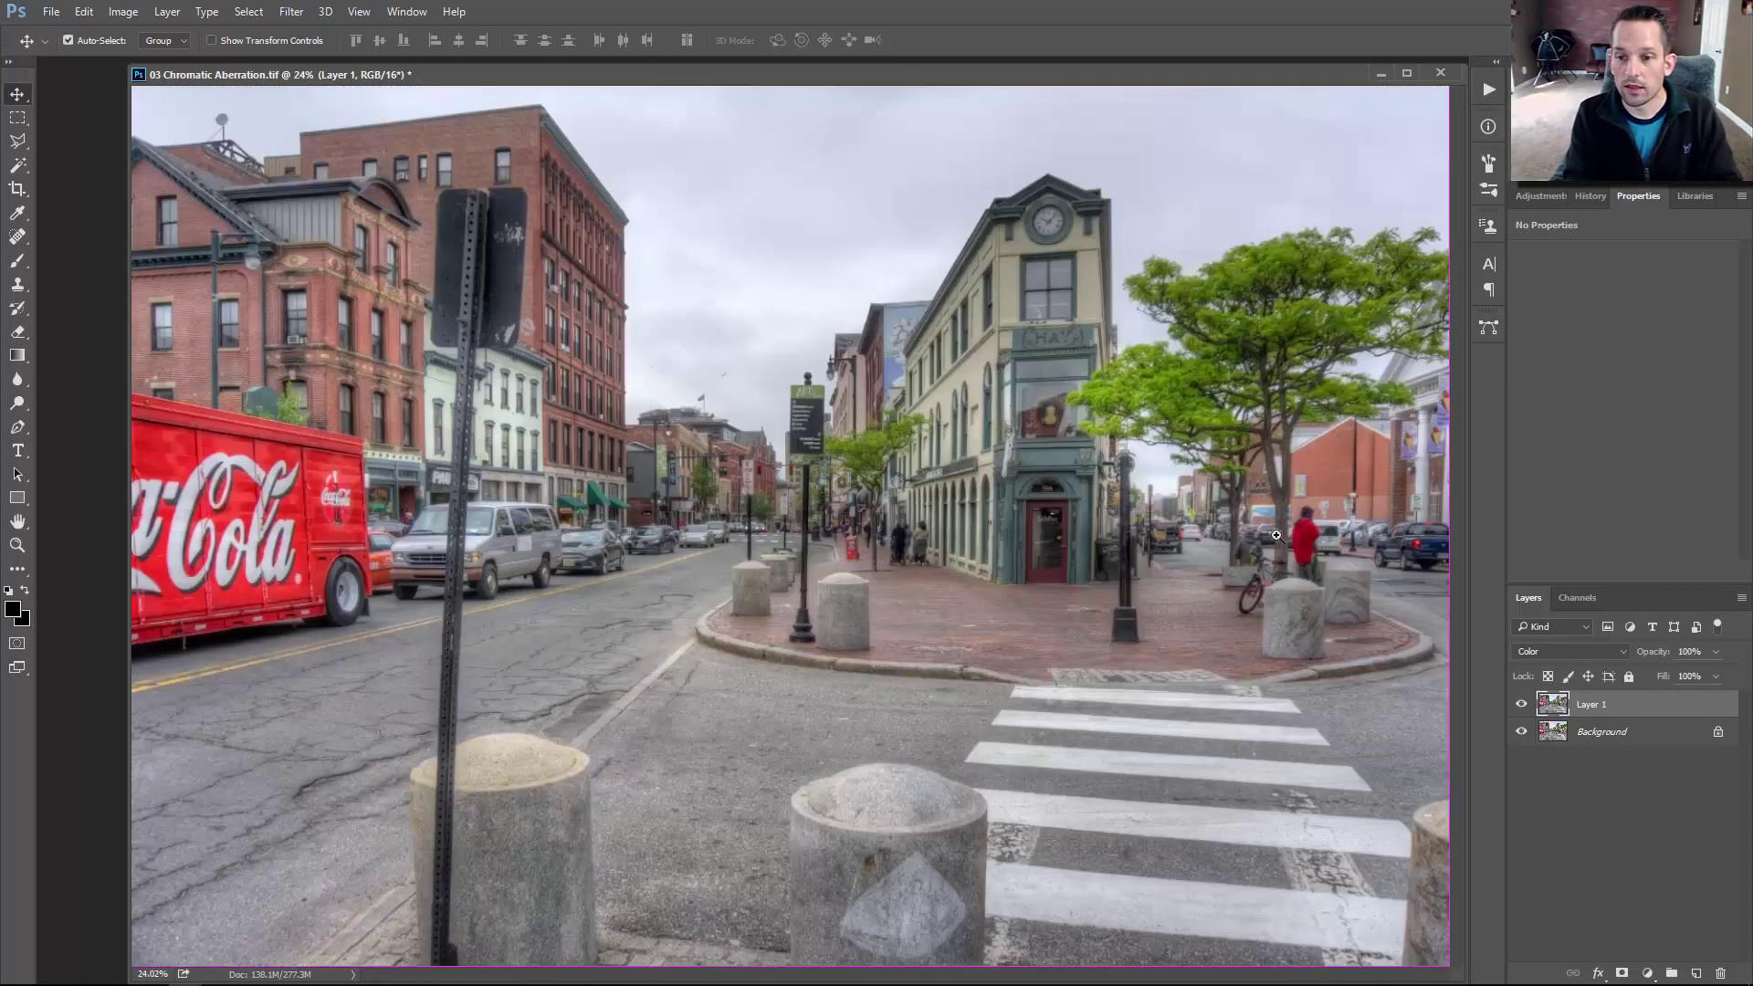
Step: Zoom in on the distant cars and street signs and toggle the blurred layer's visibility to compare their colors
{"action": "left_click", "coordinate": [1219, 536]}
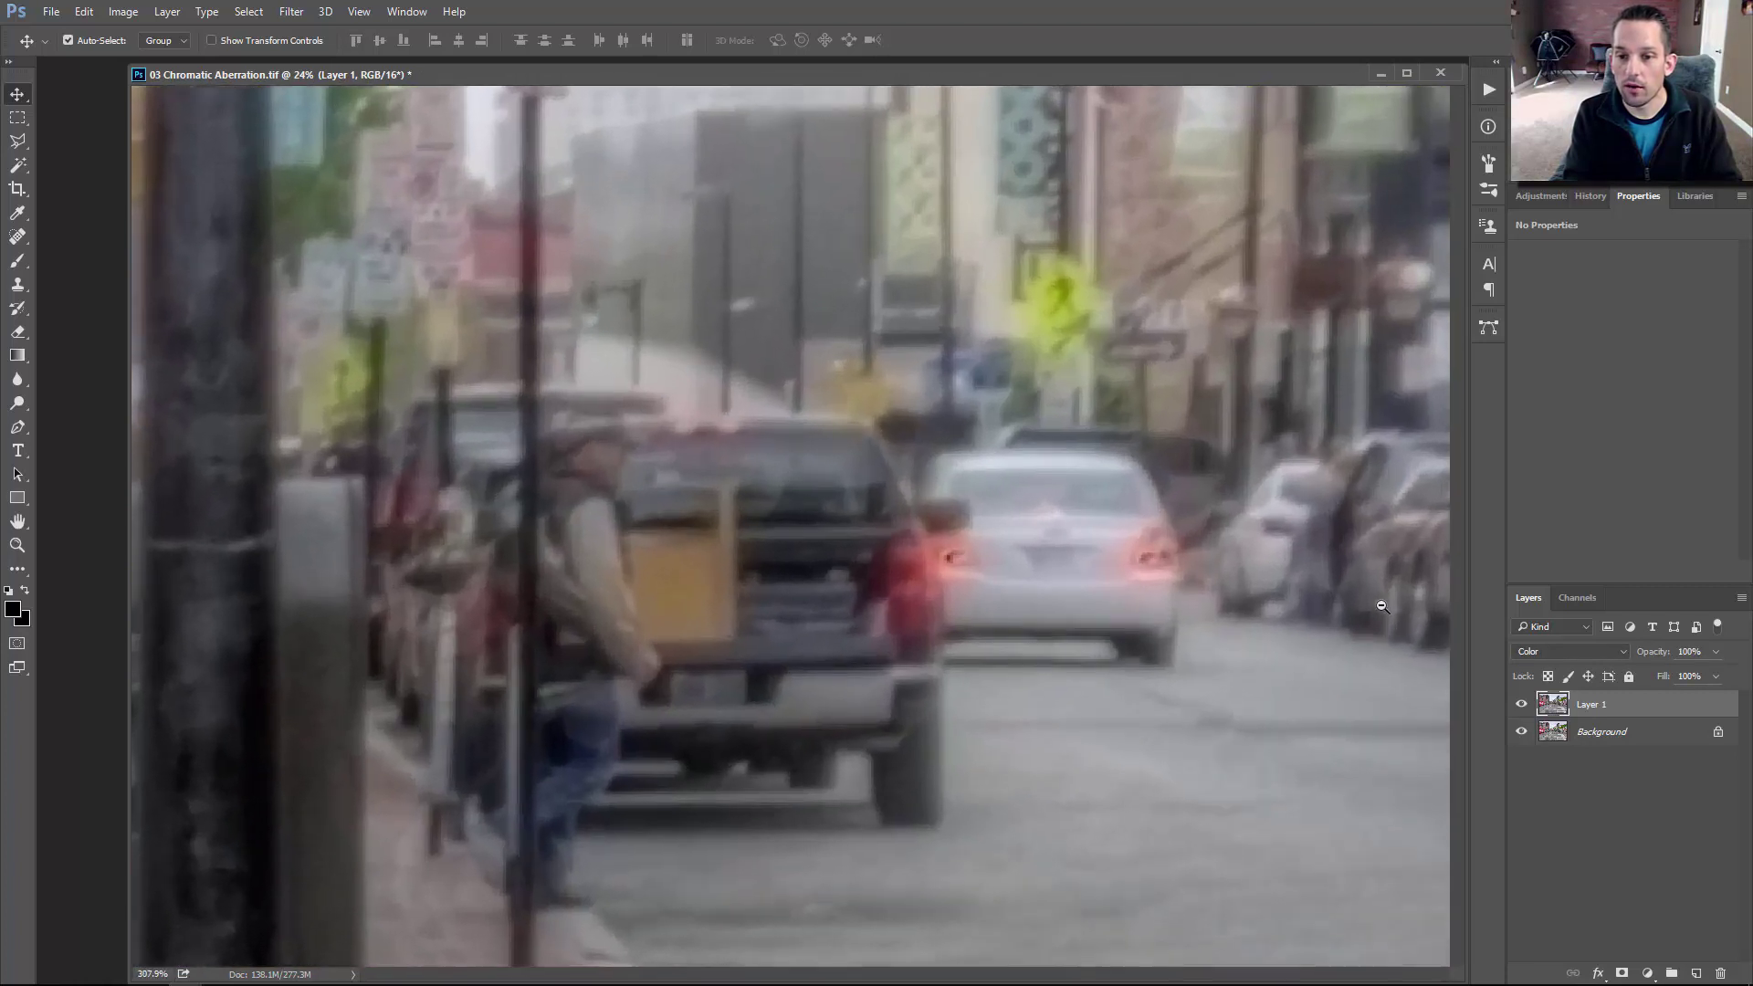
{"action": "left_click", "coordinate": [1523, 704]}
{"action": "left_click", "coordinate": [1522, 704]}
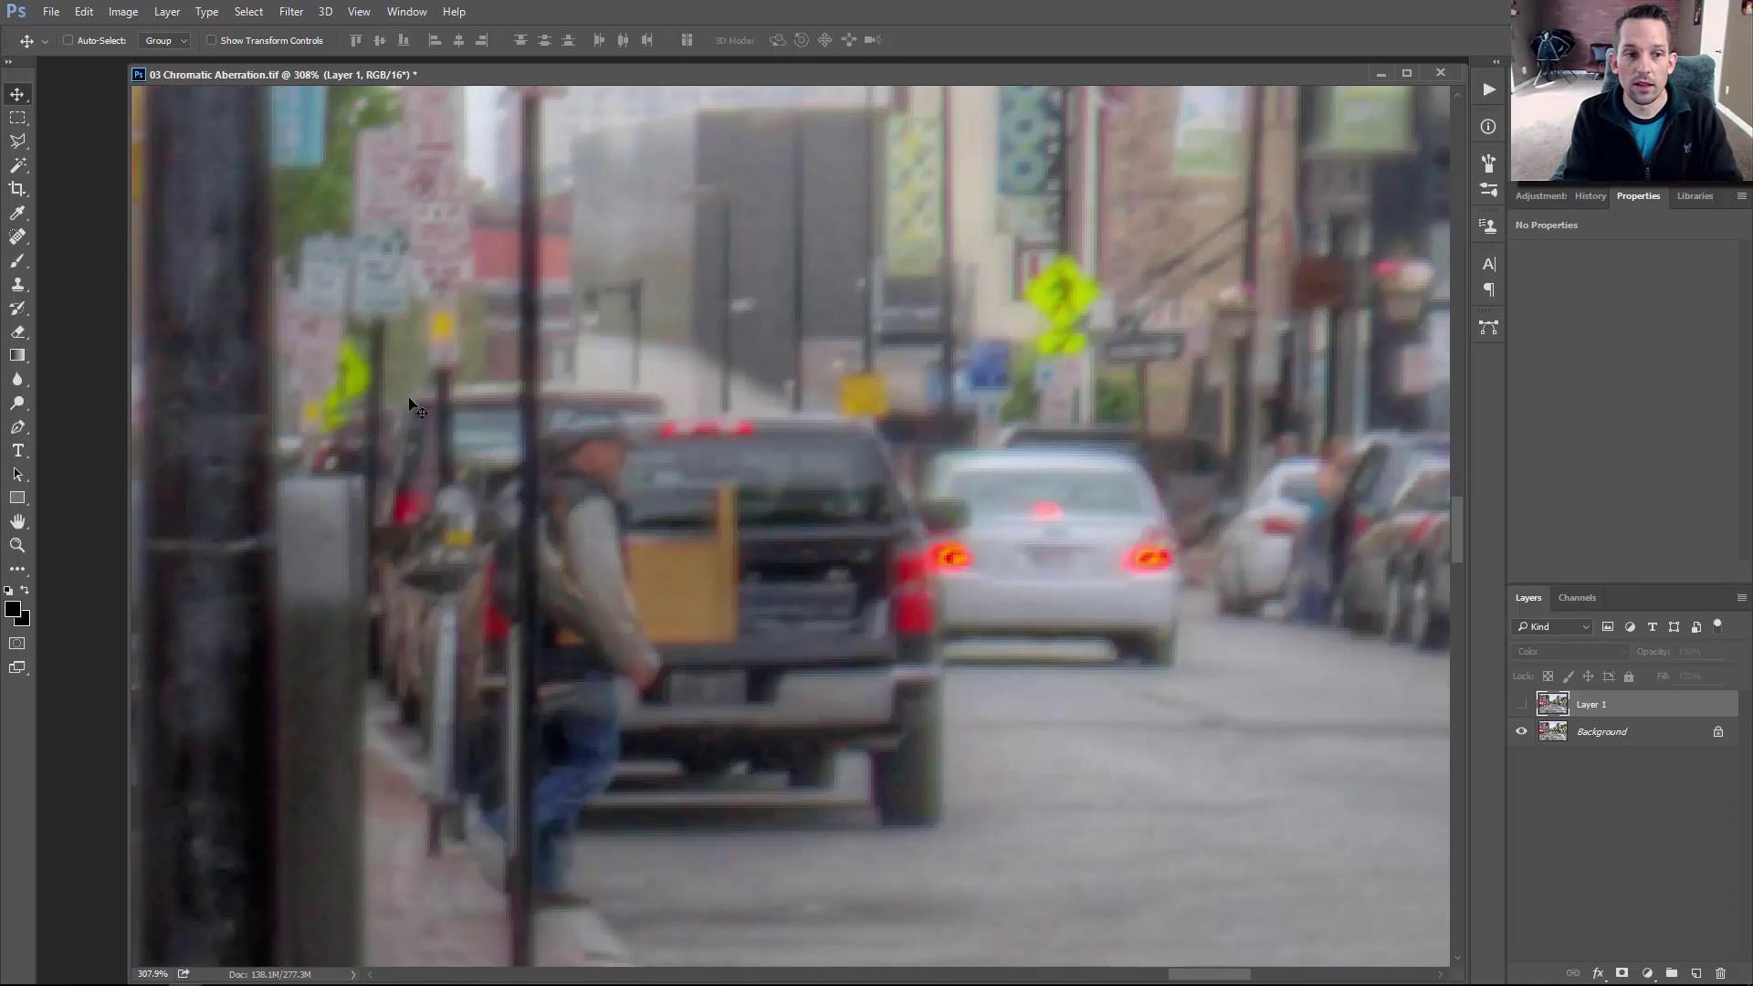
{"action": "left_click", "coordinate": [1520, 704]}
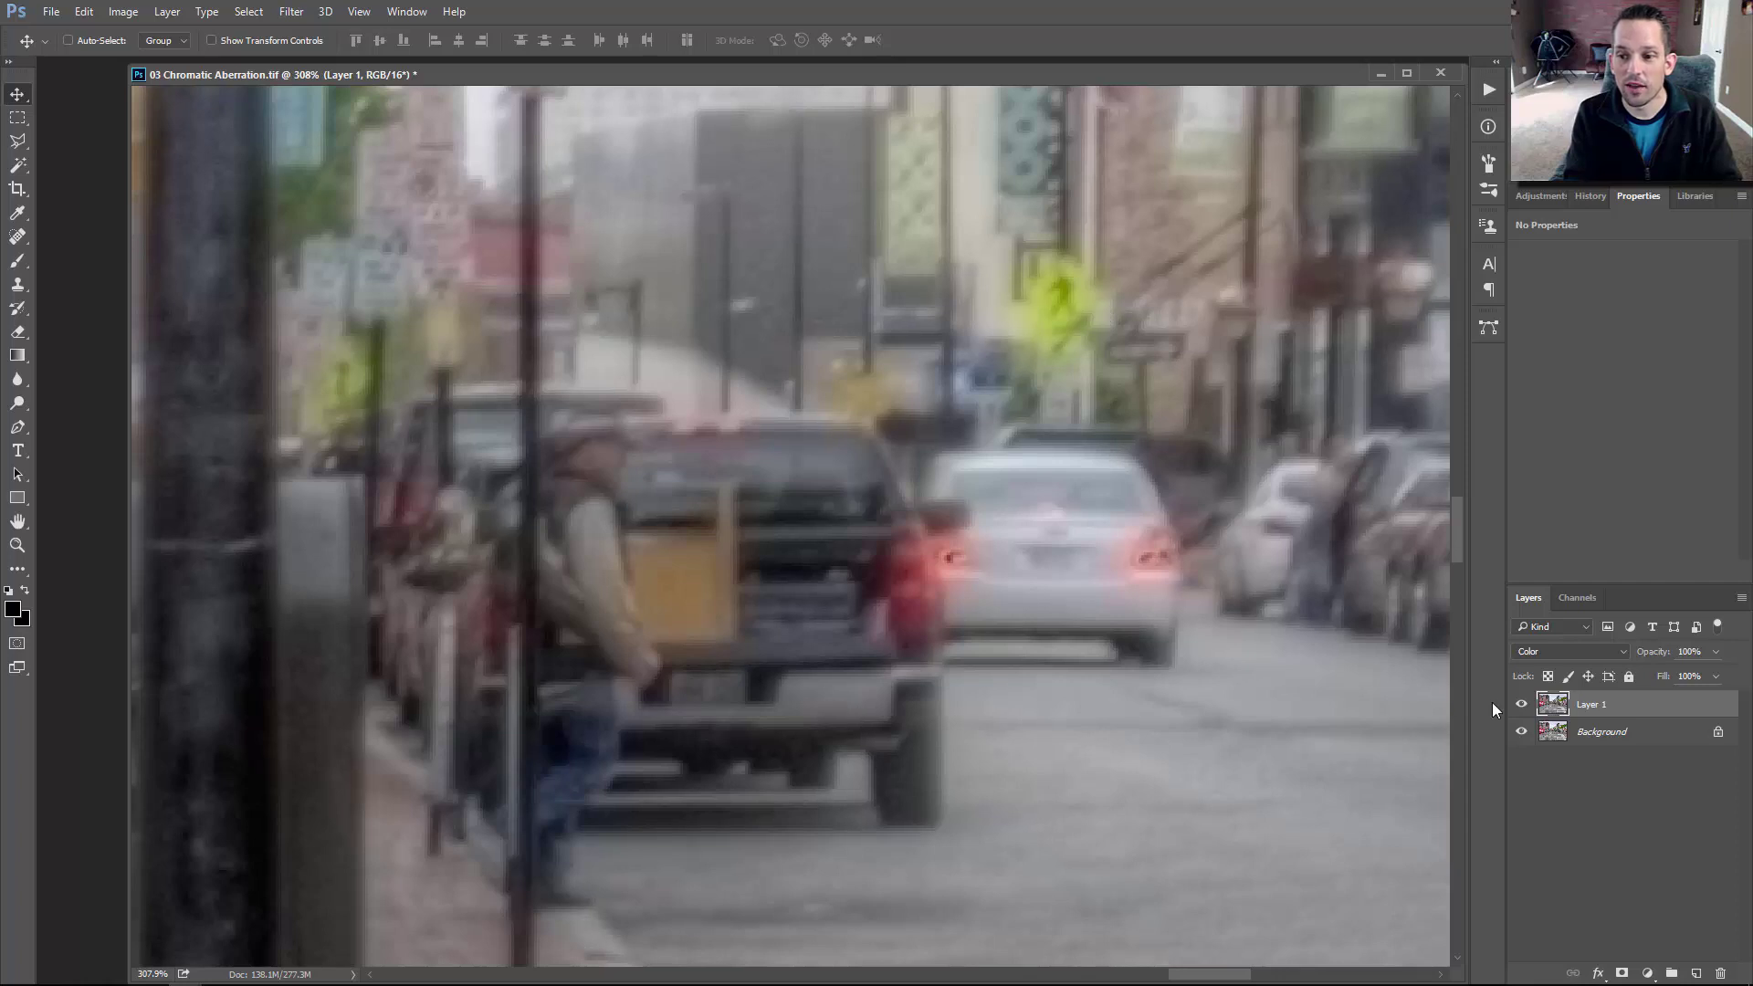
{"action": "left_click", "coordinate": [1520, 704]}
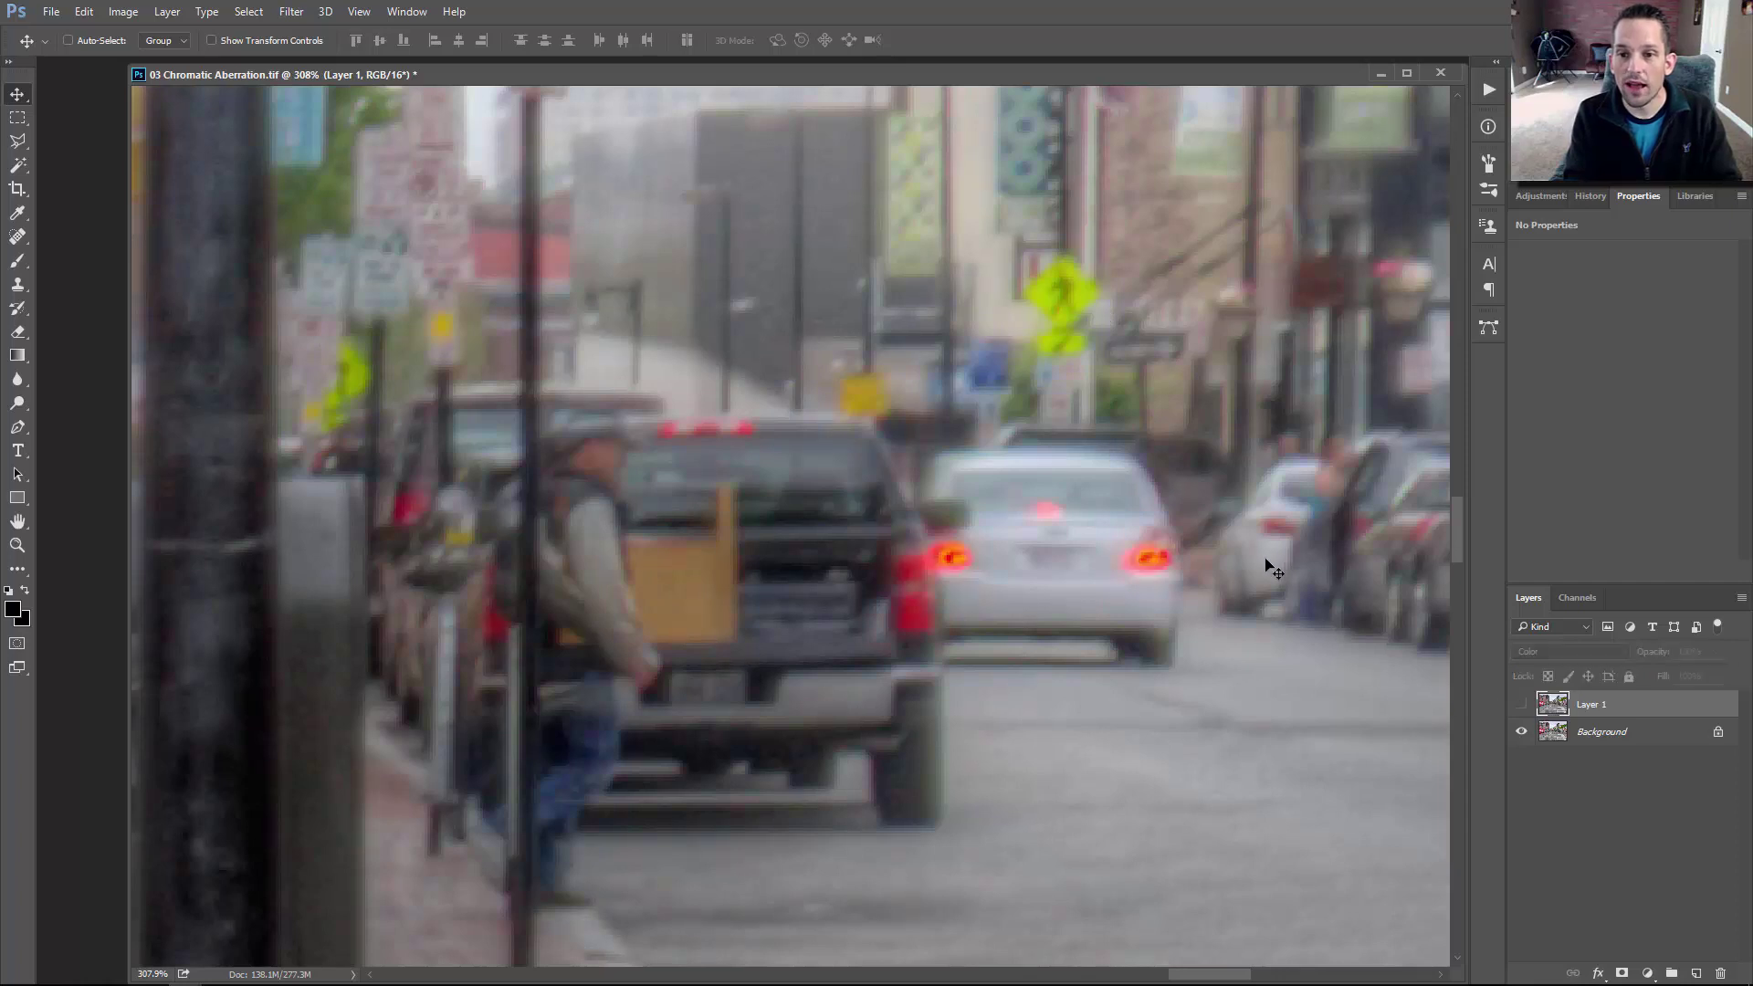
{"action": "left_click", "coordinate": [1521, 705]}
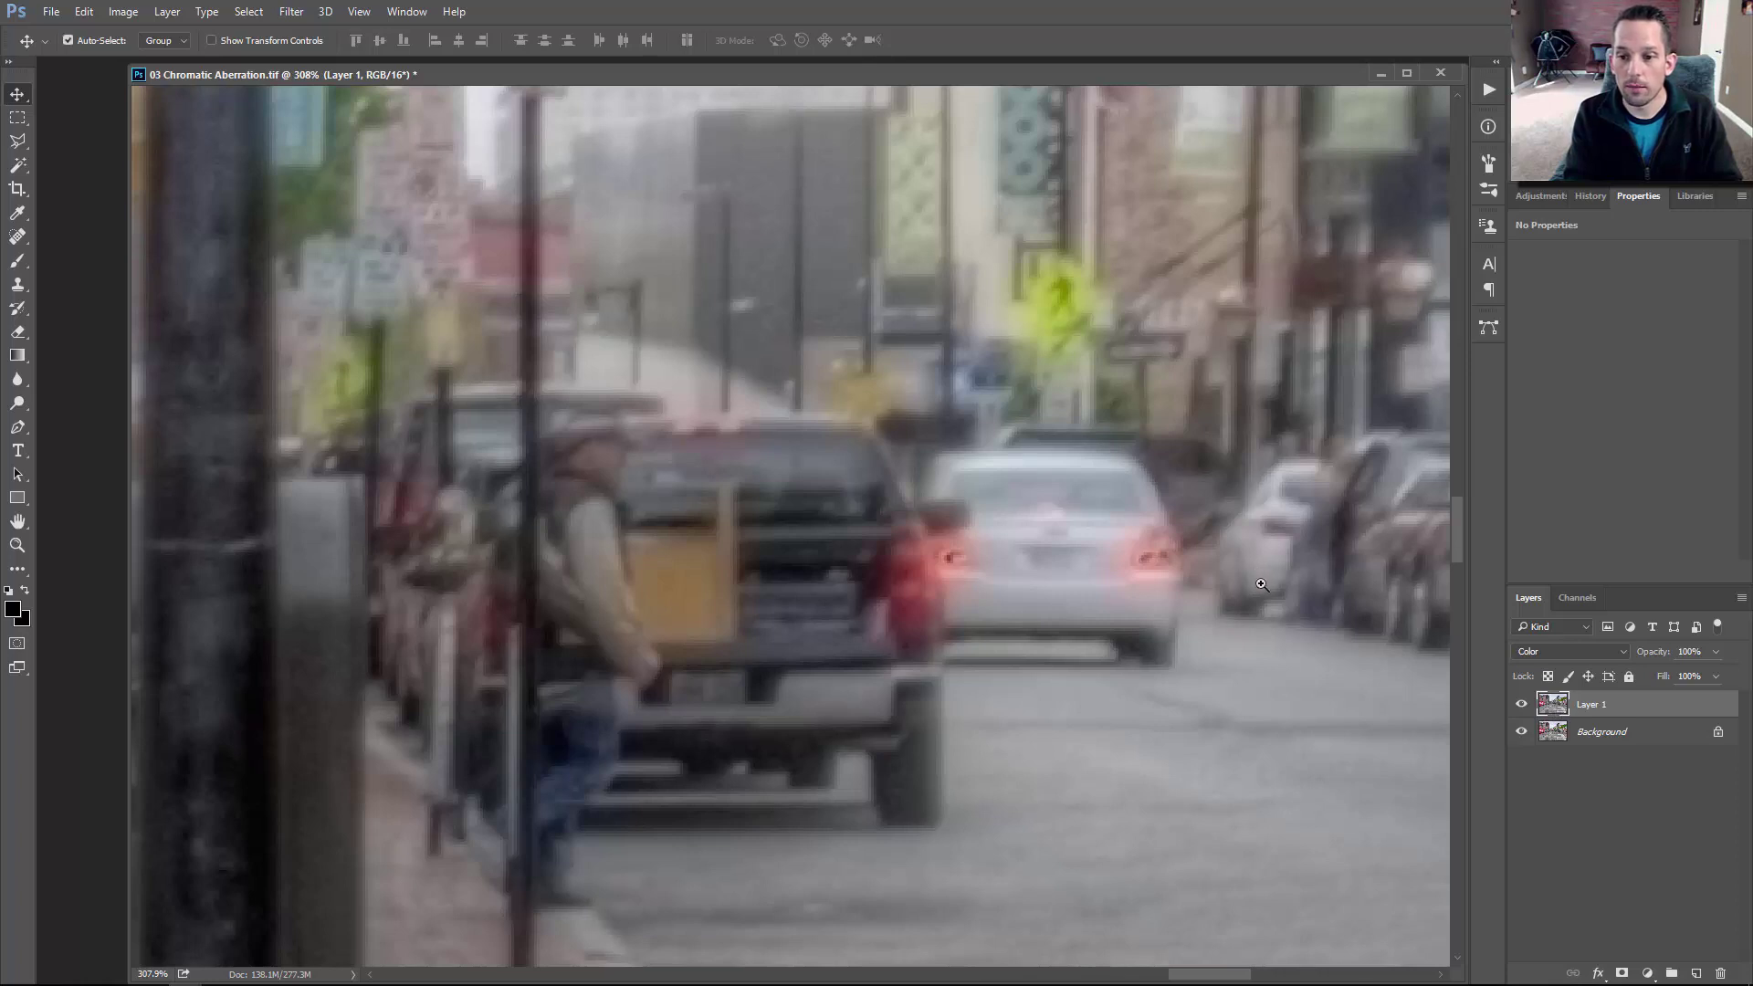
Step: Add a white layer mask to the blurred Color layer
{"action": "key", "text": "ctrl+0"}
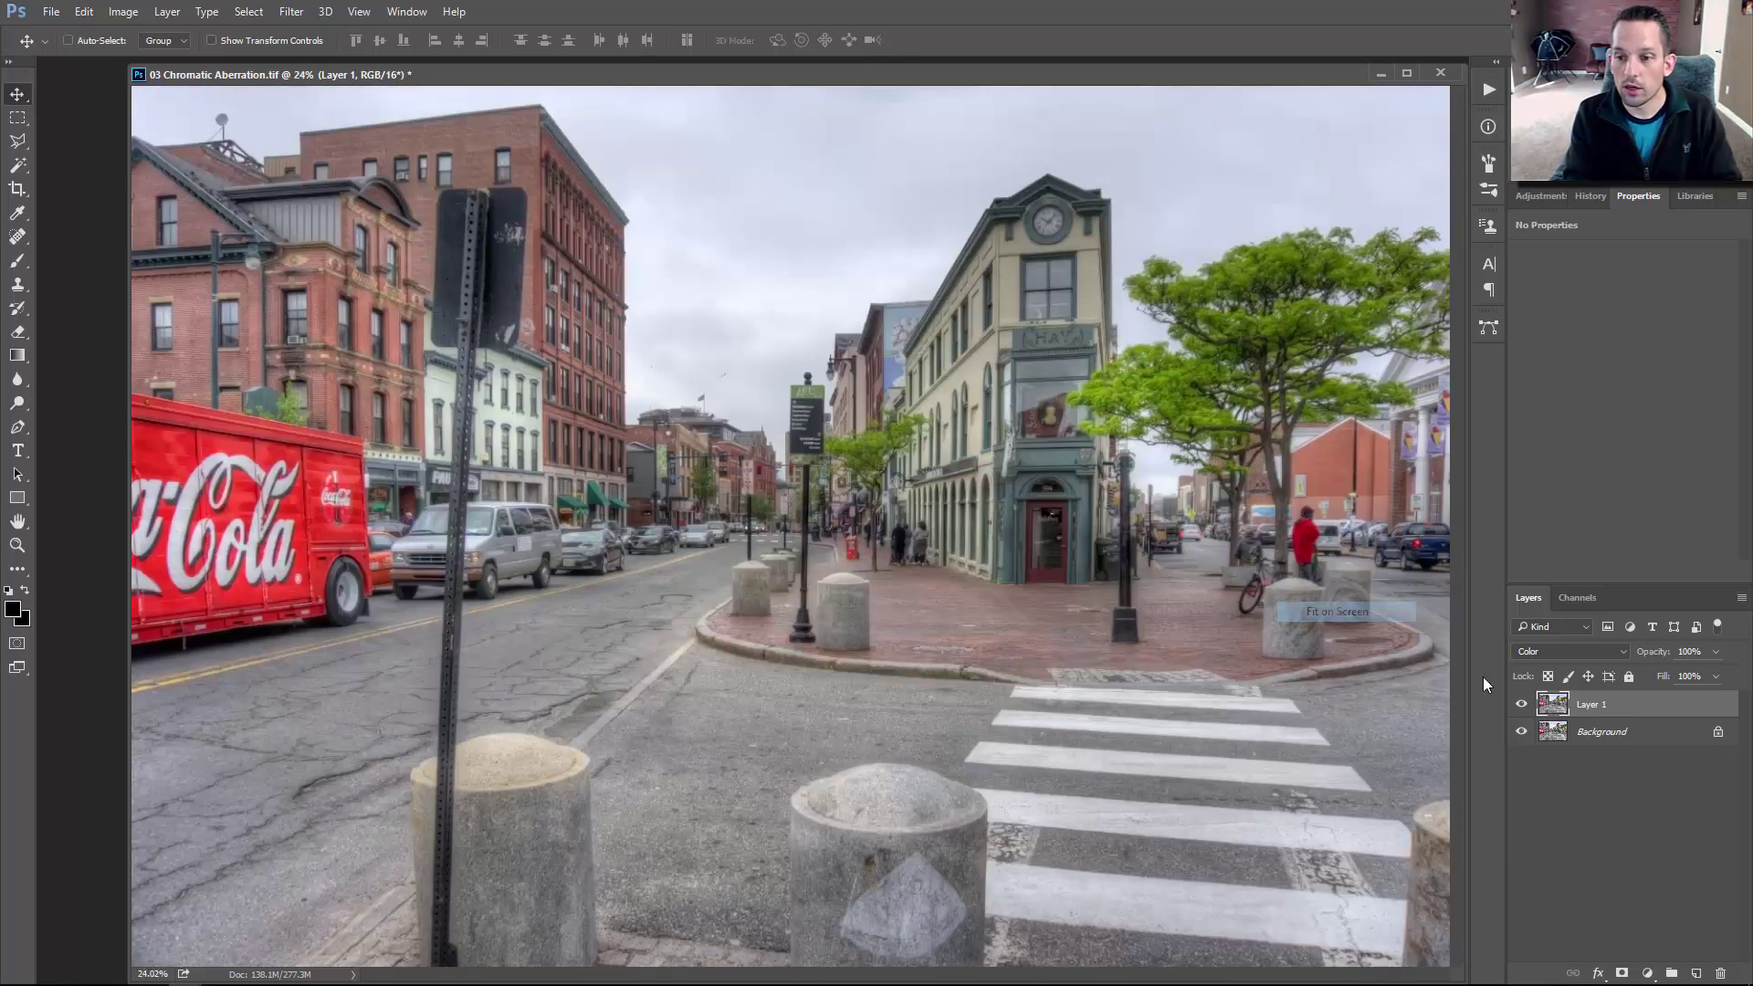
{"action": "left_click", "coordinate": [1623, 972]}
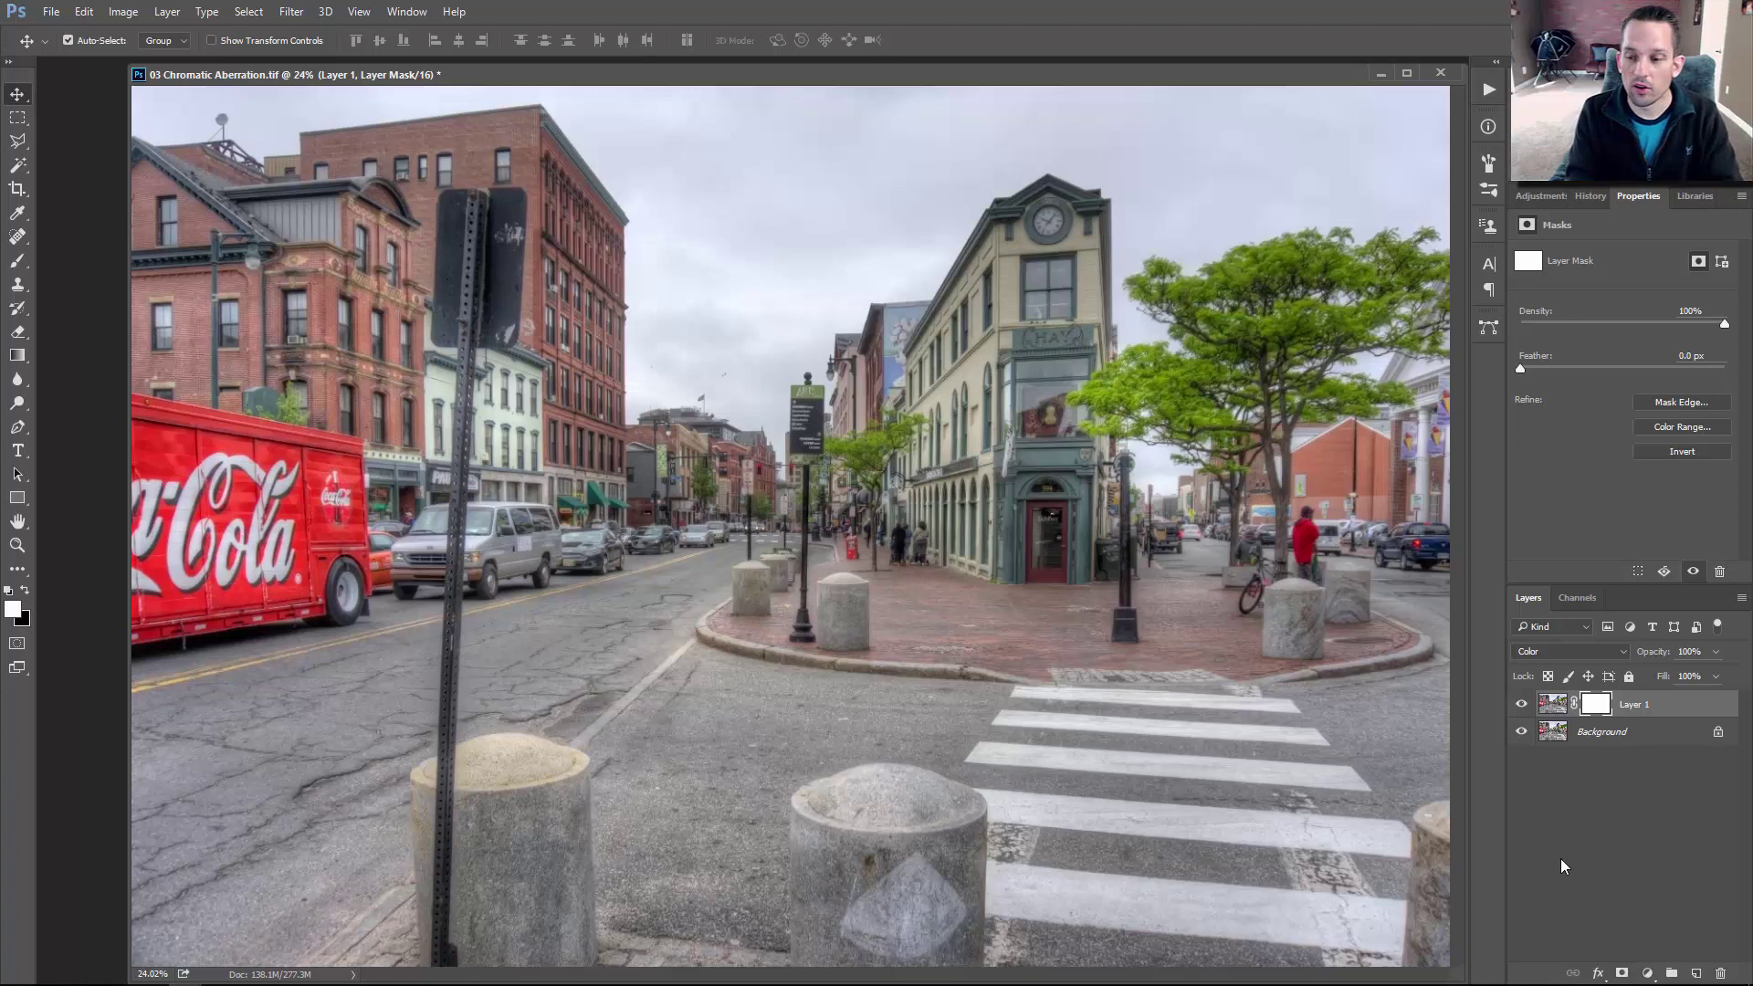
Step: Invert the layer mask to black, zoom in on the distant cars and activate the Brush tool
{"action": "key", "text": "ctrl+i"}
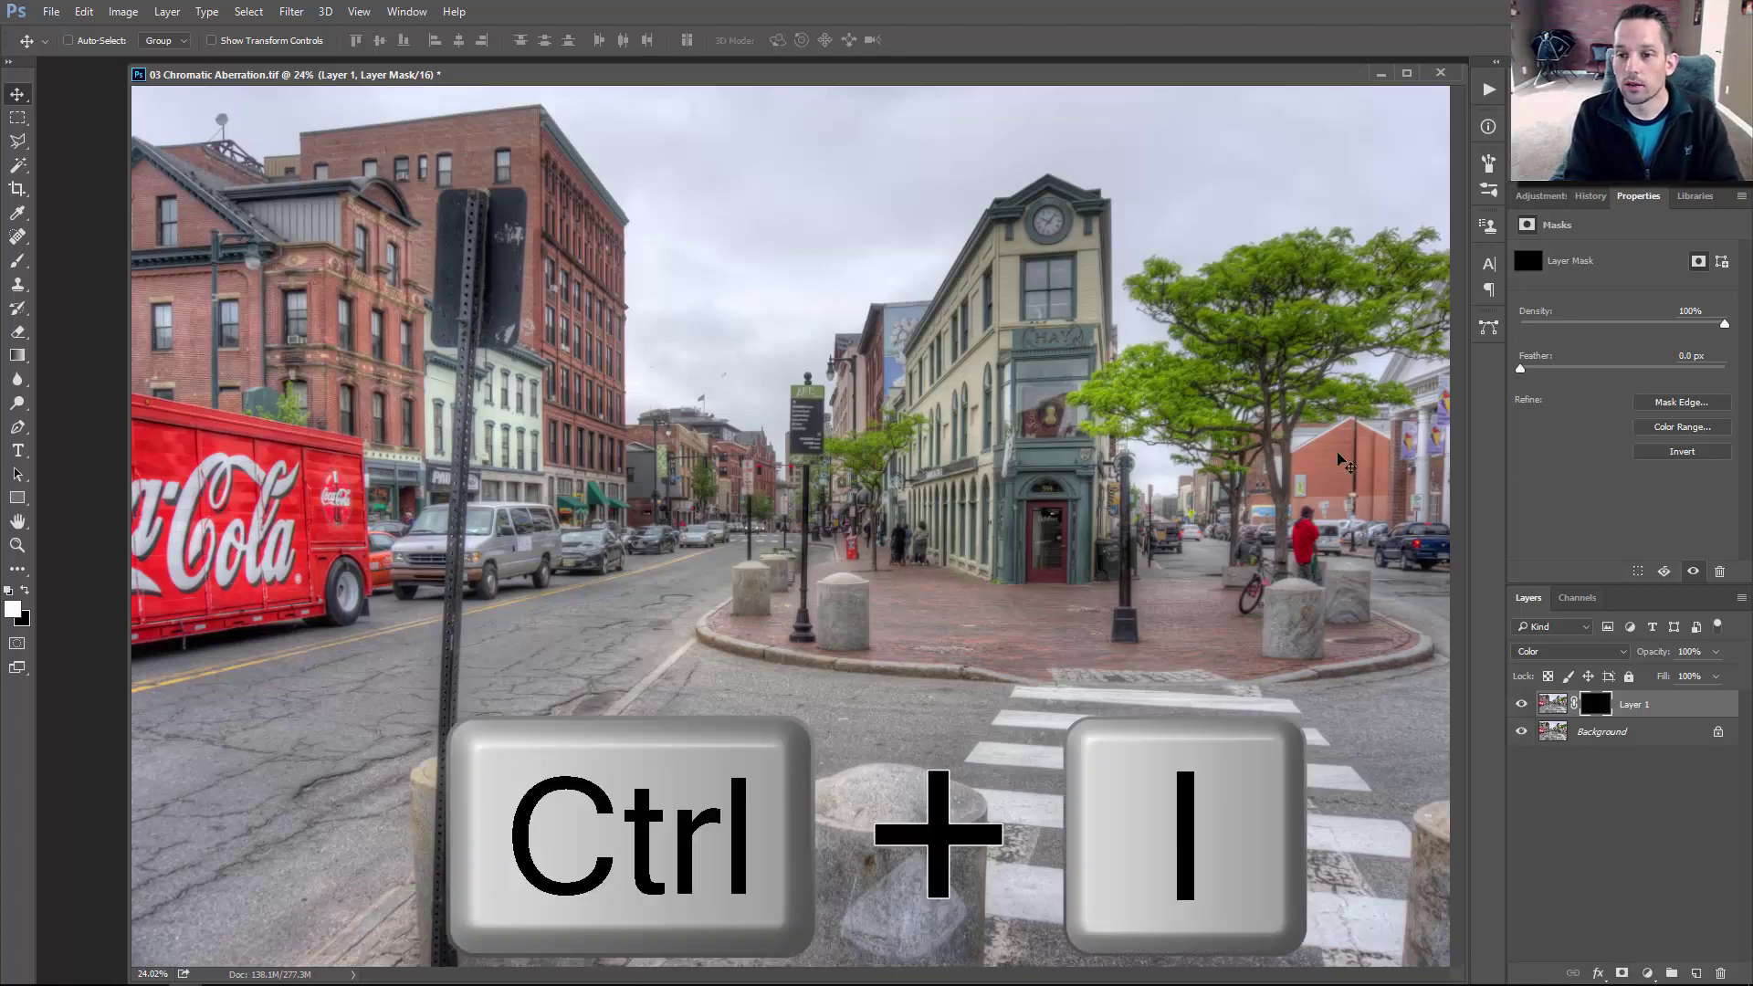
{"action": "scroll", "coordinate": [1201, 530], "scroll_direction": "up", "scroll_amount": 10}
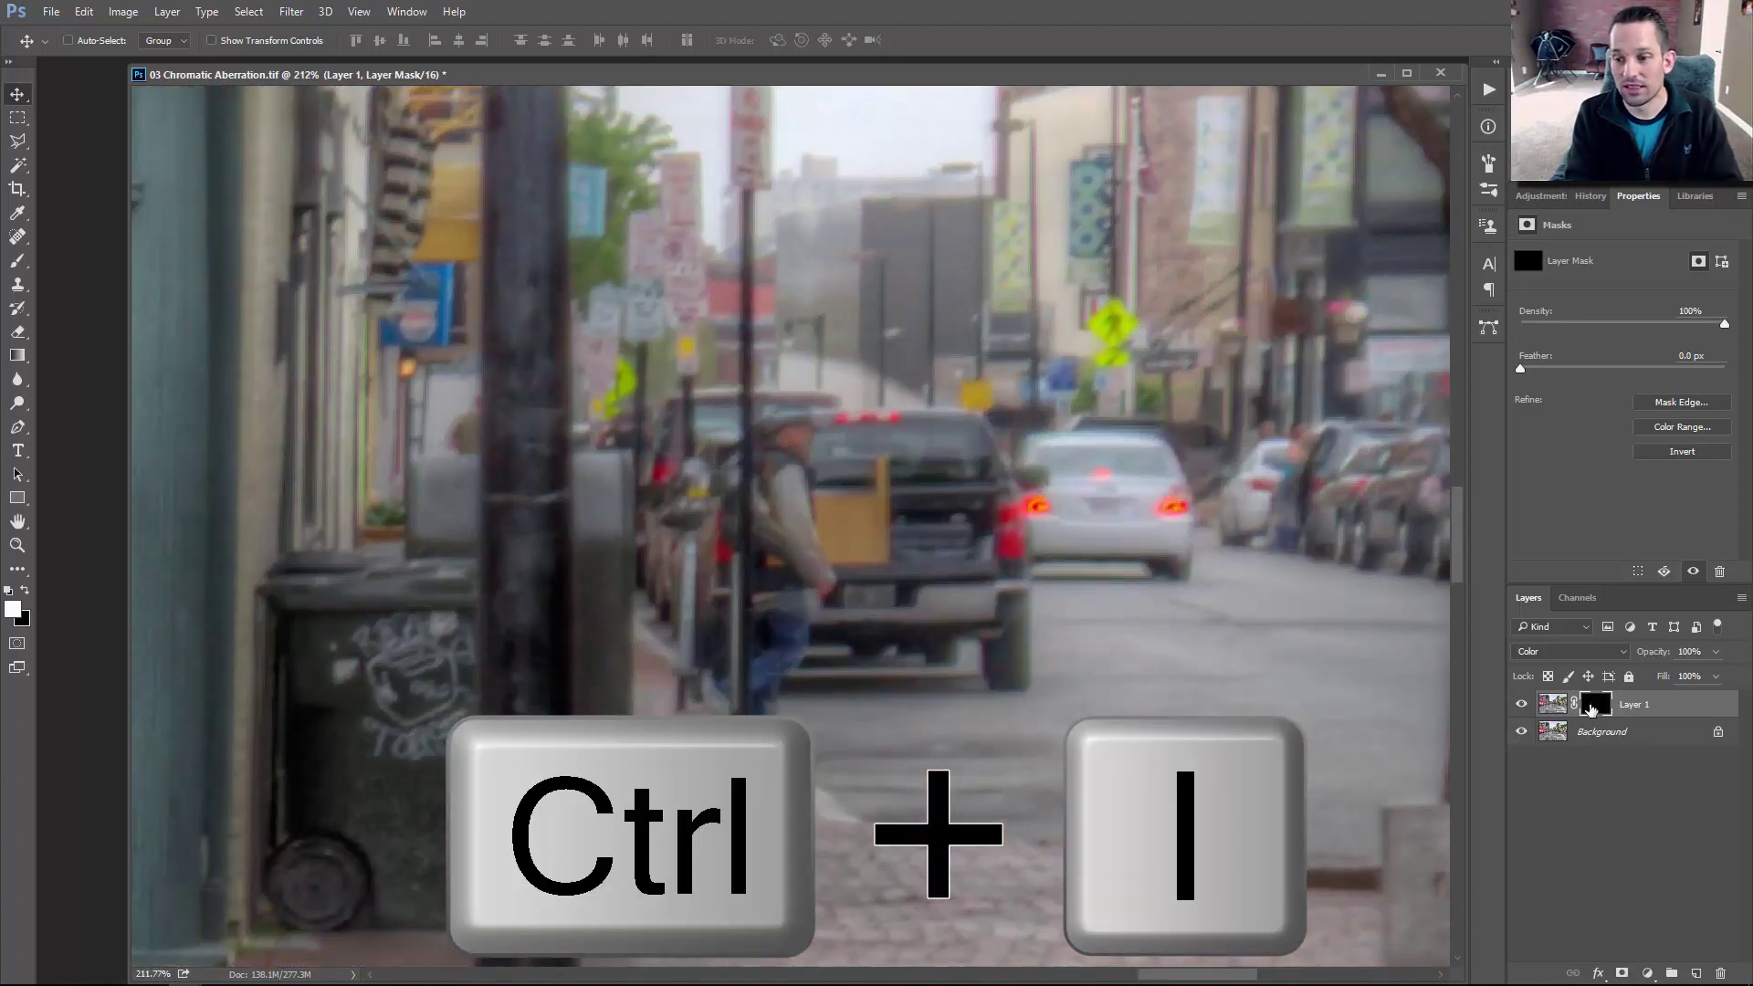
{"action": "key", "text": "b"}
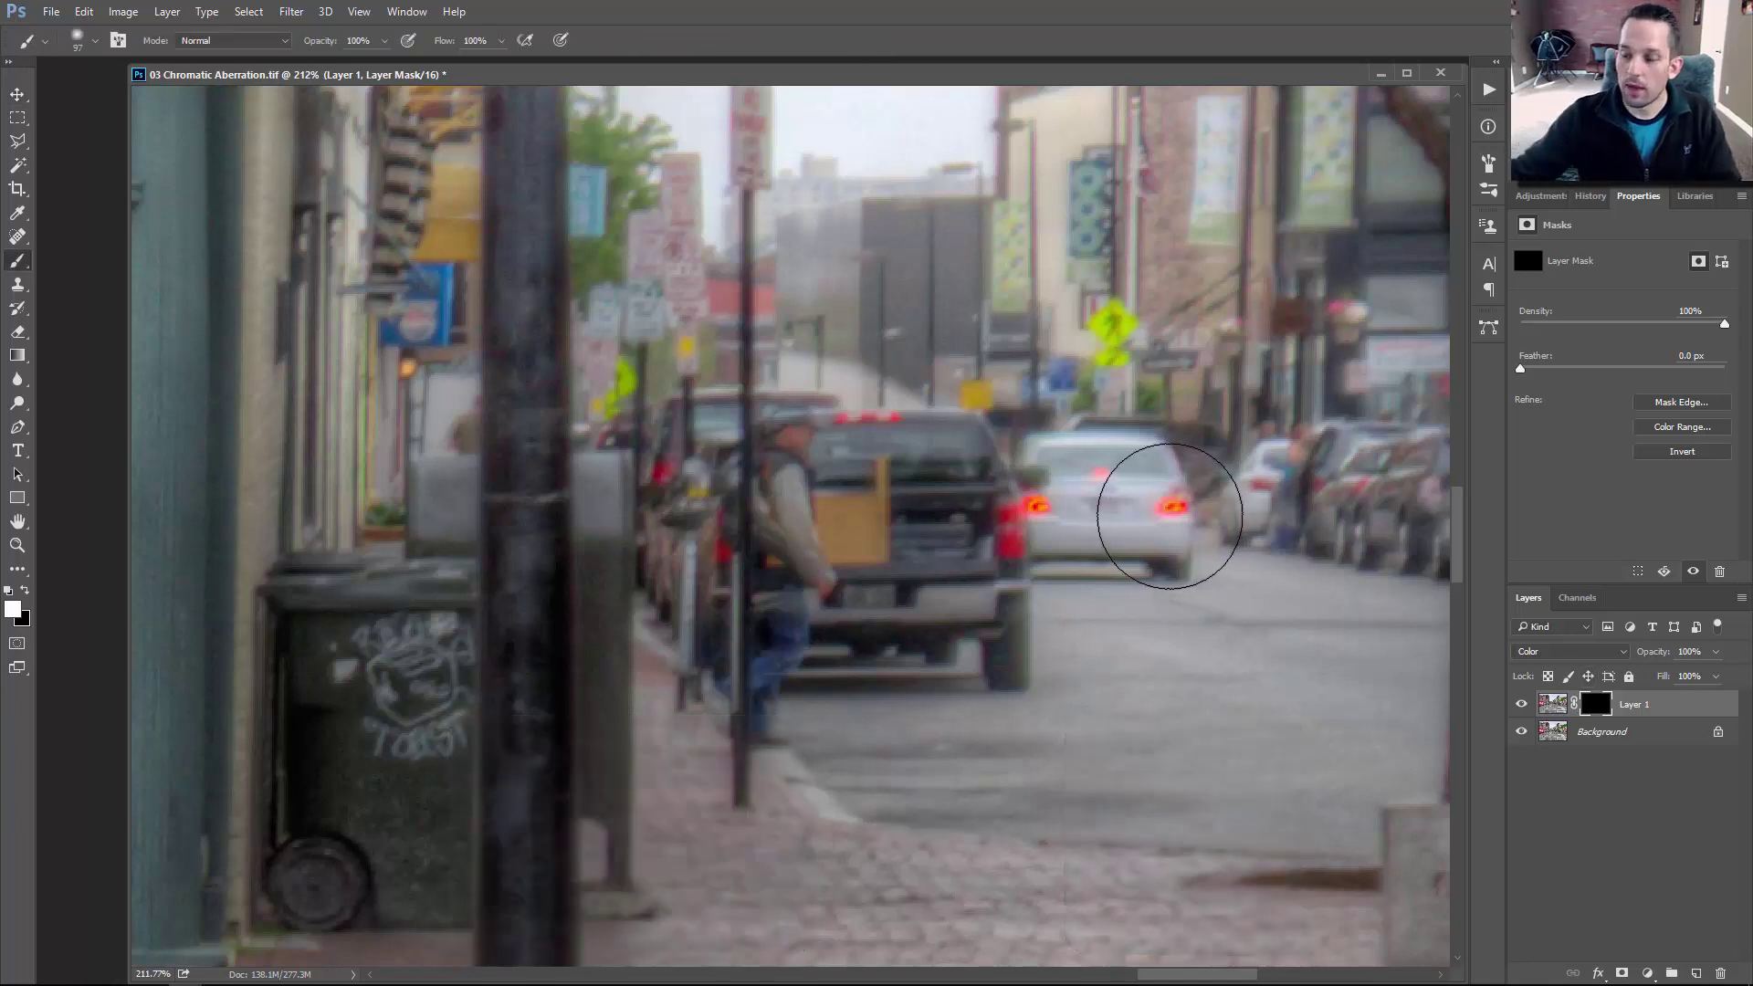
Step: Try painting white on the mask over the white car's taillights, and undo the stroke
{"action": "mouse_move", "coordinate": [1162, 509]}
{"action": "left_mouse_down"}
{"action": "mouse_move", "coordinate": [1033, 496]}
{"action": "mouse_move", "coordinate": [1091, 491]}
{"action": "left_mouse_up"}
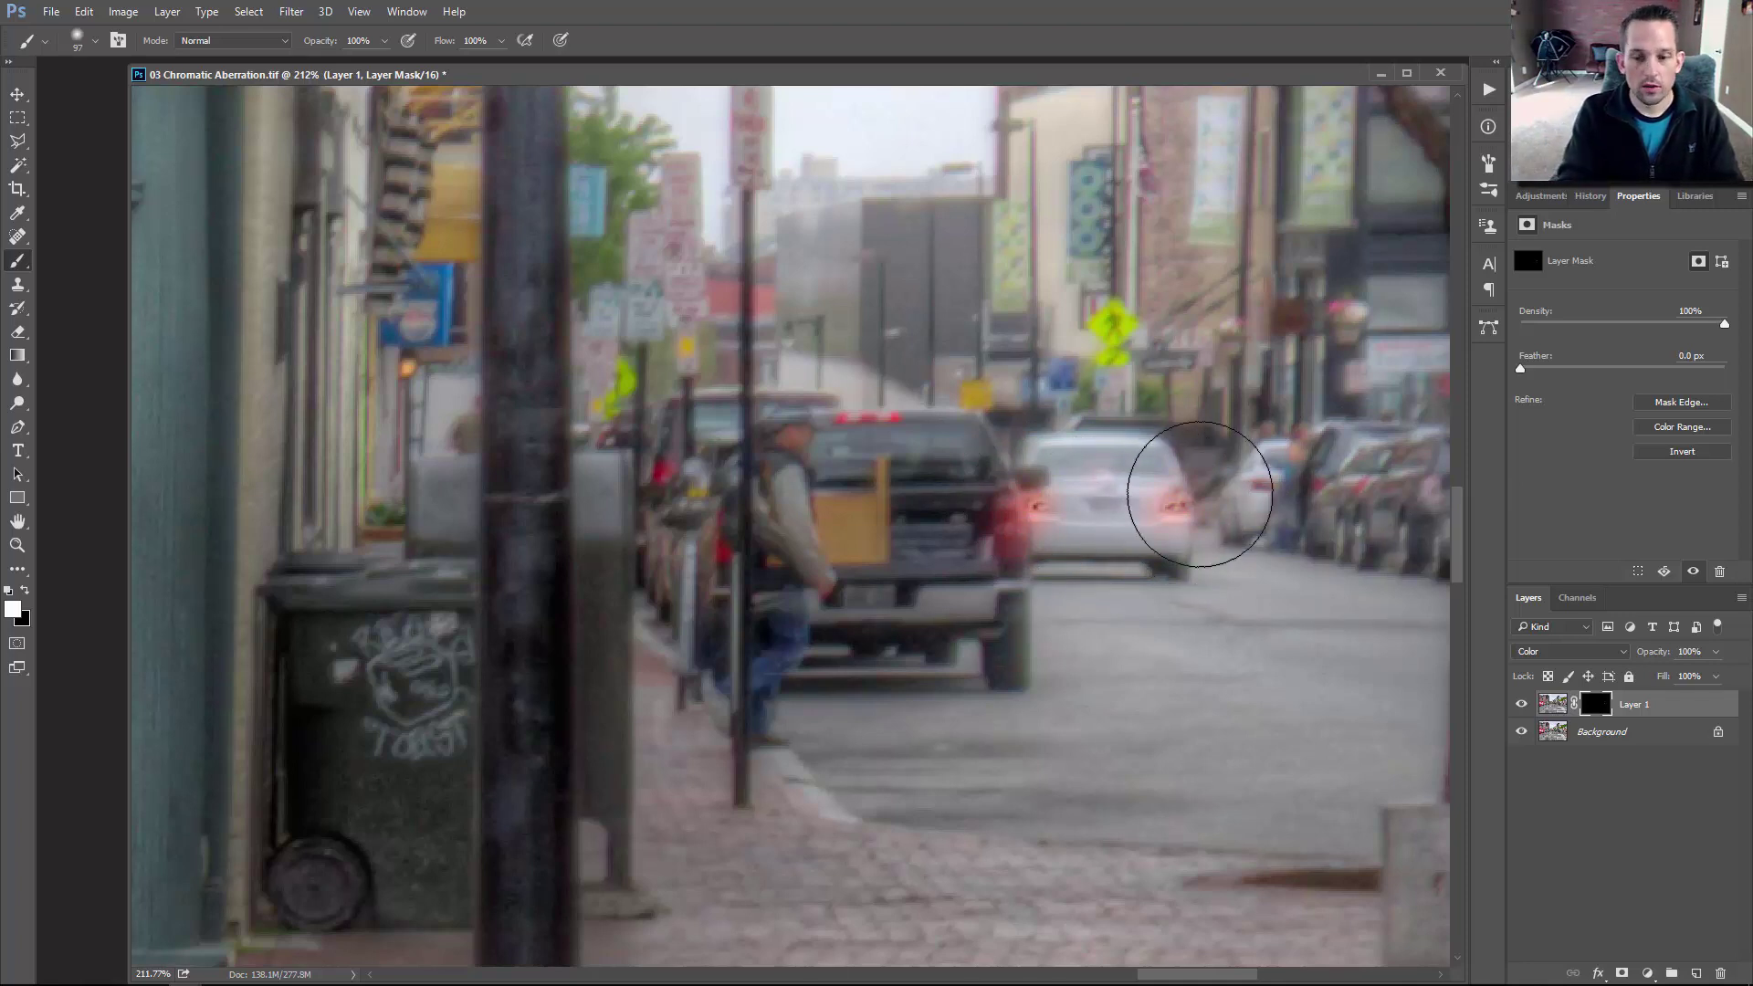
{"action": "key", "text": "ctrl+z"}
{"action": "right_click", "coordinate": [1143, 415]}
{"action": "left_click", "coordinate": [1152, 435]}
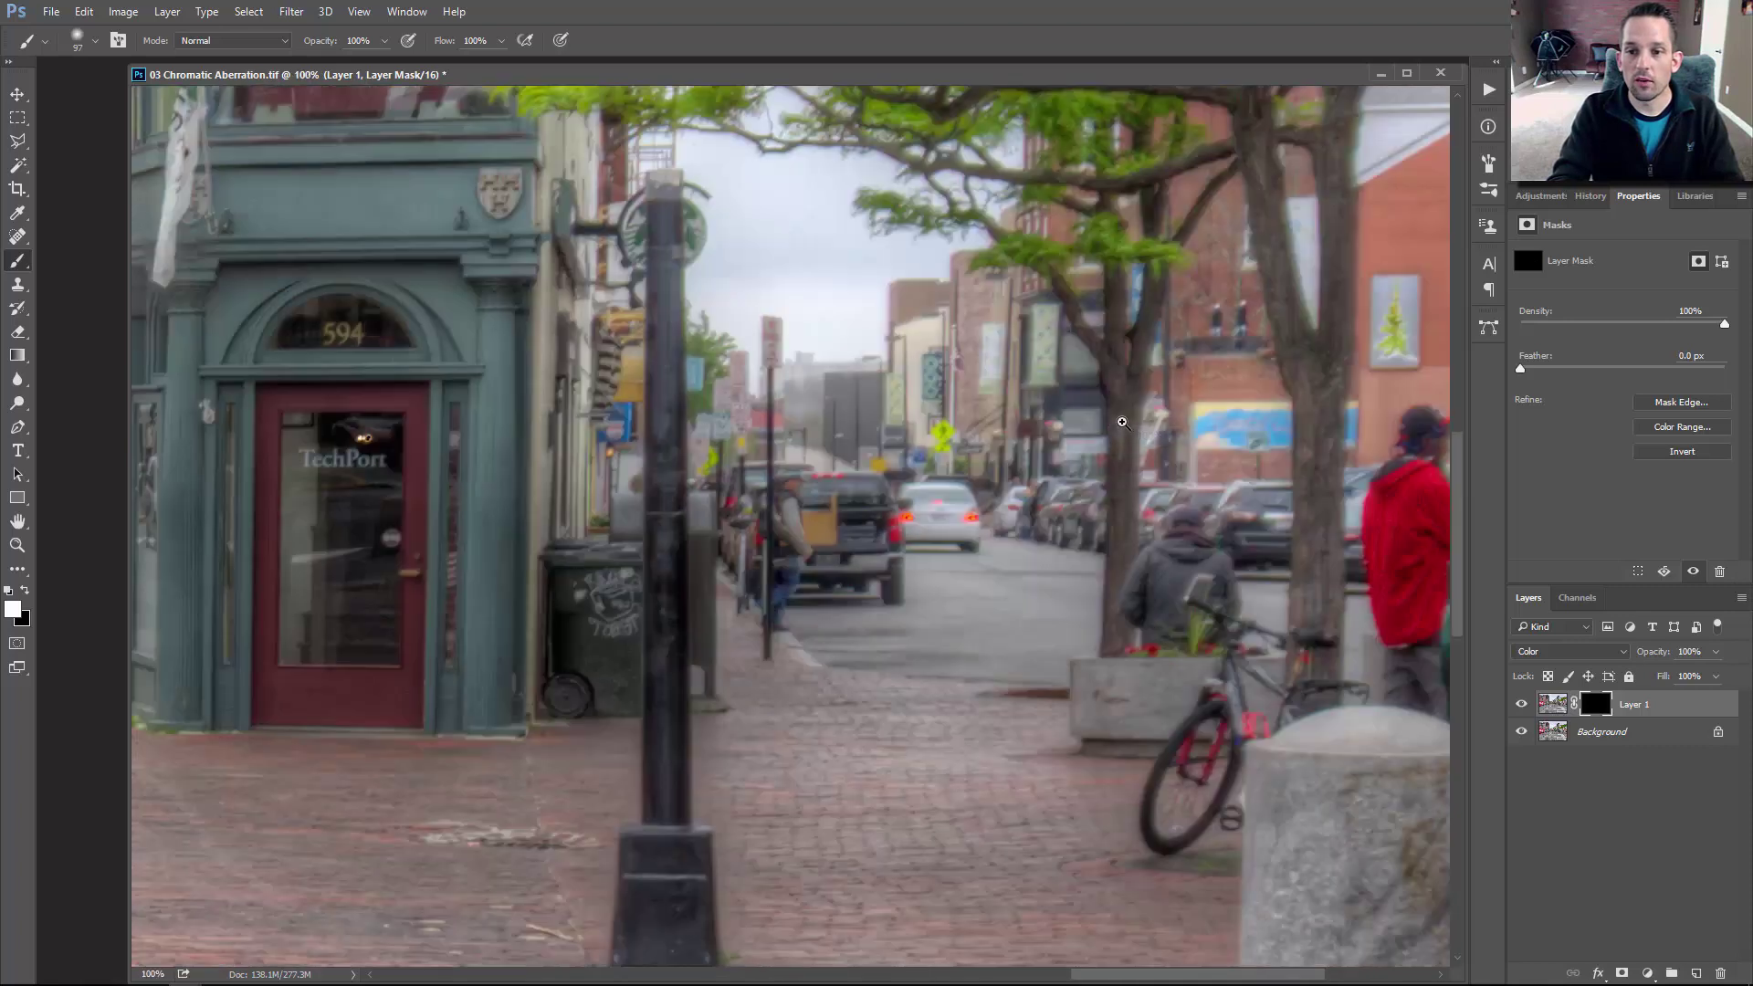
{"action": "right_click", "coordinate": [1146, 446]}
{"action": "left_click", "coordinate": [1152, 437]}
Step: Reduce the brush size to 20 and paint white on the mask over the fringing around the sign's peeled spots
{"action": "scroll", "coordinate": [725, 616], "scroll_direction": "up", "scroll_amount": 5}
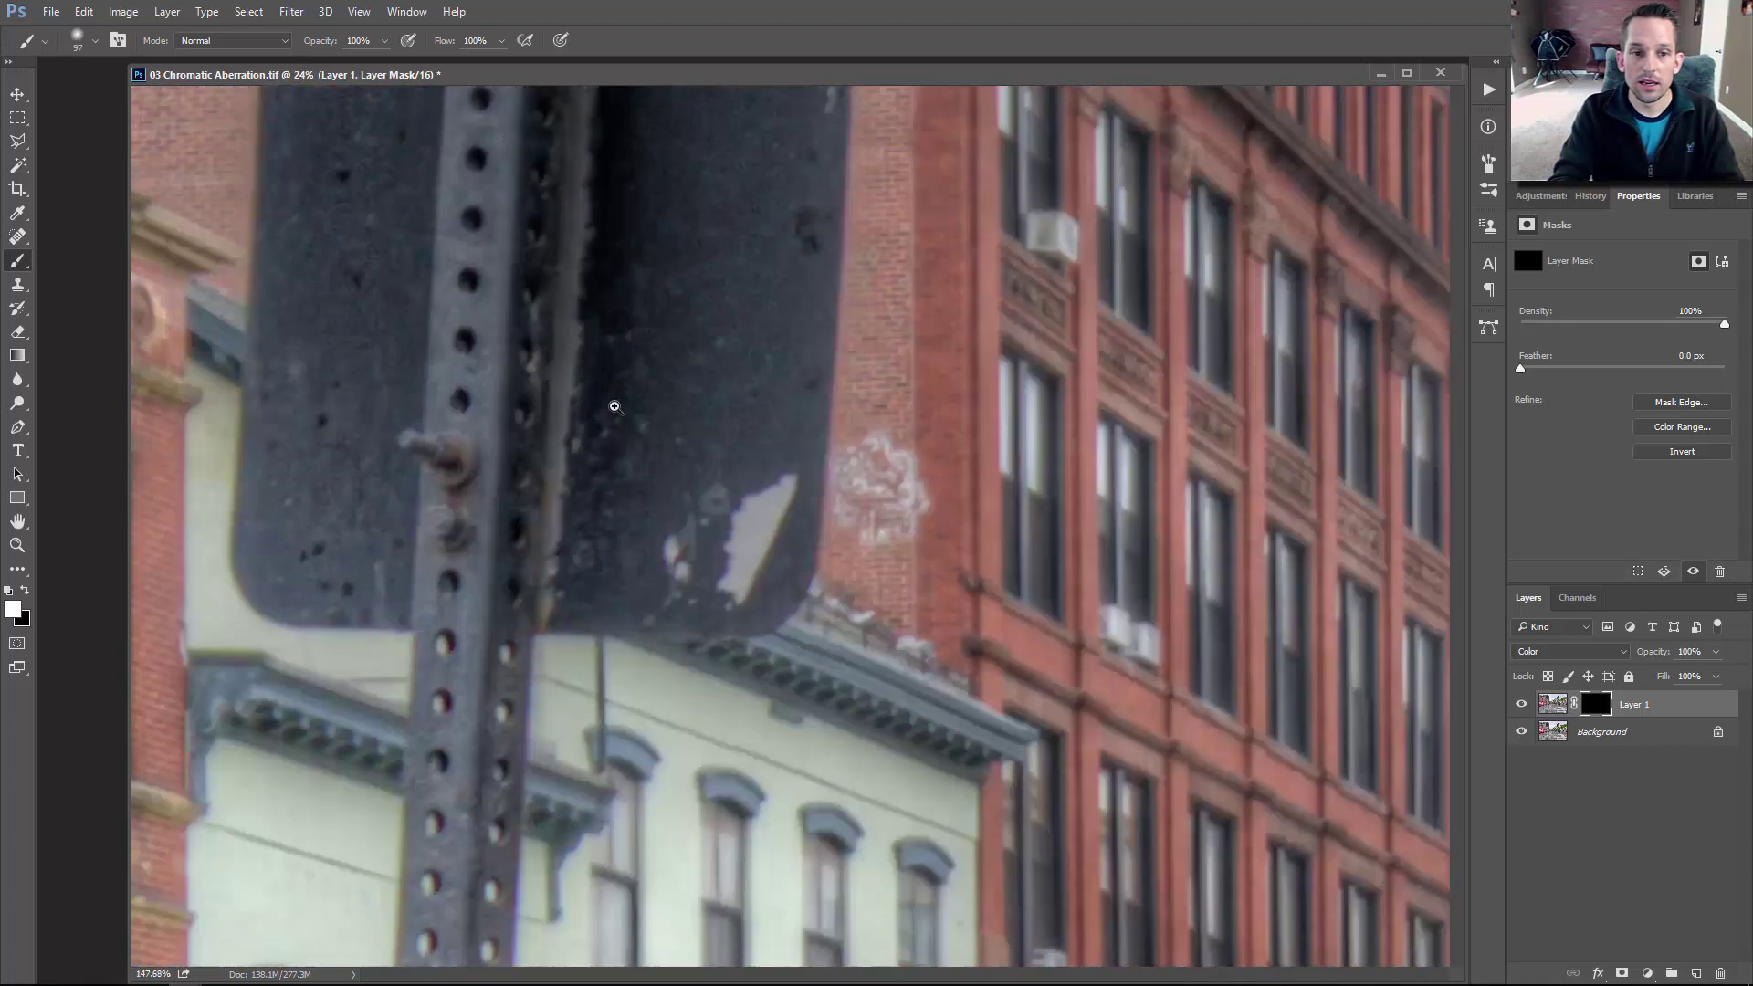
{"action": "left_click_drag", "start_coordinate": [726, 616], "coordinate": [763, 451]}
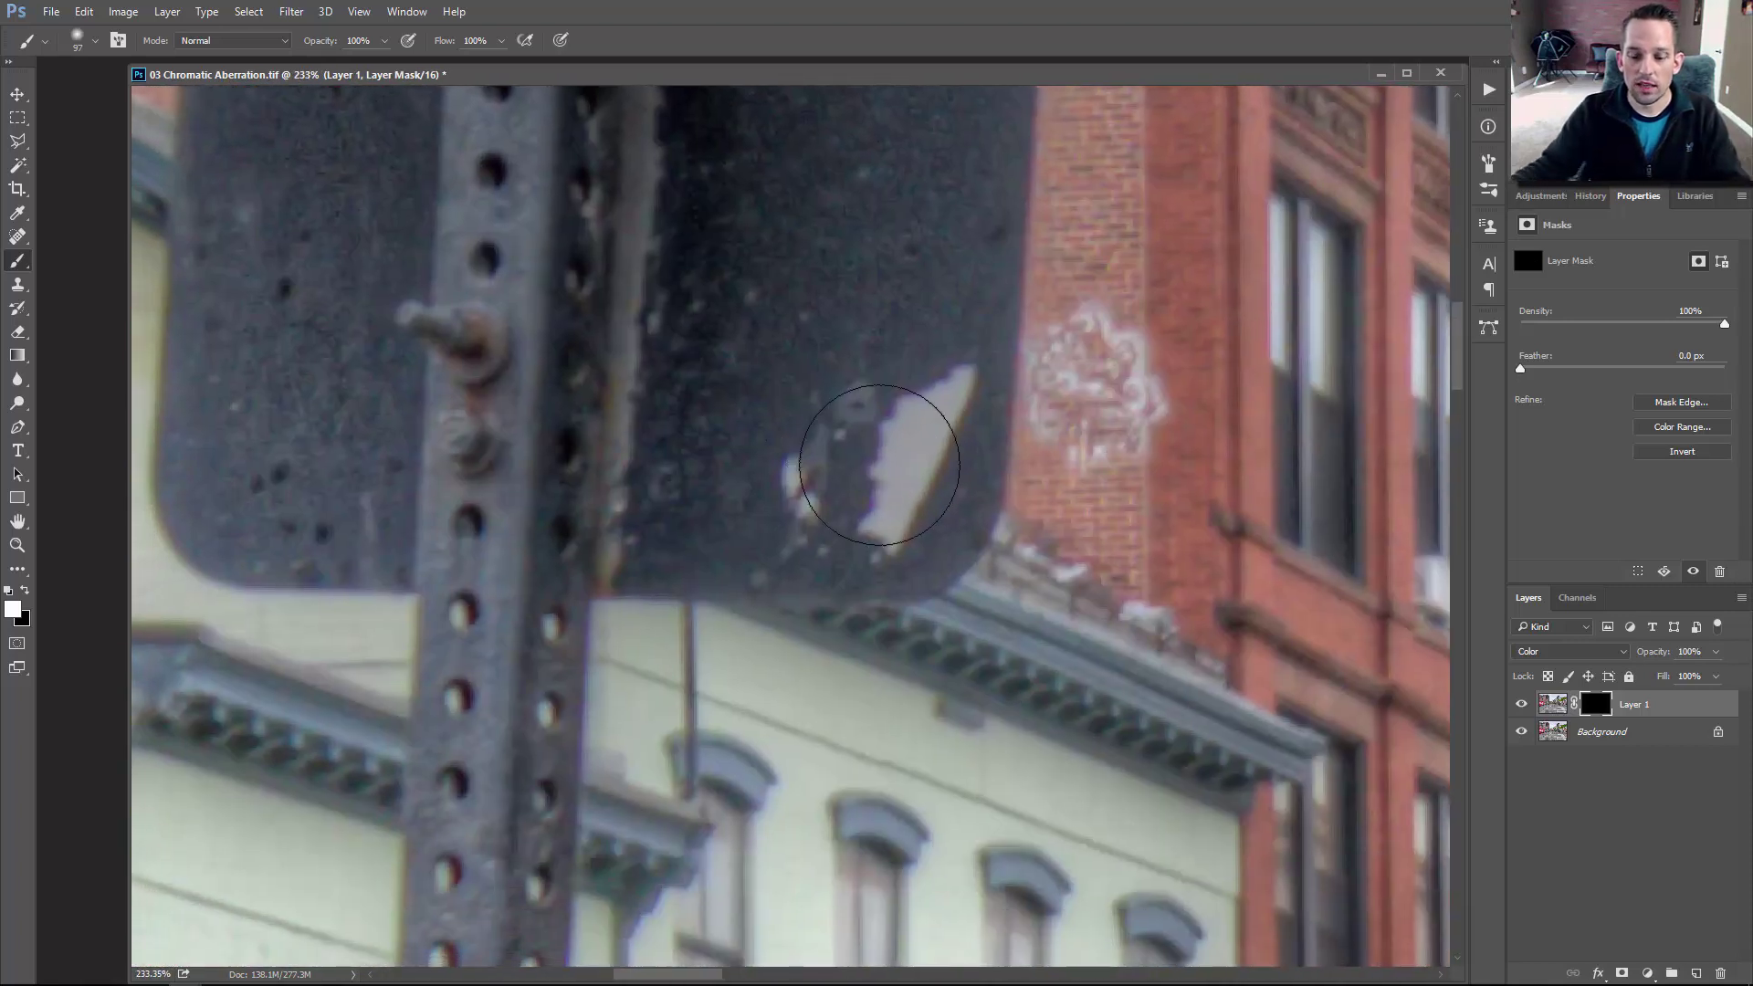
{"action": "key", "text": "bracketleft"}
{"action": "key", "text": "bracketleft"}
{"action": "key", "text": "bracketleft"}
{"action": "key", "text": "bracketleft"}
{"action": "key", "text": "bracketleft"}
{"action": "key", "text": "bracketleft"}
{"action": "key", "text": "bracketleft"}
{"action": "key", "text": "bracketleft"}
{"action": "key", "text": "bracketleft"}
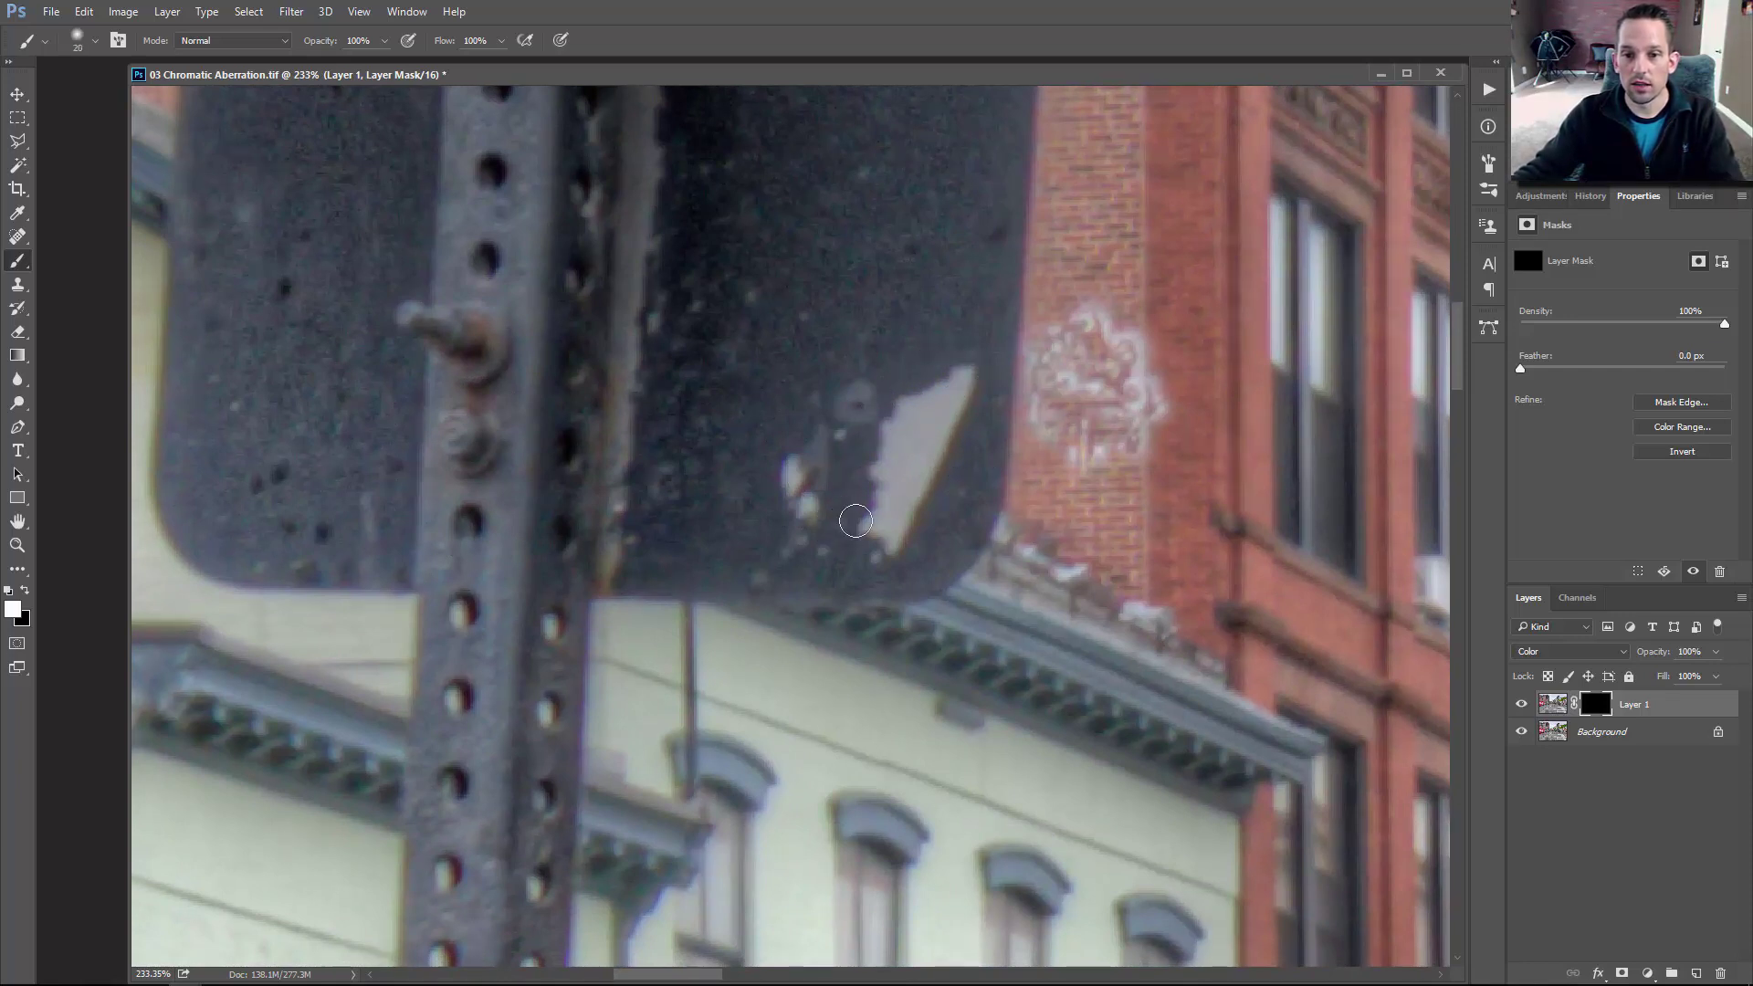
{"action": "left_click_drag", "start_coordinate": [801, 508], "coordinate": [792, 461]}
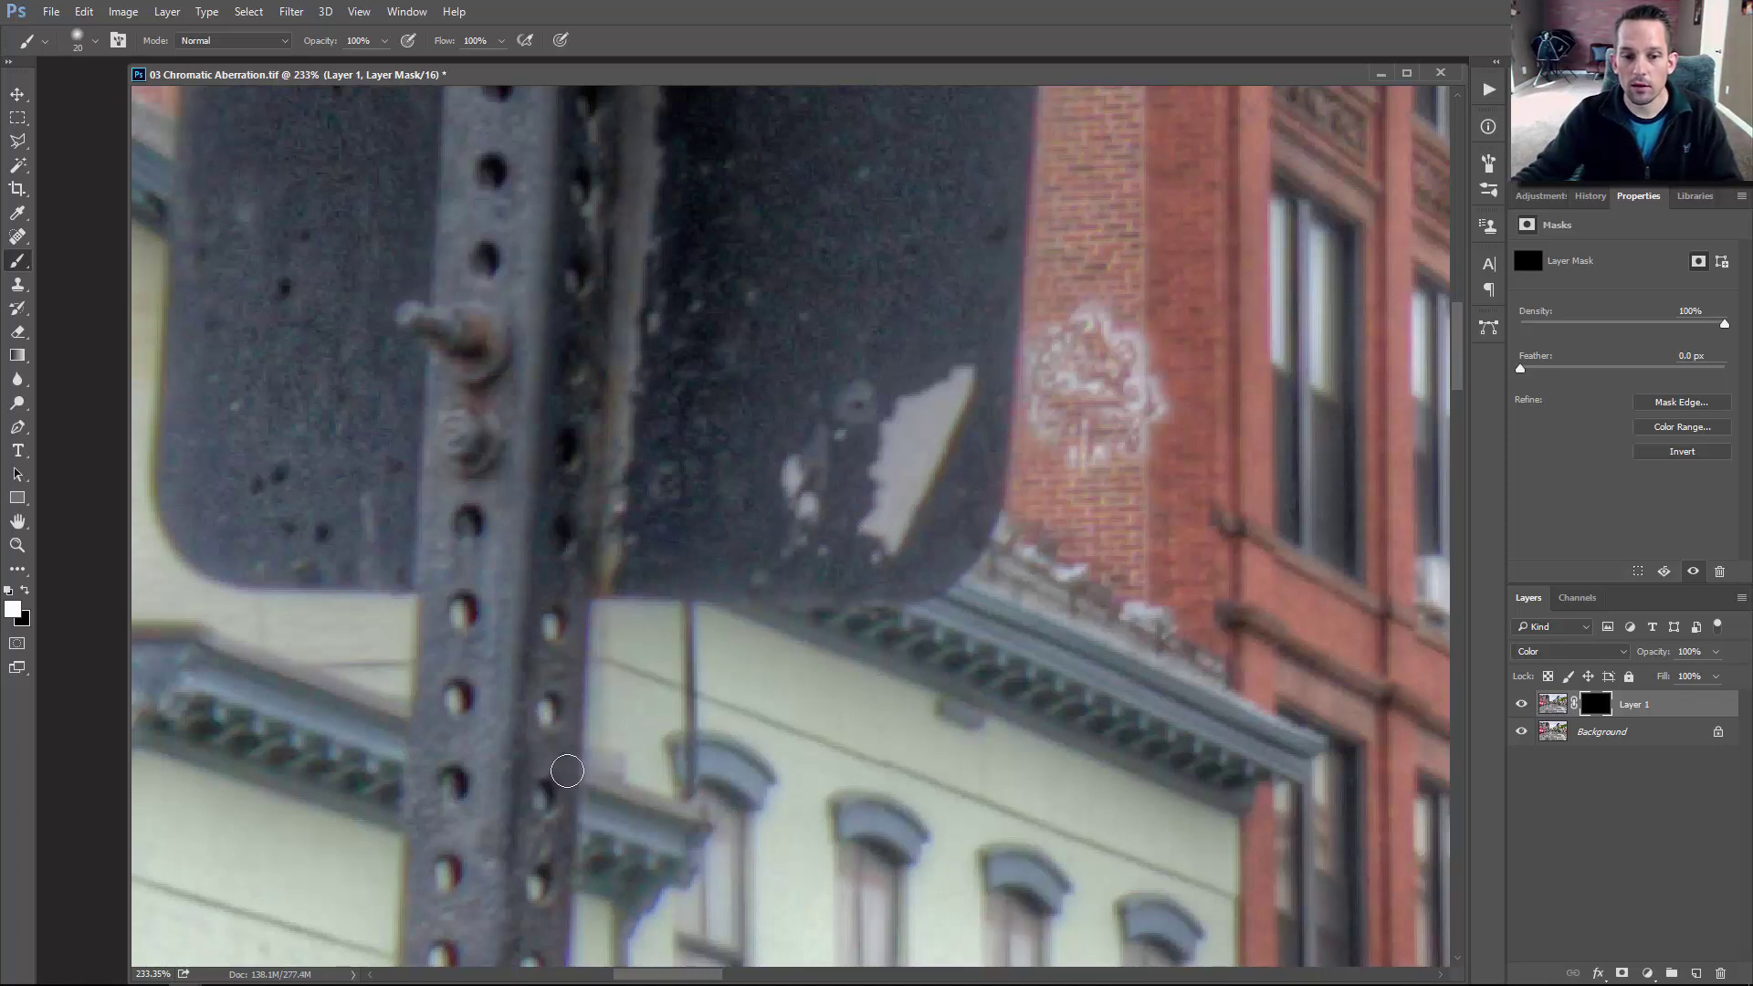
Step: Paint white on the mask down the perforated sign post to remove the fringing around its holes
{"action": "left_click_drag", "start_coordinate": [566, 772], "coordinate": [516, 271]}
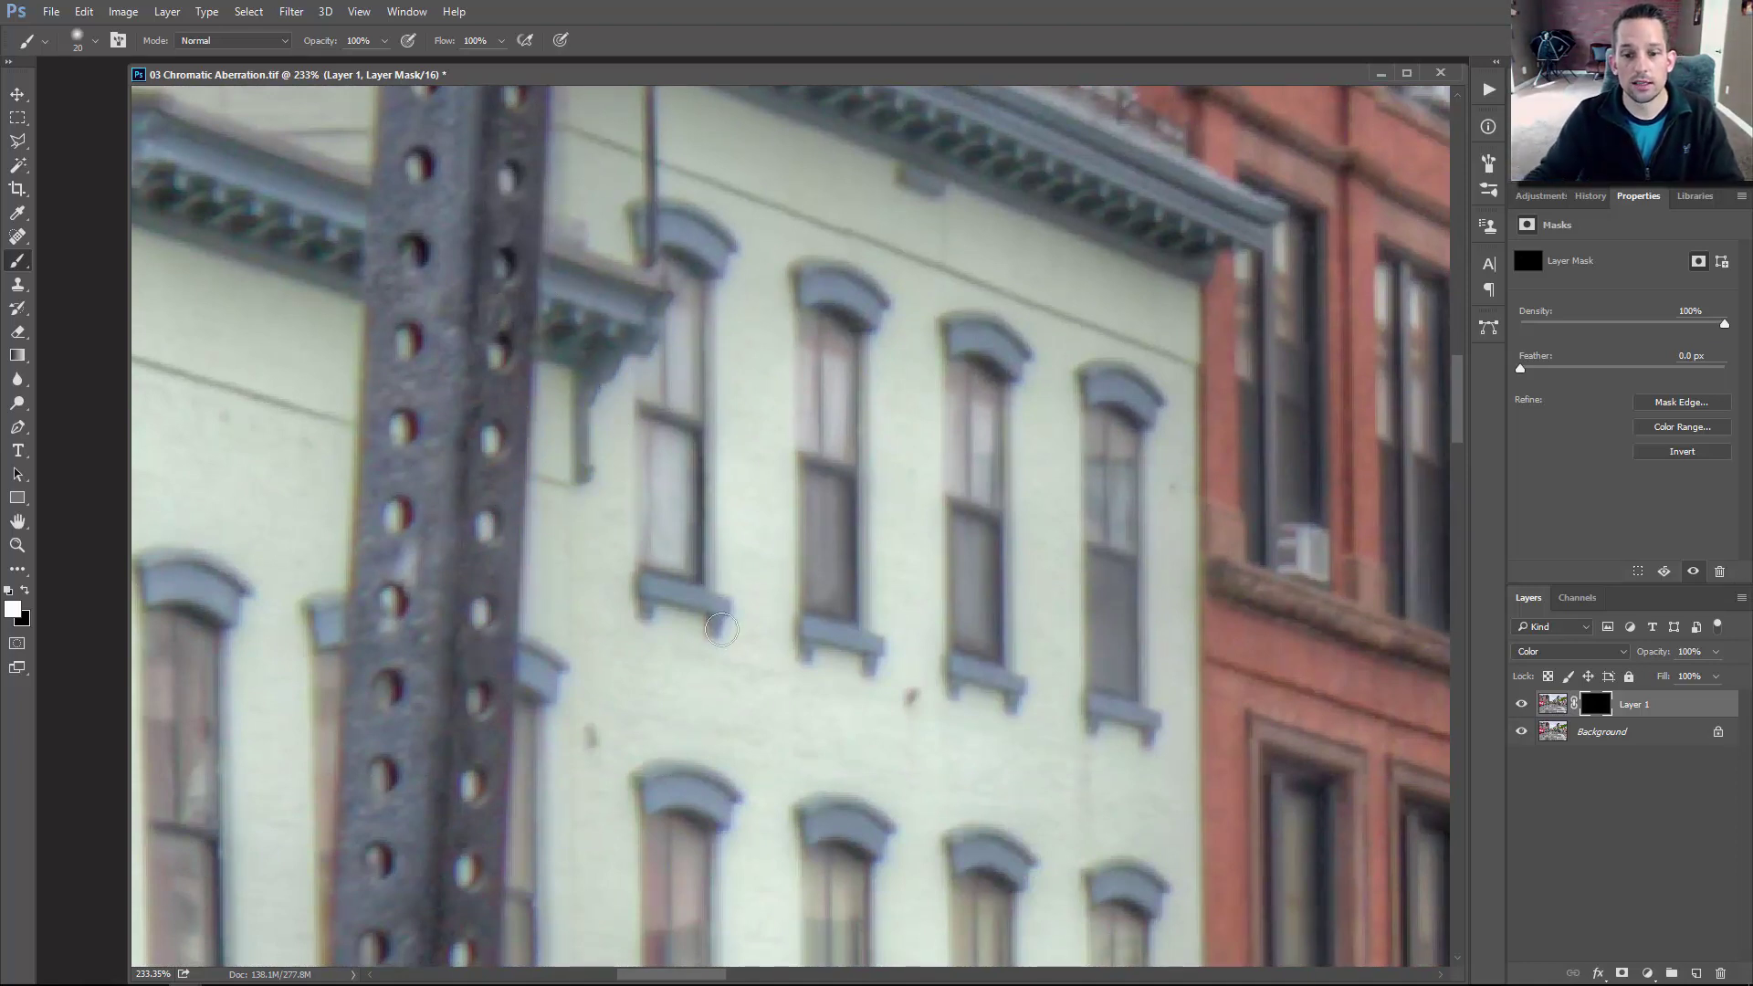
{"action": "scroll", "coordinate": [642, 411], "scroll_direction": "down", "scroll_amount": 5}
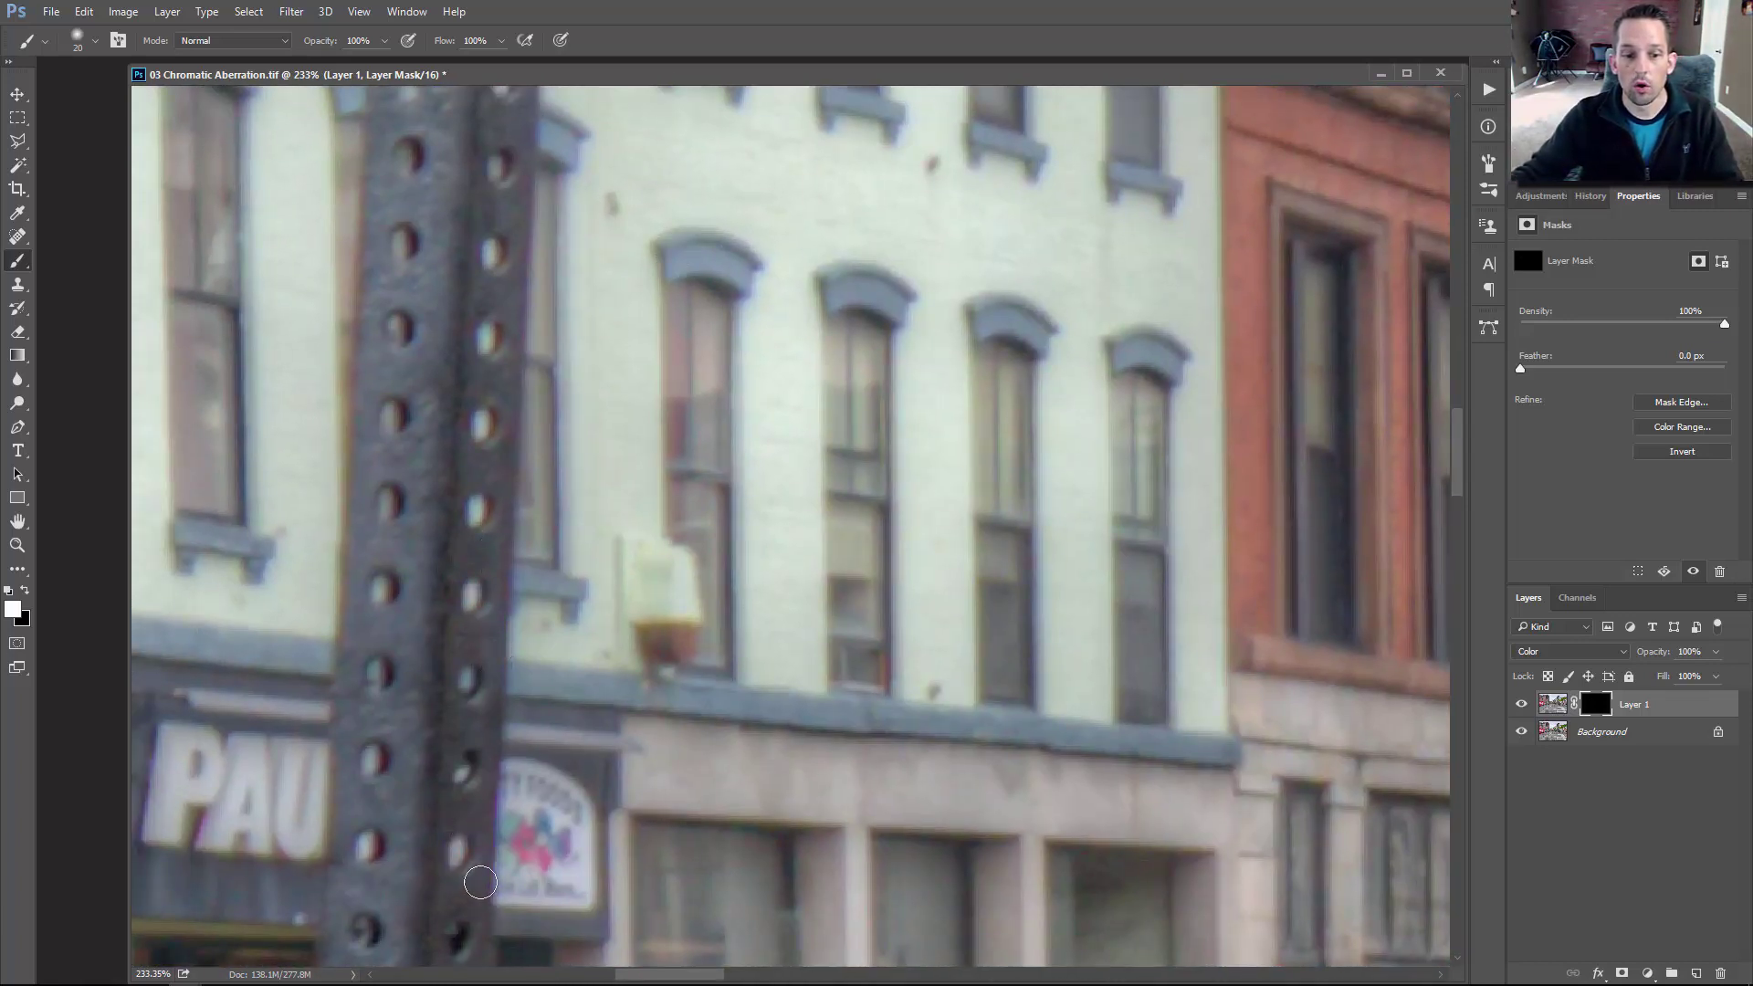
{"action": "right_click", "coordinate": [668, 624]}
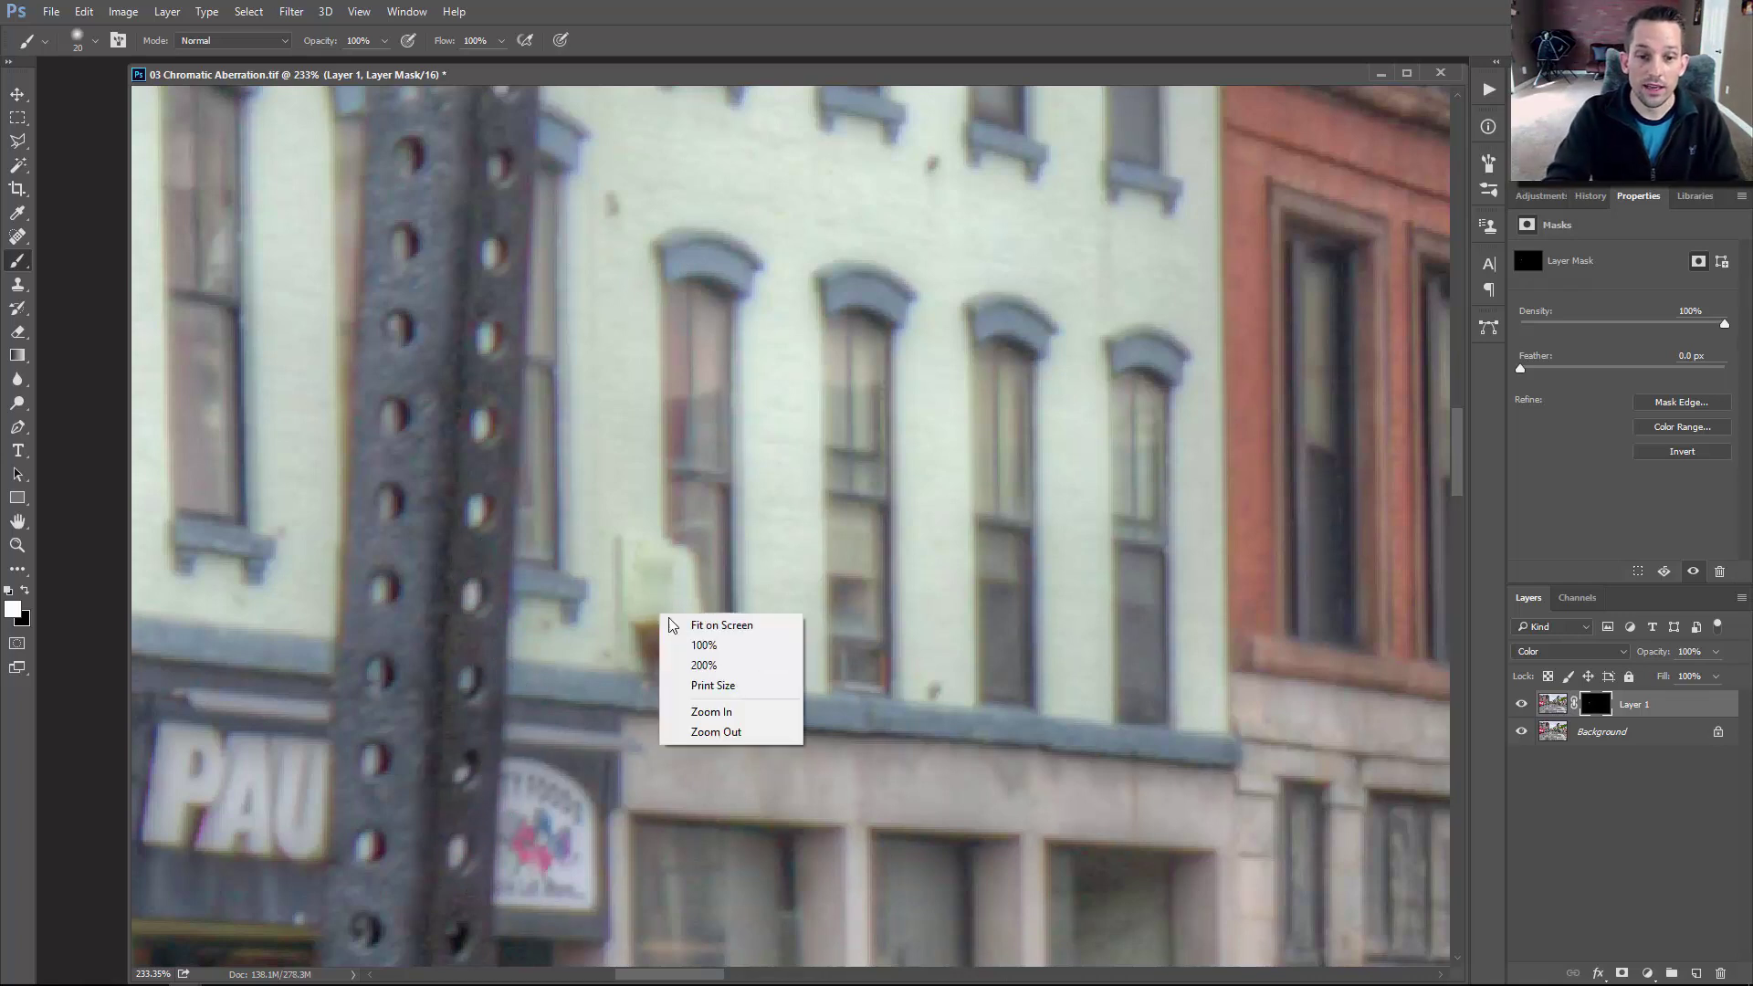
{"action": "left_click", "coordinate": [675, 624]}
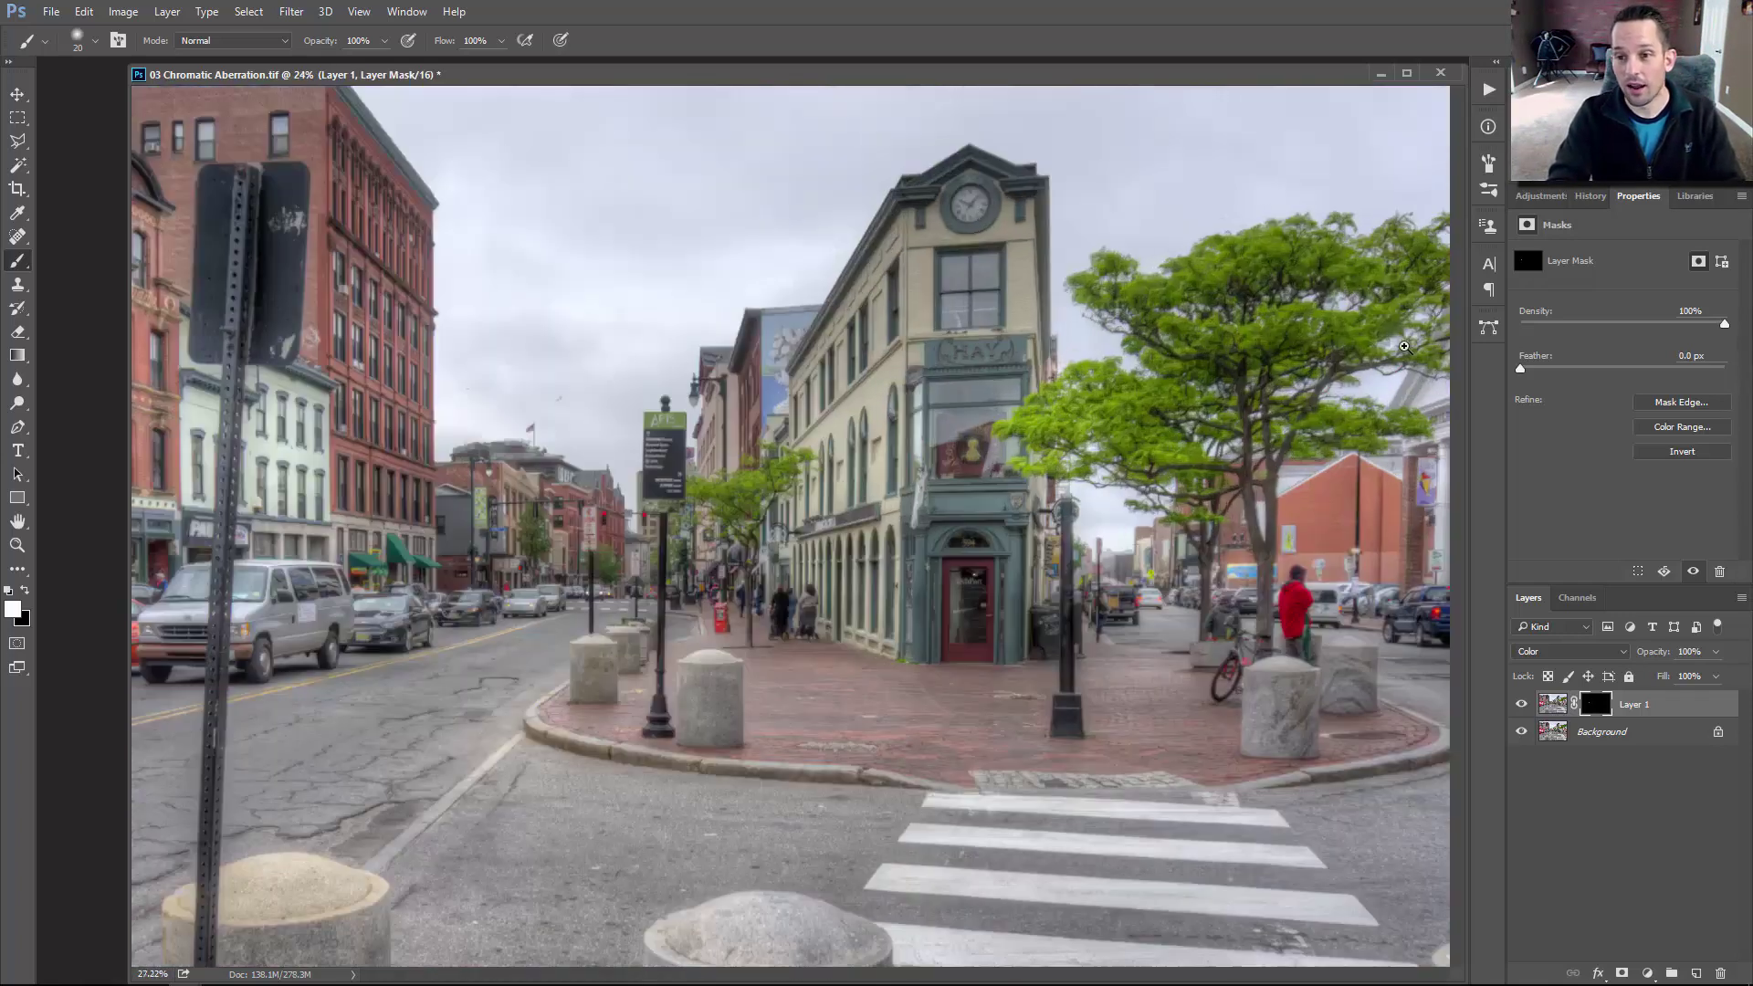
Step: Paint white on the mask over the fringing between the tree branches and toggle the layer's visibility to compare
{"action": "left_click_drag", "start_coordinate": [1404, 347], "coordinate": [1404, 347]}
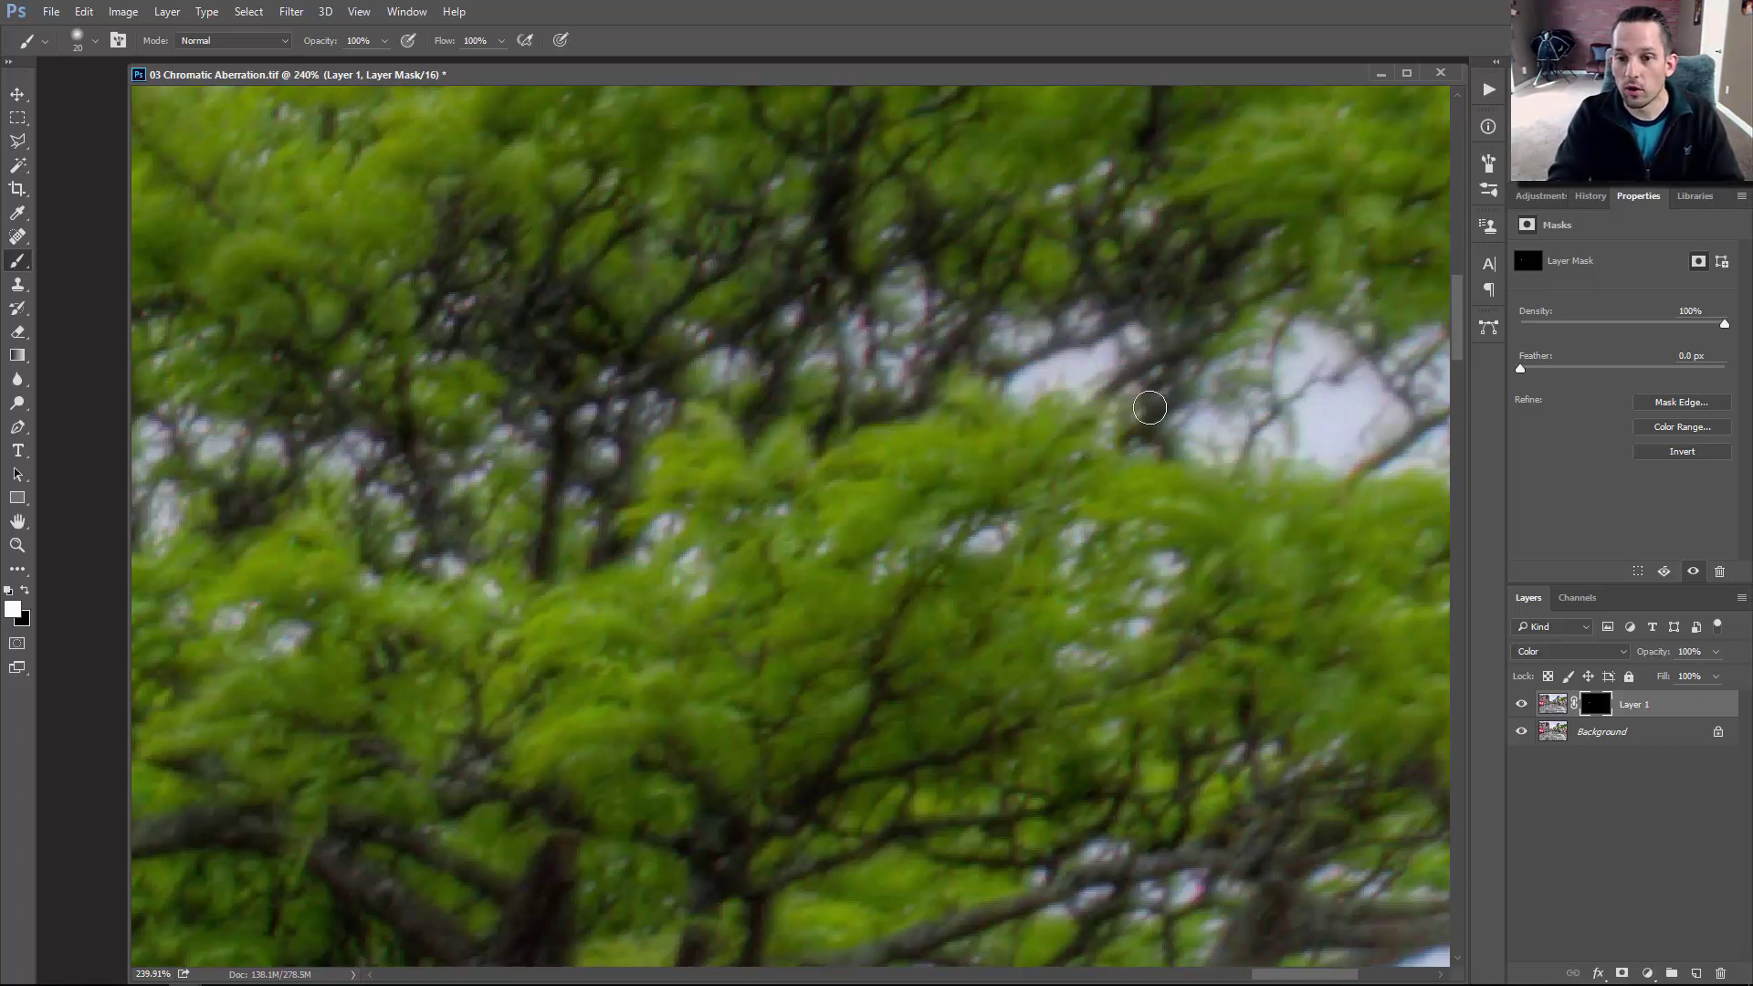
{"action": "scroll", "coordinate": [1152, 407], "scroll_direction": "up", "scroll_amount": 5}
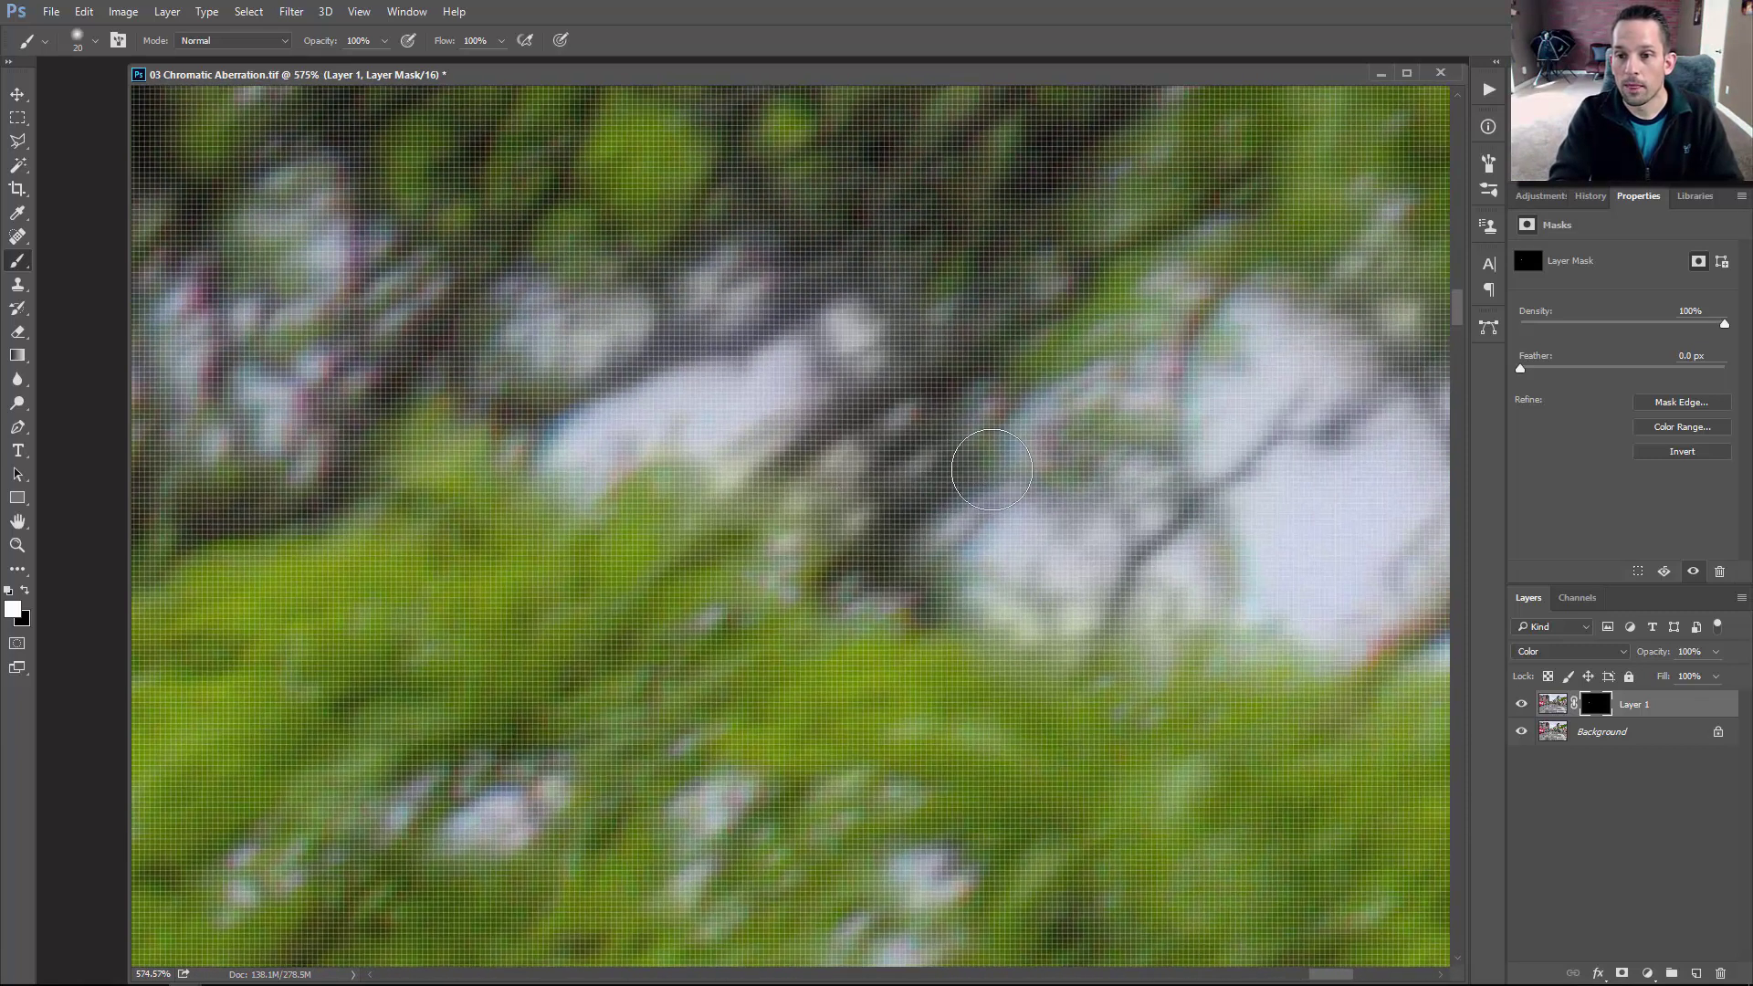
{"action": "left_click", "coordinate": [1521, 705]}
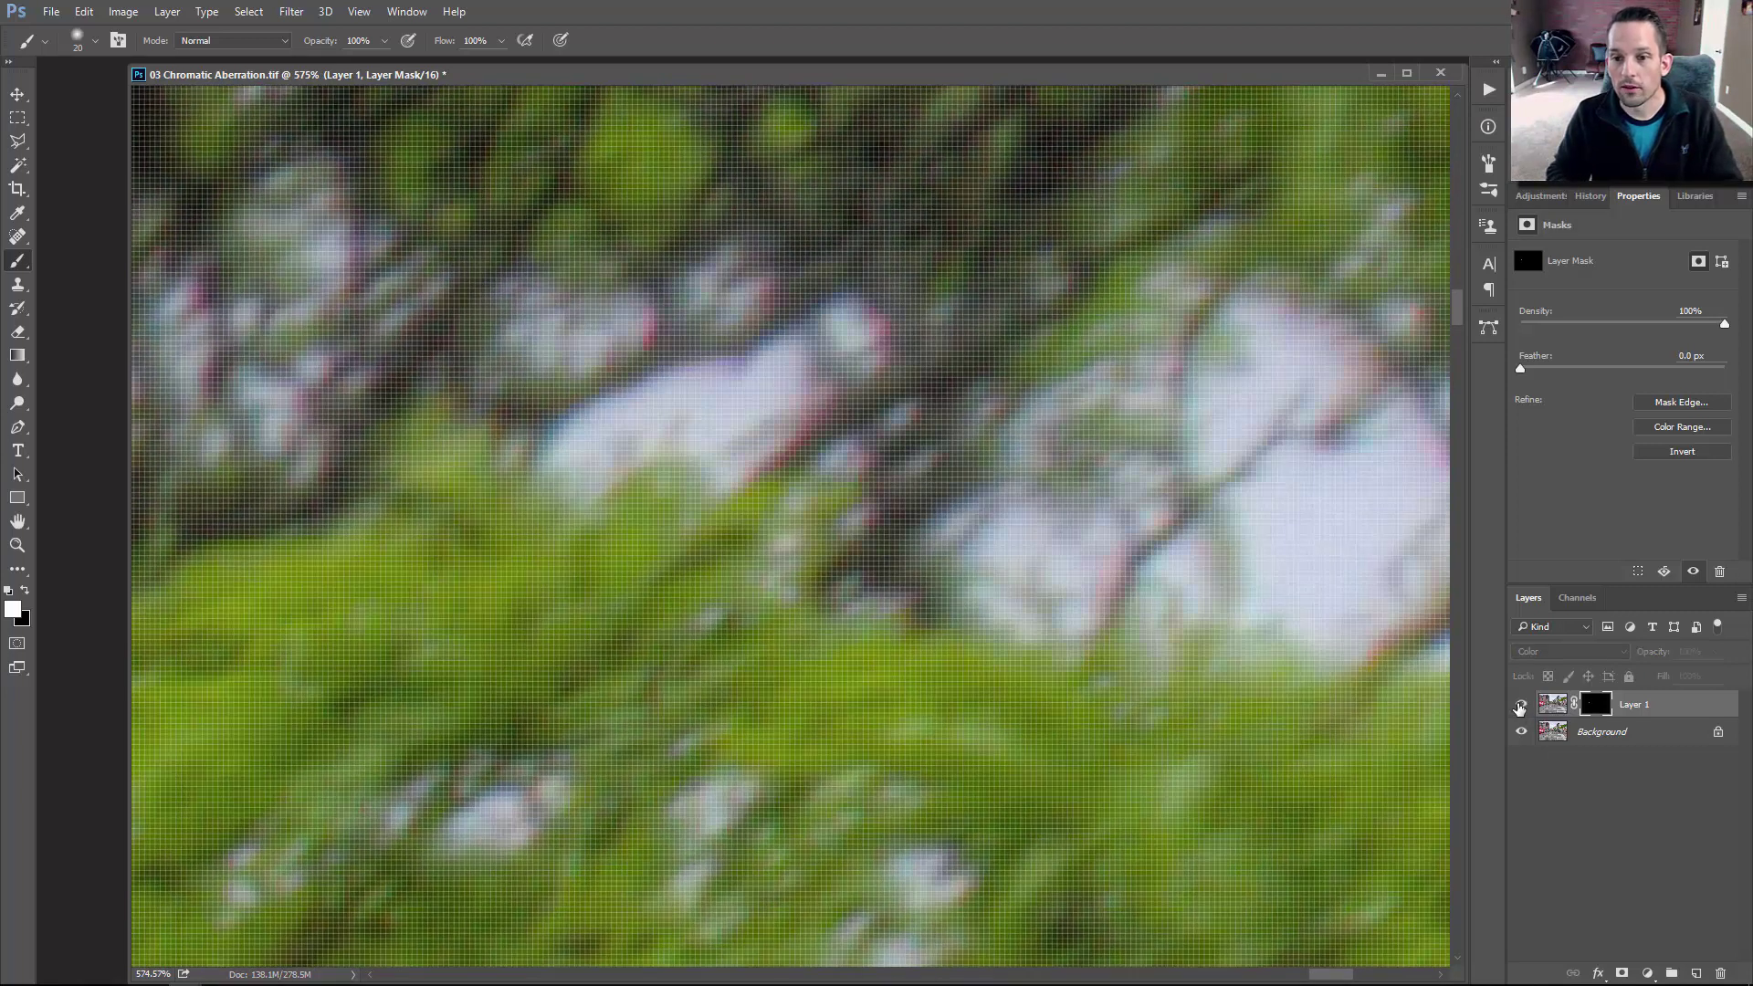
{"action": "left_click", "coordinate": [1520, 705]}
{"action": "left_click", "coordinate": [1520, 705]}
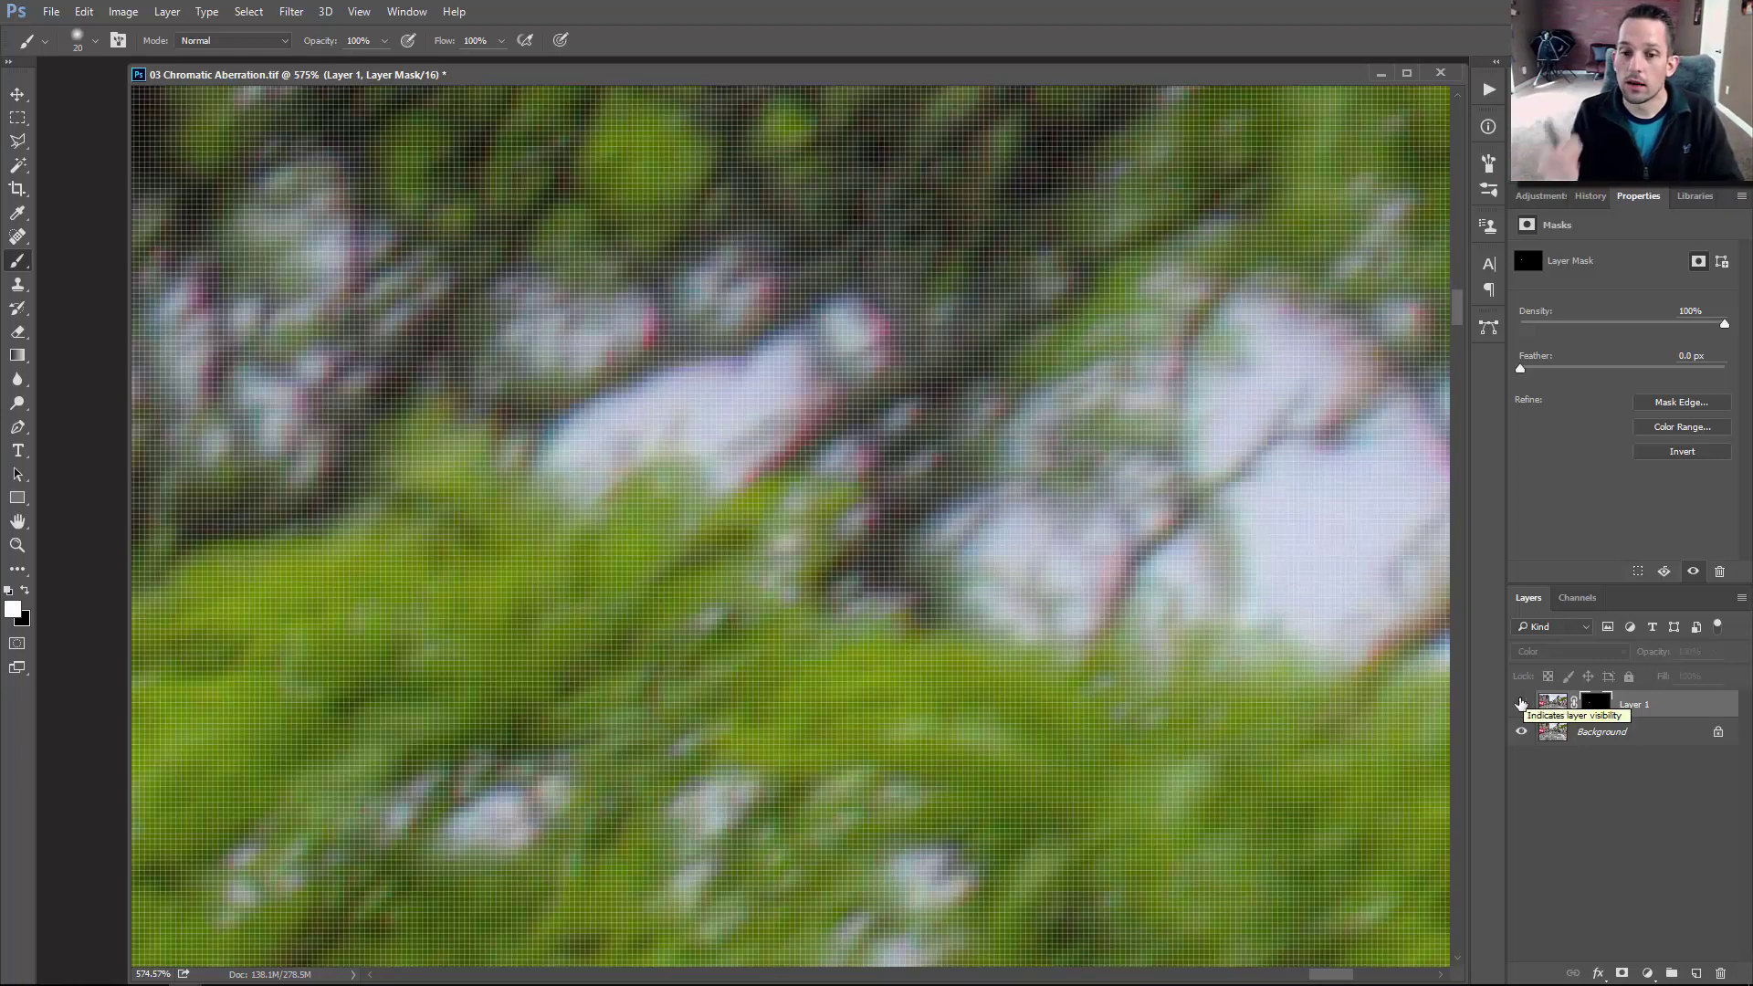
{"action": "left_click", "coordinate": [1520, 703]}
{"action": "left_click", "coordinate": [1520, 703]}
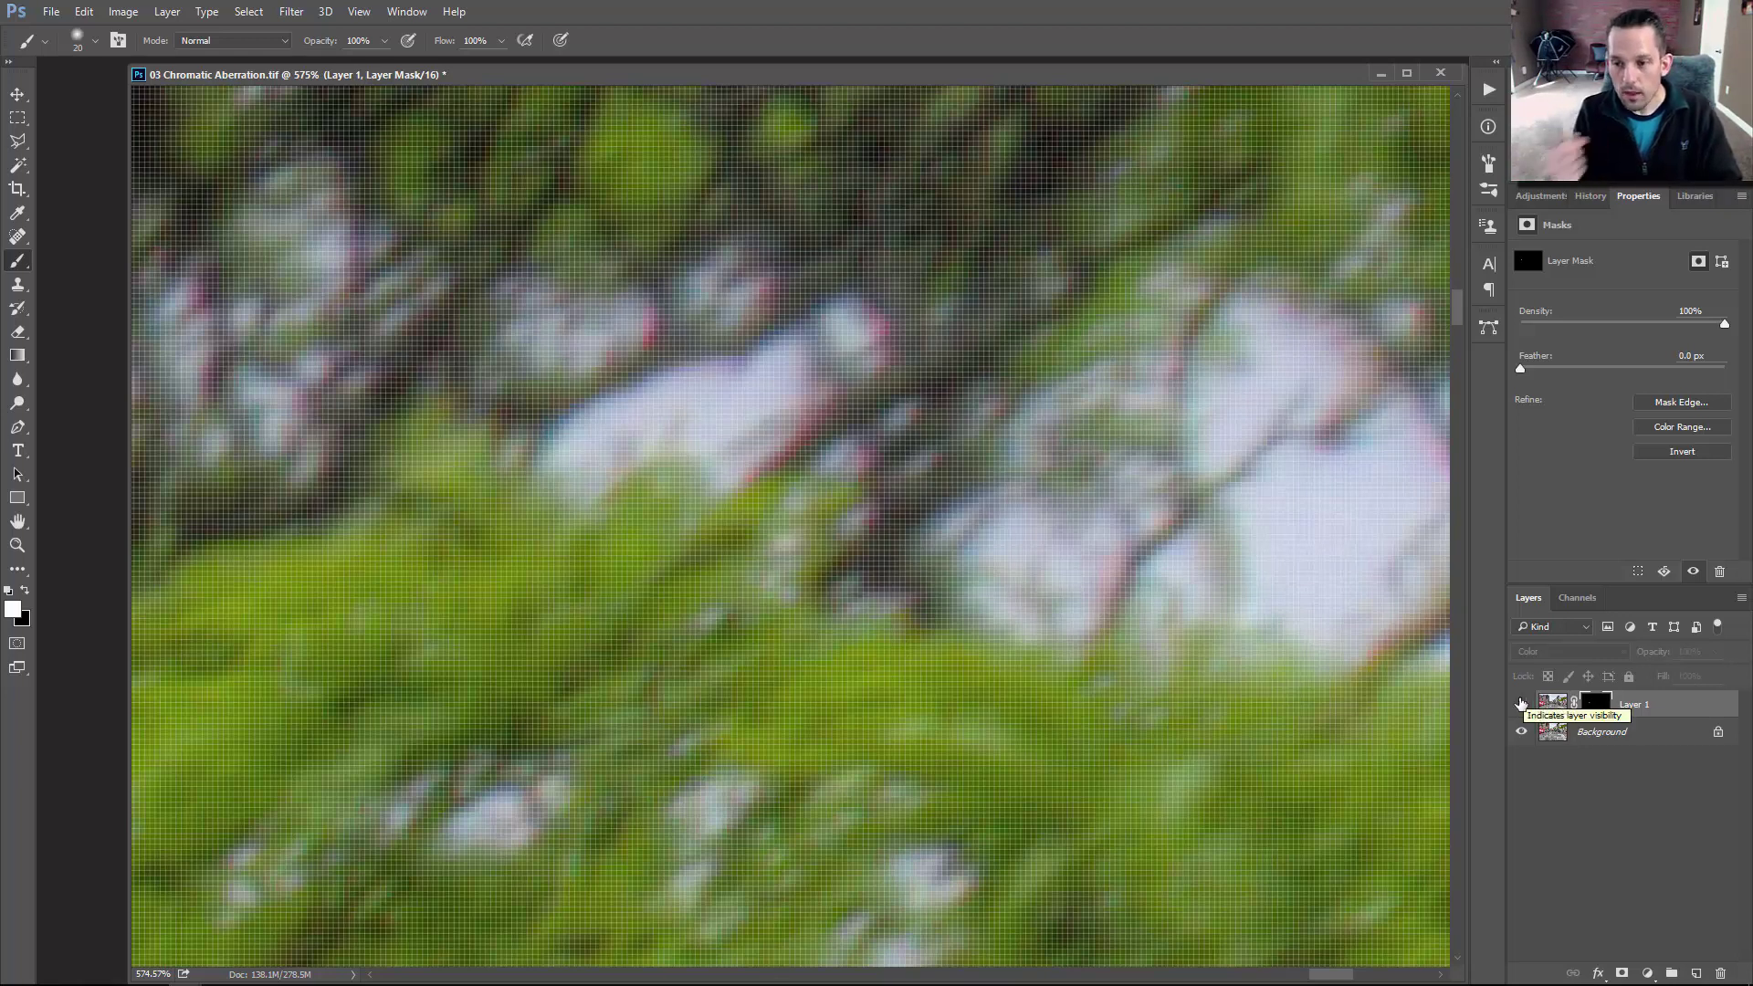
{"action": "left_click", "coordinate": [1521, 703]}
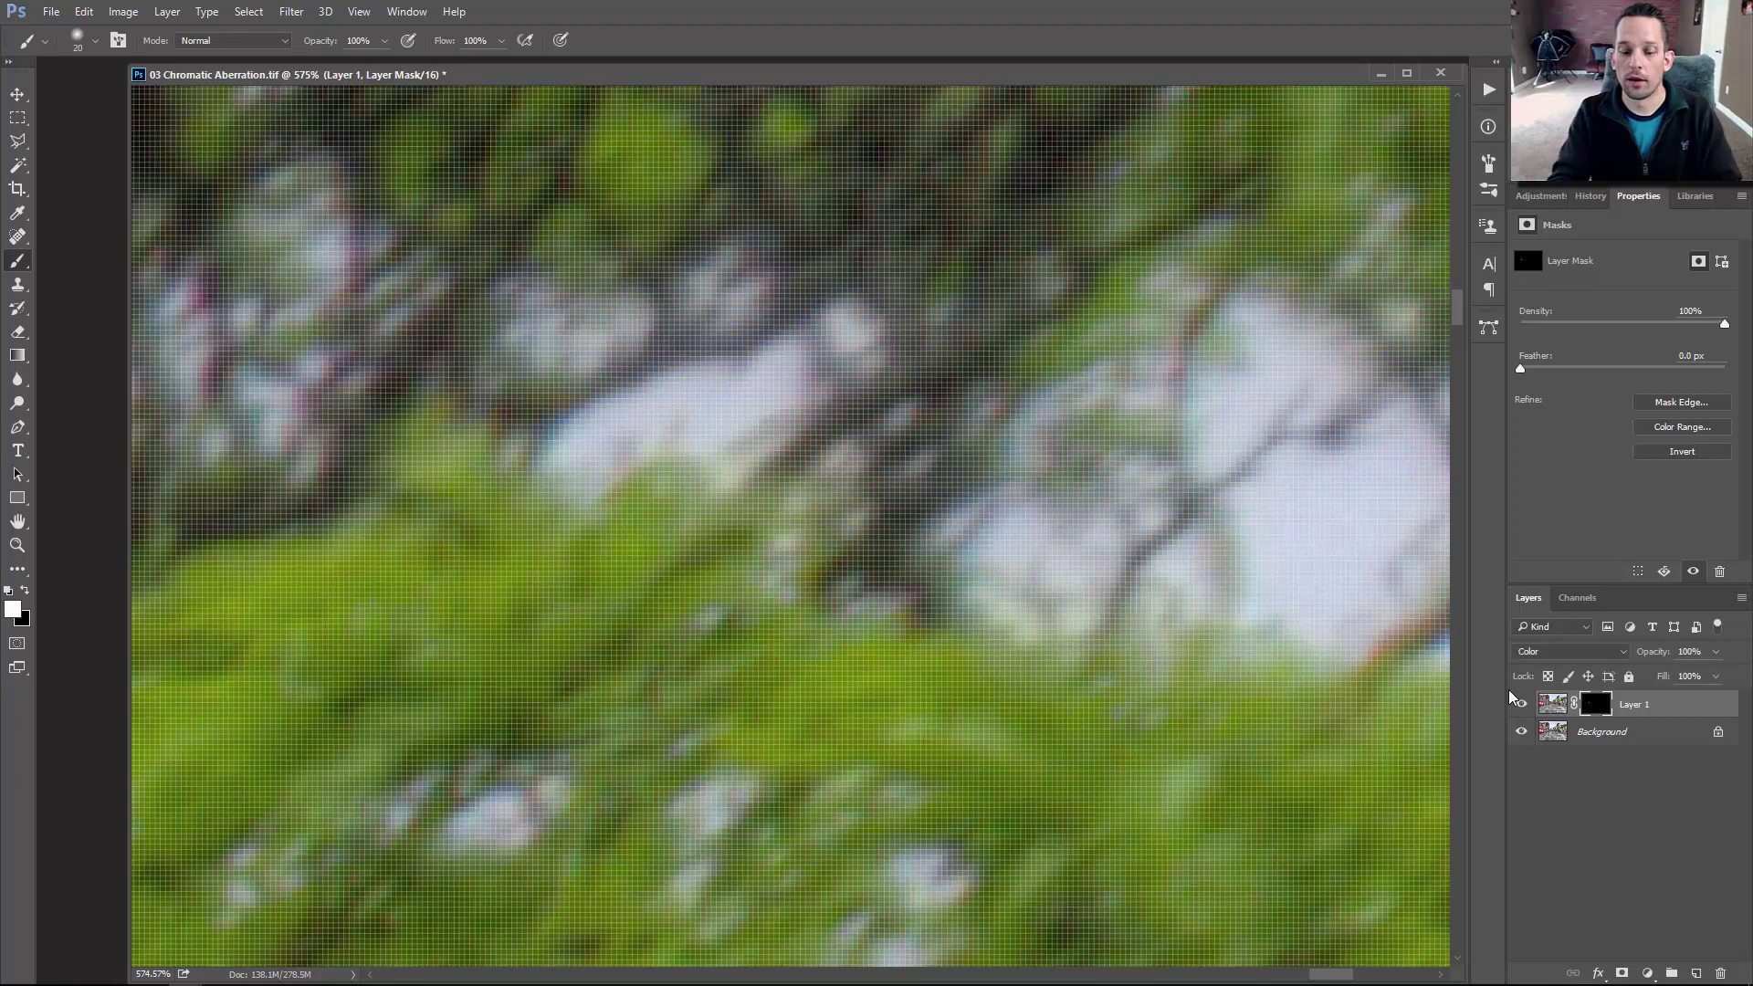
{"action": "right_click", "coordinate": [1234, 572]}
{"action": "left_click", "coordinate": [1269, 579]}
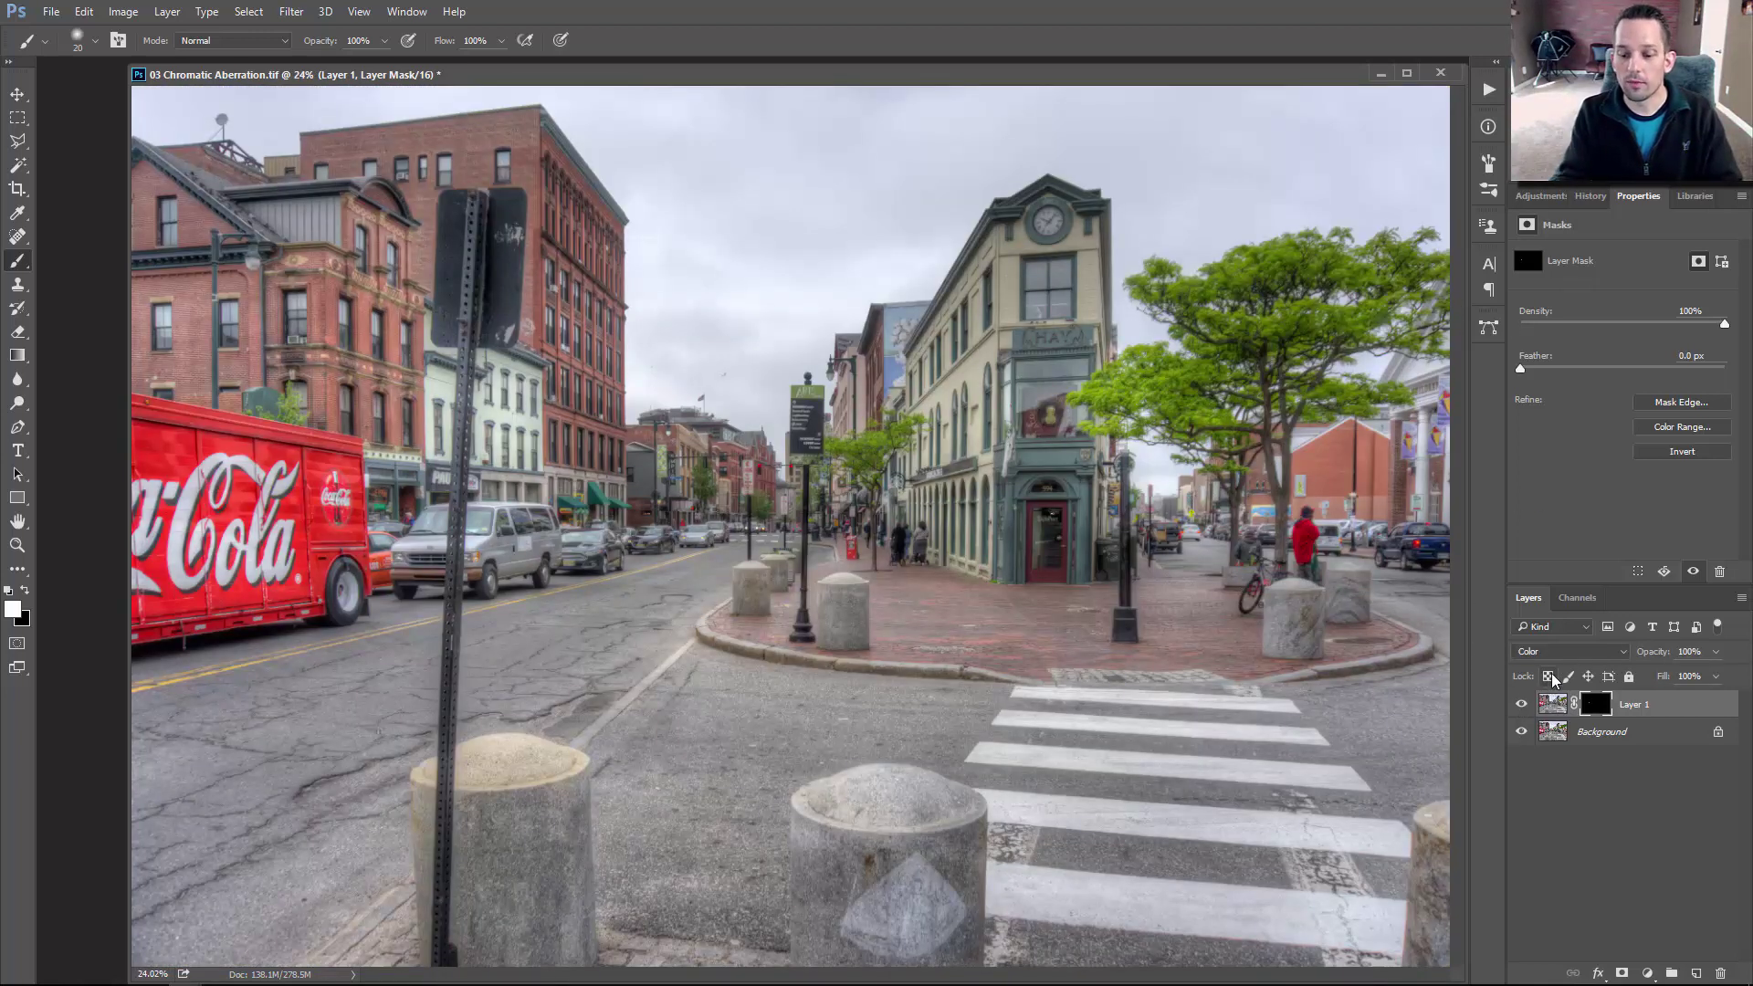
Step: Run the "Tip #2: Perfect Sepia" action from the A Closer Look Bonus set, and delete the layer it adds
{"action": "left_click", "coordinate": [1488, 89]}
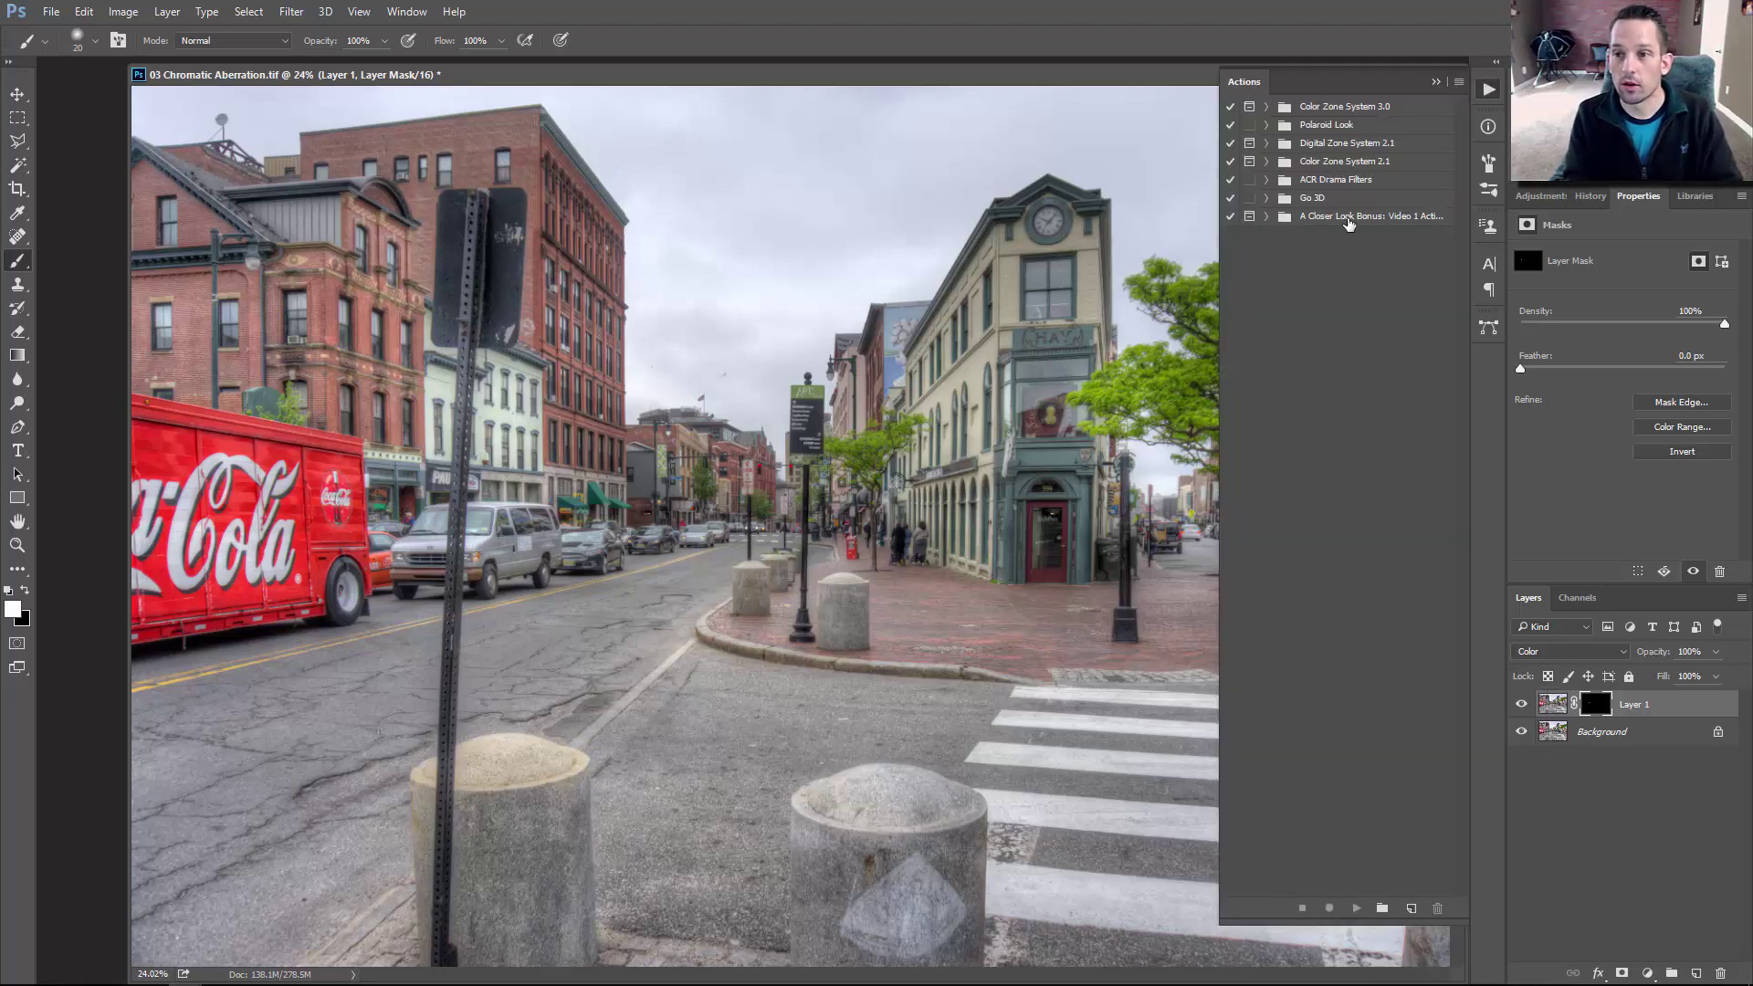
{"action": "left_click", "coordinate": [1266, 217]}
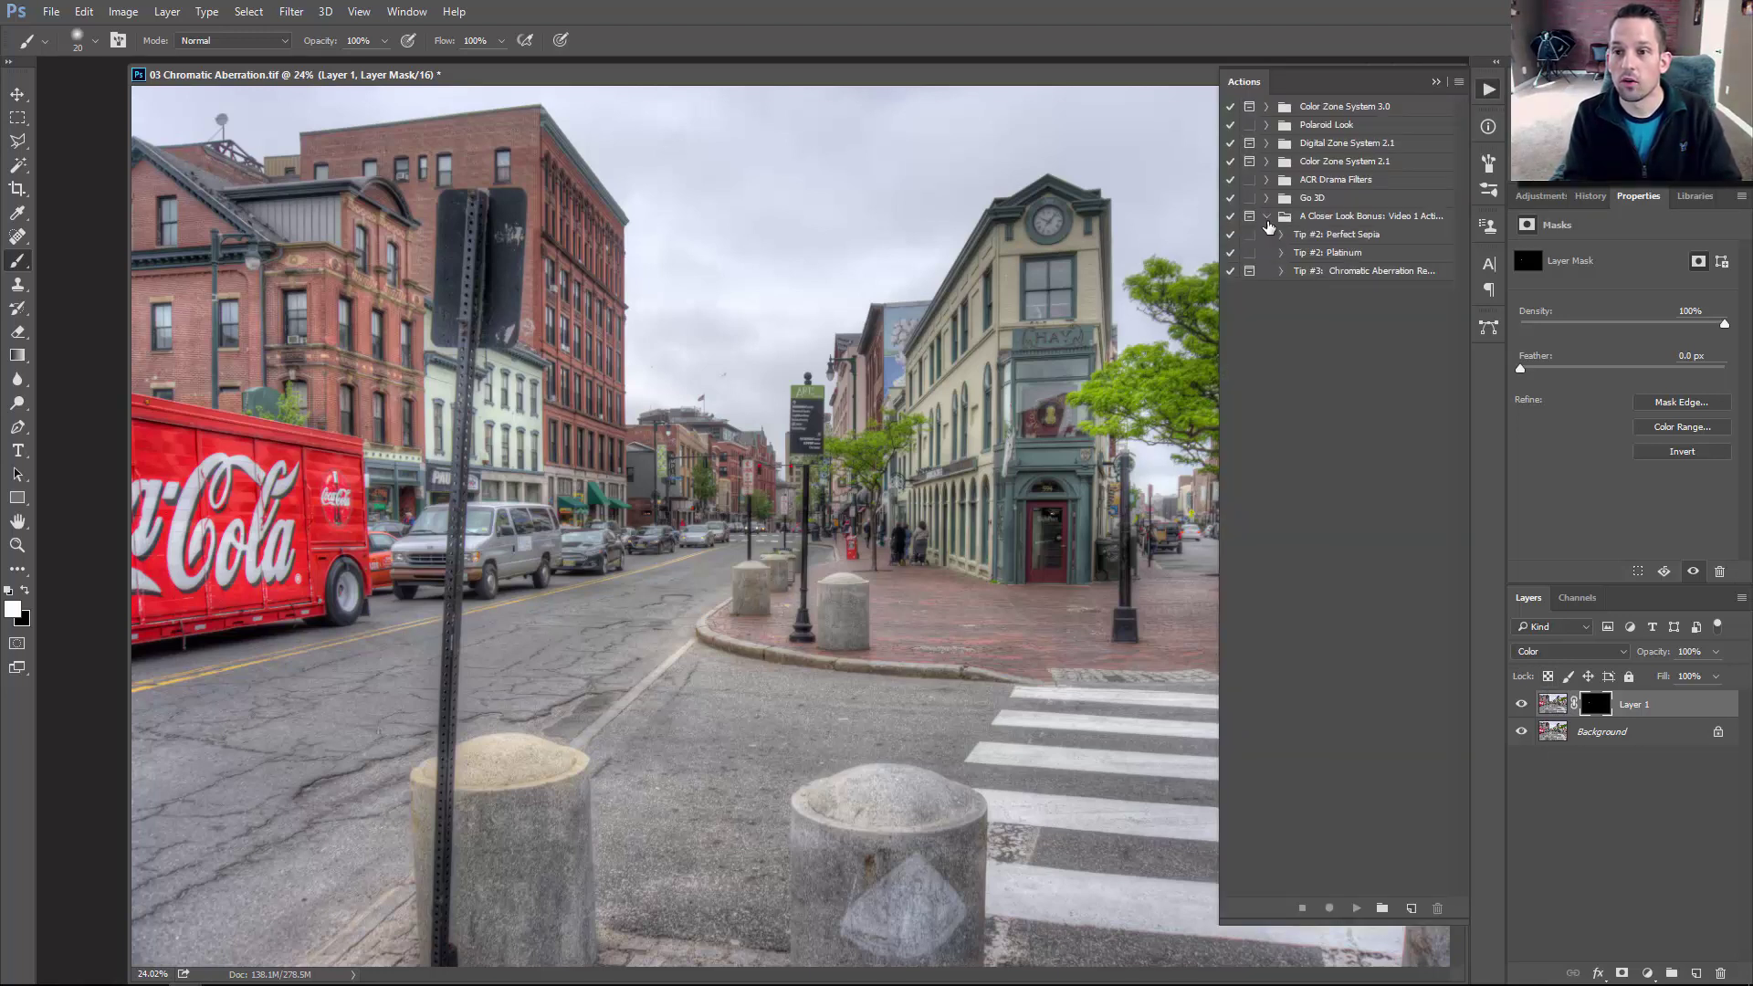
{"action": "left_click", "coordinate": [1330, 238]}
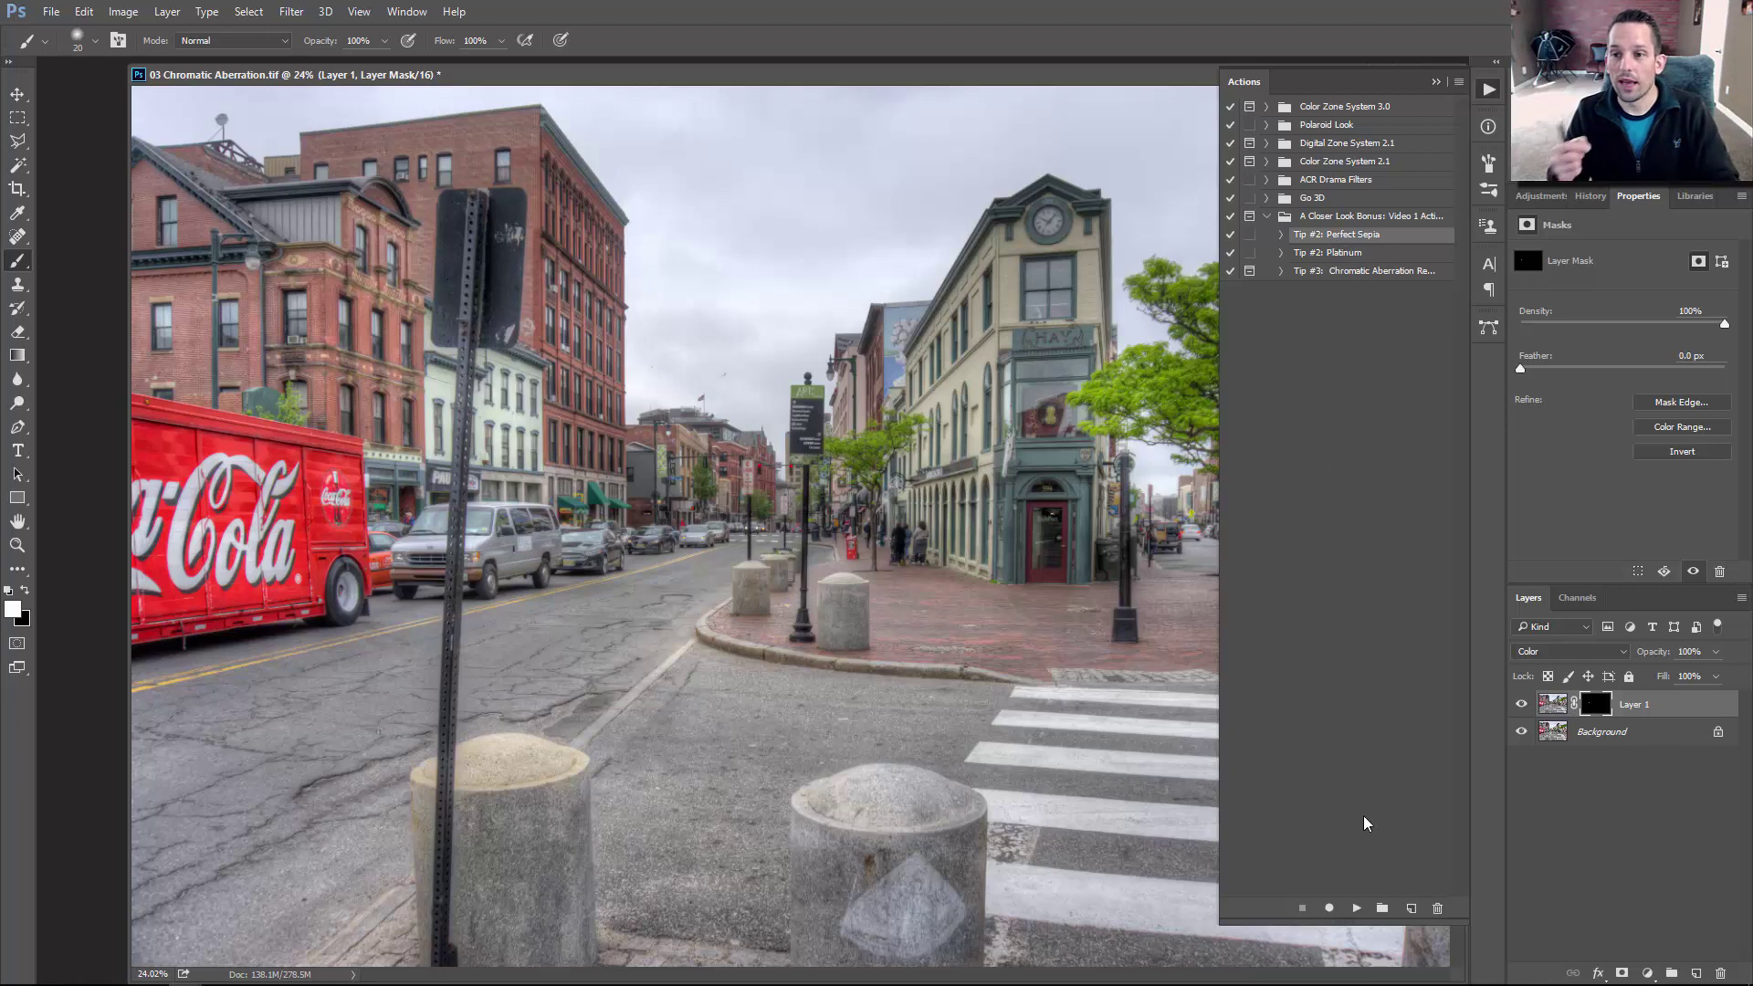
{"action": "left_click", "coordinate": [1357, 908]}
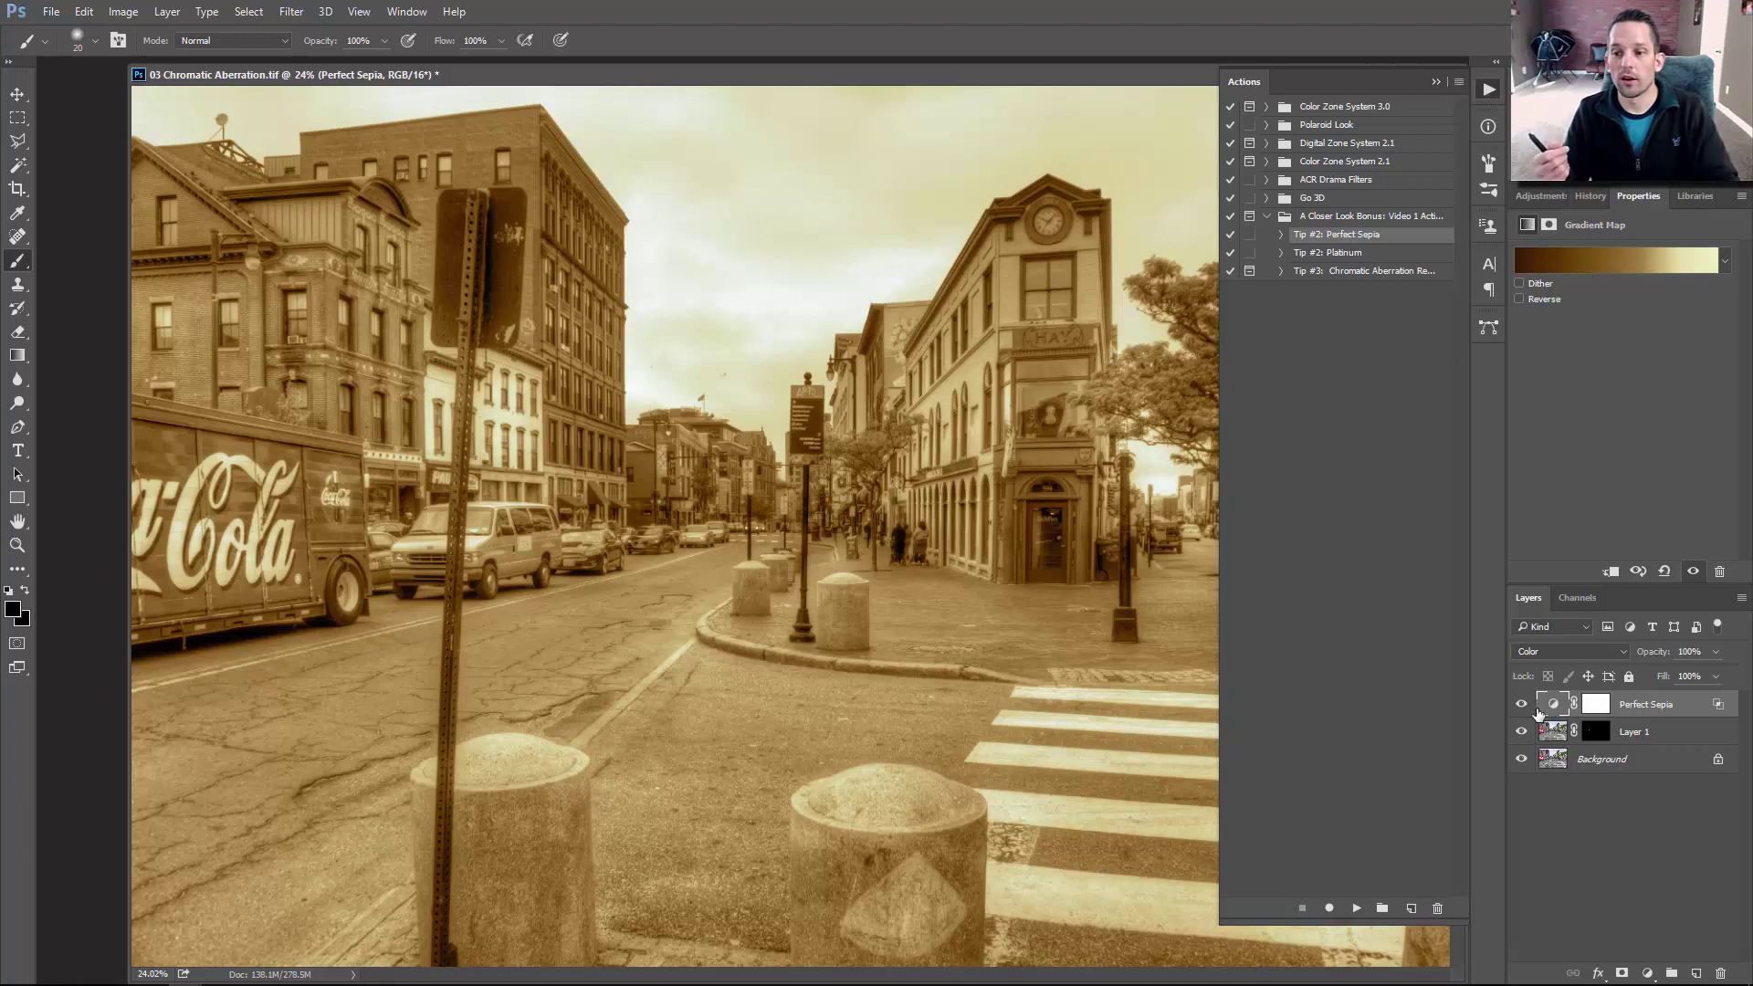
{"action": "key", "text": "Delete"}
Step: Run the "Tip #2: Platinum" action, toggle its group's visibility to compare, and delete the group
{"action": "left_click", "coordinate": [1335, 255]}
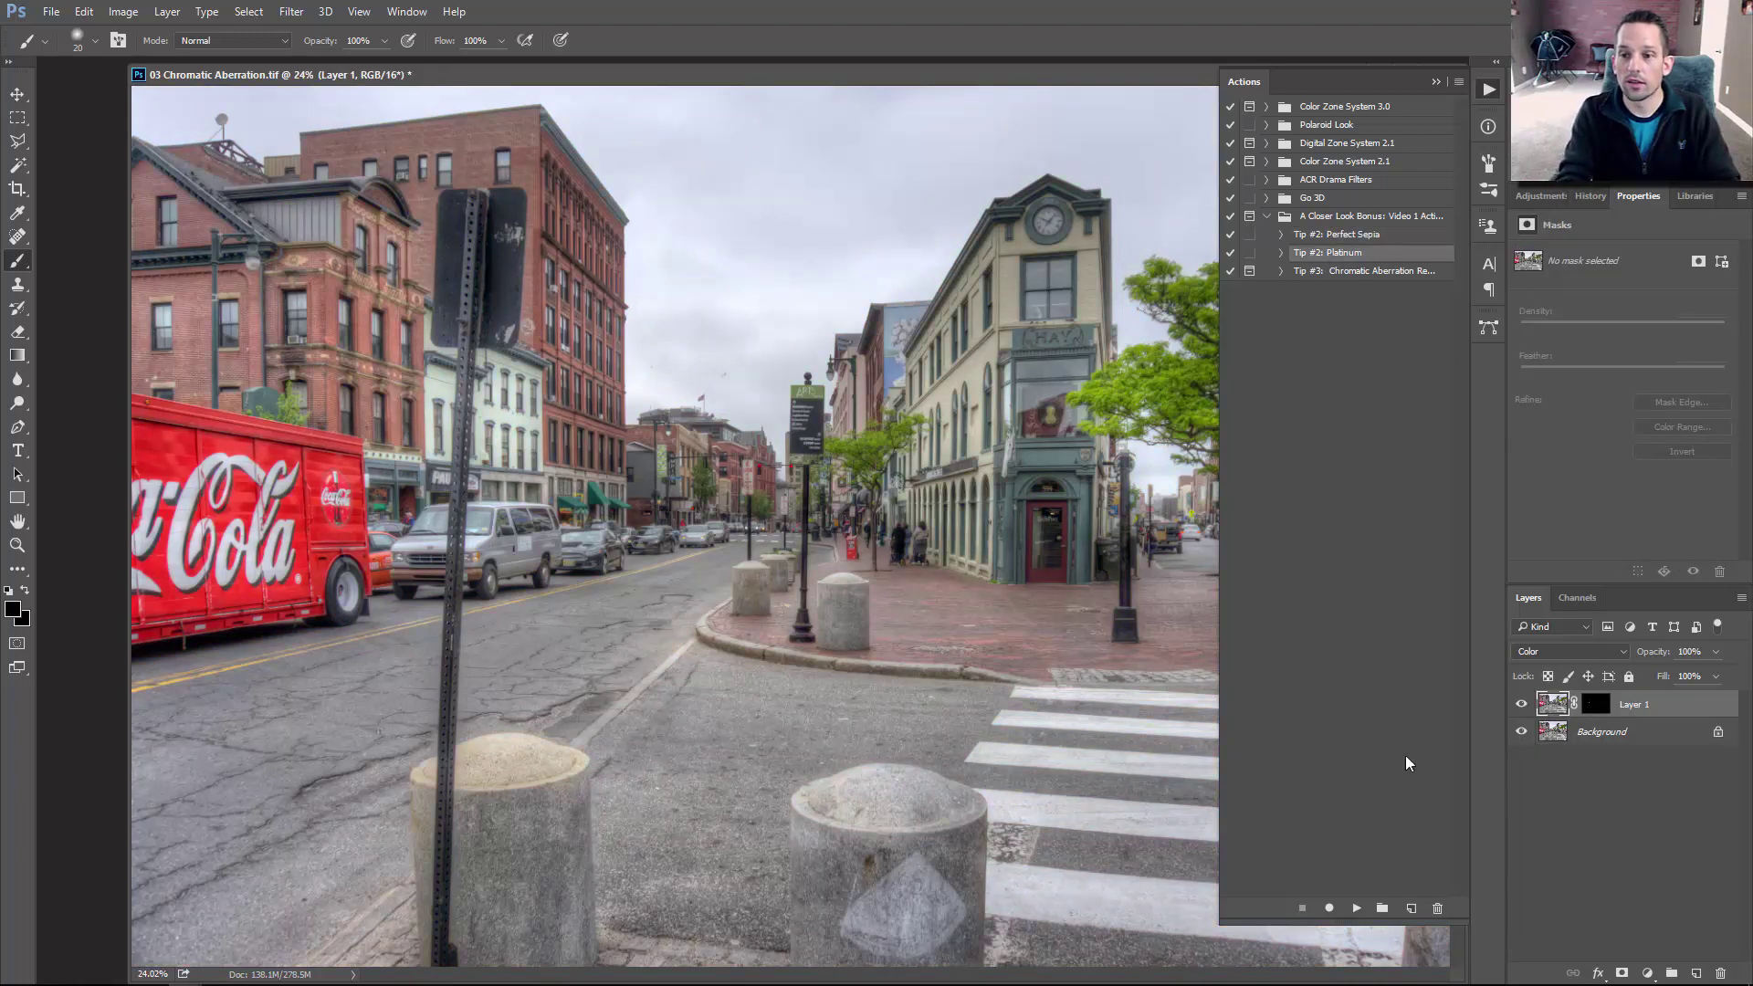
{"action": "left_click", "coordinate": [1357, 907]}
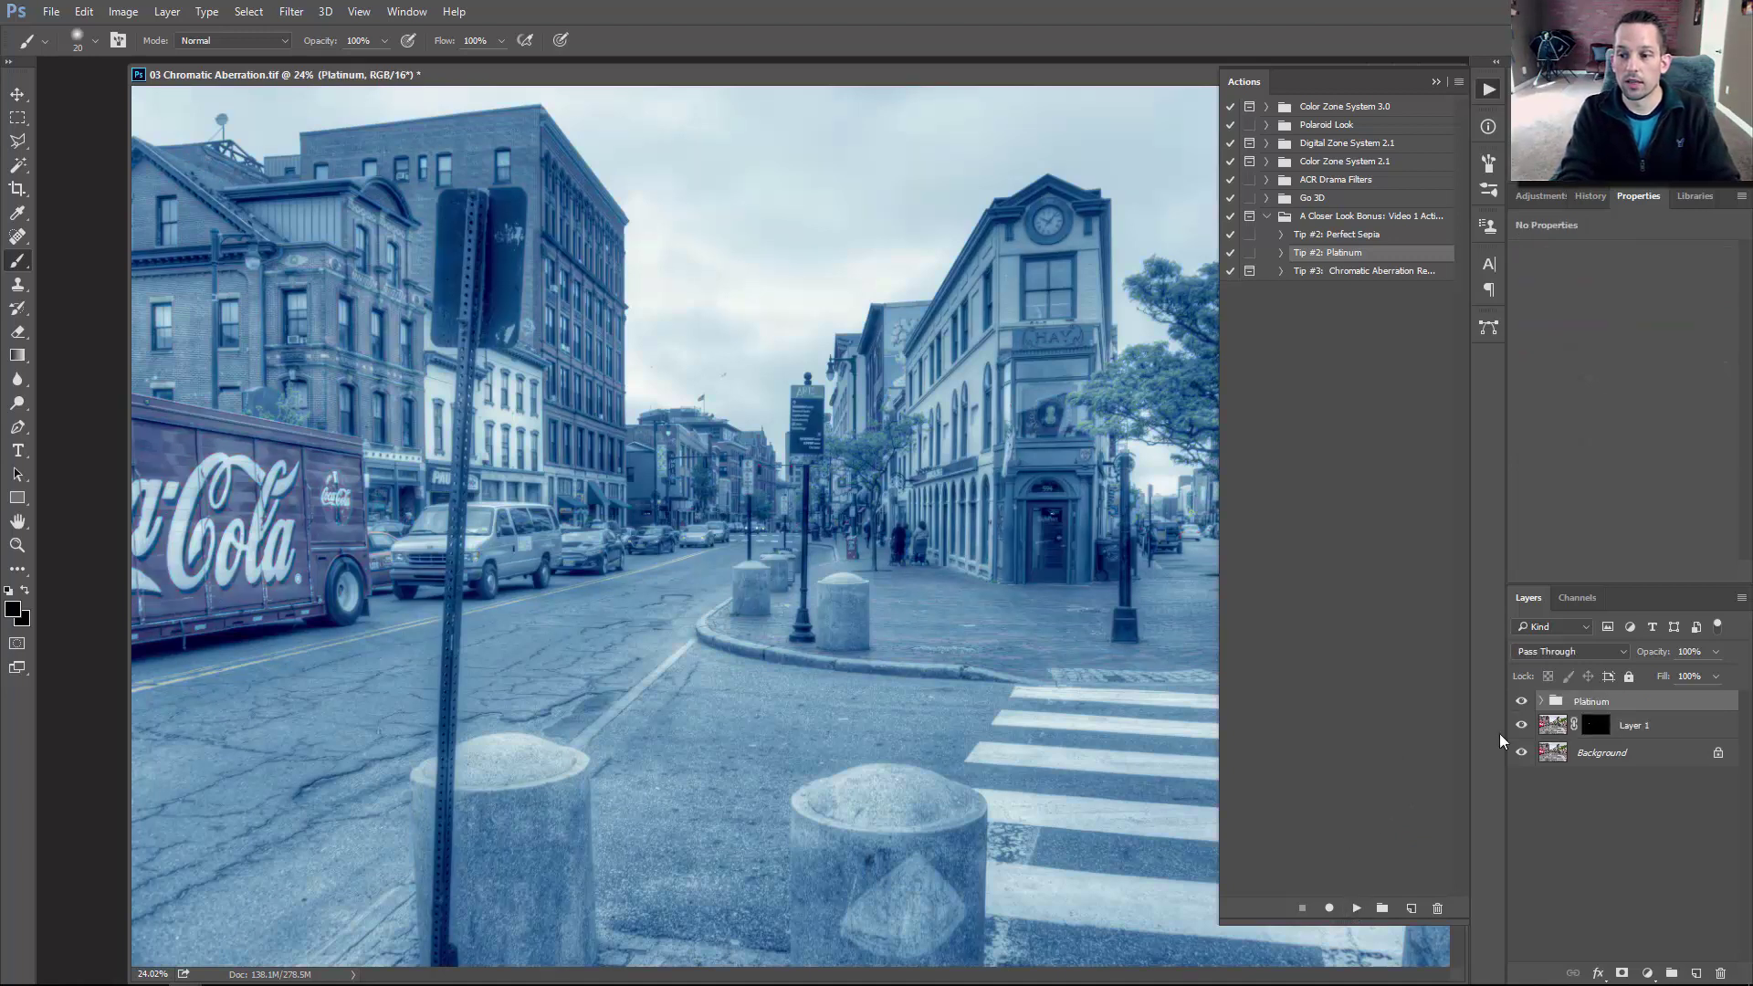
{"action": "left_click", "coordinate": [1525, 701]}
{"action": "left_click", "coordinate": [1525, 702]}
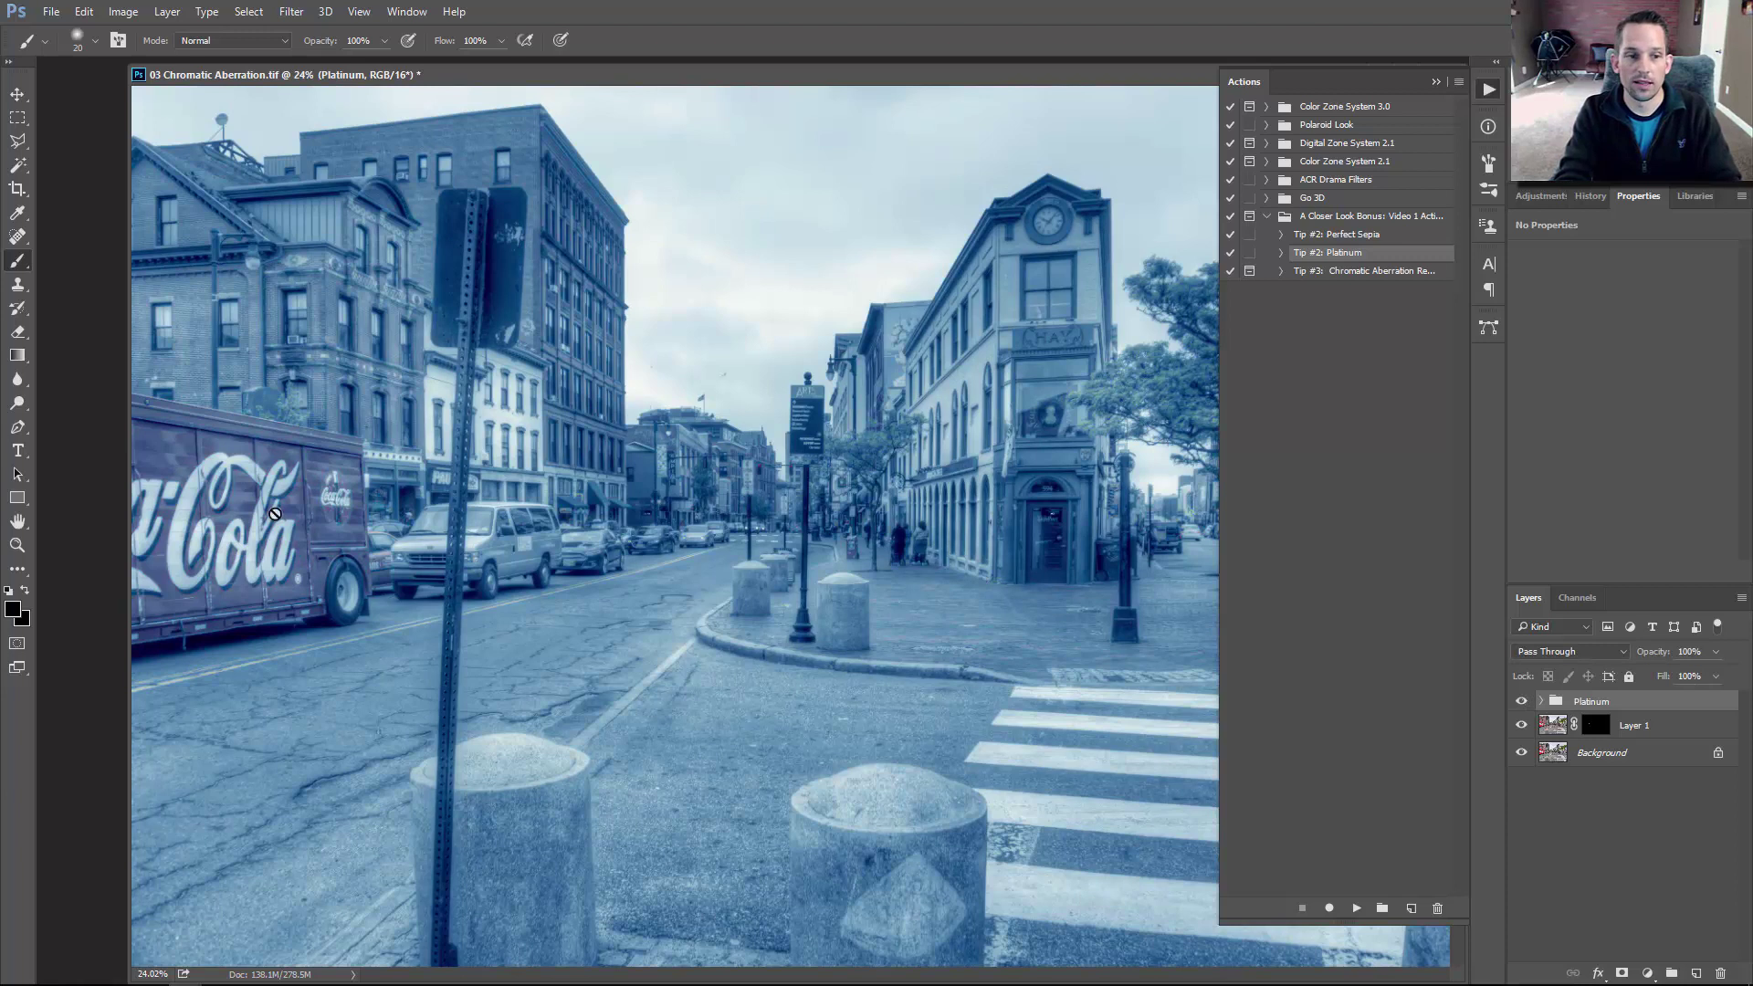
{"action": "key", "text": "Delete"}
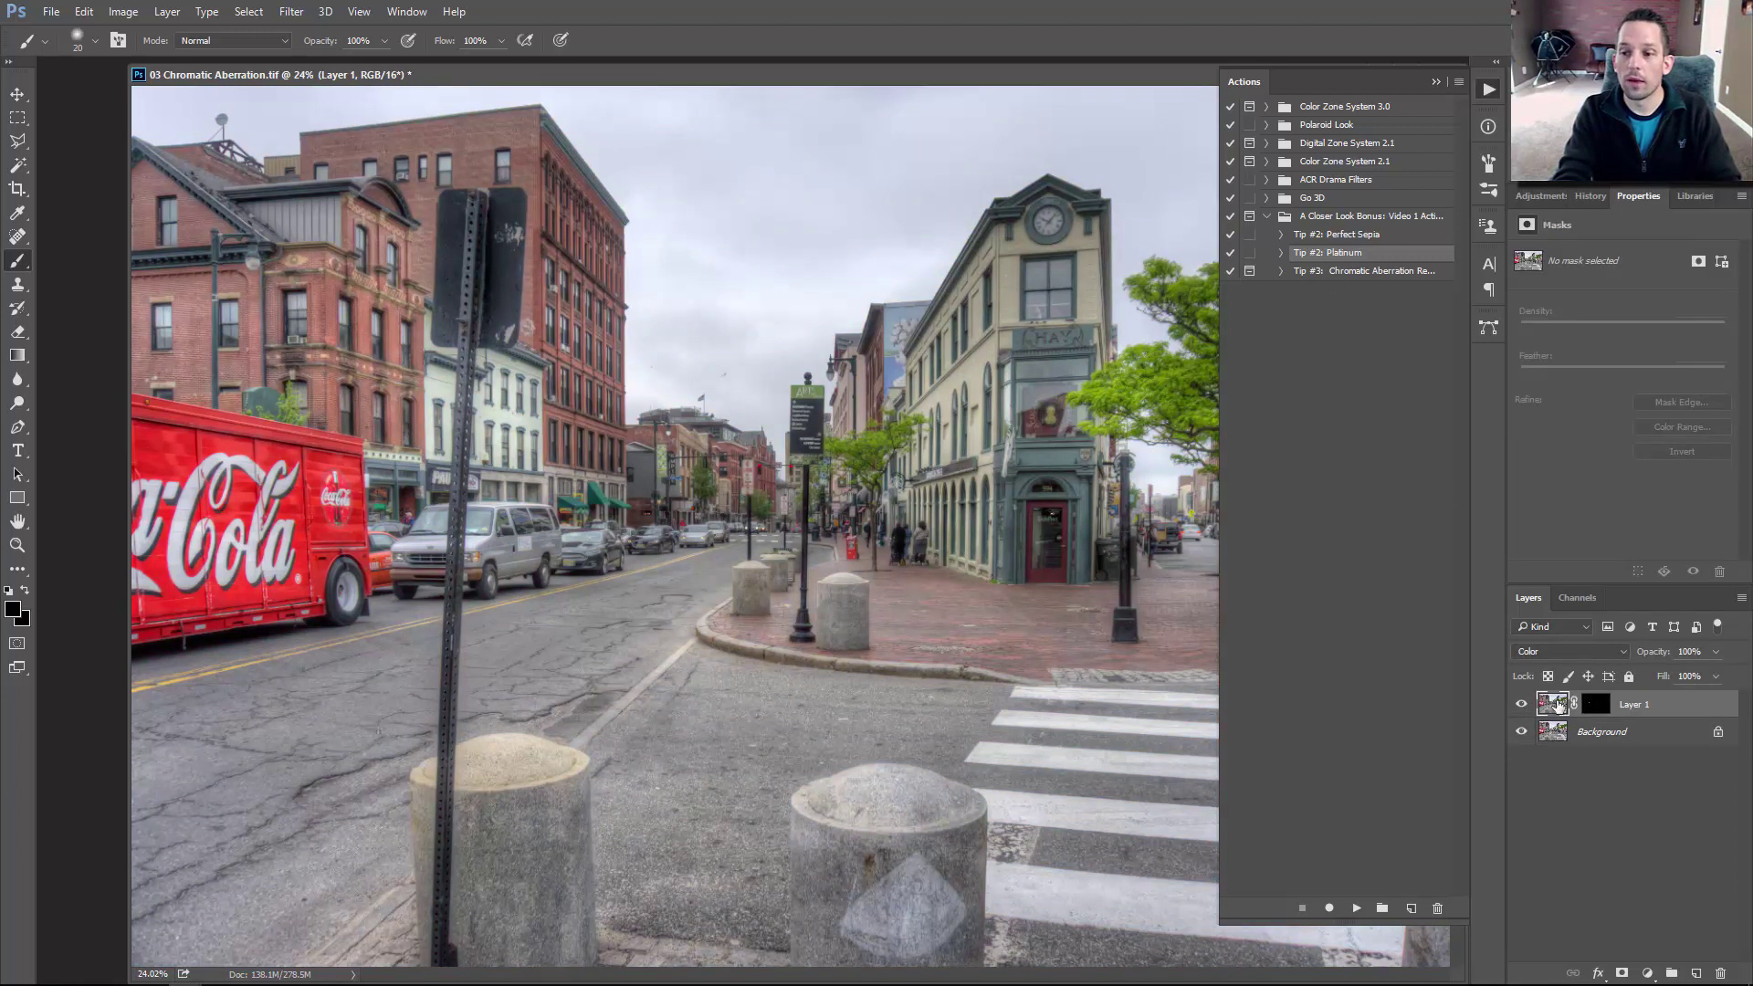
Step: Delete Layer 1 and run the "Tip #3: Chromatic Aberration Removal" action with a 10-pixel Gaussian Blur radius
{"action": "key", "text": "Delete"}
{"action": "left_click", "coordinate": [1329, 273]}
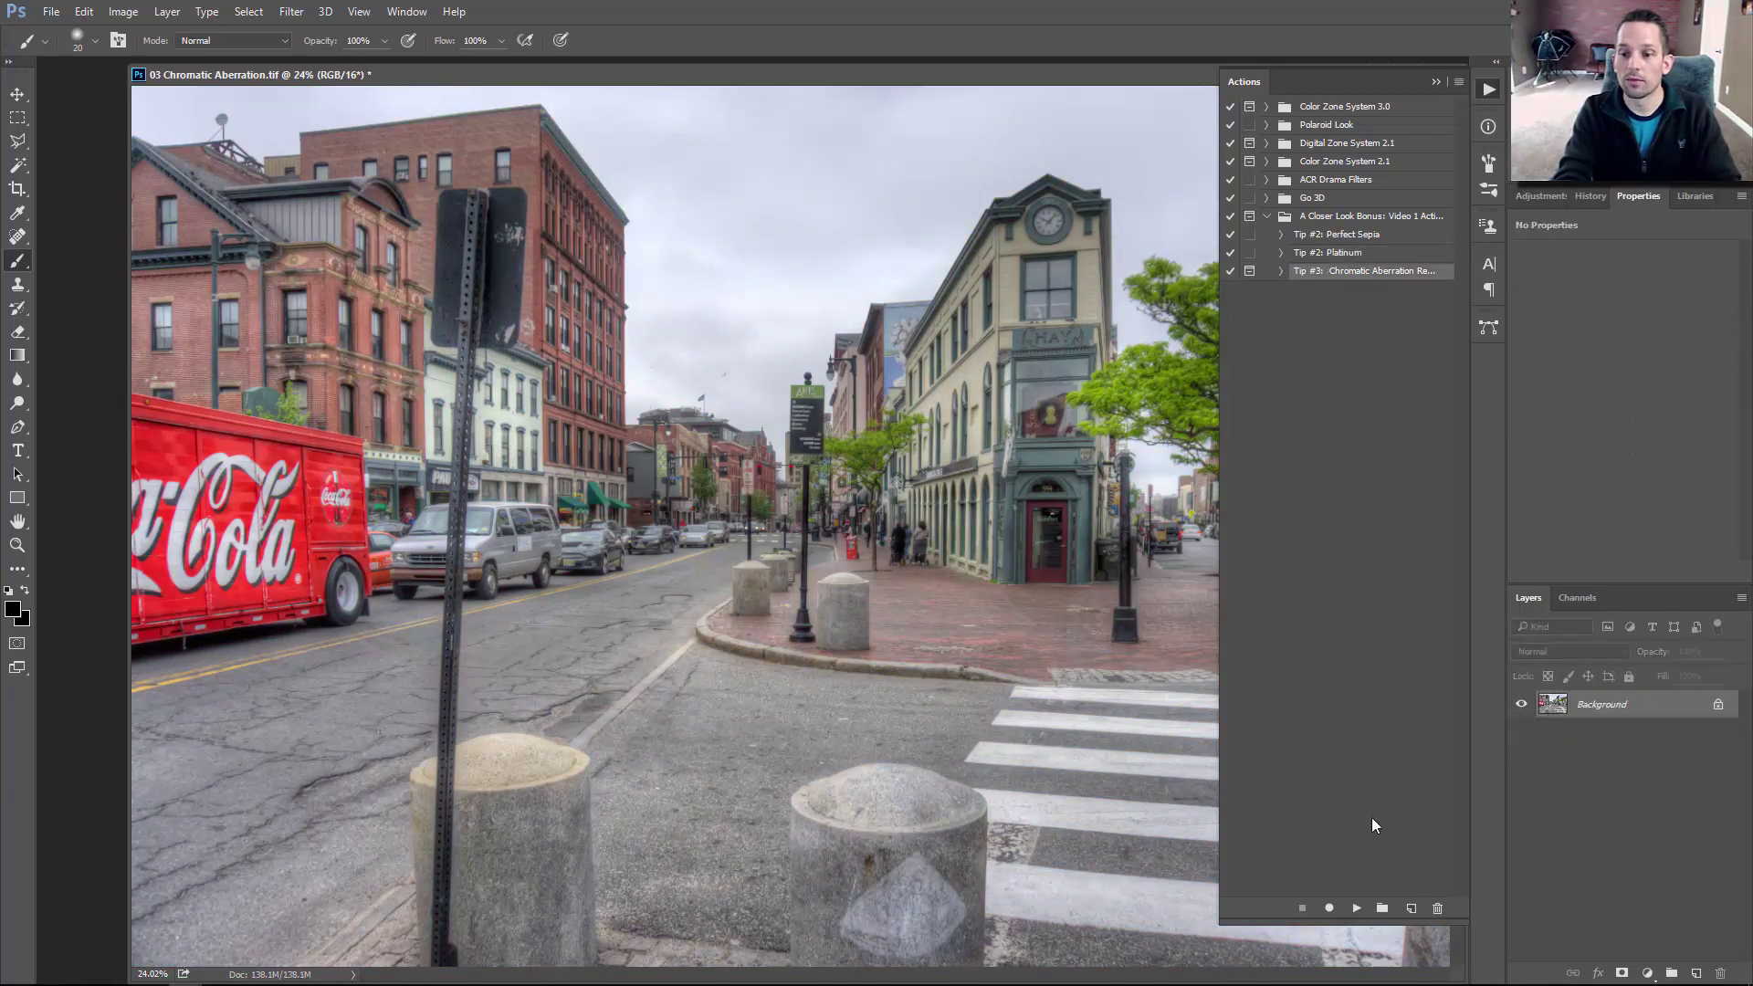
{"action": "left_click", "coordinate": [1359, 908]}
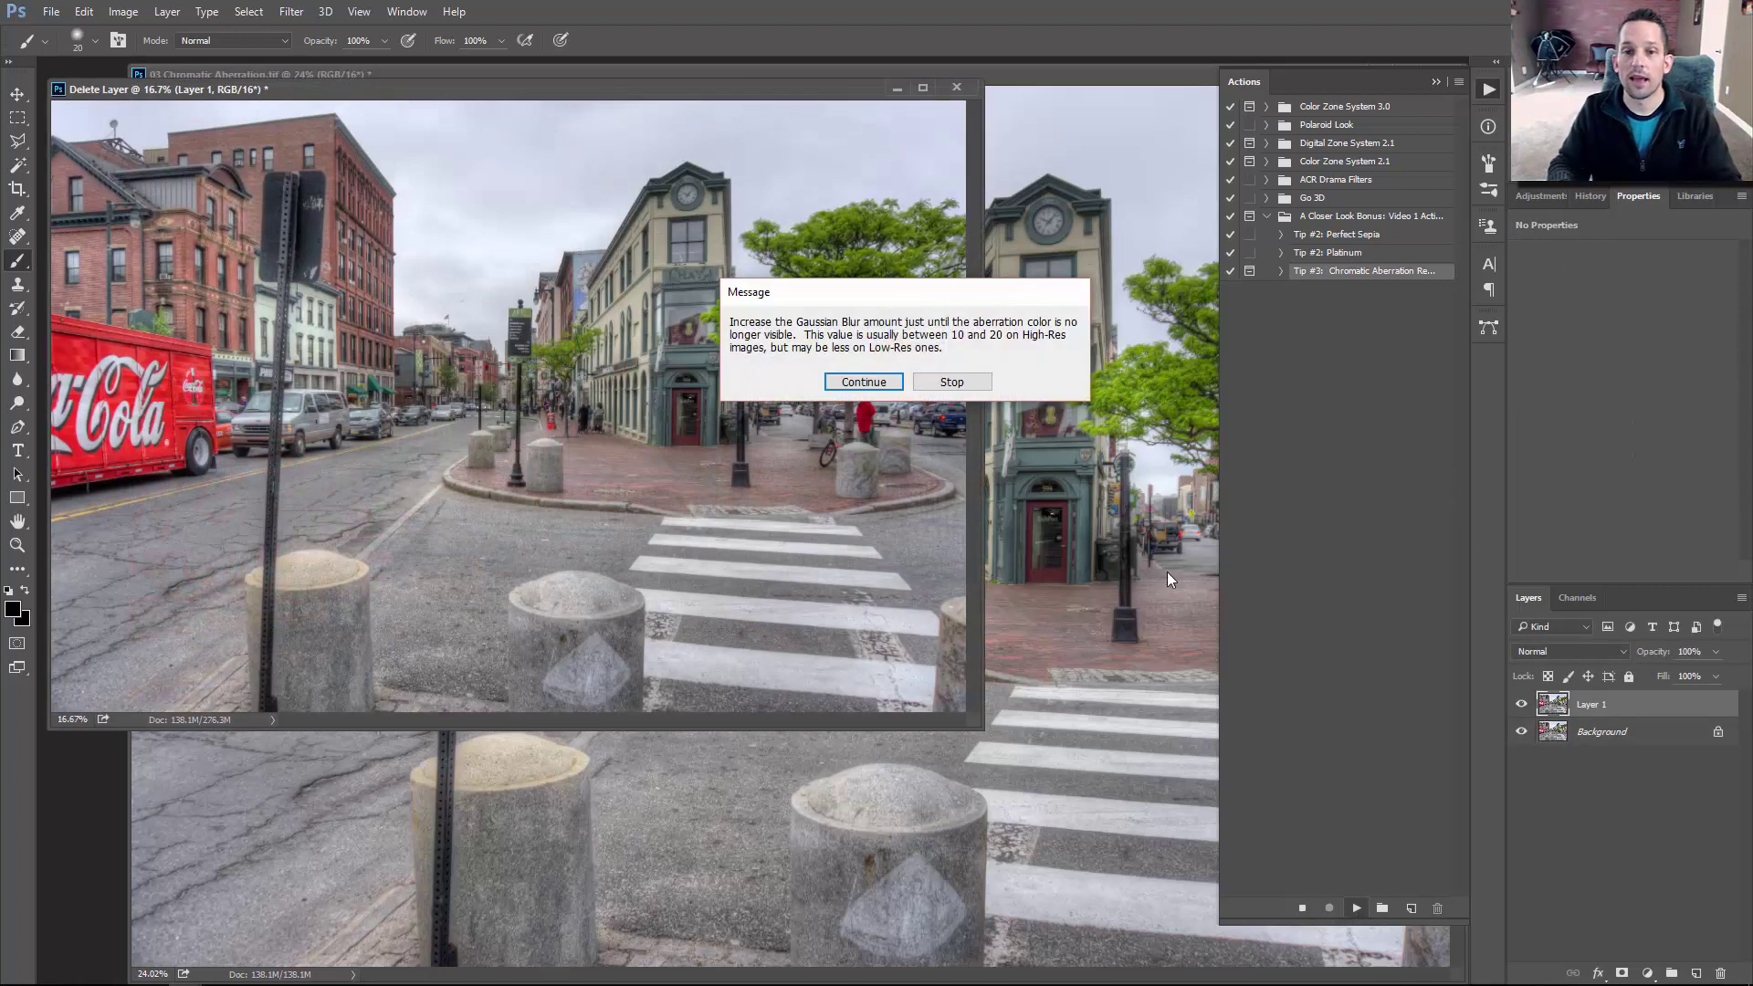
{"action": "left_click", "coordinate": [864, 382]}
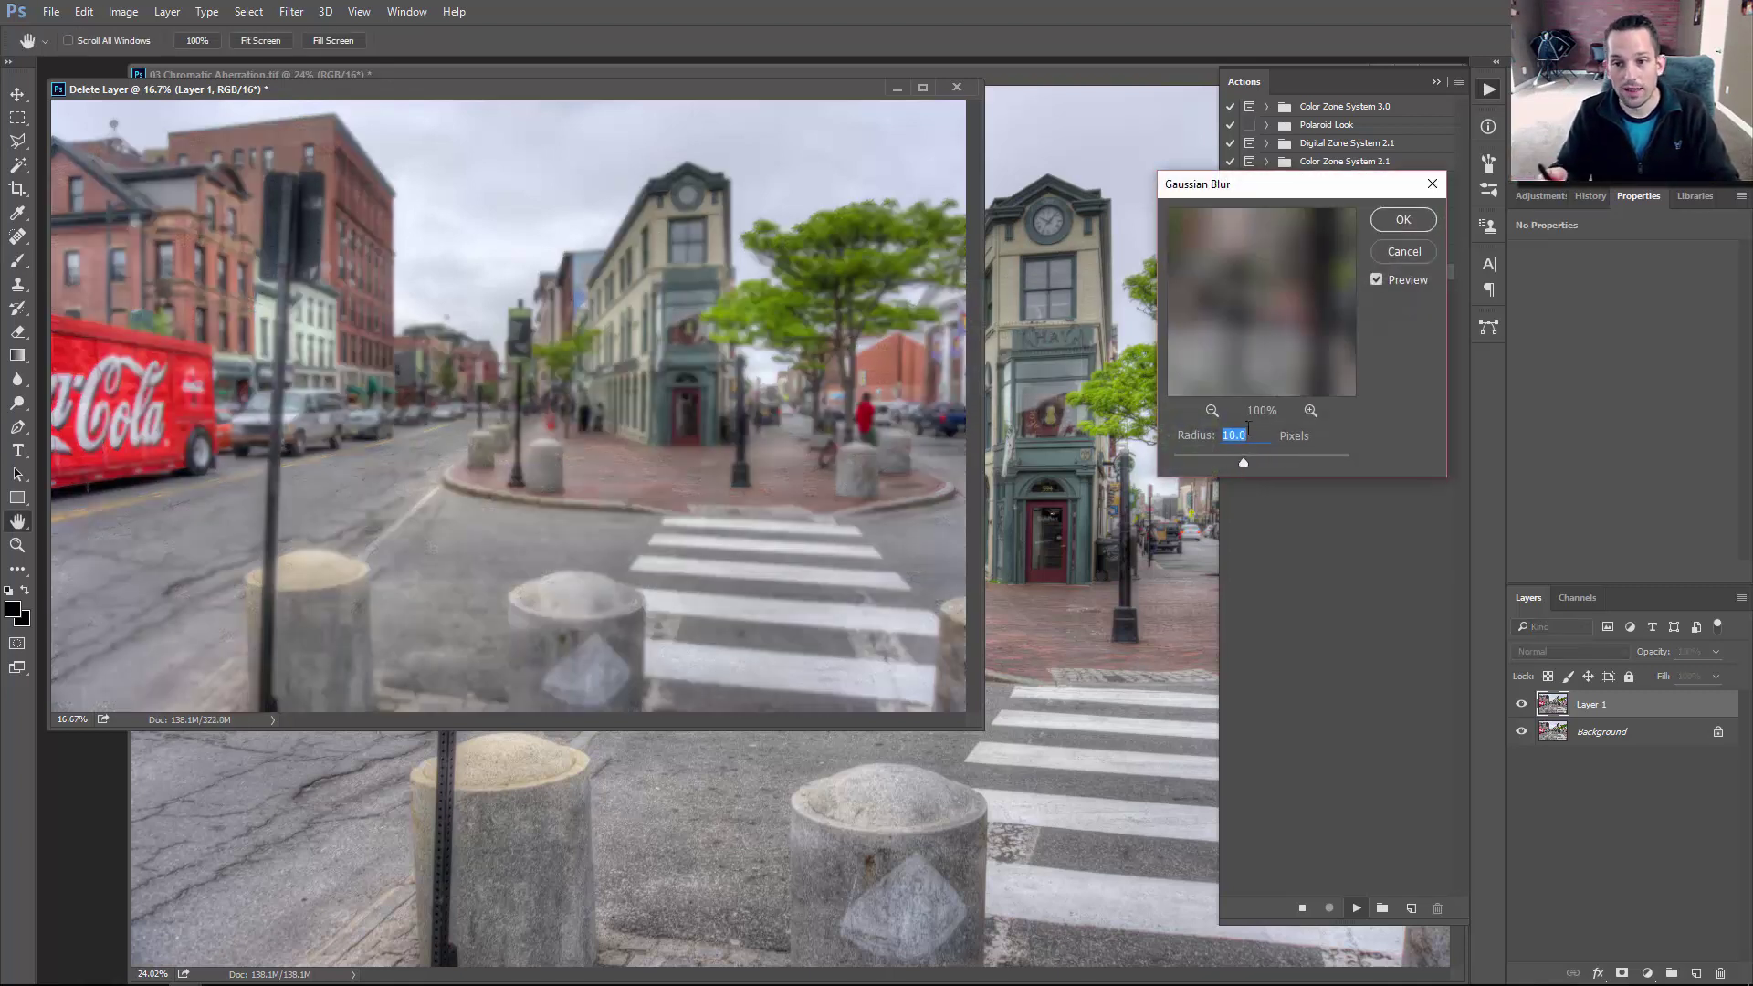
{"action": "left_click", "coordinate": [1406, 221]}
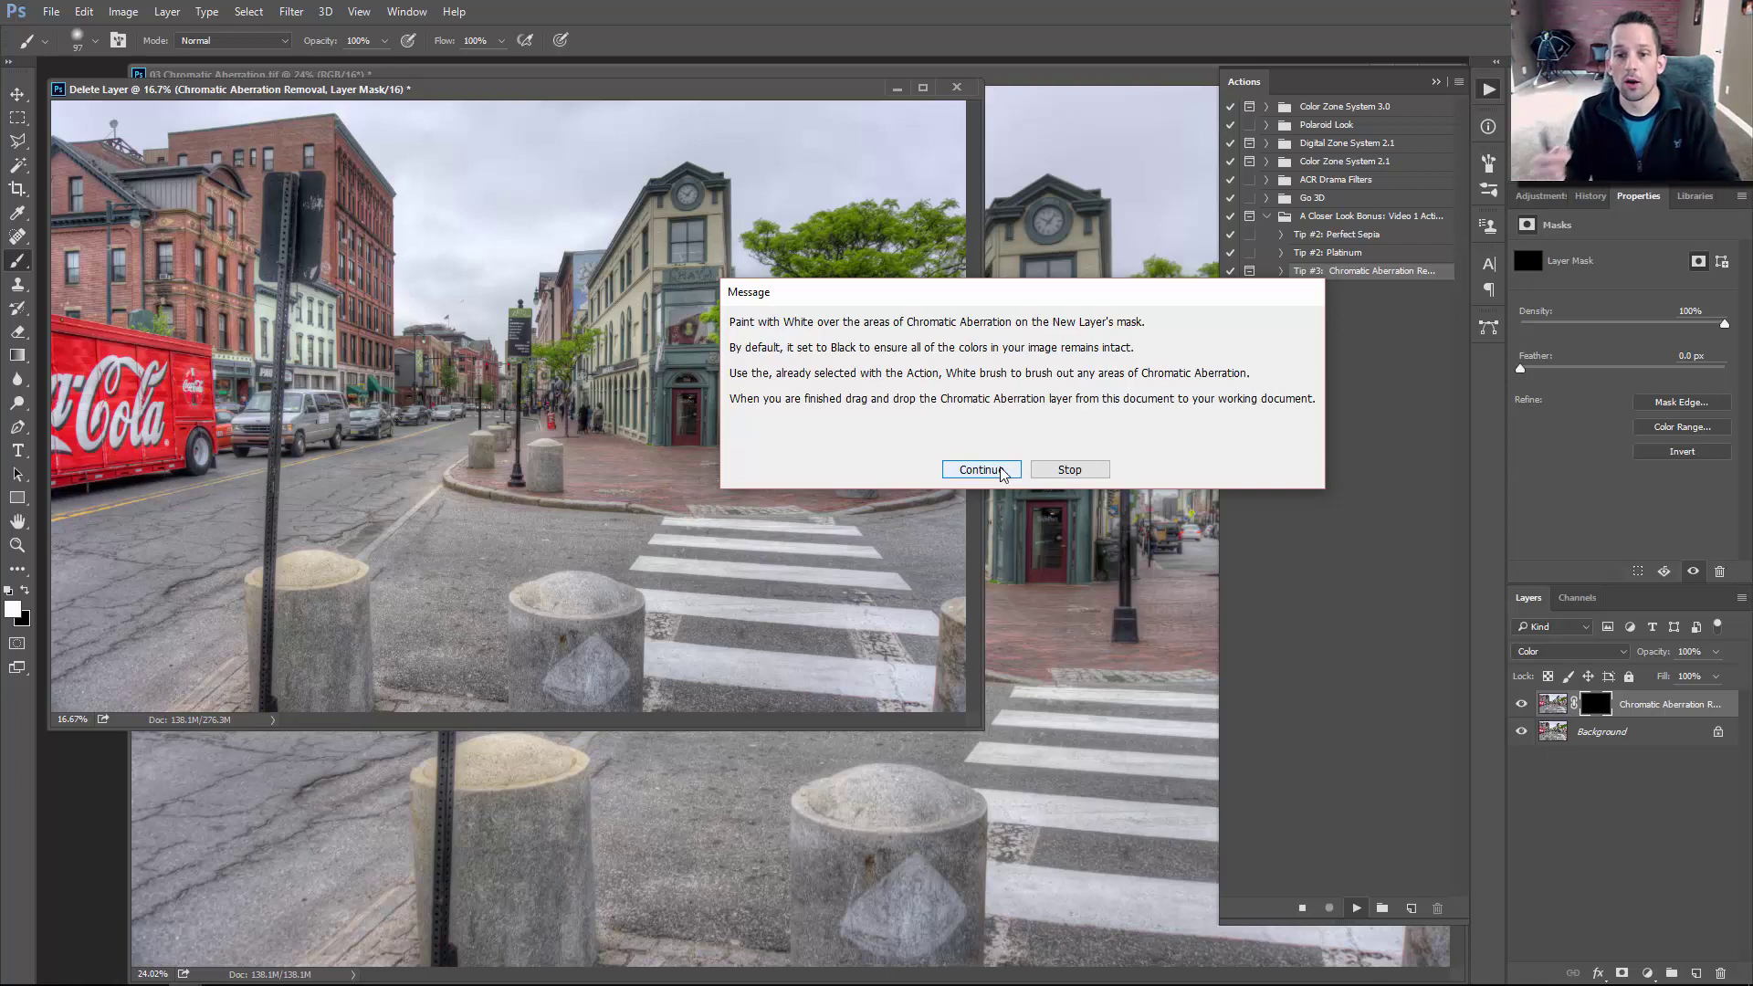
{"action": "left_click", "coordinate": [1002, 472]}
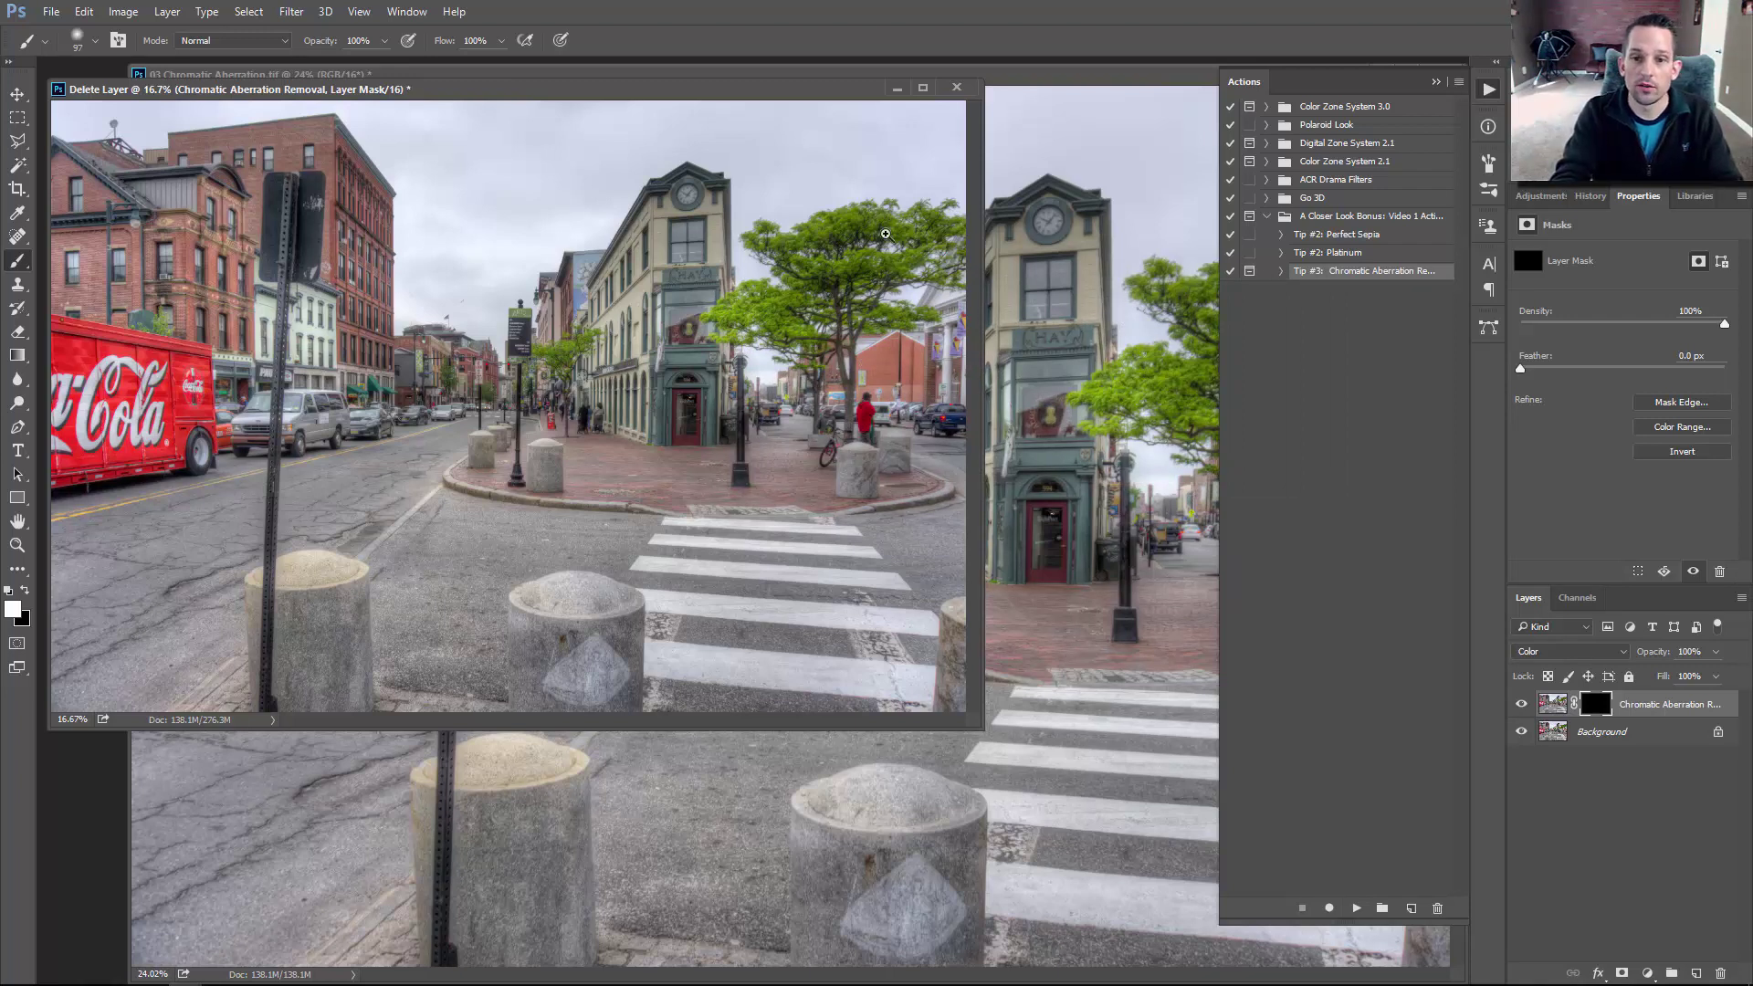
{"action": "scroll", "coordinate": [887, 236], "scroll_direction": "up", "scroll_amount": 5}
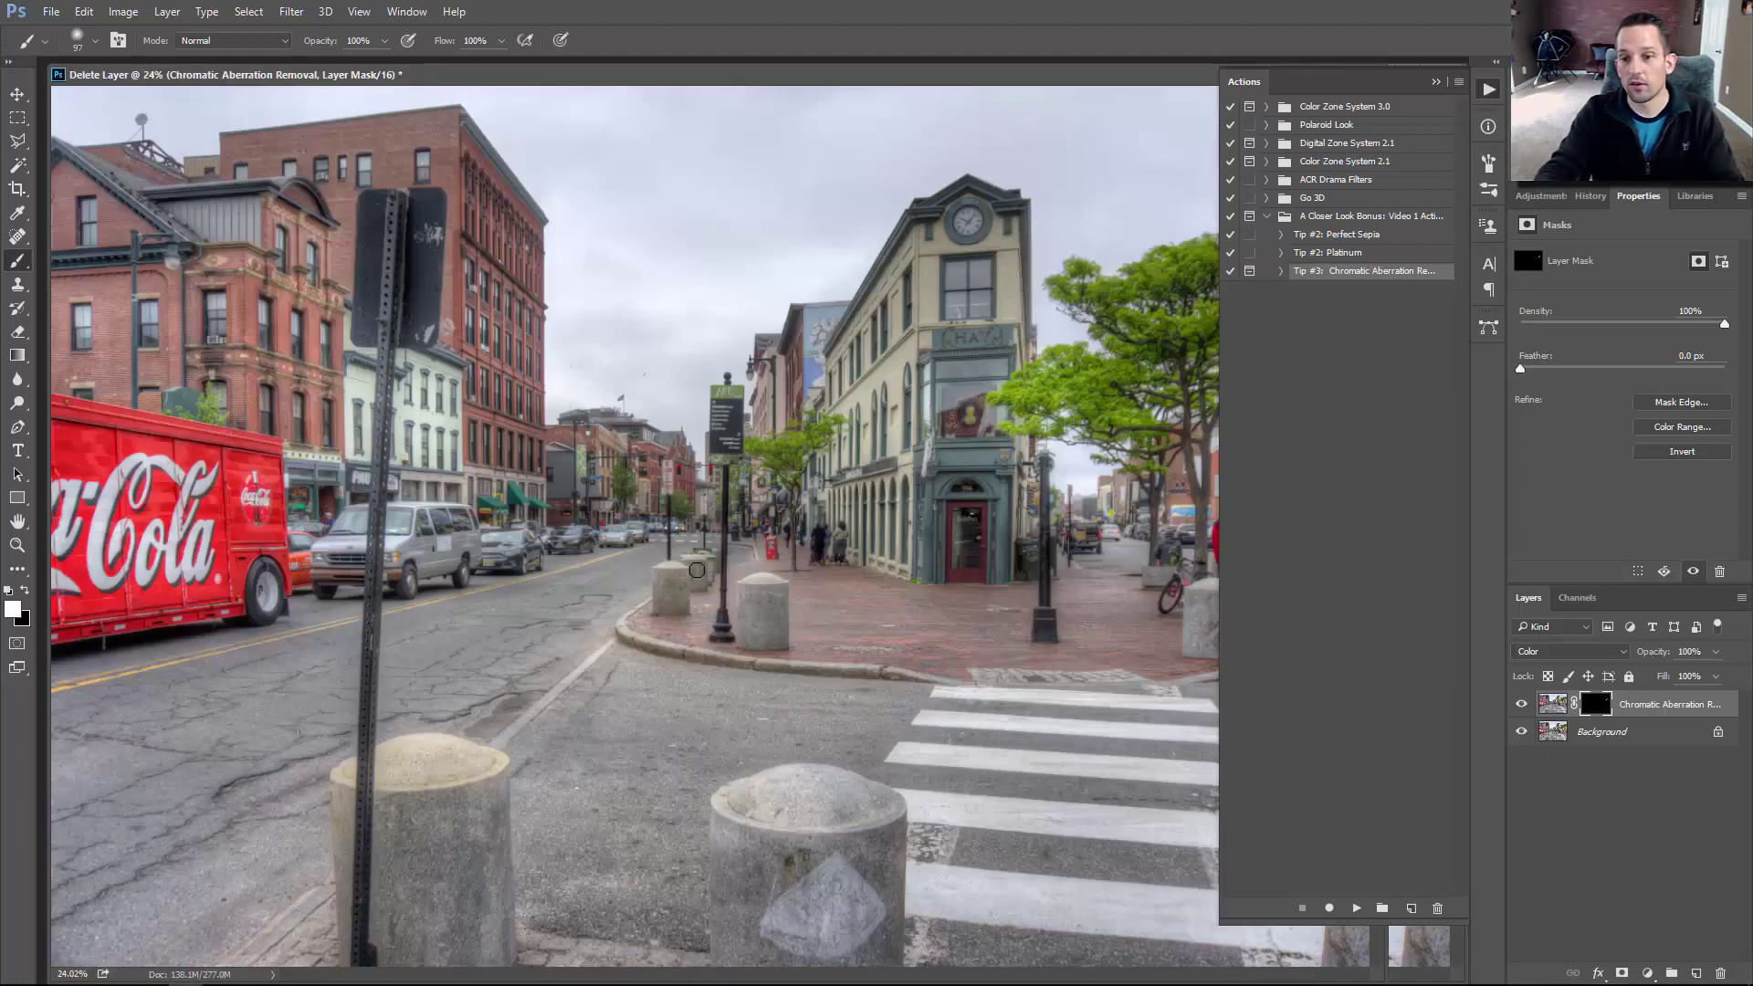
{"action": "left_click", "coordinate": [1436, 82]}
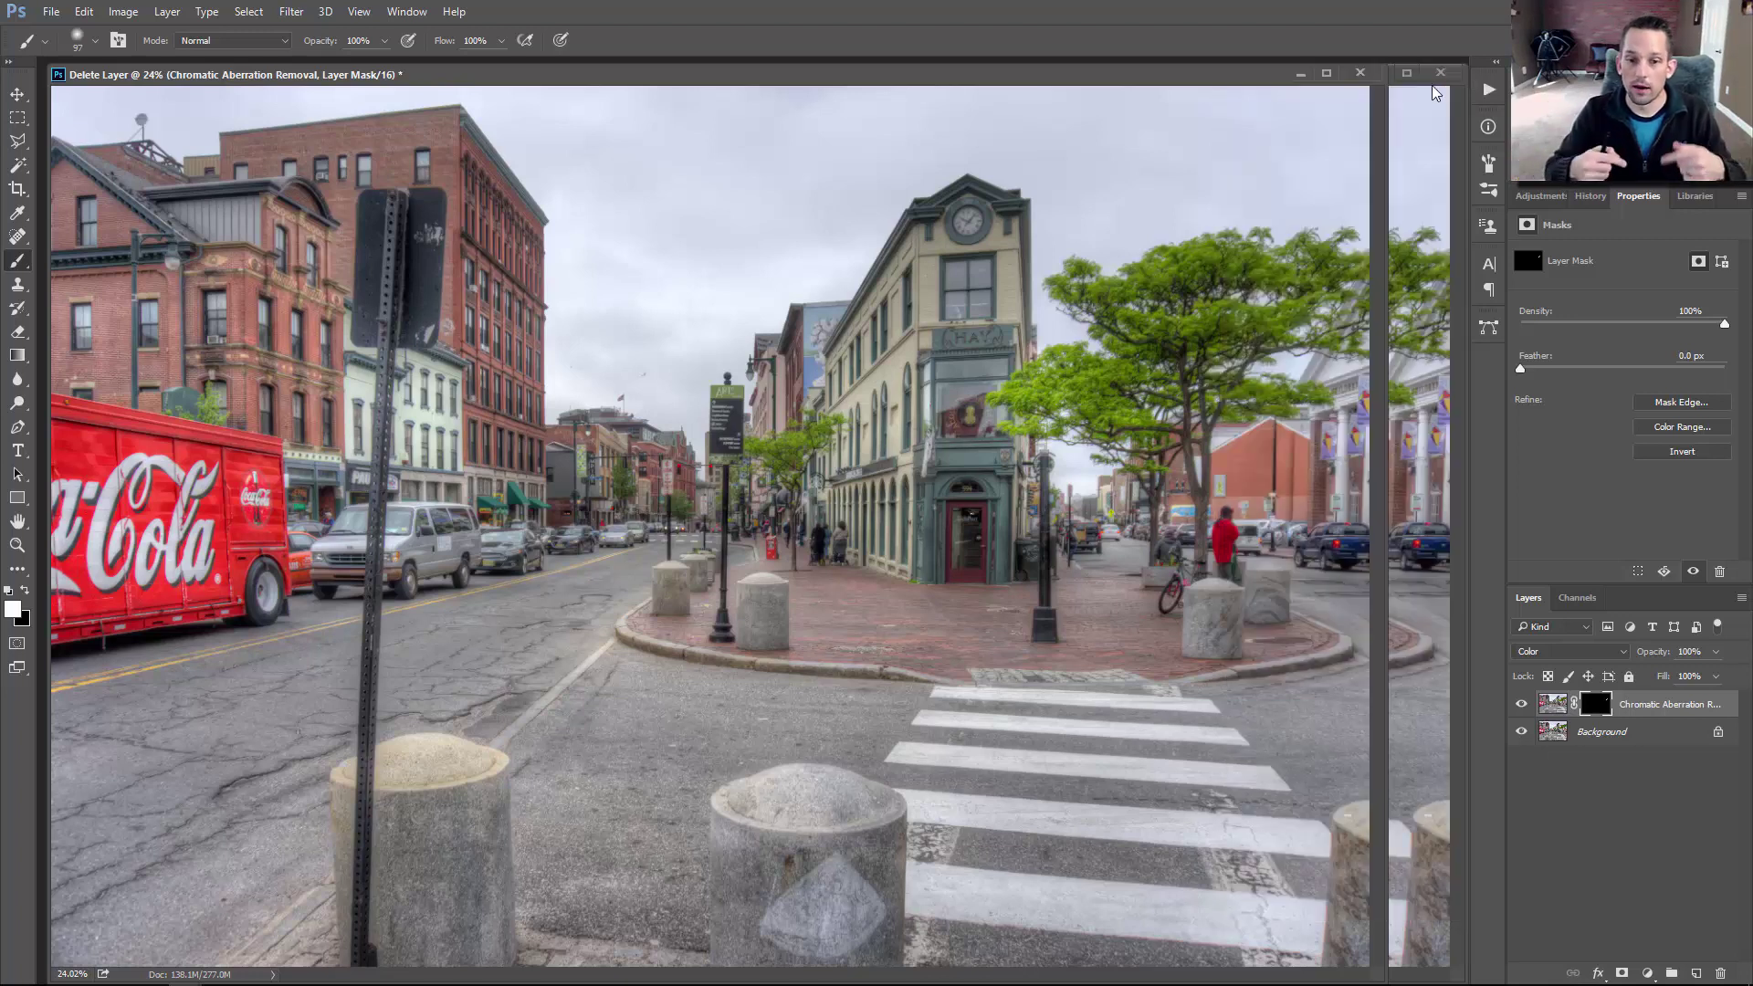